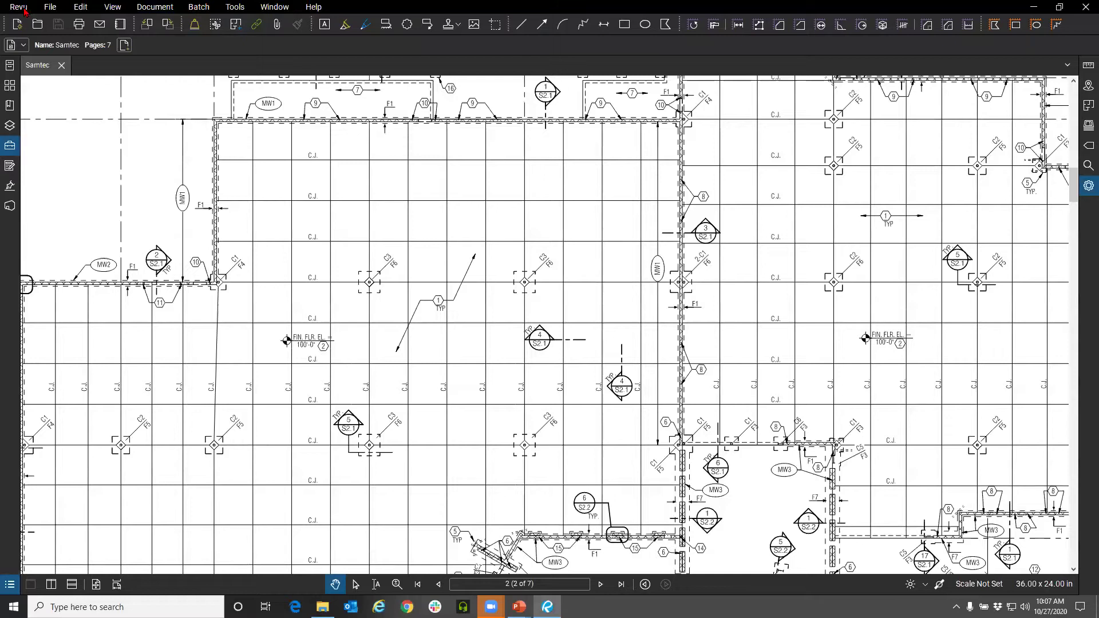
Step: Switch the interface to the Revu profile and return it to the Revu Advanced profile
{"action": "mouse_move", "coordinate": [58, 91]}
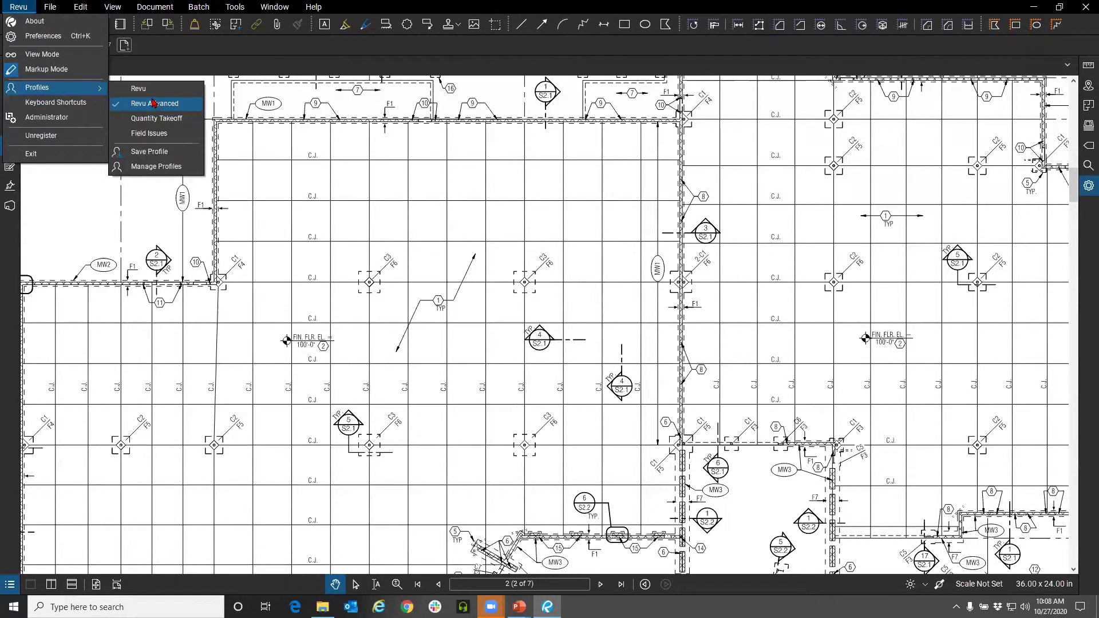
{"action": "left_click", "coordinate": [153, 103]}
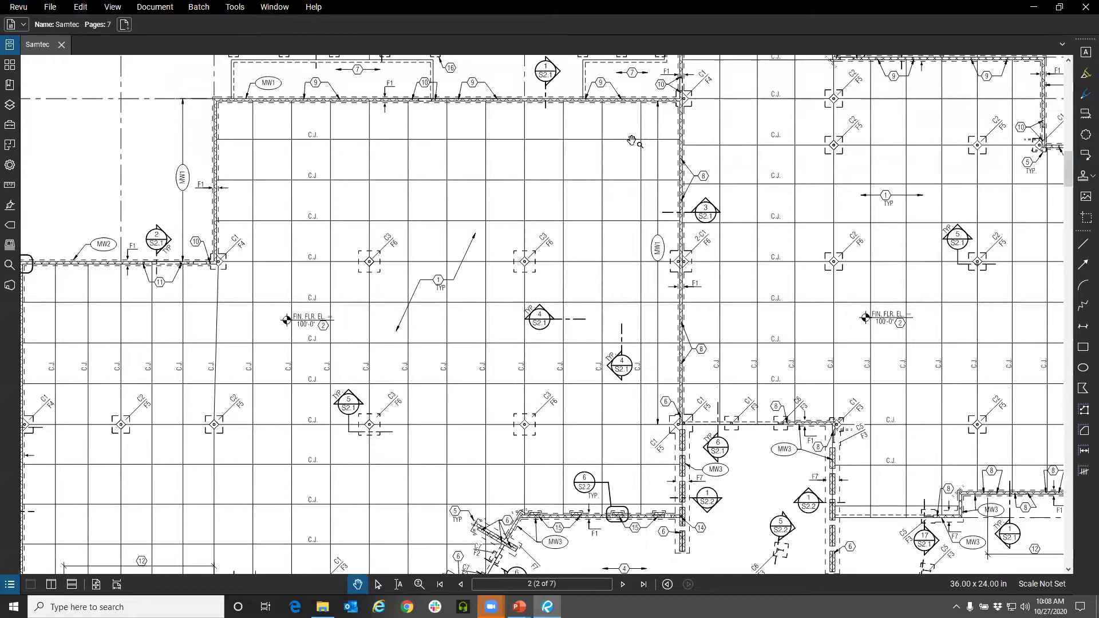
{"action": "left_click", "coordinate": [19, 7]}
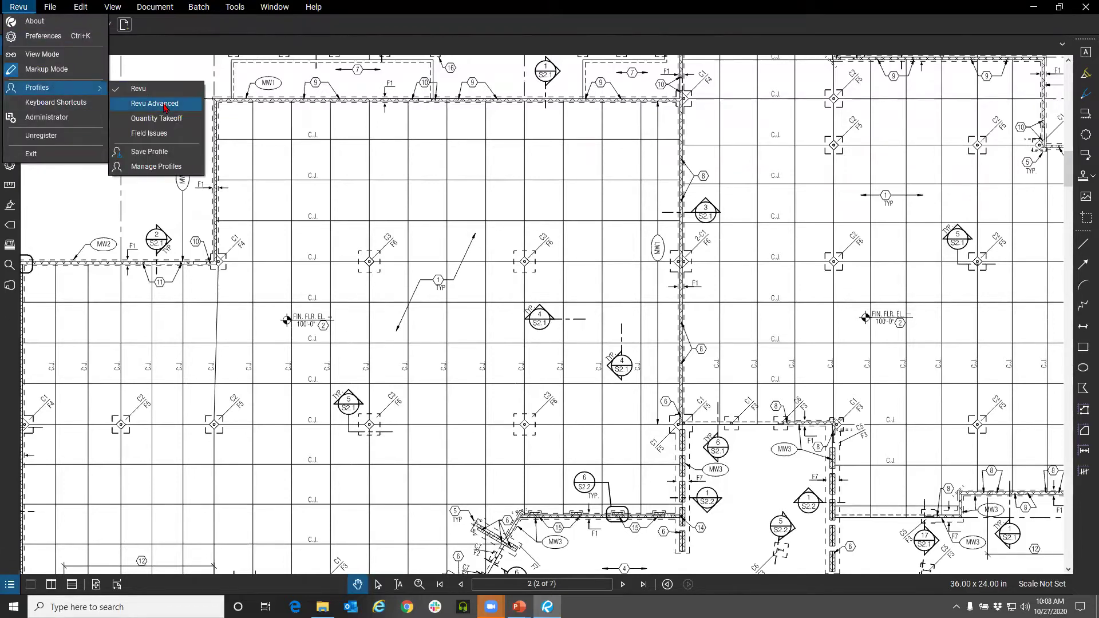
{"action": "left_click", "coordinate": [165, 105]}
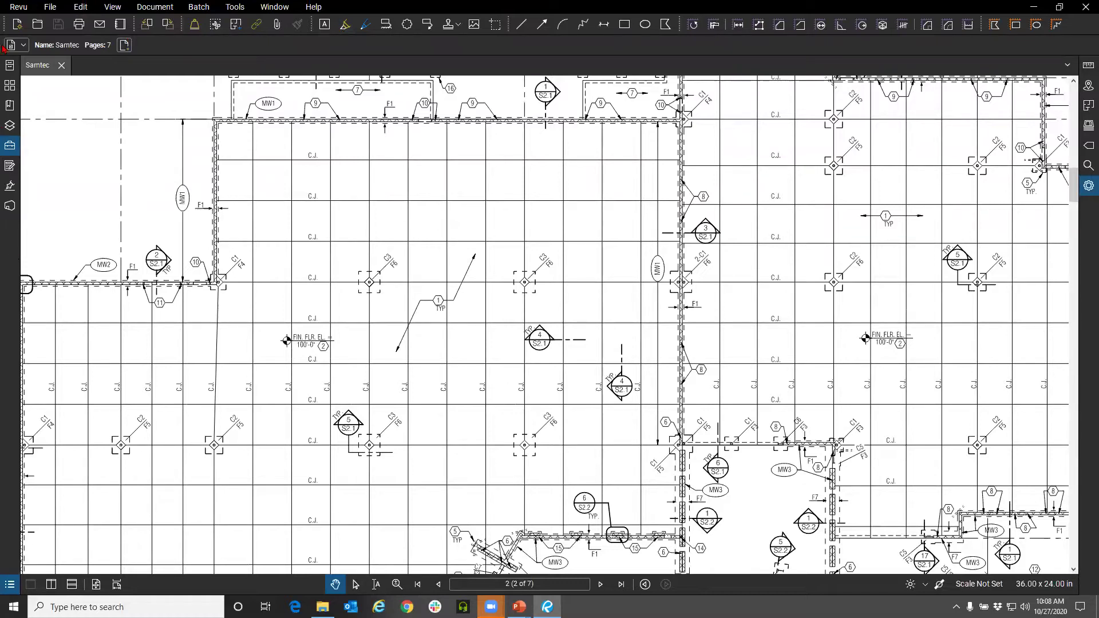
Step: Review the available profiles and their management options in Manage Profiles, and leave without changes
{"action": "left_click", "coordinate": [19, 7]}
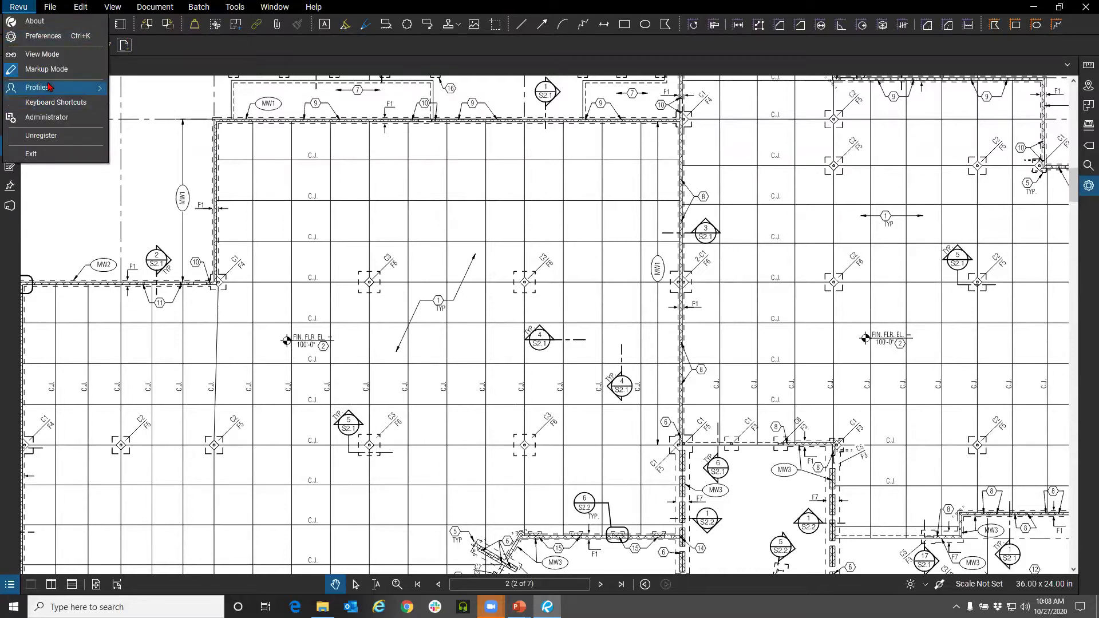
{"action": "mouse_move", "coordinate": [49, 87]}
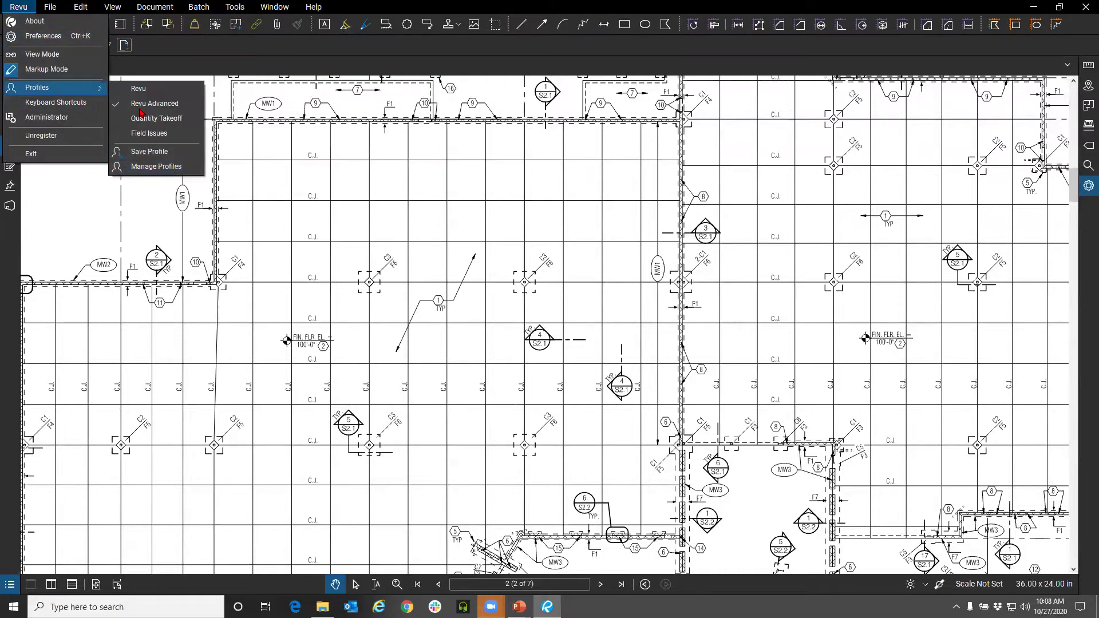
{"action": "left_click", "coordinate": [164, 166]}
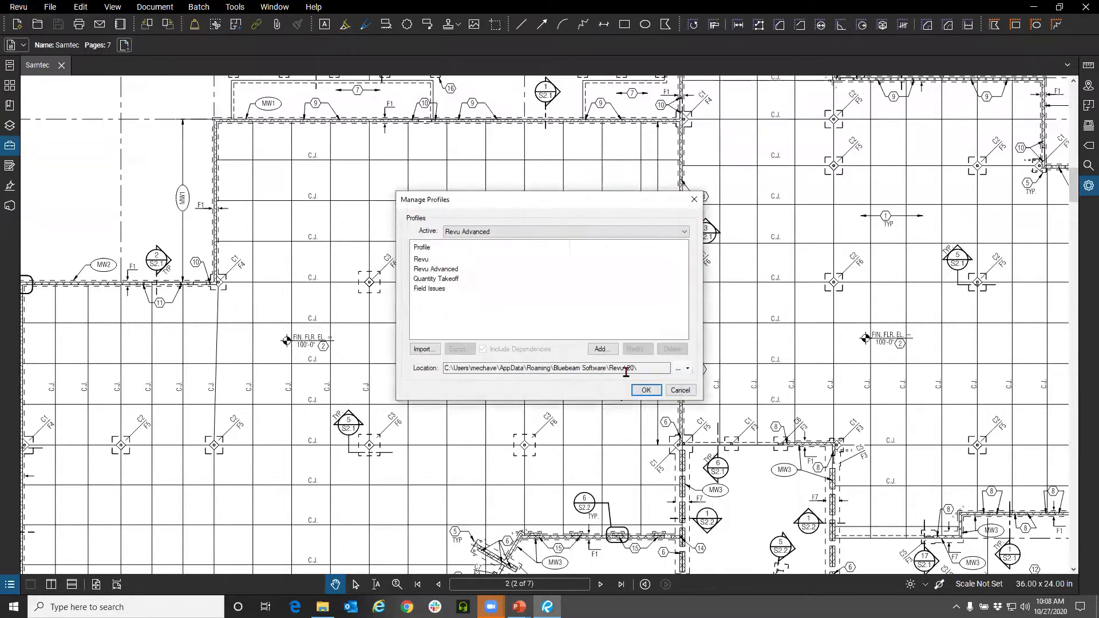
{"action": "left_click", "coordinate": [681, 390]}
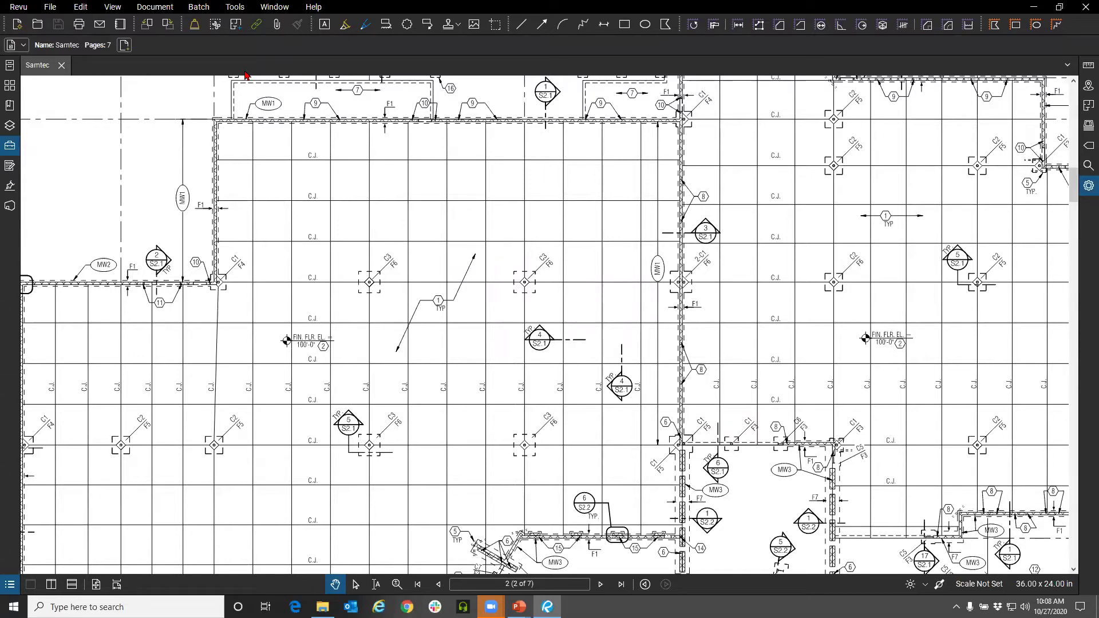
Step: Examine the available markup tools with their shortcuts and the set of toolbars that can be shown or hidden
{"action": "left_click", "coordinate": [235, 7]}
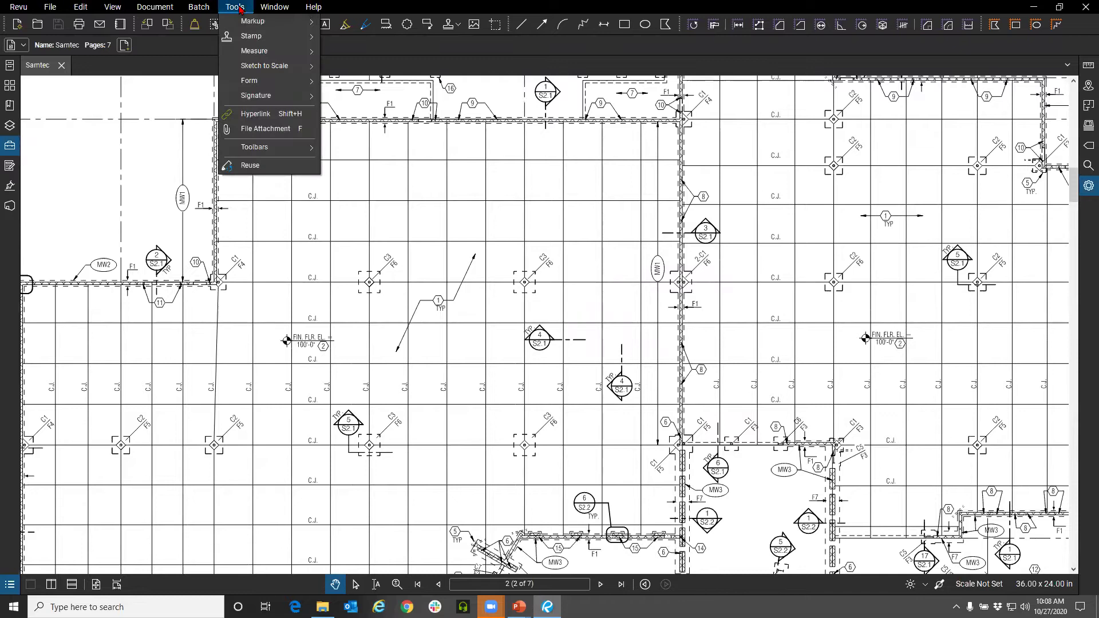
{"action": "mouse_move", "coordinate": [245, 28]}
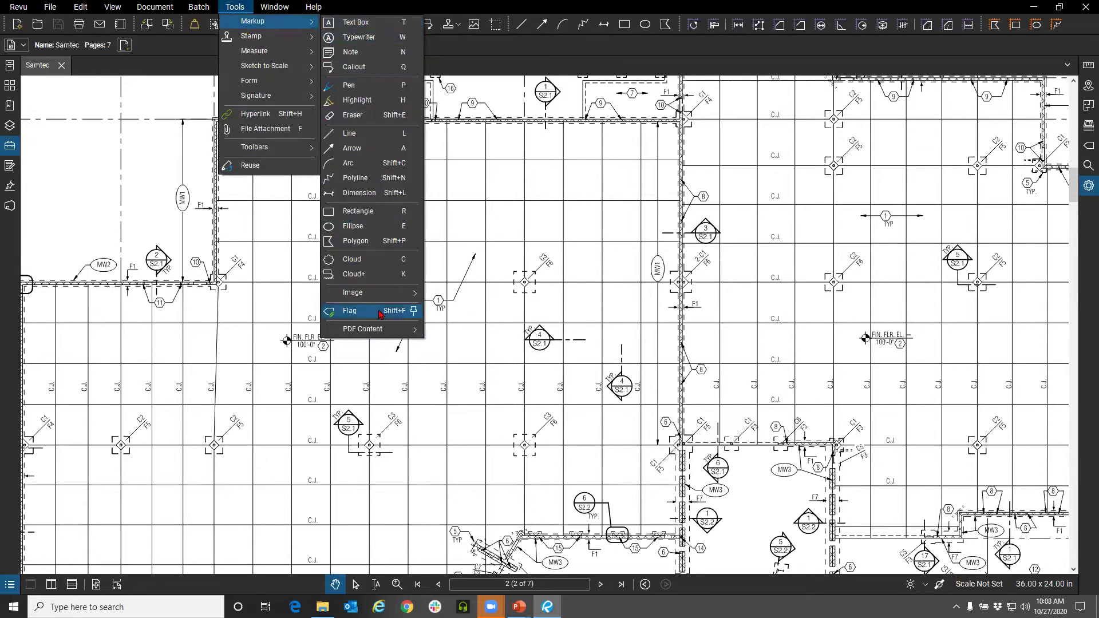
{"action": "left_click", "coordinate": [473, 50]}
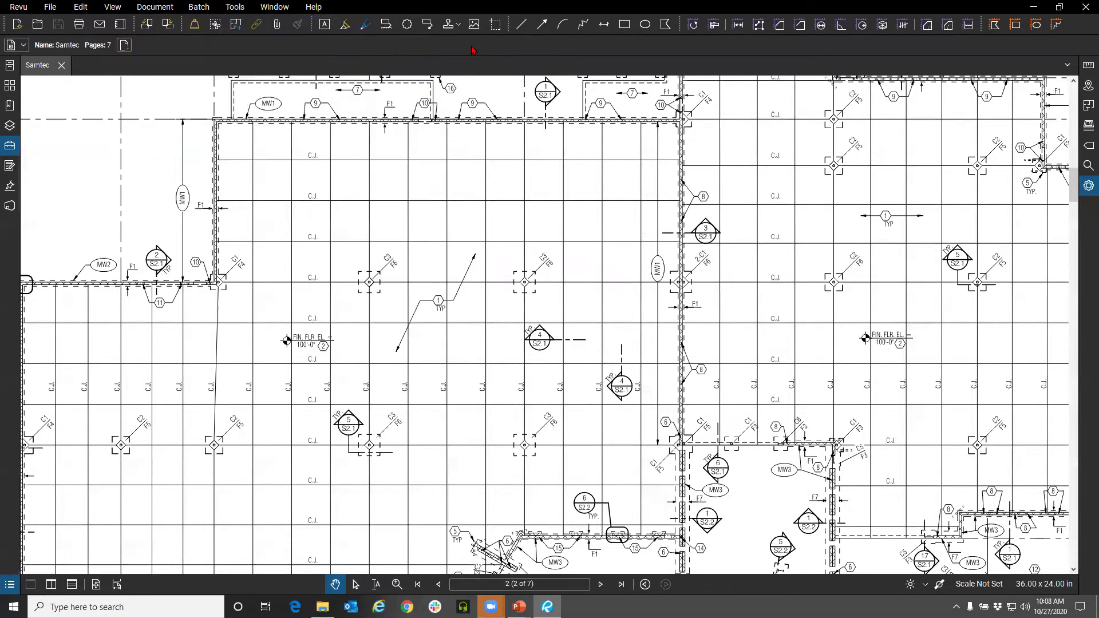
{"action": "key", "text": "n"}
{"action": "right_click", "coordinate": [1076, 31]}
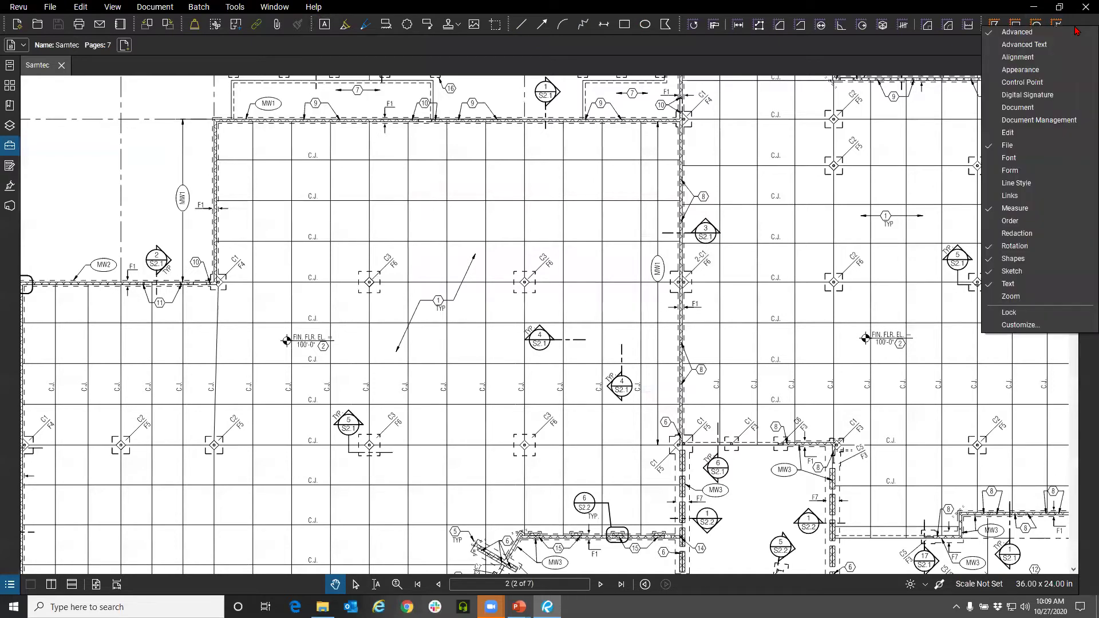
{"action": "left_click", "coordinate": [747, 52]}
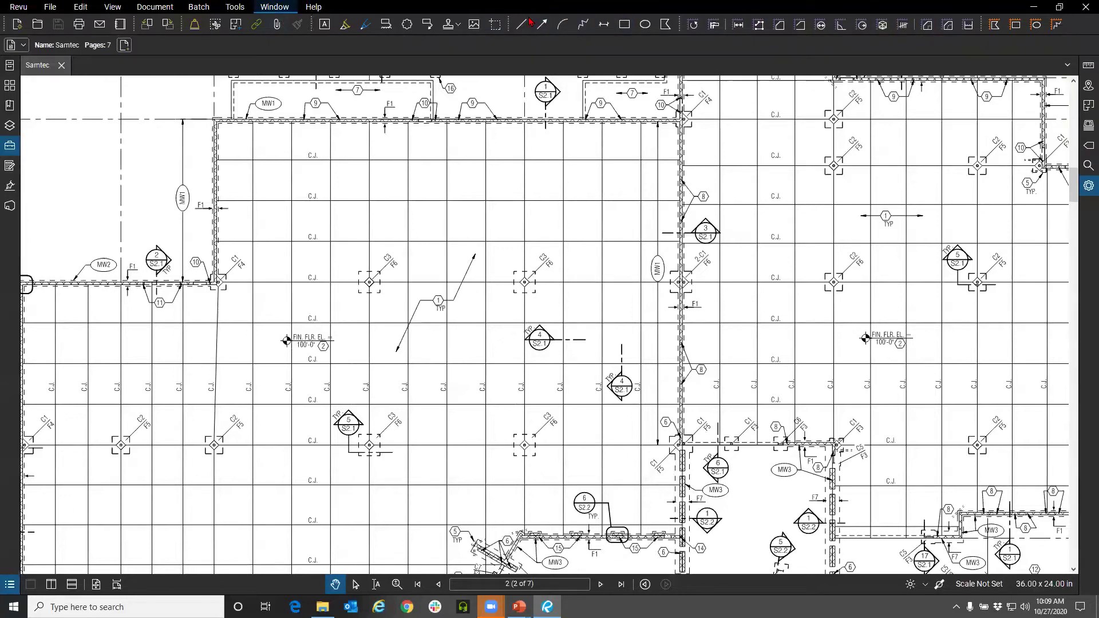
Step: Dock the shapes toolbar vertically along the window's side and along its lower edge, and return it to its original row
{"action": "mouse_move", "coordinate": [508, 24]}
{"action": "left_mouse_down"}
{"action": "mouse_move", "coordinate": [355, 65]}
{"action": "mouse_move", "coordinate": [131, 81]}
{"action": "mouse_move", "coordinate": [10, 161]}
{"action": "left_mouse_up"}
{"action": "mouse_move", "coordinate": [62, 460]}
{"action": "left_mouse_down"}
{"action": "mouse_move", "coordinate": [92, 586]}
{"action": "mouse_move", "coordinate": [879, 585]}
{"action": "left_mouse_up"}
{"action": "left_click_drag", "start_coordinate": [519, 10], "coordinate": [508, 26]}
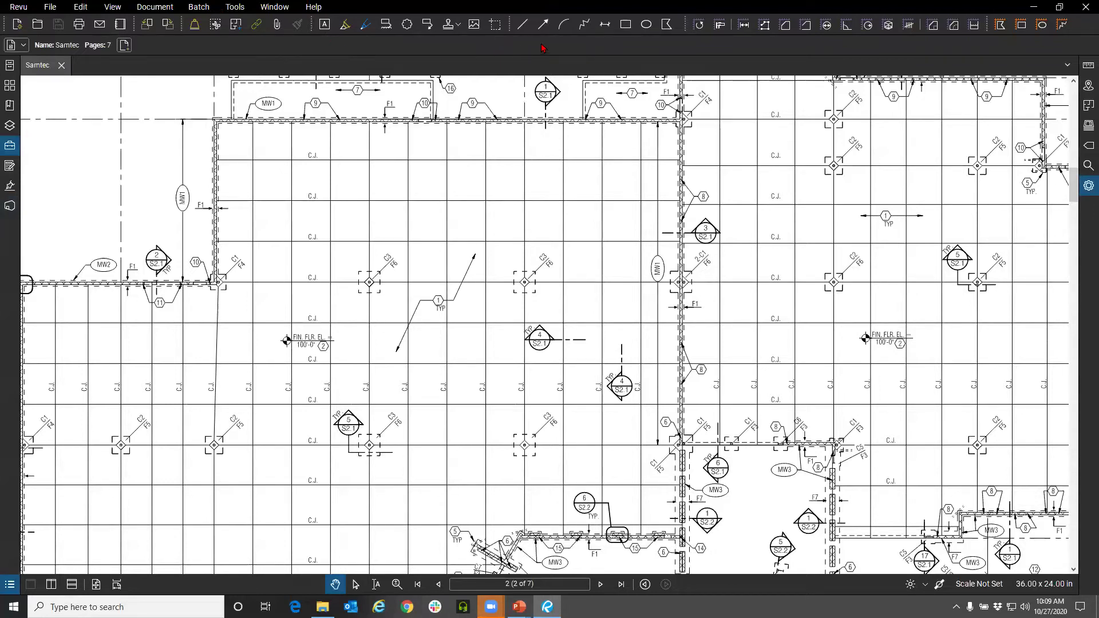
Step: Draw a perfectly horizontal red line in the open slab area above the two C3 columns
{"action": "left_click", "coordinate": [522, 25]}
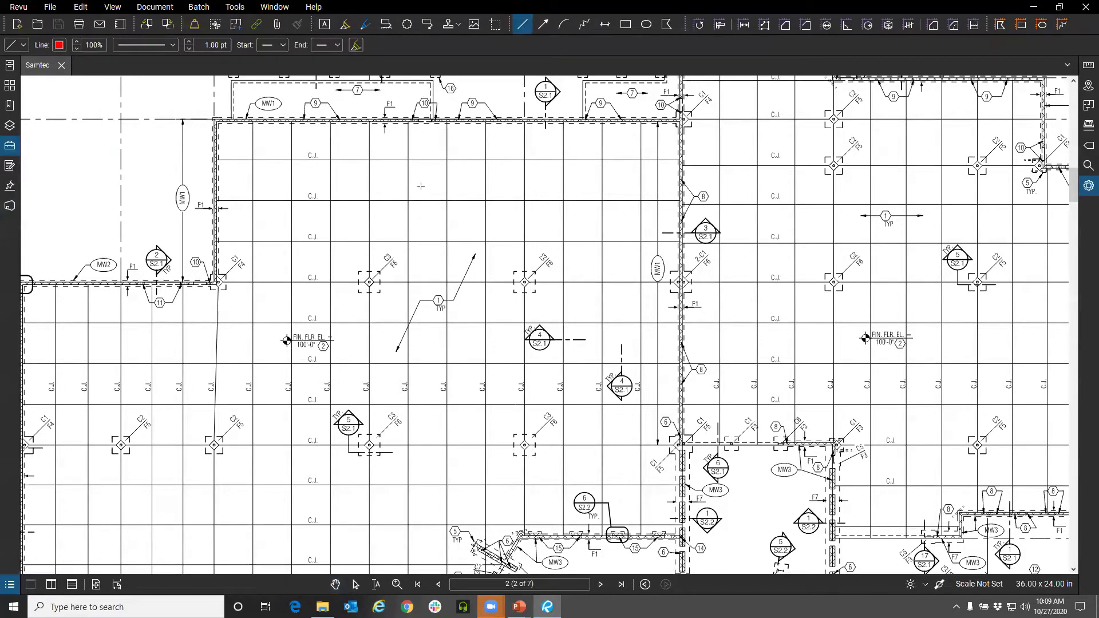
{"action": "left_click", "coordinate": [388, 187]}
{"action": "scroll", "coordinate": [427, 179], "scroll_direction": "up", "scroll_amount": 3}
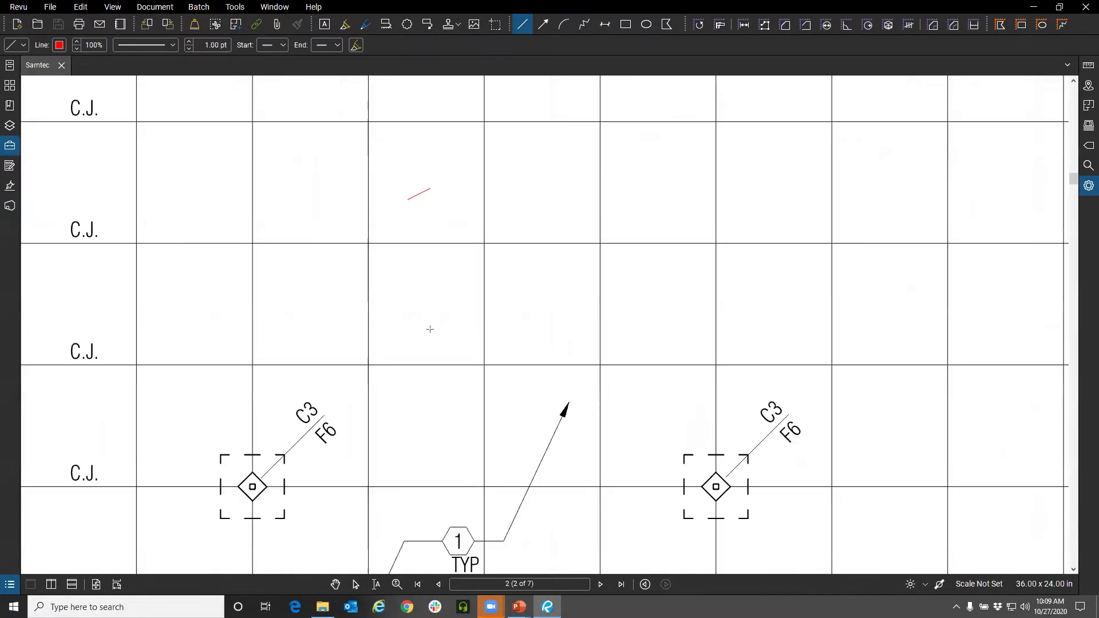
{"action": "left_click", "coordinate": [567, 187], "text": "shift"}
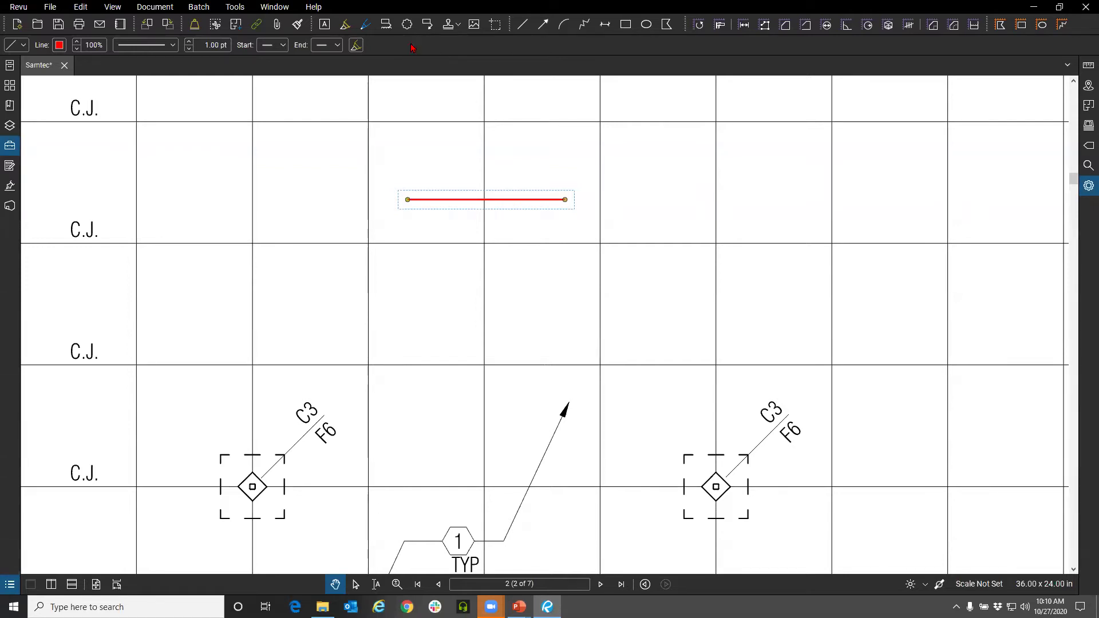
Step: Deselect the line and show the document's file information
{"action": "left_click", "coordinate": [424, 314]}
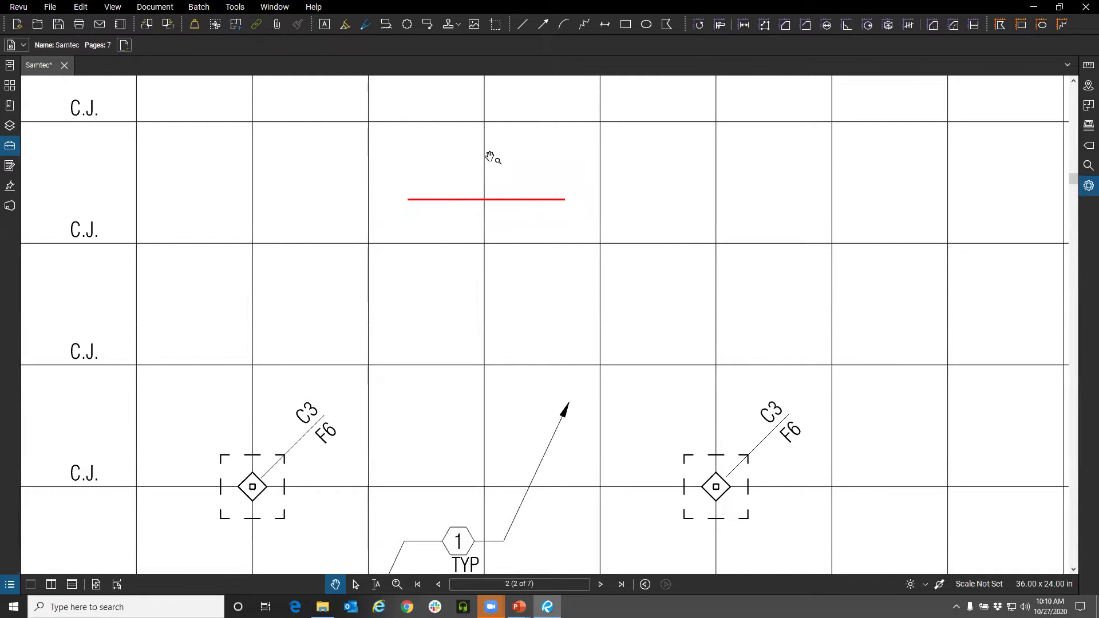
{"action": "left_click", "coordinate": [24, 46]}
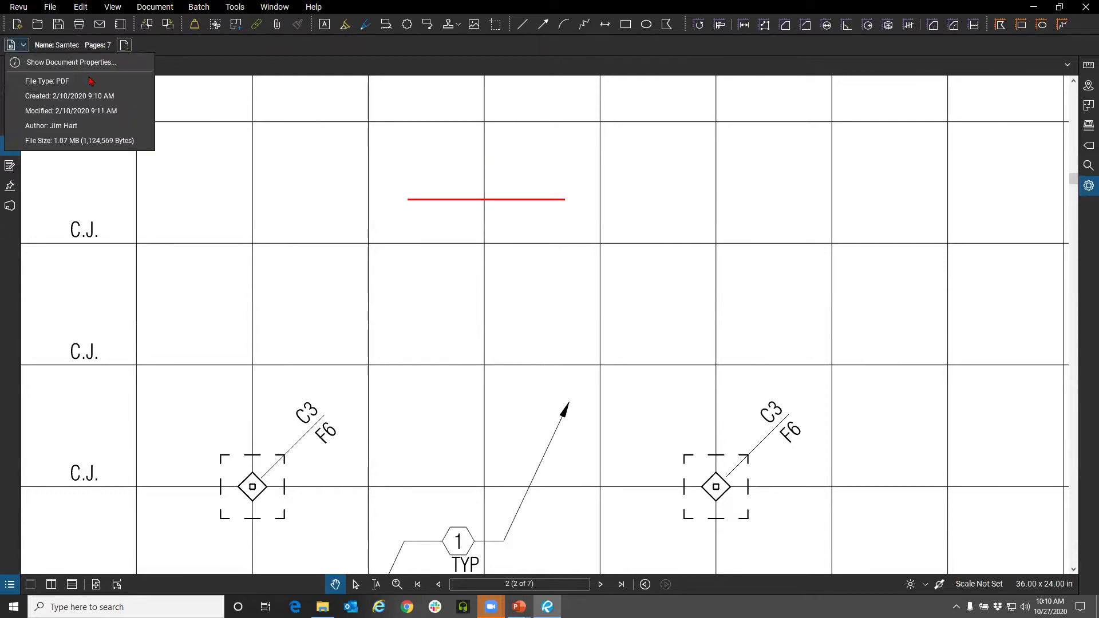
Step: Set the red line's style to Gas and its width to 3 pt
{"action": "left_click", "coordinate": [449, 200]}
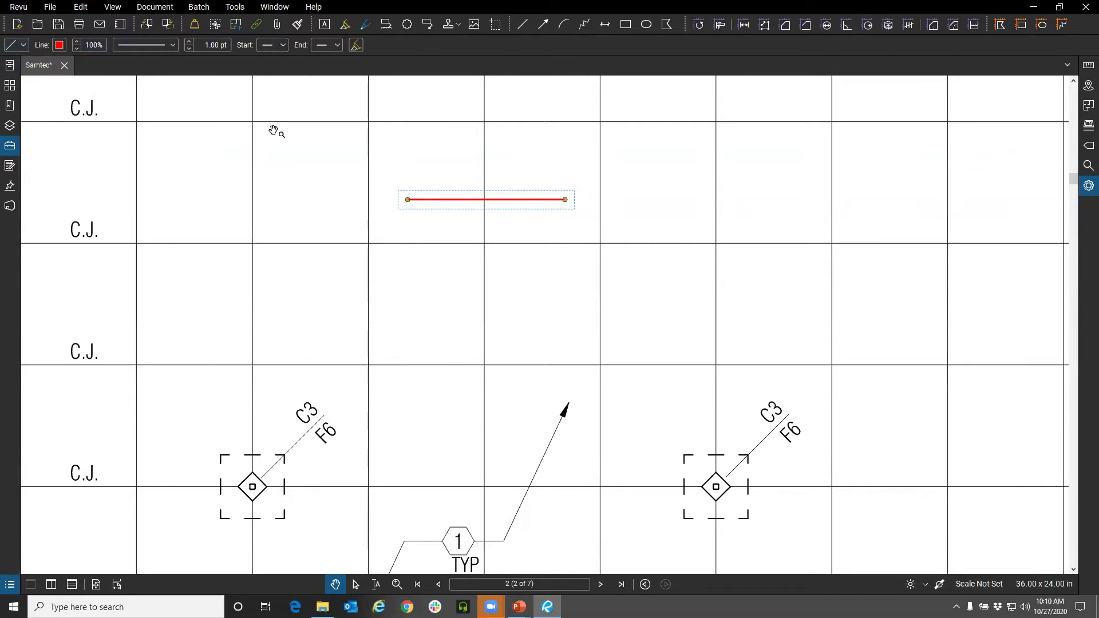
{"action": "left_click", "coordinate": [168, 46]}
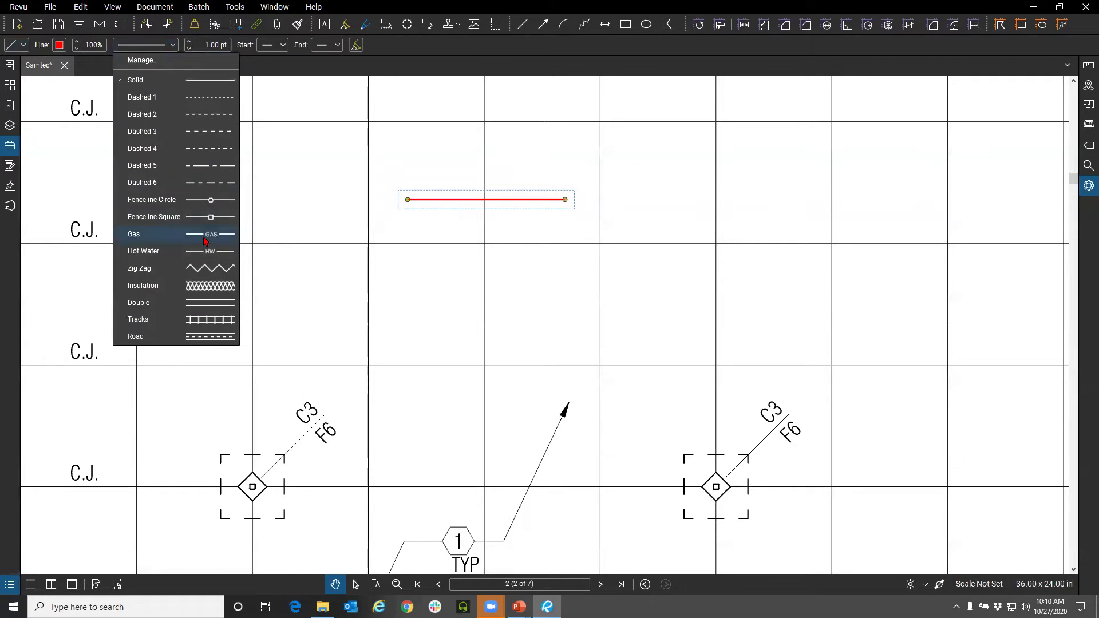
{"action": "left_click", "coordinate": [172, 234]}
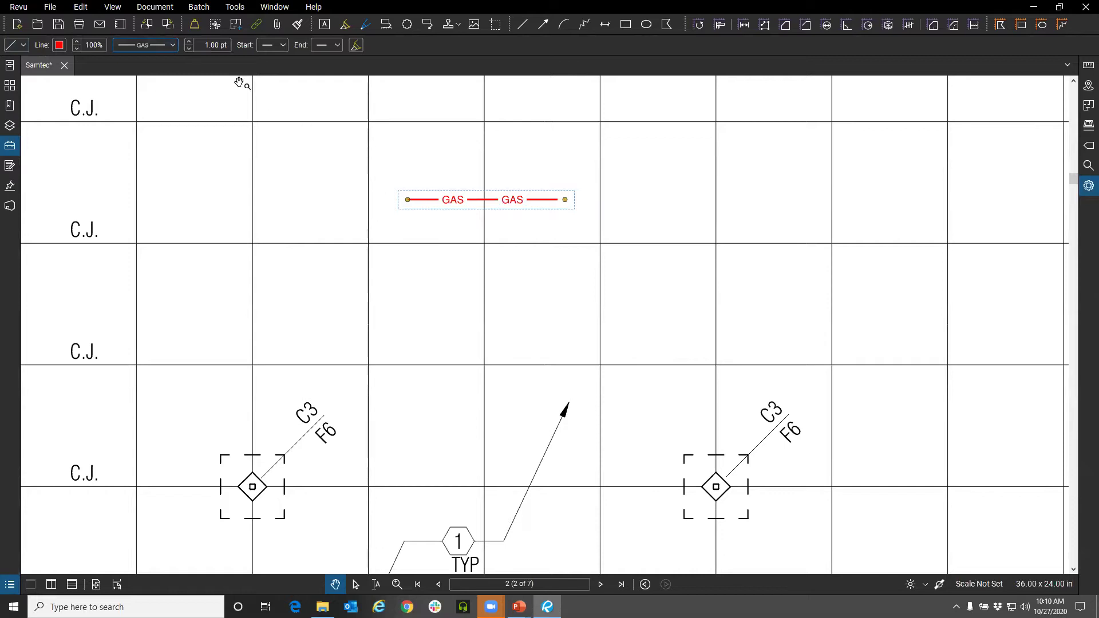
{"action": "left_click", "coordinate": [218, 48]}
{"action": "type", "text": "3"}
Step: Stretch the gas line's right end horizontally to about three times its length
{"action": "left_click", "coordinate": [286, 47]}
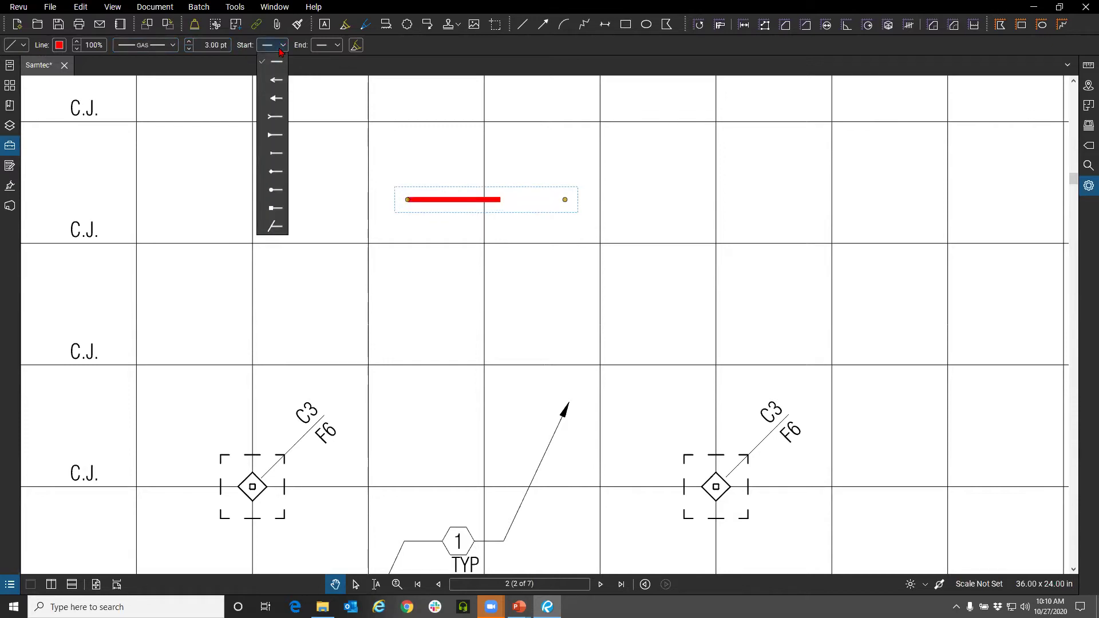
{"action": "left_click", "coordinate": [567, 200]}
{"action": "left_click_drag", "start_coordinate": [567, 201], "coordinate": [894, 199]}
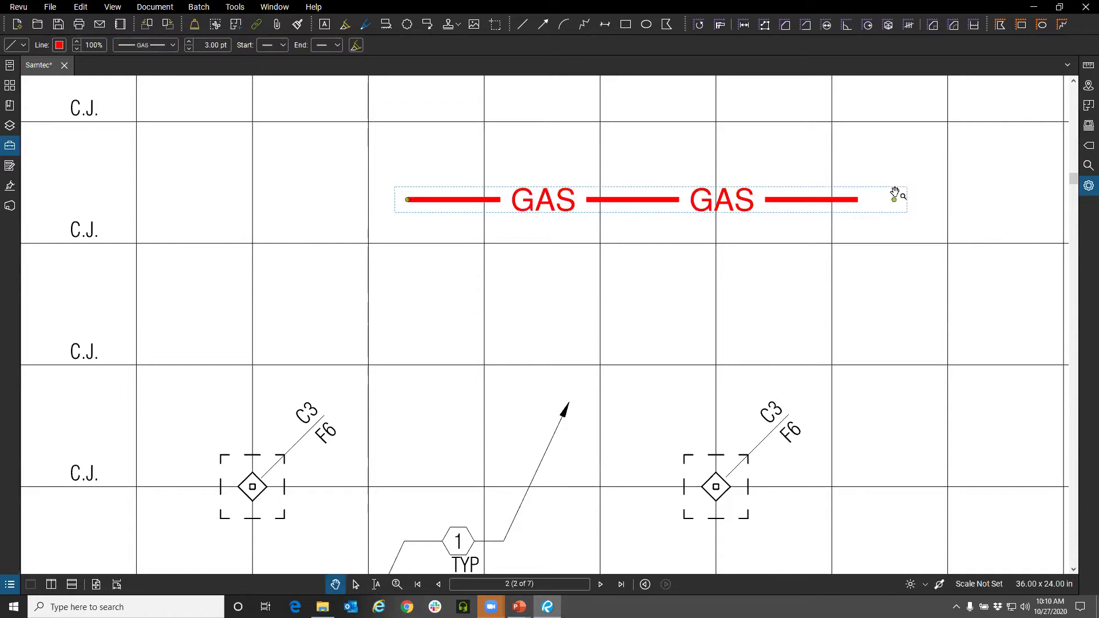
Step: Add closed arrowheads to the start and end of the gas line and fill them red
{"action": "left_click", "coordinate": [282, 46]}
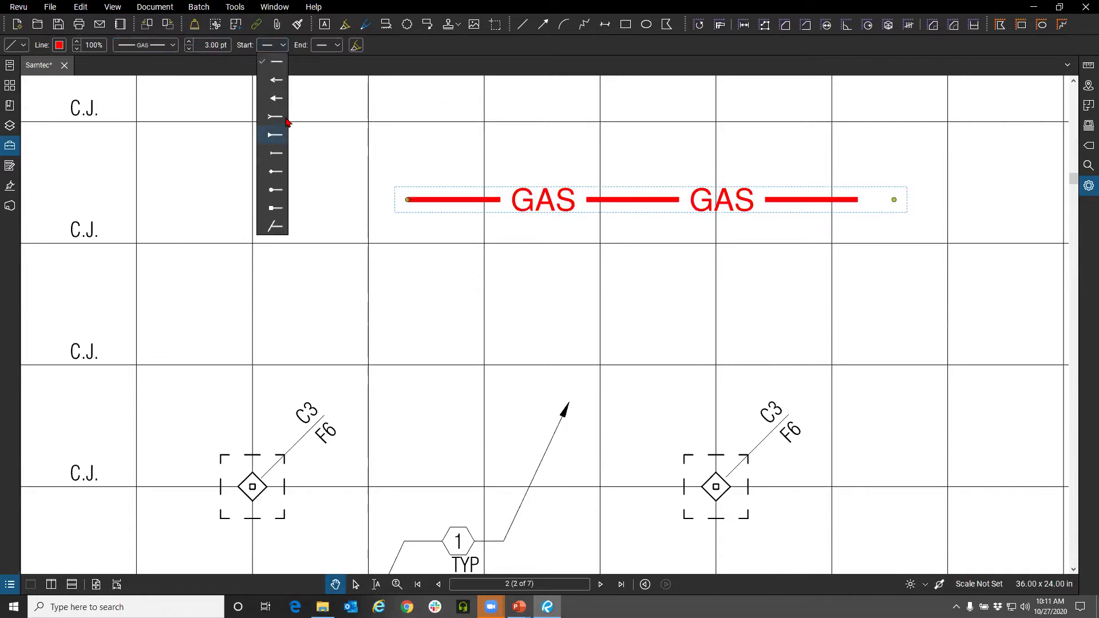
{"action": "left_click", "coordinate": [282, 97]}
{"action": "scroll", "coordinate": [373, 110], "scroll_direction": "right", "scroll_amount": 3}
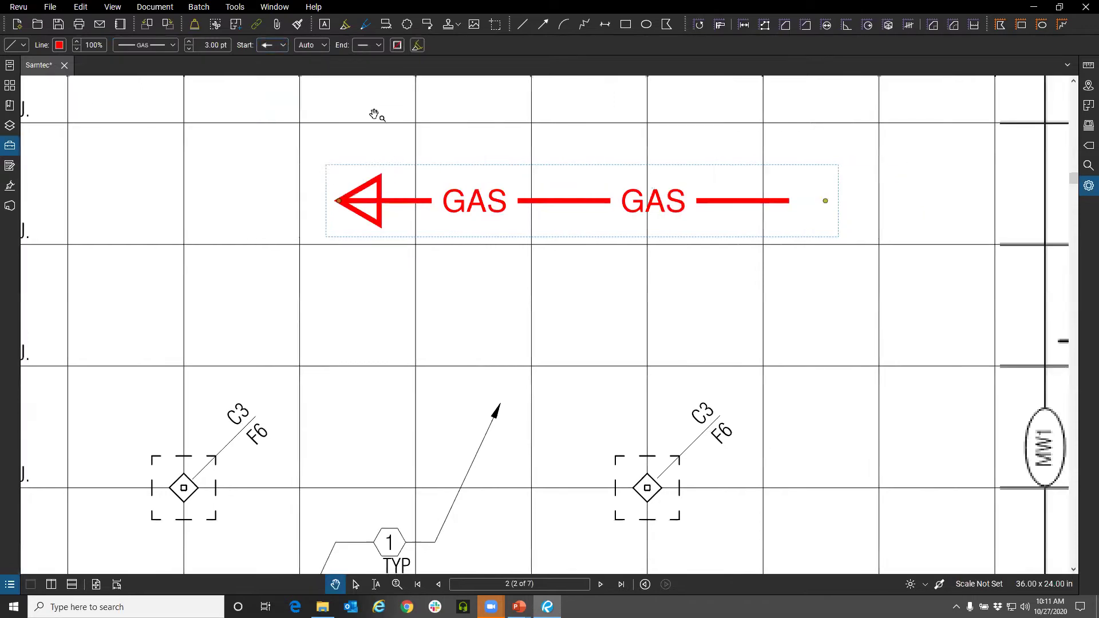
{"action": "left_click", "coordinate": [368, 45]}
{"action": "left_click", "coordinate": [373, 100]}
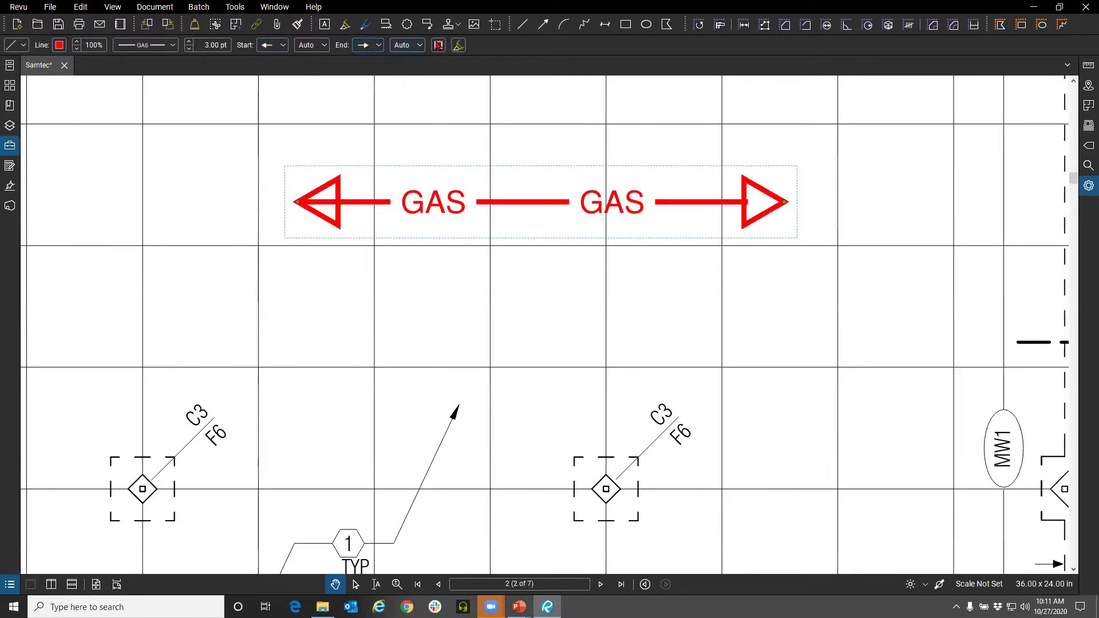
{"action": "left_click", "coordinate": [438, 45]}
{"action": "left_click", "coordinate": [444, 74]}
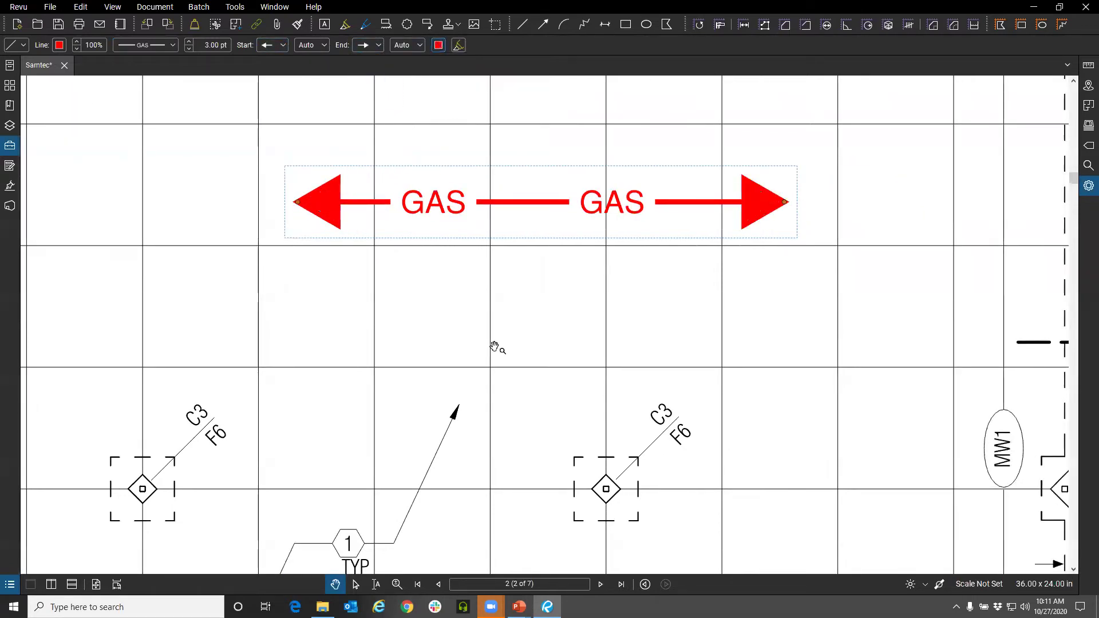
{"action": "left_click", "coordinate": [495, 344]}
Step: Draw a red arc just below the right end of the gas line
{"action": "scroll", "coordinate": [493, 326], "scroll_direction": "down", "scroll_amount": 3}
{"action": "scroll", "coordinate": [485, 282], "scroll_direction": "down", "scroll_amount": 2}
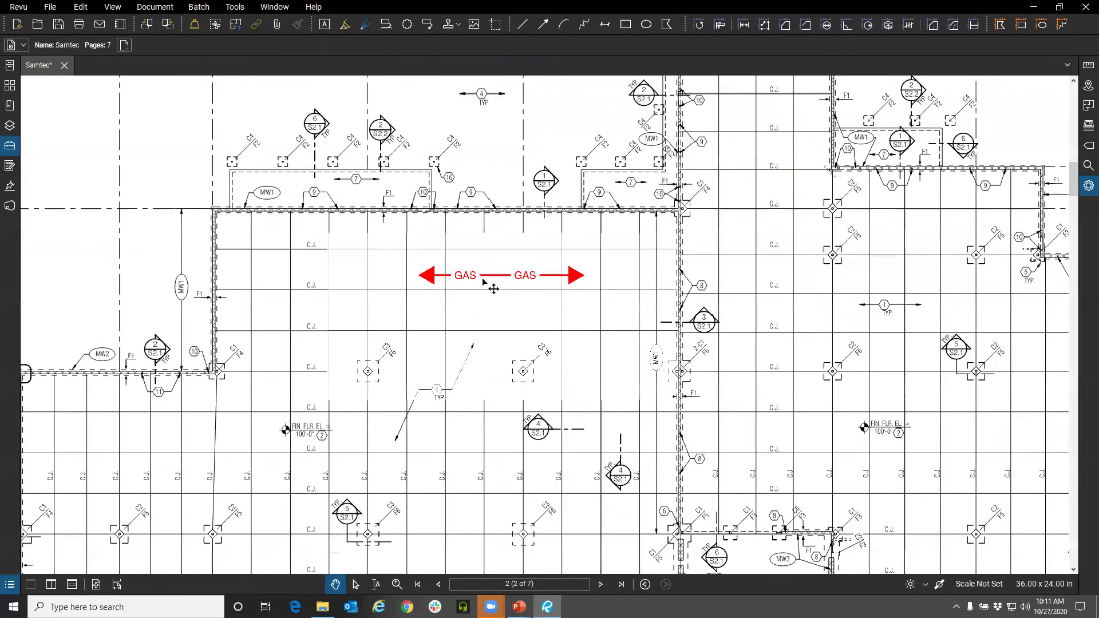
{"action": "scroll", "coordinate": [490, 286], "scroll_direction": "up", "scroll_amount": 1}
{"action": "left_click", "coordinate": [492, 275]}
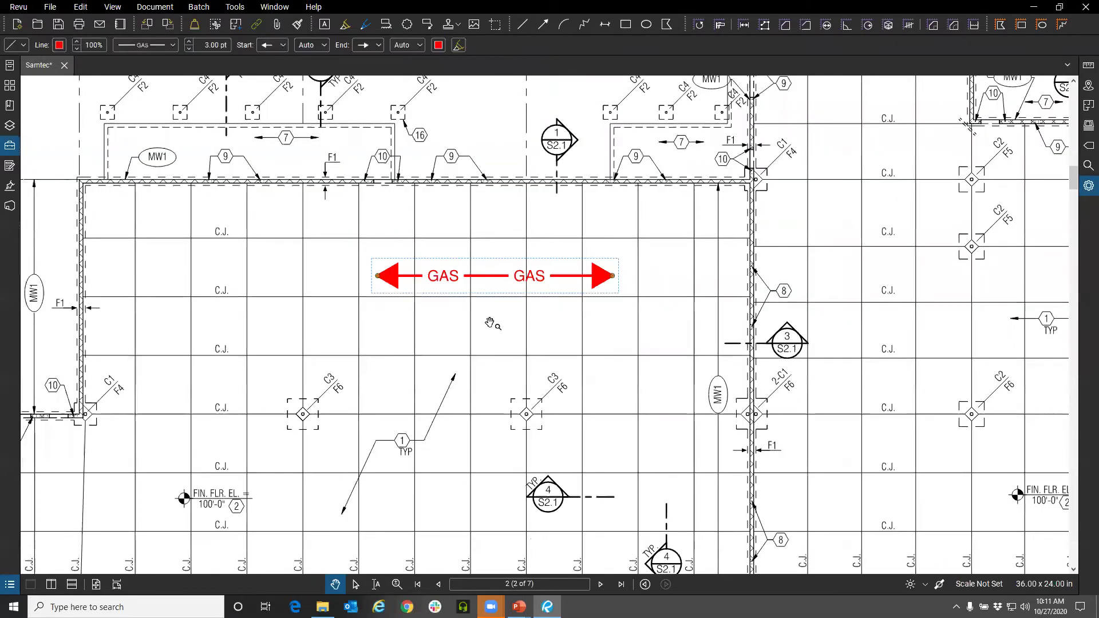
{"action": "scroll", "coordinate": [483, 281], "scroll_direction": "up", "scroll_amount": 1}
{"action": "left_click_drag", "start_coordinate": [623, 201], "coordinate": [520, 207]}
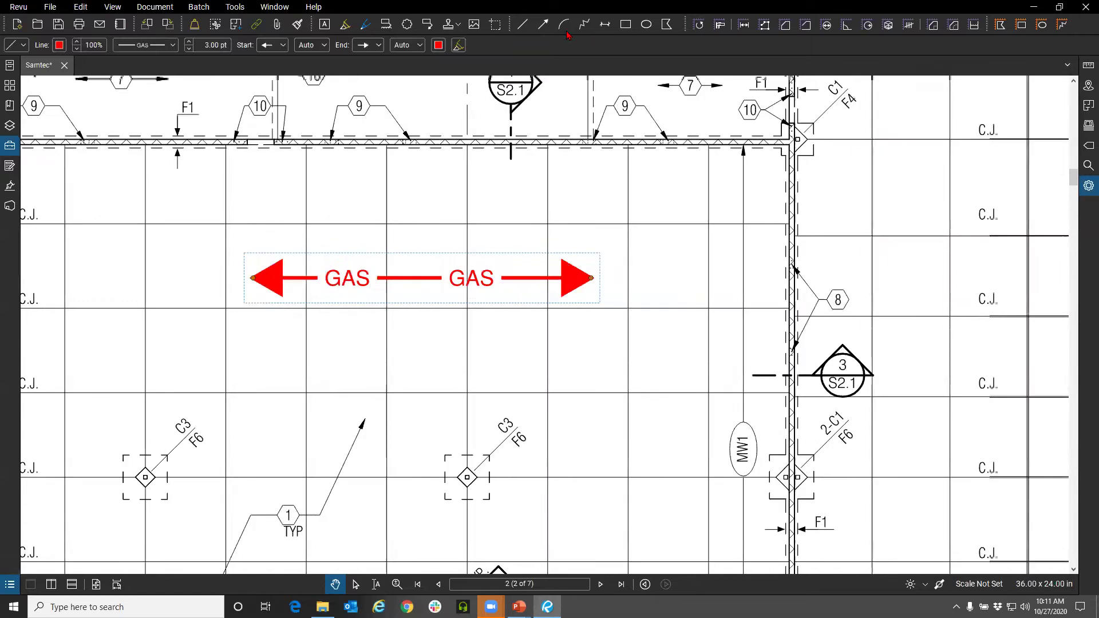
{"action": "left_click", "coordinate": [564, 28]}
{"action": "mouse_move", "coordinate": [491, 366]}
{"action": "left_mouse_down"}
{"action": "mouse_move", "coordinate": [525, 338]}
{"action": "mouse_move", "coordinate": [596, 315]}
{"action": "mouse_move", "coordinate": [636, 325]}
{"action": "left_mouse_up"}
Step: Extend the arc's lower end around to form an open C-shaped curve
{"action": "scroll", "coordinate": [469, 287], "scroll_direction": "up", "scroll_amount": 4}
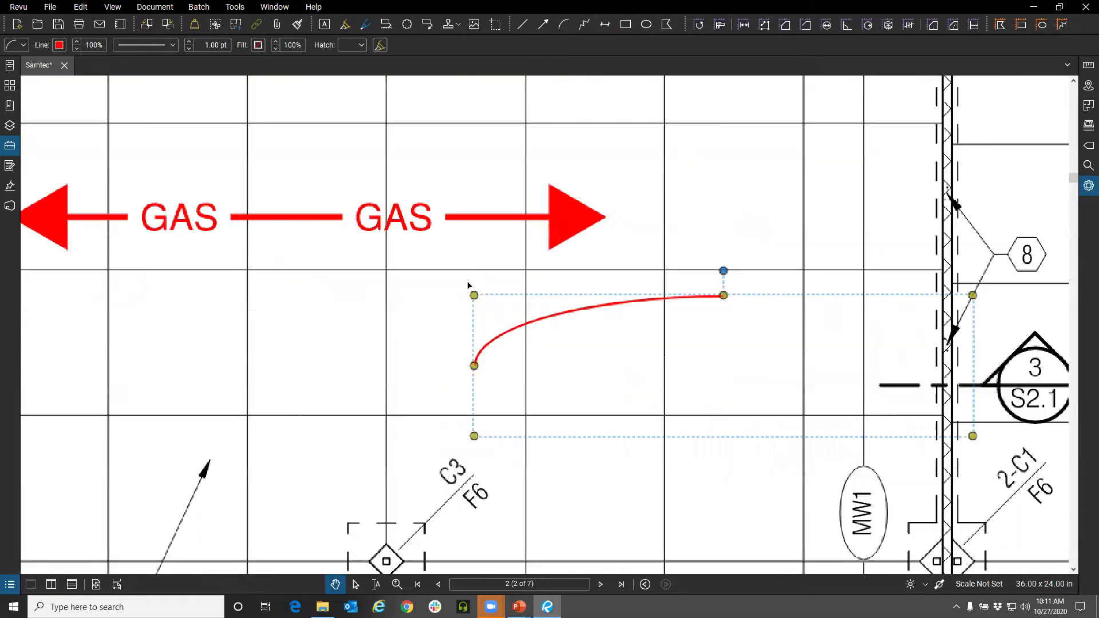
{"action": "left_click_drag", "start_coordinate": [466, 366], "coordinate": [745, 453]}
{"action": "left_click_drag", "start_coordinate": [629, 447], "coordinate": [630, 440]}
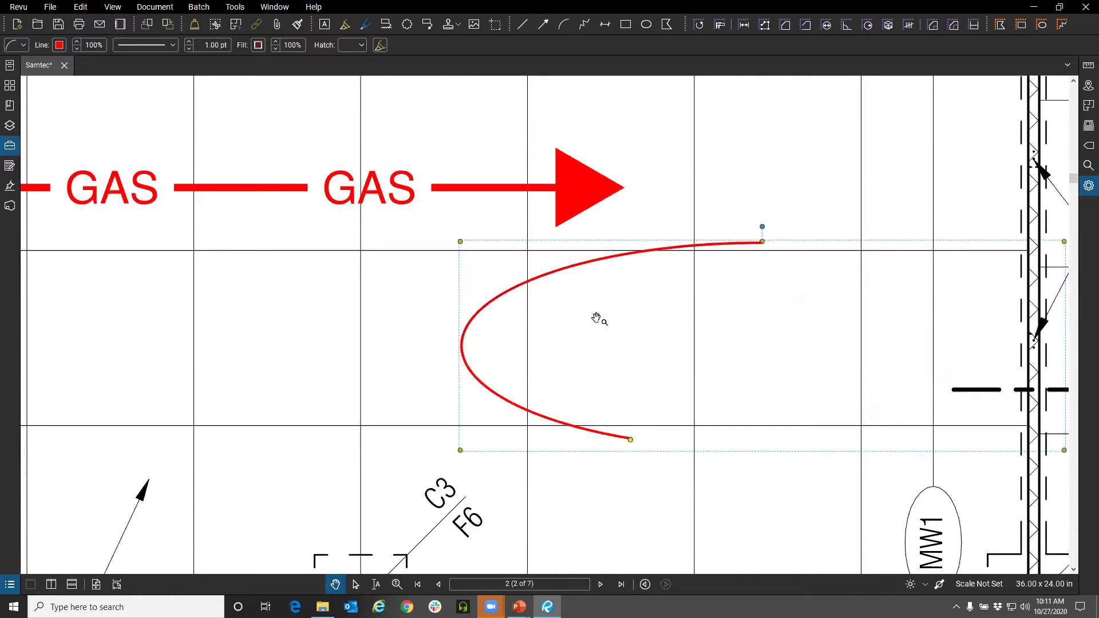
{"action": "scroll", "coordinate": [559, 309], "scroll_direction": "down", "scroll_amount": 3}
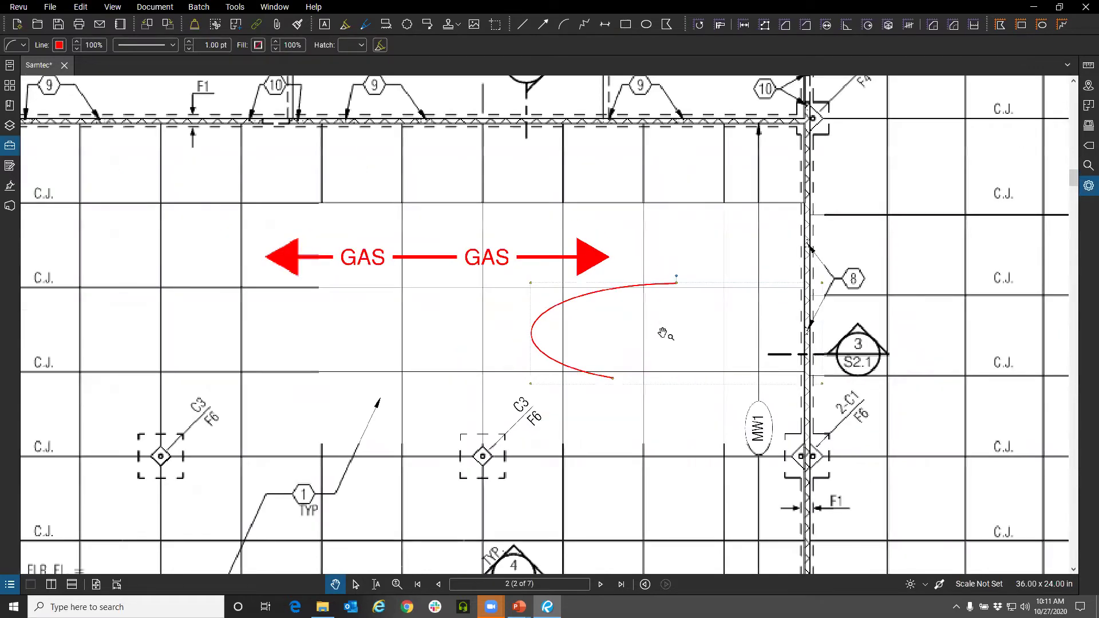
Step: Draw a red zigzag polyline with four segments just above the gas line
{"action": "left_click", "coordinate": [589, 28]}
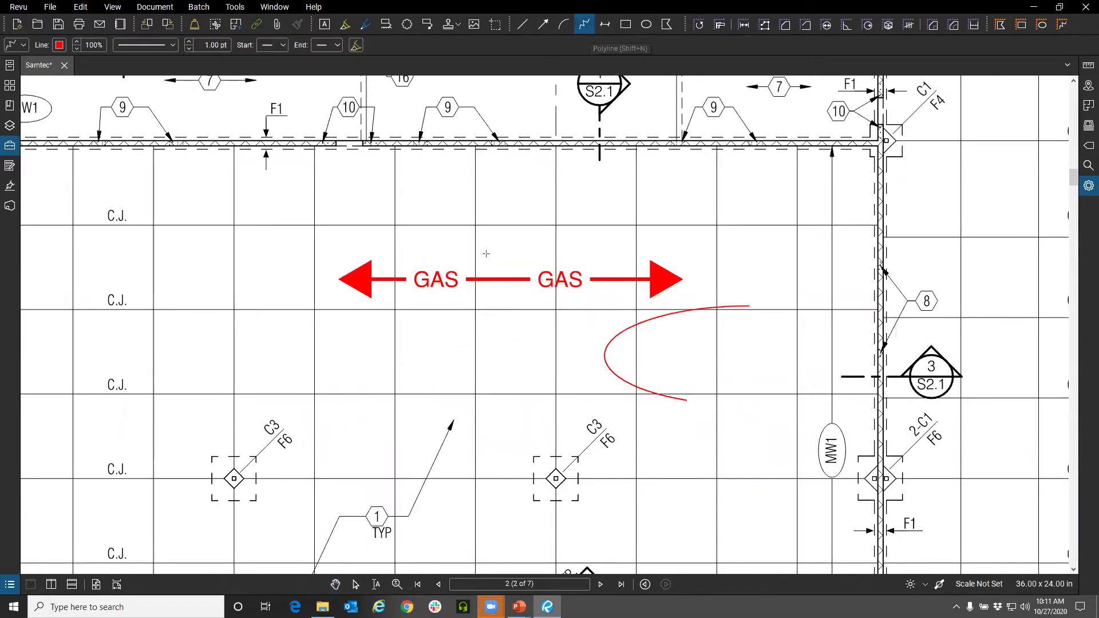
{"action": "left_click", "coordinate": [417, 180]}
{"action": "left_click", "coordinate": [319, 236]}
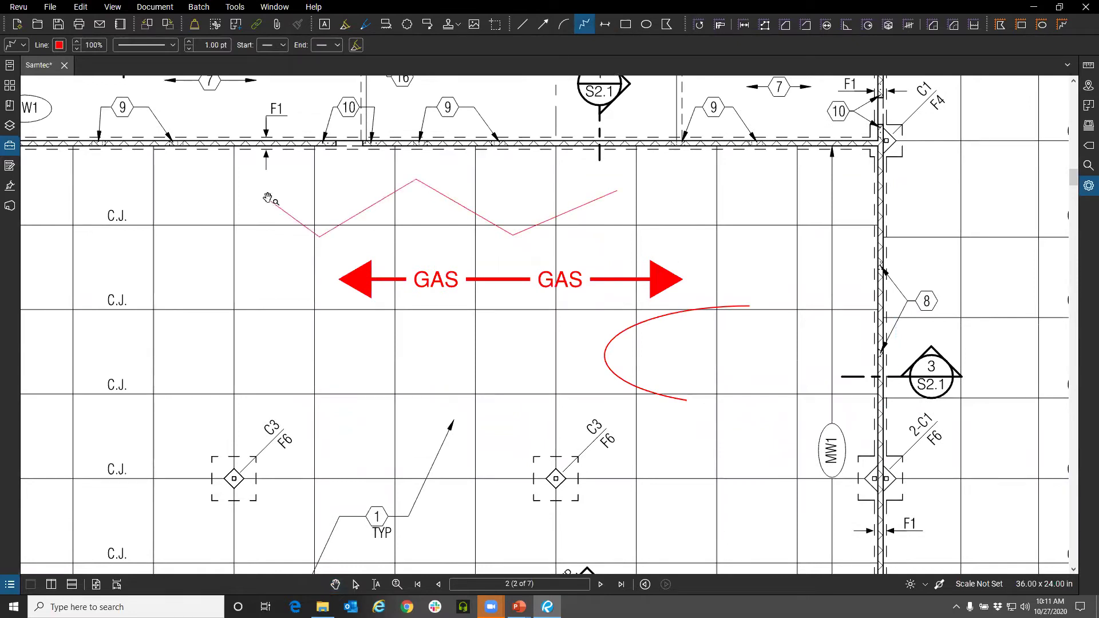
{"action": "double_click", "coordinate": [267, 198]}
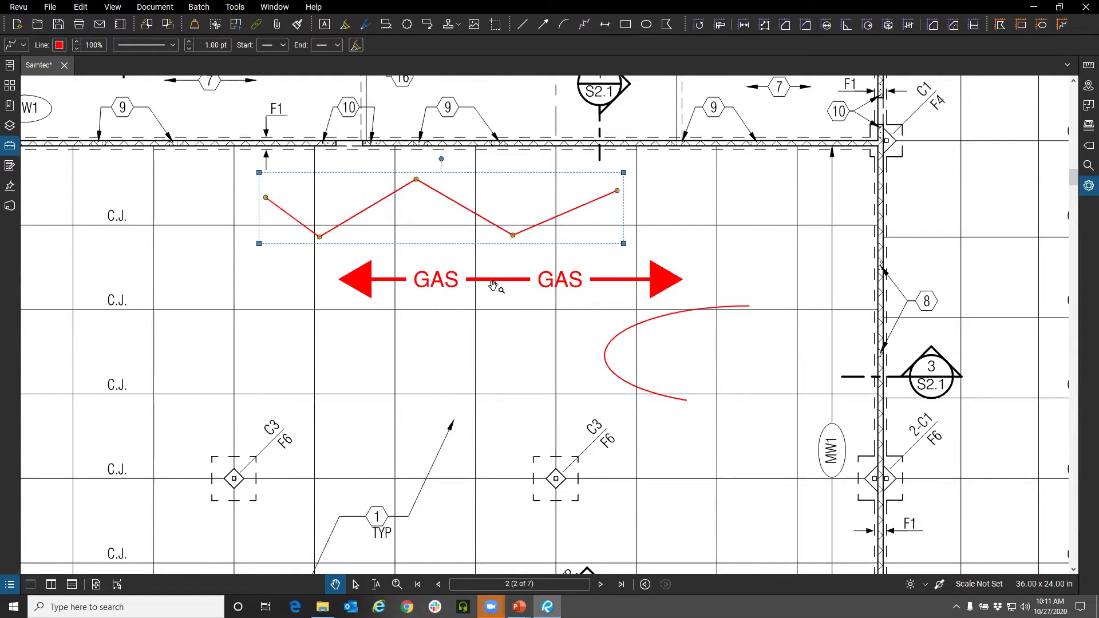
{"action": "scroll", "coordinate": [493, 287], "scroll_direction": "left", "scroll_amount": 3}
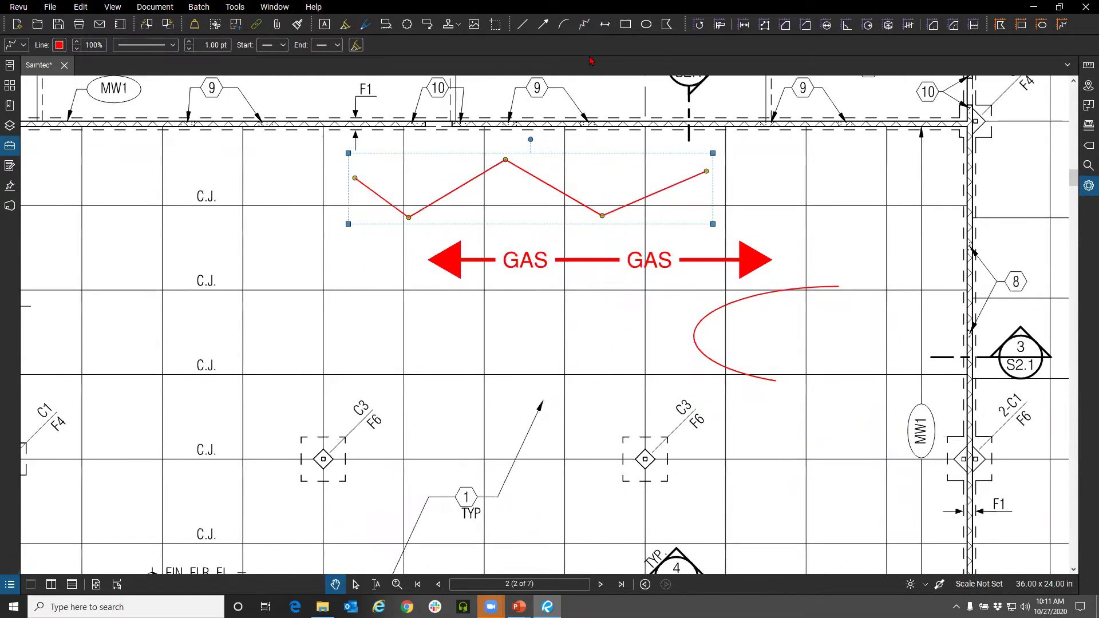
{"action": "key", "text": "Escape"}
Step: Add a red text box reading "Column #2" below the gas line, above the C3/F6 column on its left
{"action": "key", "text": "t"}
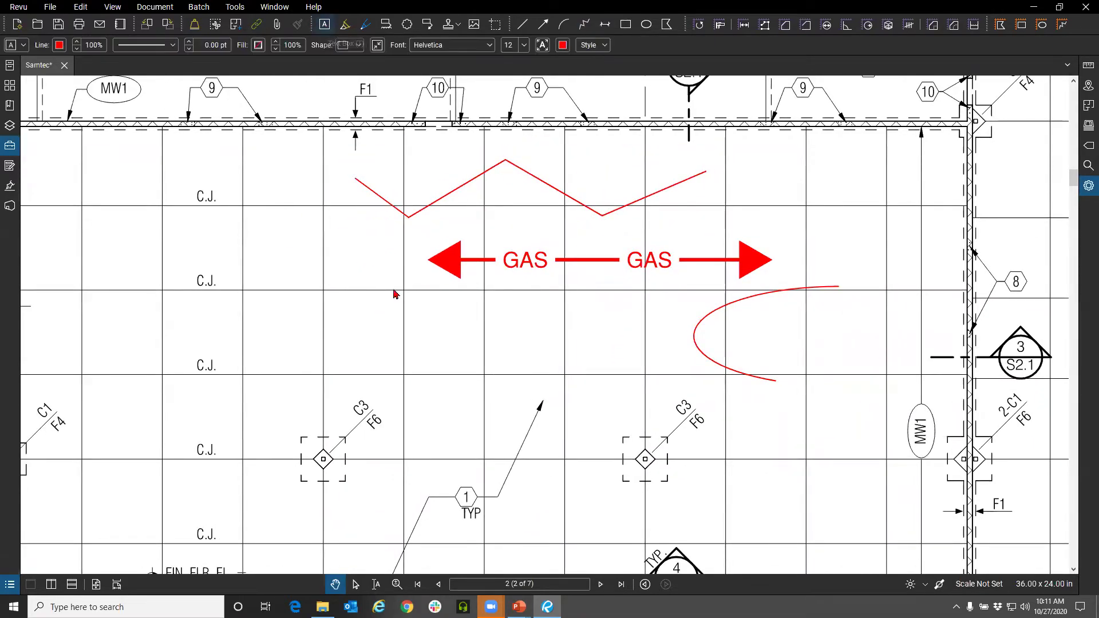
{"action": "scroll", "coordinate": [406, 289], "scroll_direction": "up", "scroll_amount": 1}
{"action": "scroll", "coordinate": [398, 270], "scroll_direction": "up", "scroll_amount": 2}
{"action": "key", "text": "Escape"}
{"action": "type", "text": "Co"}
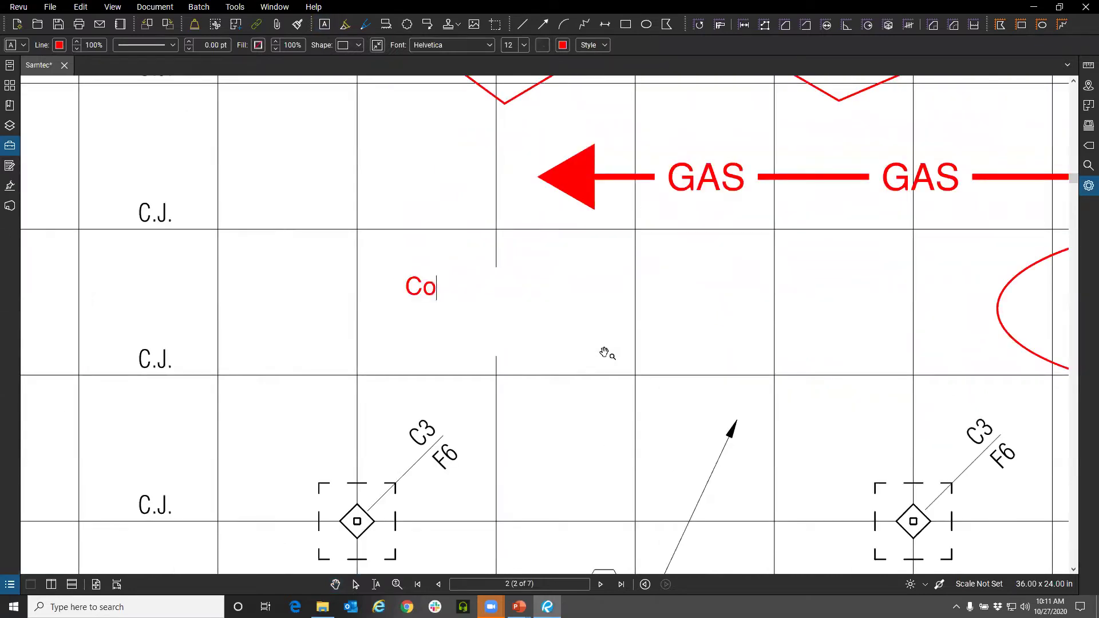
{"action": "type", "text": "lumn #2"}
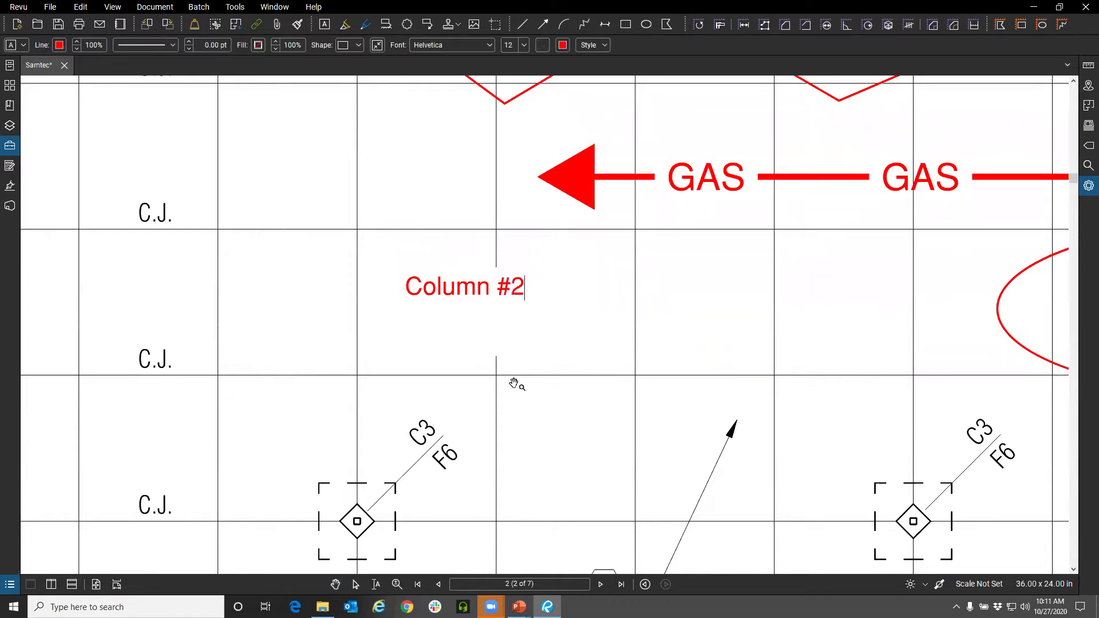
{"action": "key", "text": "Escape"}
{"action": "scroll", "coordinate": [561, 341], "scroll_direction": "down", "scroll_amount": 1}
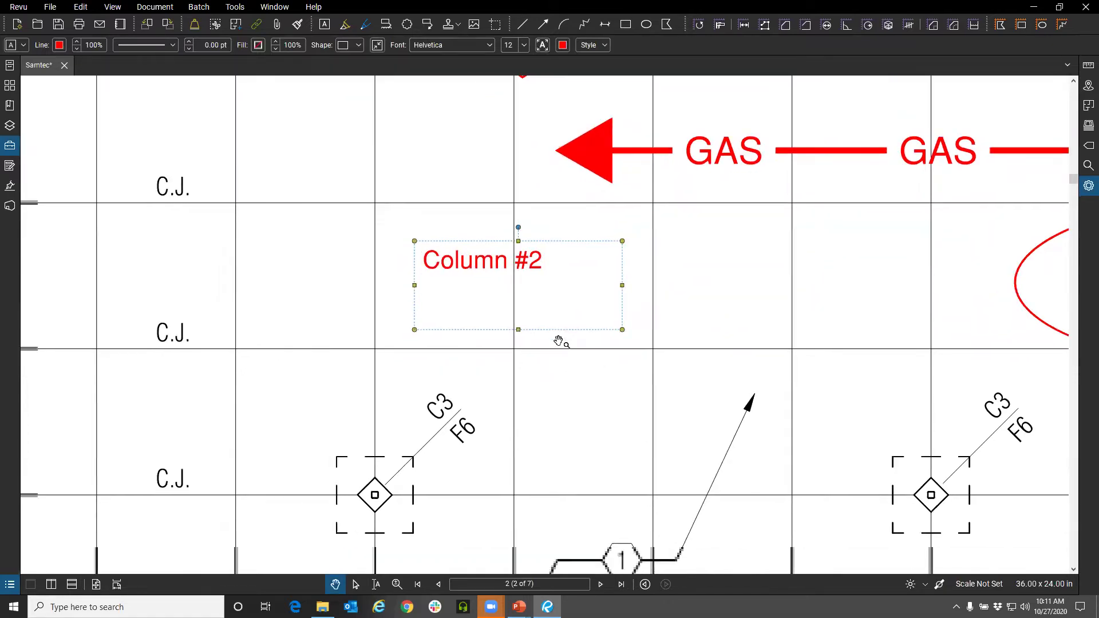
{"action": "left_click", "coordinate": [568, 254]}
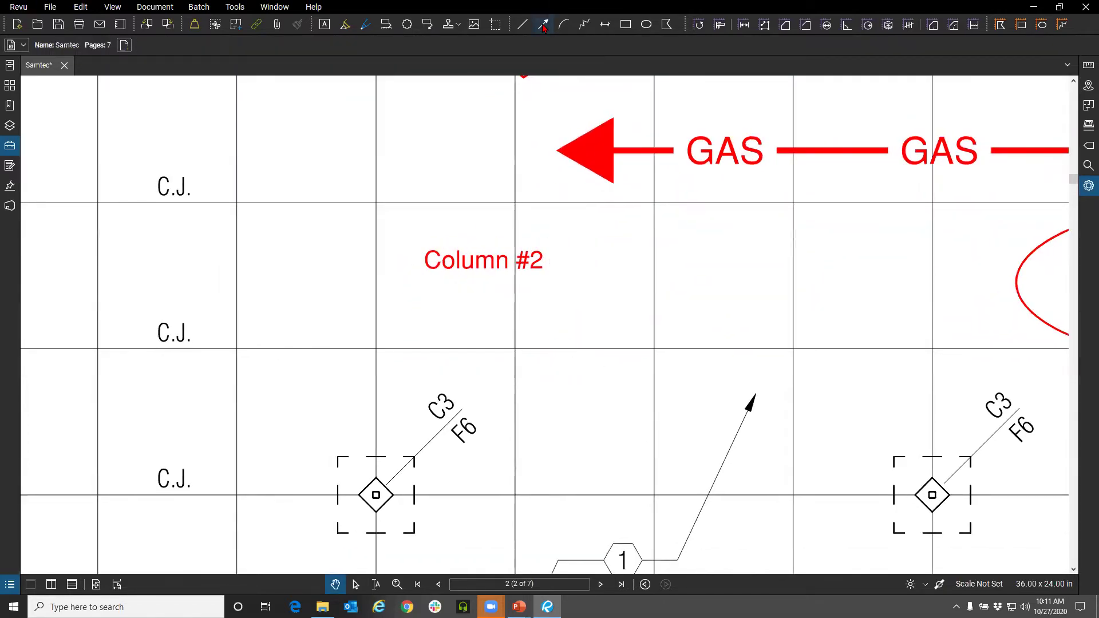
Step: Draw a red arrow from beneath the "Column #2" text to the C3/F6 column below it
{"action": "left_click", "coordinate": [543, 26]}
{"action": "left_click", "coordinate": [471, 276]}
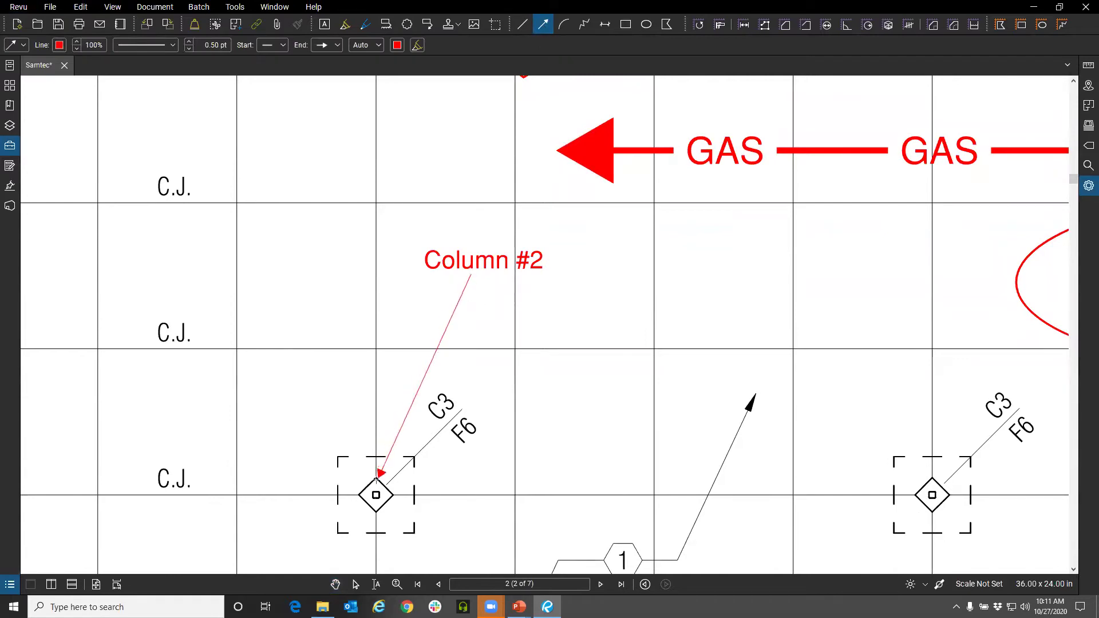
{"action": "left_click", "coordinate": [377, 490]}
{"action": "left_click", "coordinate": [577, 332]}
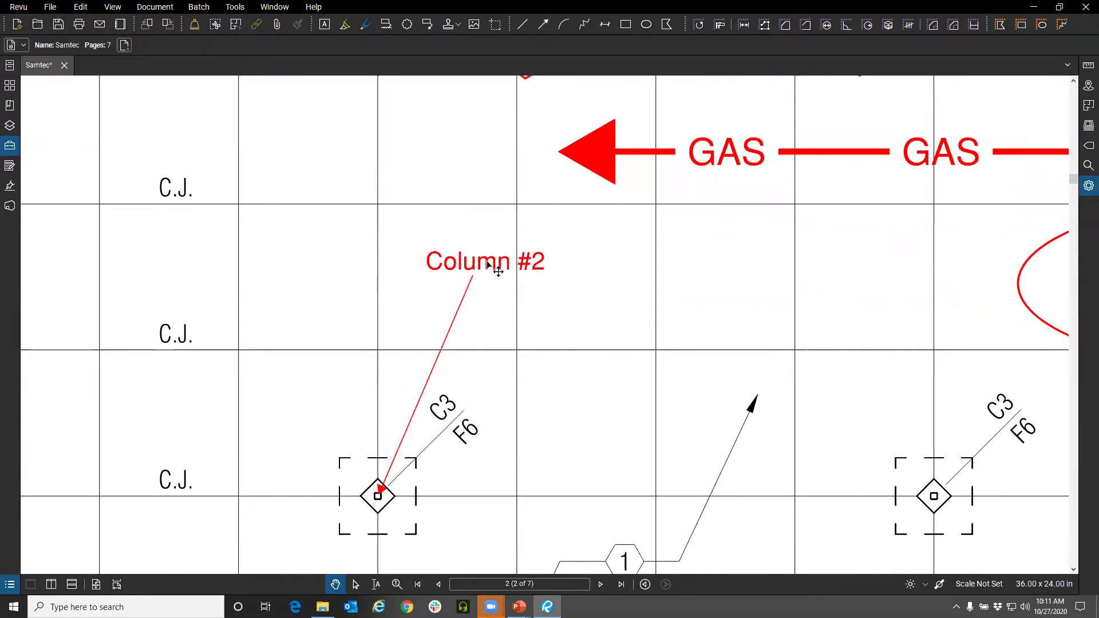
Step: Change the "Column #2" text box shape to a hexagon and widen it to fit the text on one line
{"action": "left_click", "coordinate": [498, 272]}
{"action": "left_click", "coordinate": [350, 45]}
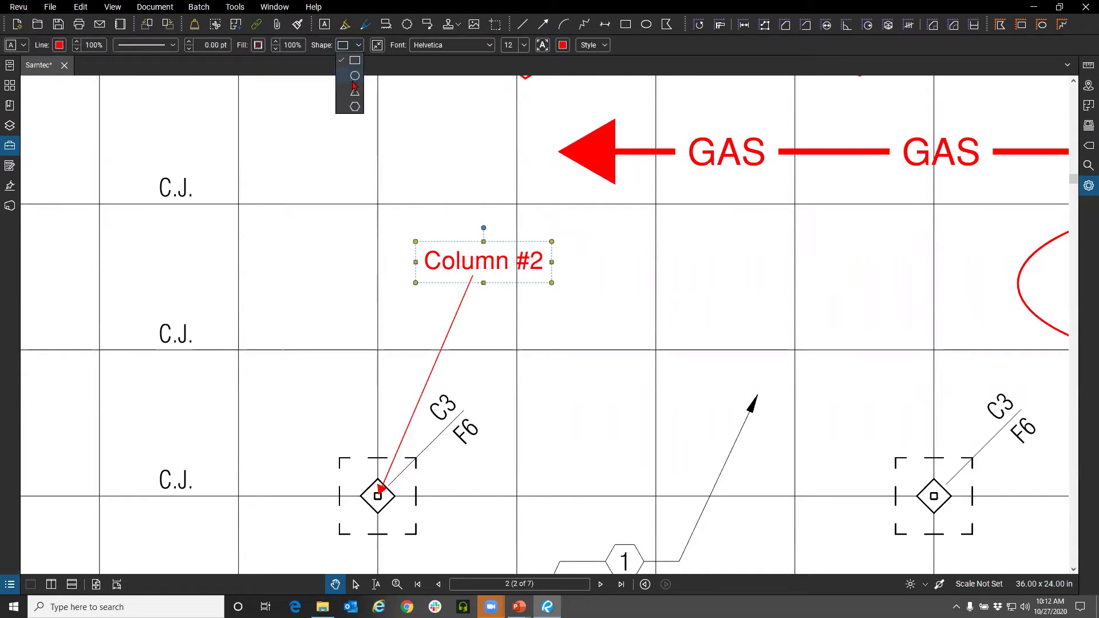
{"action": "left_click", "coordinate": [355, 106]}
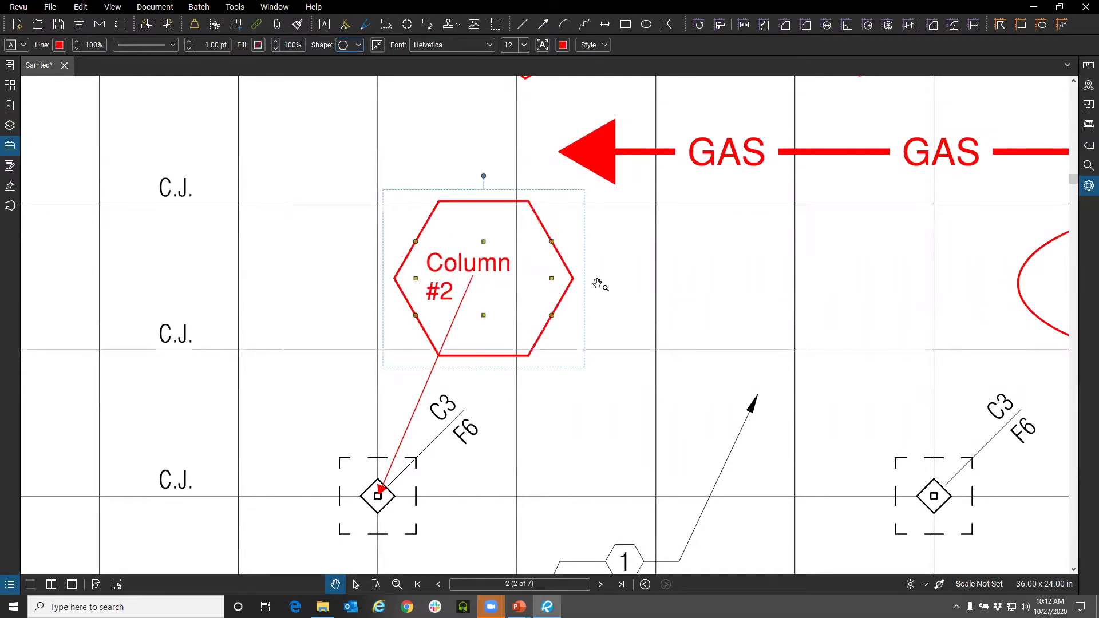
{"action": "left_click_drag", "start_coordinate": [551, 278], "coordinate": [628, 286]}
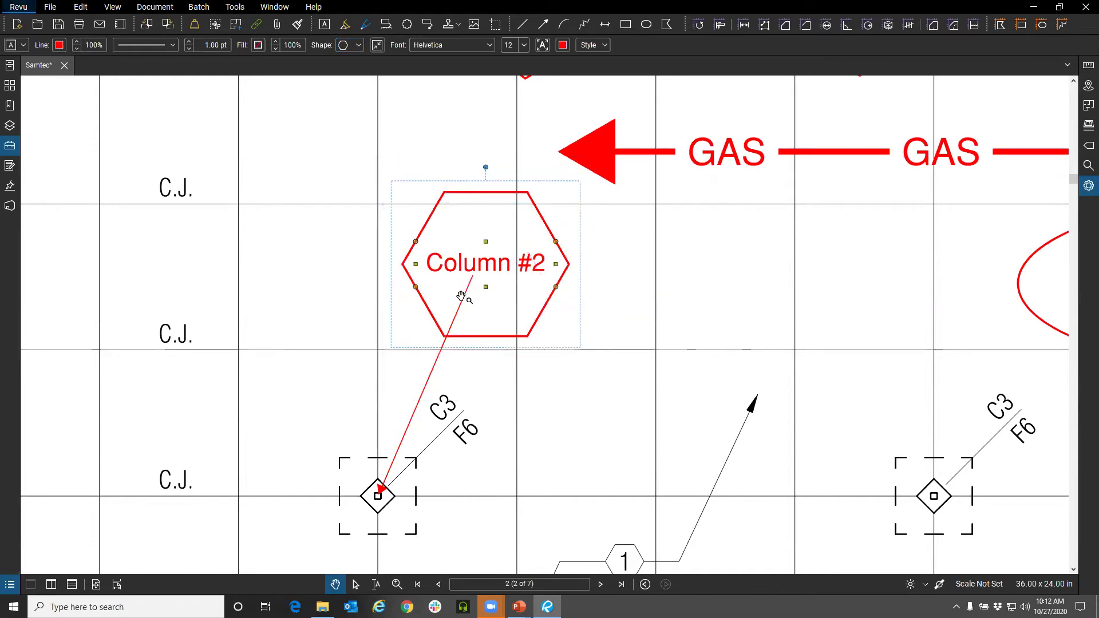
Step: Move the red arrow's tail to the lower-left corner of the "Column #2" hexagon
{"action": "left_click", "coordinate": [473, 277]}
{"action": "left_click_drag", "start_coordinate": [473, 277], "coordinate": [444, 337]}
{"action": "scroll", "coordinate": [535, 401], "scroll_direction": "down", "scroll_amount": 1}
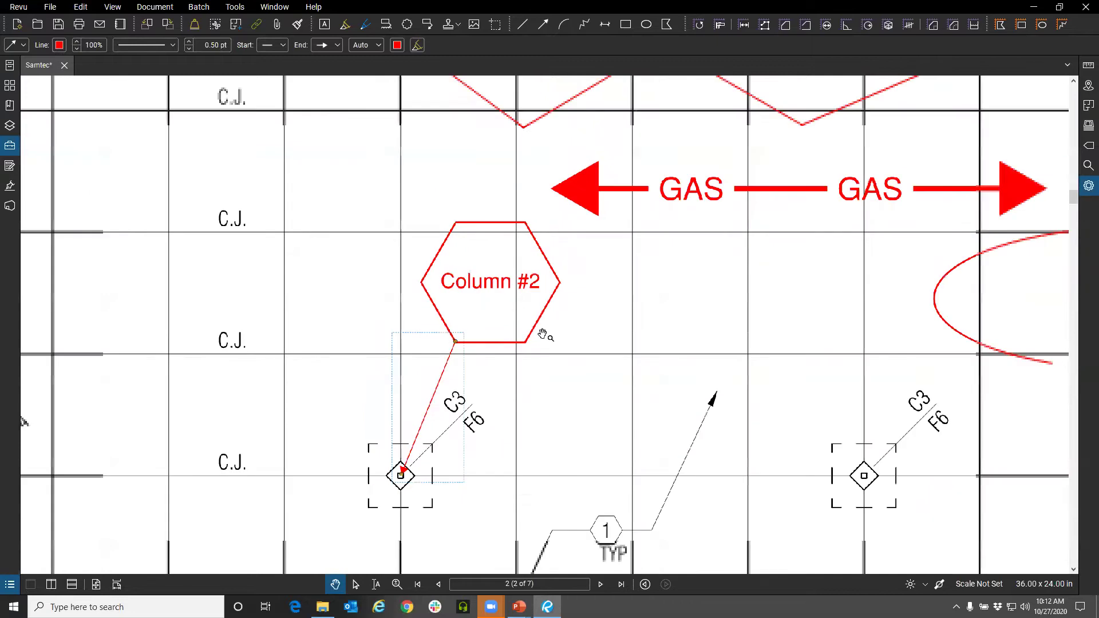
{"action": "scroll", "coordinate": [525, 354], "scroll_direction": "down", "scroll_amount": 2}
{"action": "left_click", "coordinate": [524, 353]}
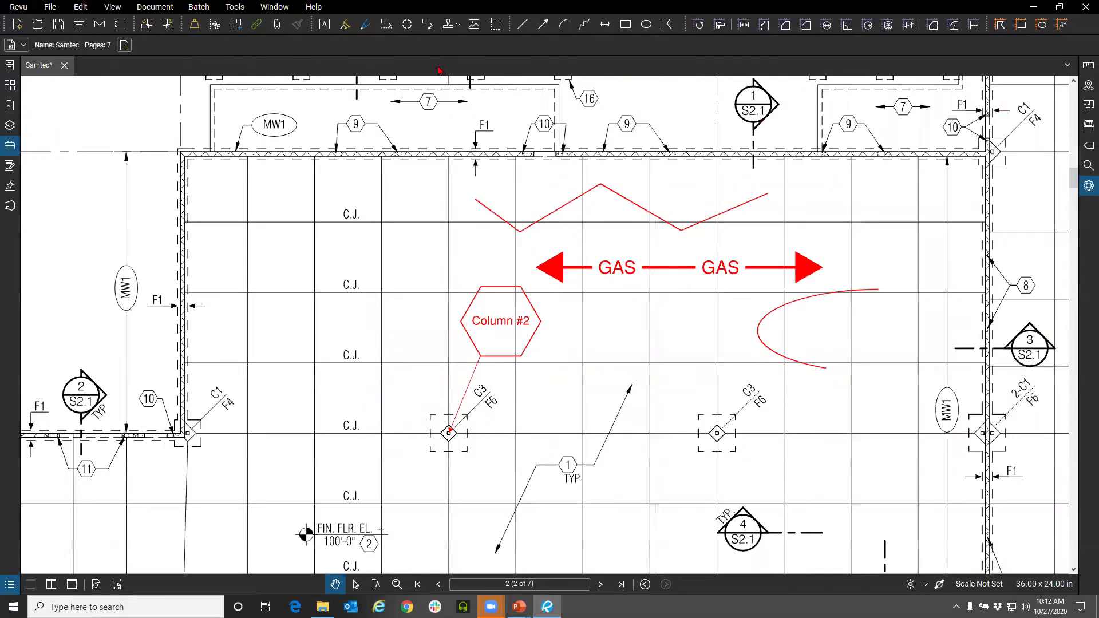
Step: Add a red callout reading "Move 10'" with its leader pointing at the C3/F6 column on the right
{"action": "left_click", "coordinate": [429, 28]}
{"action": "key", "text": "q"}
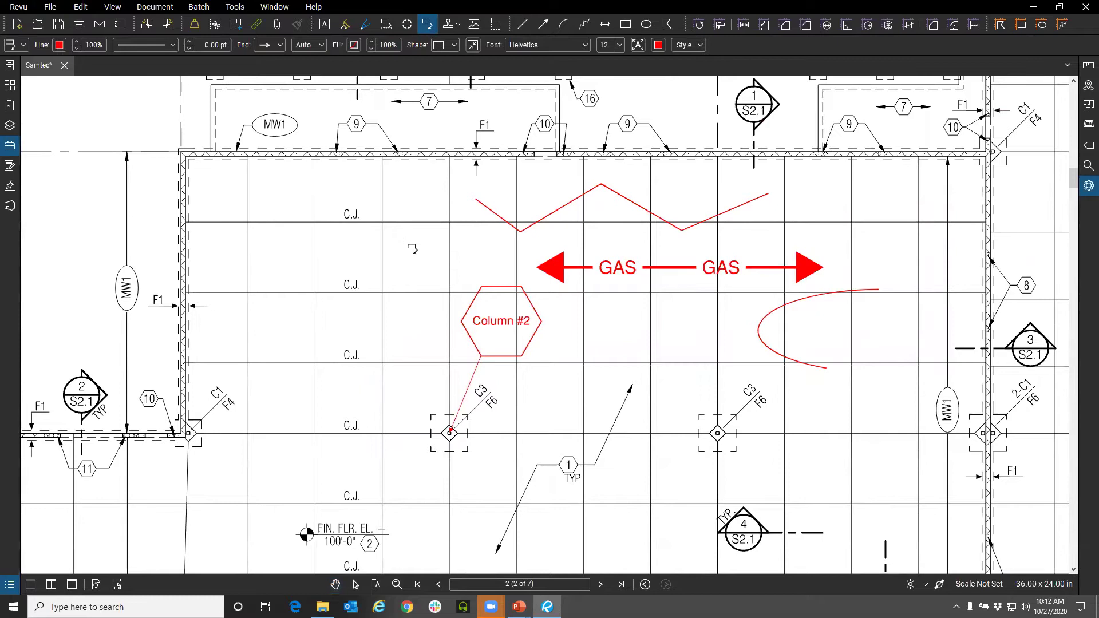
{"action": "left_click_drag", "start_coordinate": [277, 334], "coordinate": [315, 327]}
{"action": "mouse_move", "coordinate": [756, 426]}
{"action": "left_mouse_down"}
{"action": "mouse_move", "coordinate": [717, 380]}
{"action": "mouse_move", "coordinate": [604, 309]}
{"action": "mouse_move", "coordinate": [566, 308]}
{"action": "left_mouse_up"}
{"action": "scroll", "coordinate": [566, 308], "scroll_direction": "up", "scroll_amount": 4}
{"action": "left_click", "coordinate": [566, 309]}
{"action": "left_click_drag", "start_coordinate": [663, 384], "coordinate": [494, 313]}
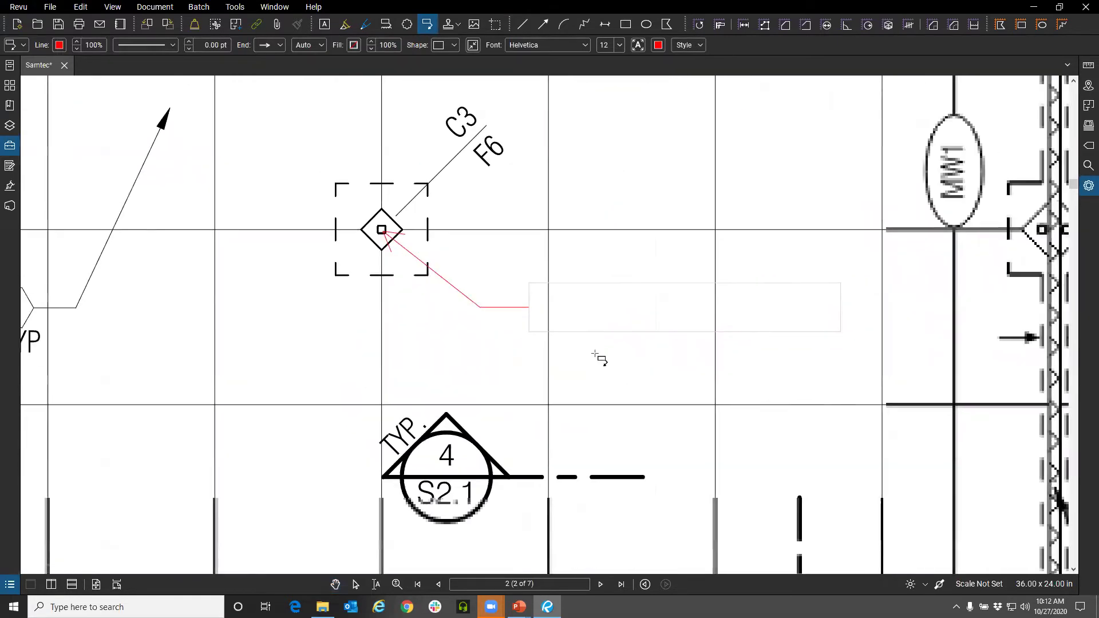
{"action": "left_click", "coordinate": [599, 358]}
{"action": "type", "text": "Mov"}
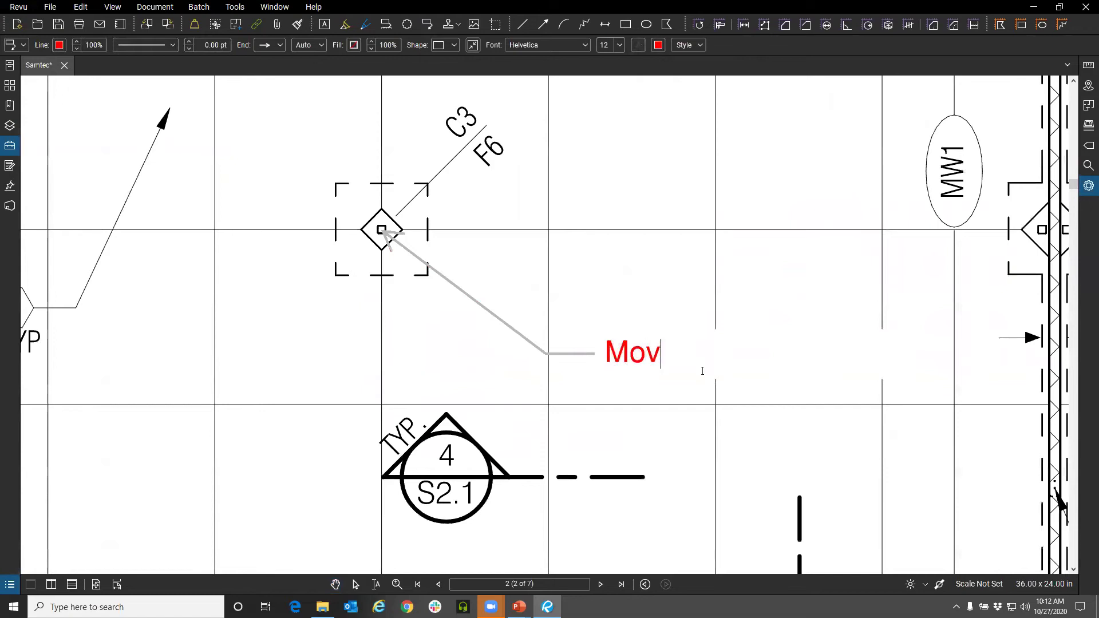
{"action": "type", "text": "e 10'"}
{"action": "left_click", "coordinate": [522, 377]}
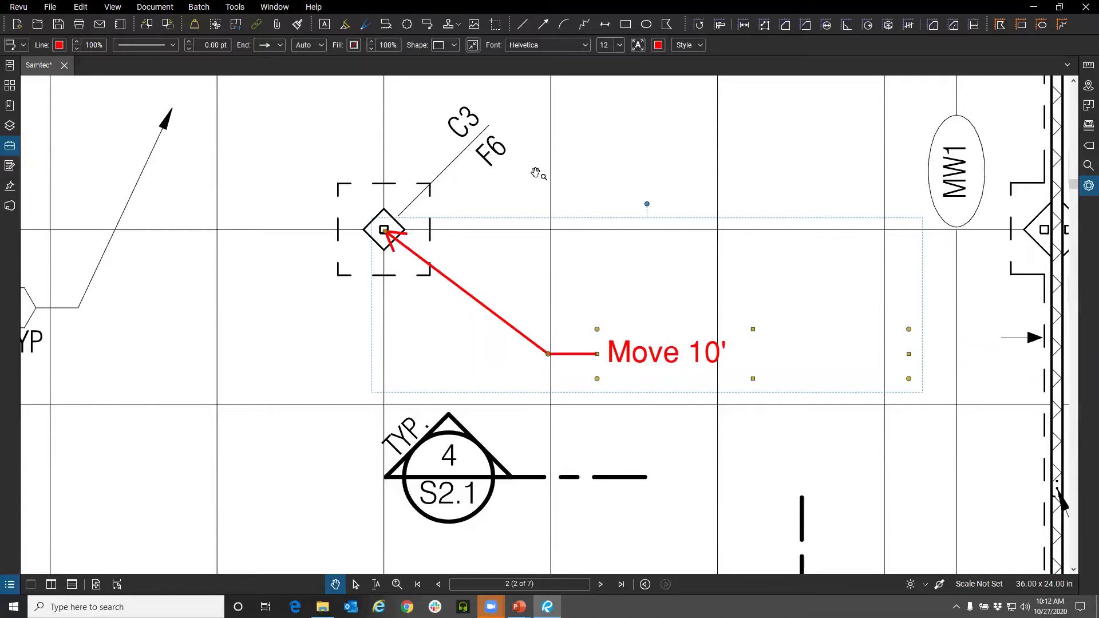
Step: Give the "Move 10'" callout's leader a closed arrowhead and fill it green
{"action": "left_click", "coordinate": [280, 46]}
{"action": "left_click", "coordinate": [274, 99]}
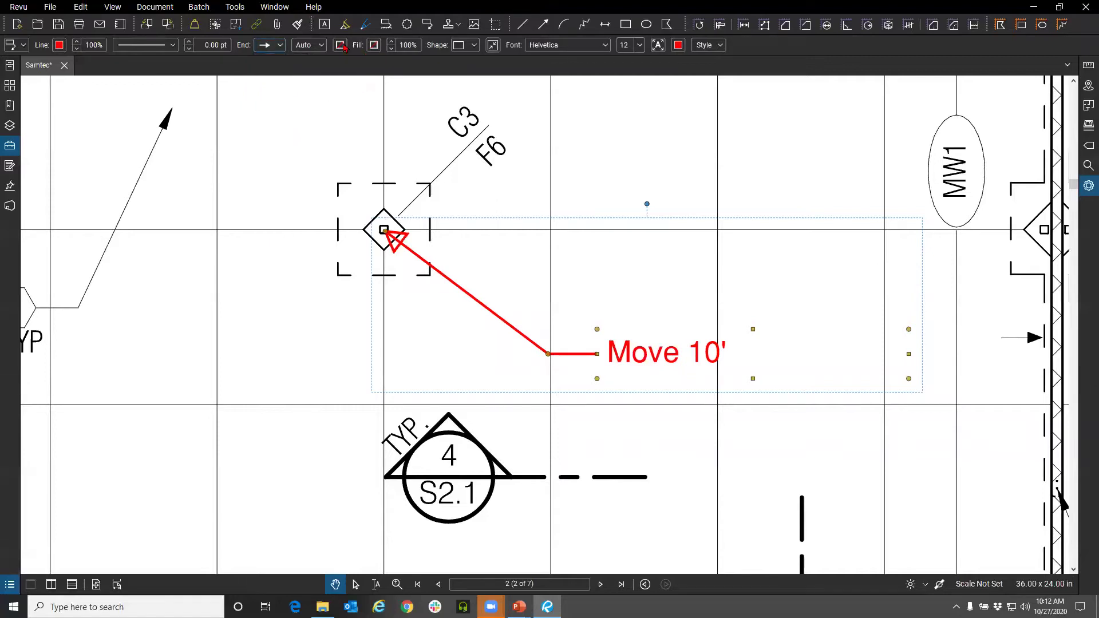
{"action": "left_click", "coordinate": [344, 46]}
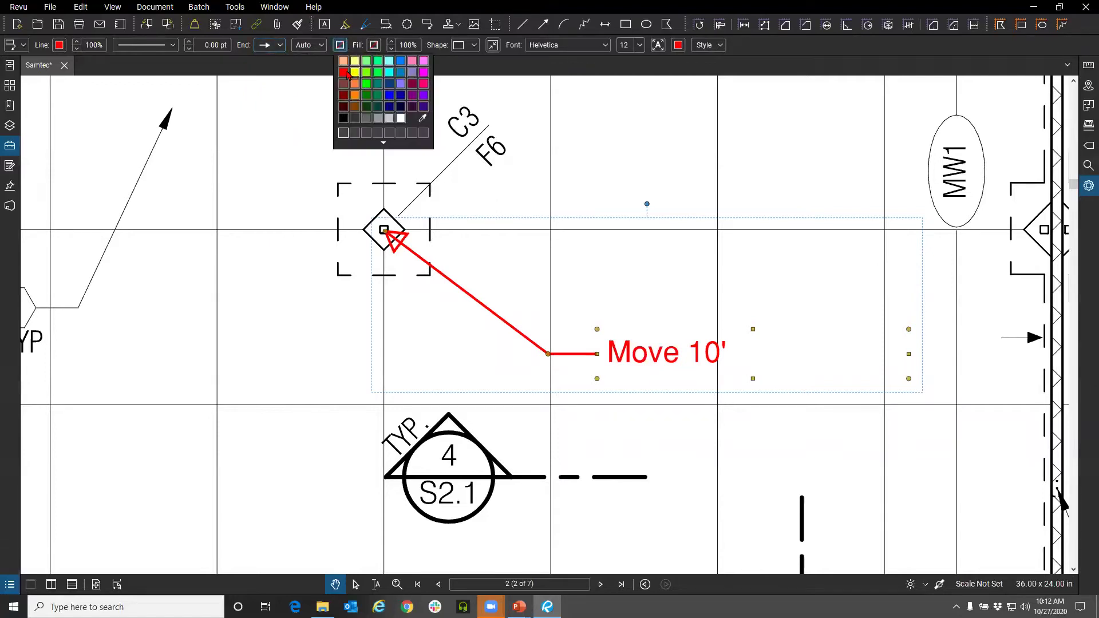
{"action": "left_click", "coordinate": [367, 84]}
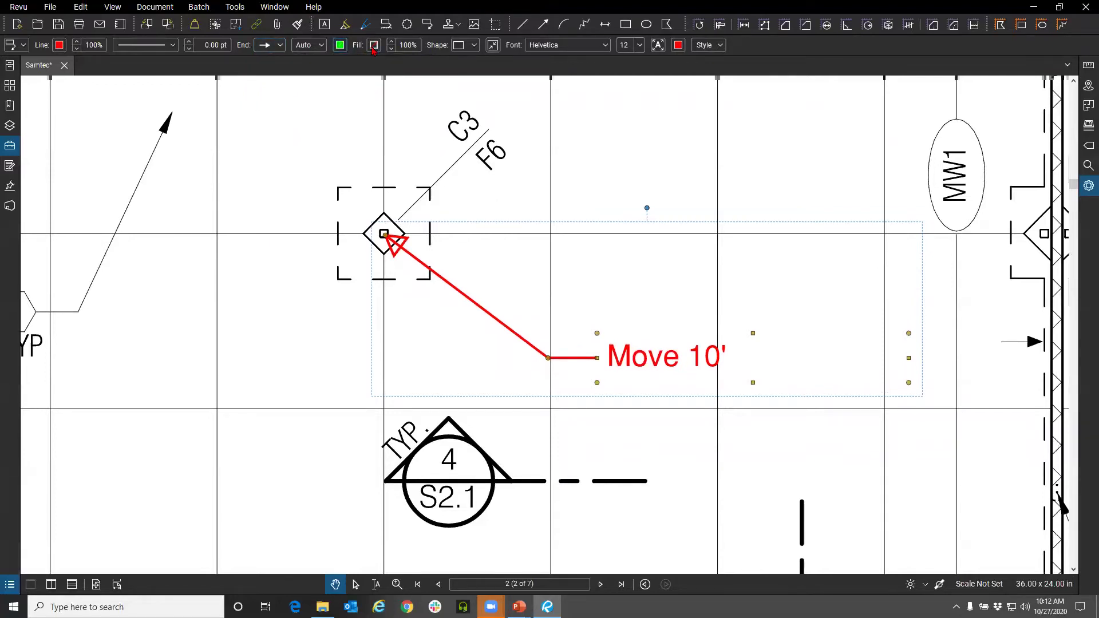
Step: Set the "Move 10'" callout's text and line colours to green
{"action": "left_click", "coordinate": [679, 45]}
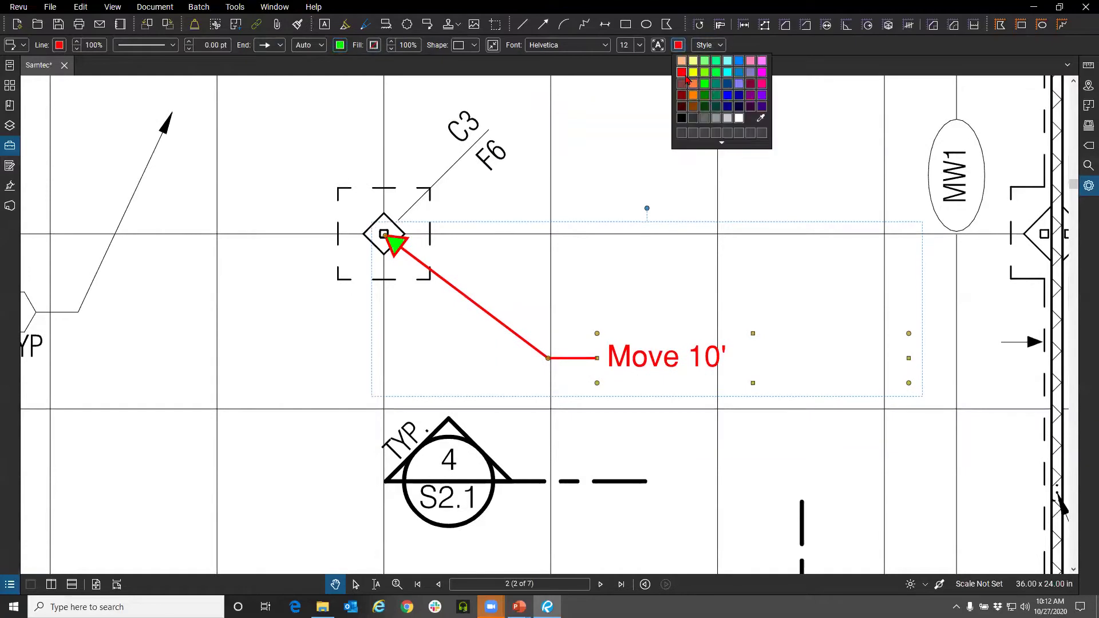
{"action": "left_click", "coordinate": [704, 83]}
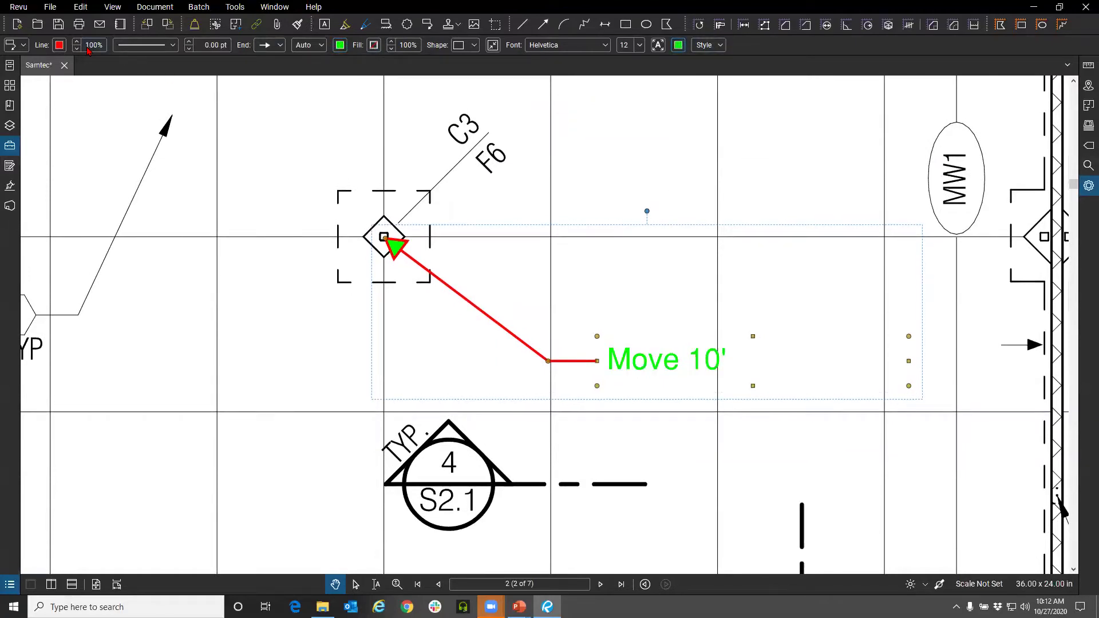
{"action": "left_click", "coordinate": [59, 45]}
{"action": "left_click", "coordinate": [86, 86]}
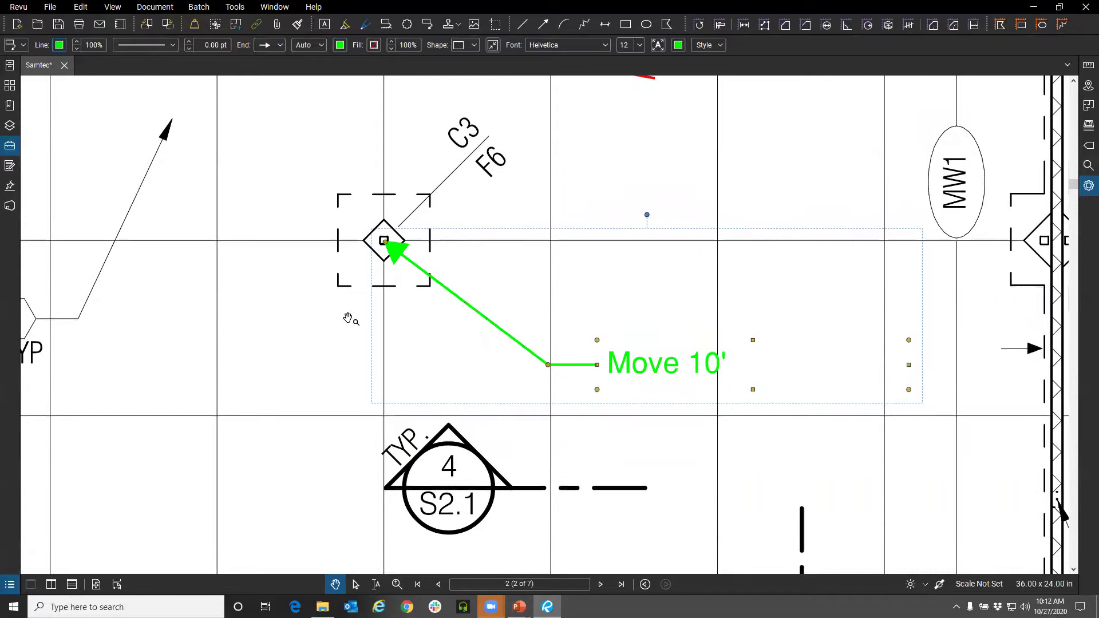
{"action": "left_click", "coordinate": [366, 350]}
Step: Add a second leader from the right side of the "Move 10'" callout to the left column of the 2-C1/F6 pair
{"action": "left_click", "coordinate": [422, 287]}
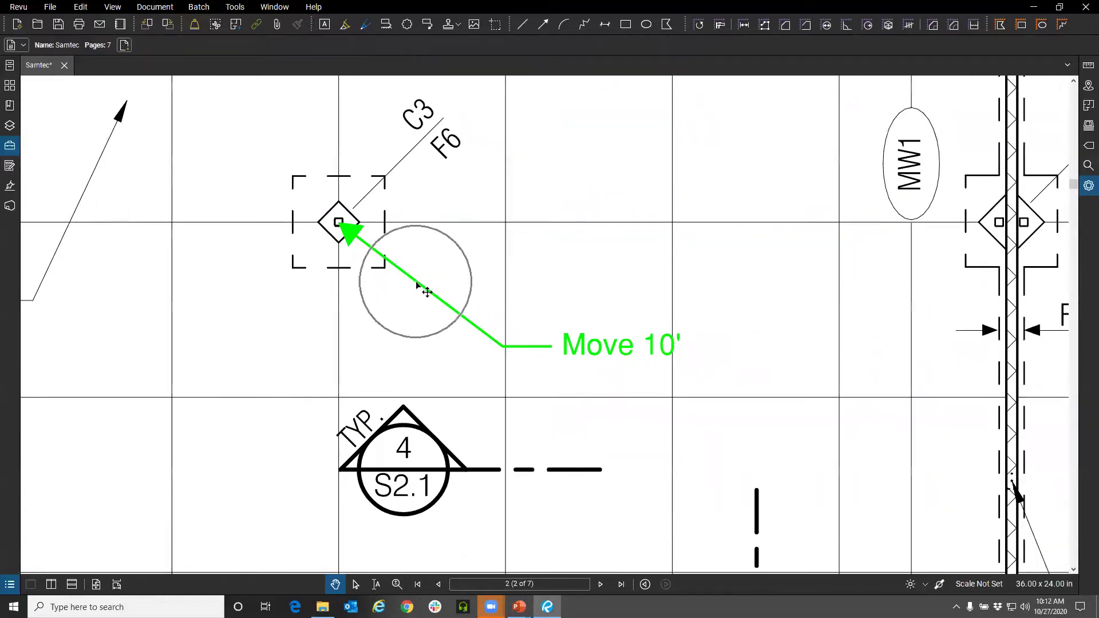
{"action": "left_click_drag", "start_coordinate": [598, 375], "coordinate": [525, 365]}
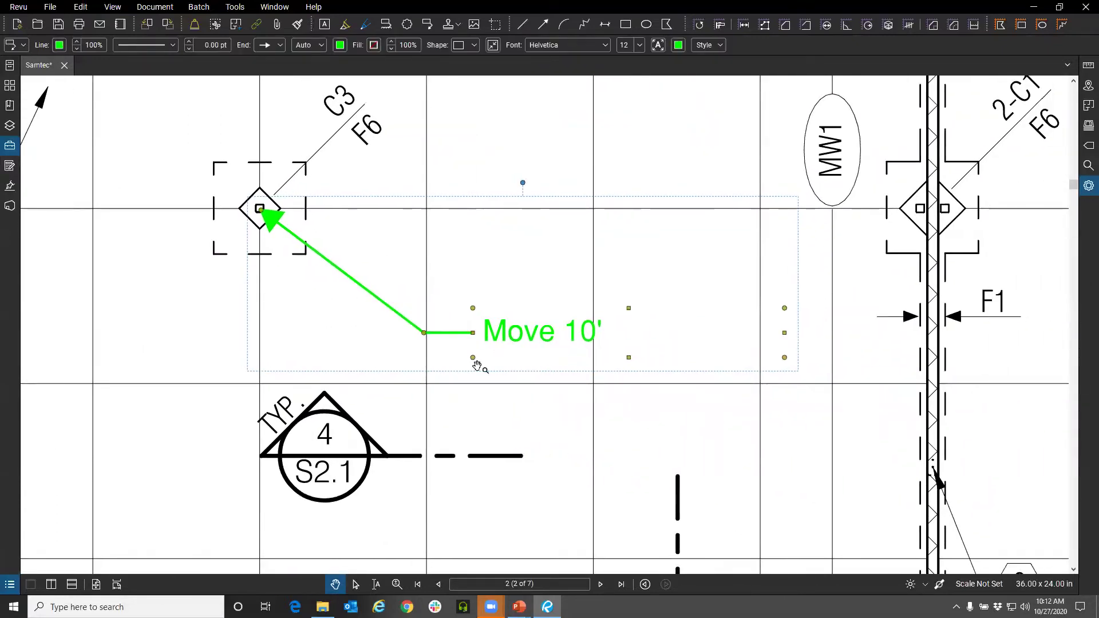
{"action": "scroll", "coordinate": [484, 346], "scroll_direction": "down", "scroll_amount": 3}
{"action": "scroll", "coordinate": [484, 346], "scroll_direction": "up", "scroll_amount": 2}
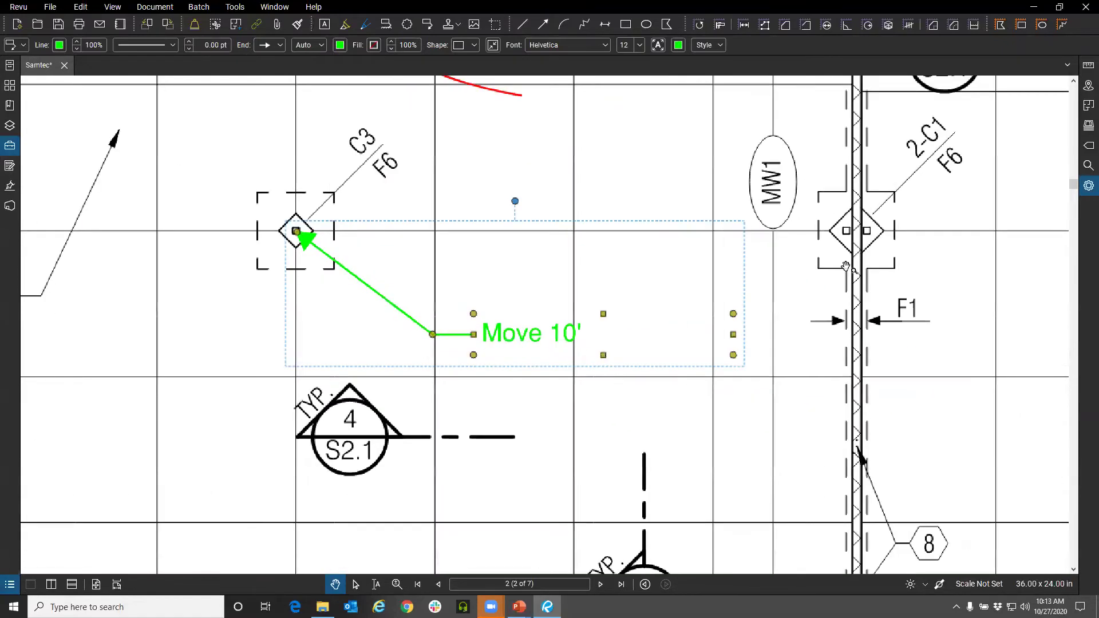
{"action": "right_click", "coordinate": [517, 336]}
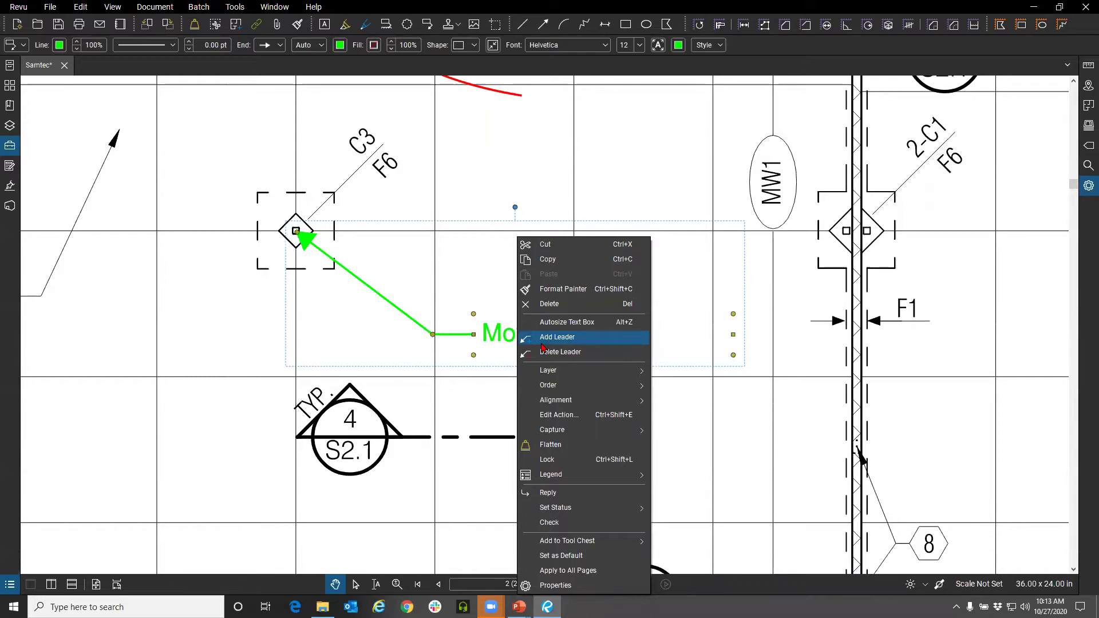
{"action": "left_click", "coordinate": [541, 338]}
{"action": "left_click", "coordinate": [856, 344]}
{"action": "left_click_drag", "start_coordinate": [856, 343], "coordinate": [846, 231]}
{"action": "scroll", "coordinate": [846, 231], "scroll_direction": "up", "scroll_amount": 3}
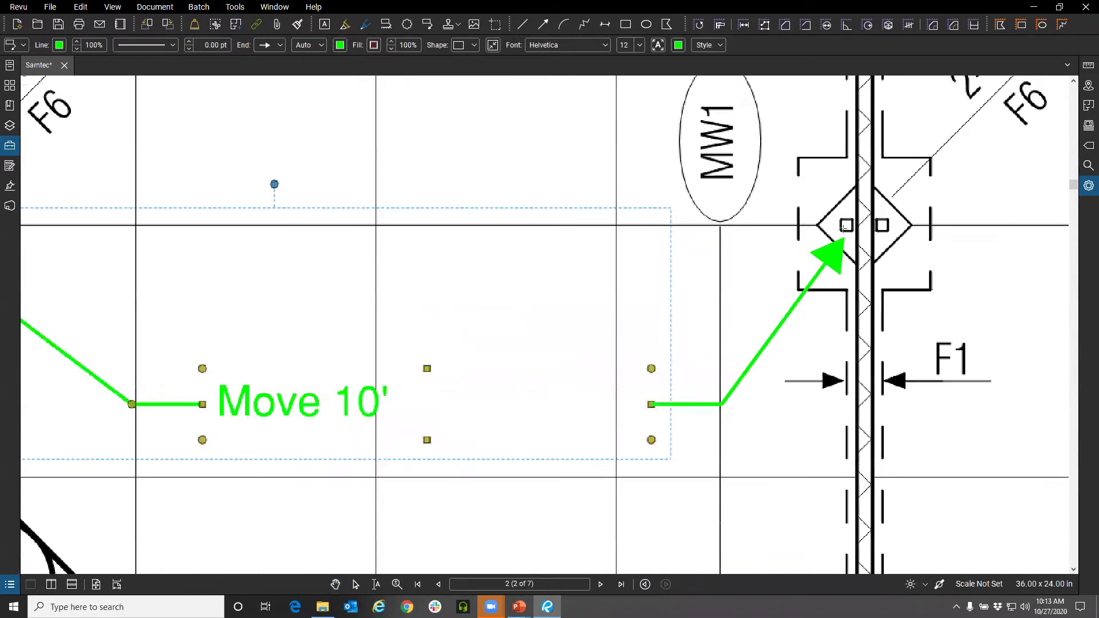
{"action": "scroll", "coordinate": [843, 226], "scroll_direction": "down", "scroll_amount": 3}
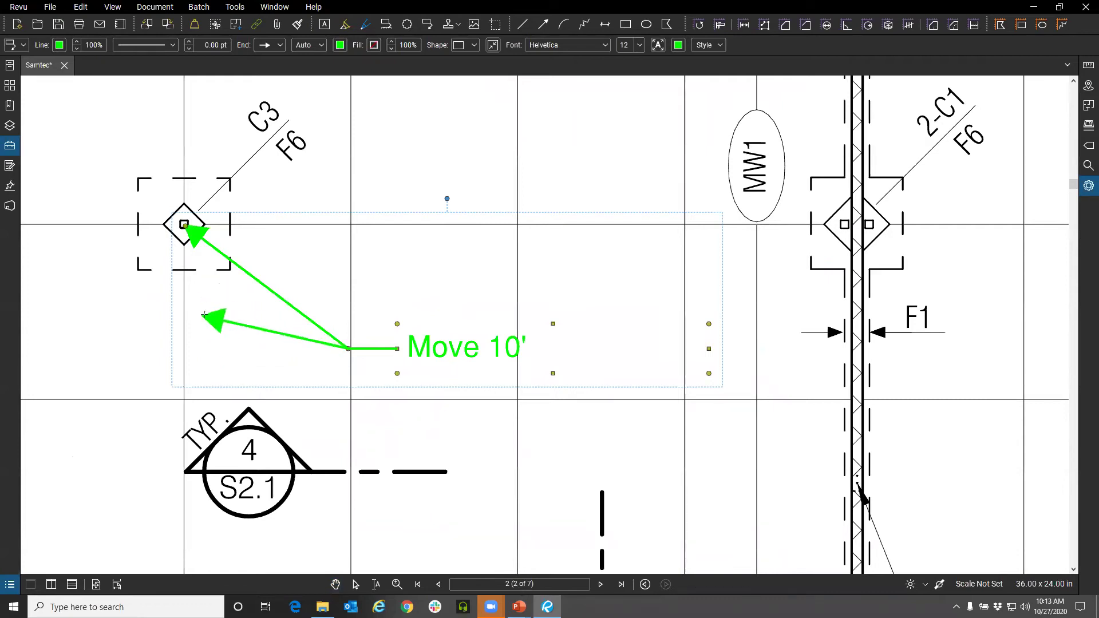
{"action": "left_click_drag", "start_coordinate": [204, 336], "coordinate": [301, 279]}
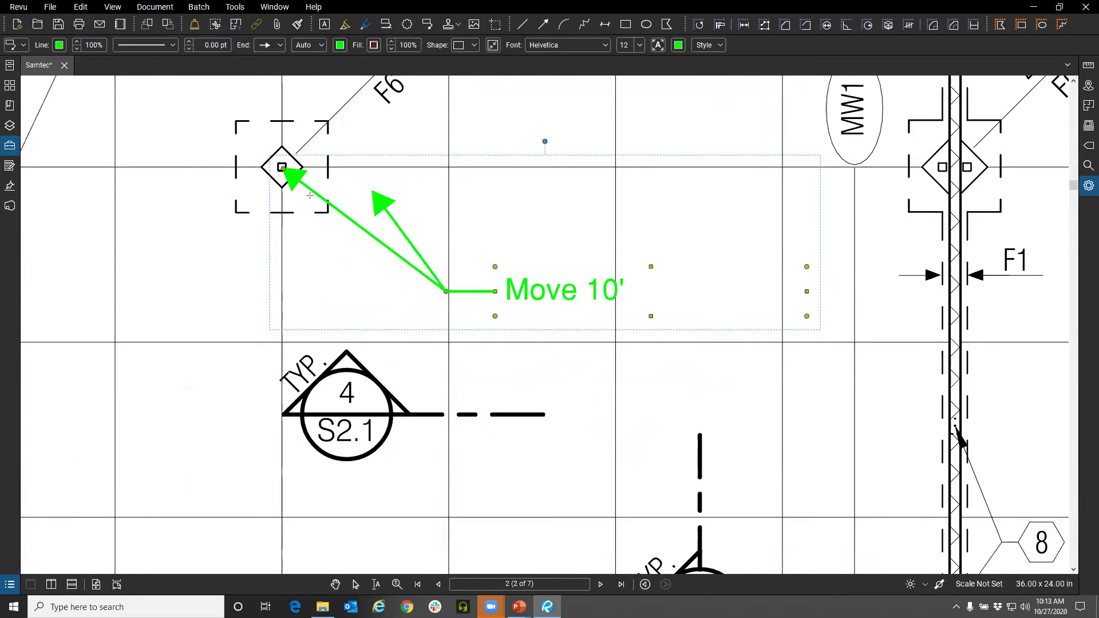
{"action": "left_click_drag", "start_coordinate": [545, 354], "coordinate": [387, 401]}
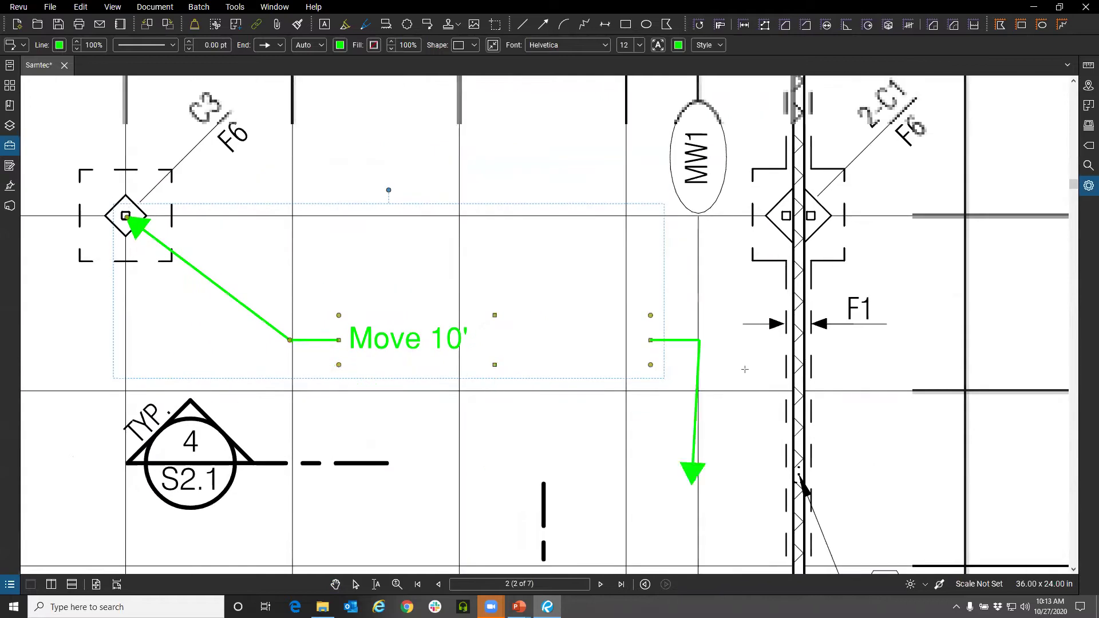
{"action": "left_click", "coordinate": [786, 217]}
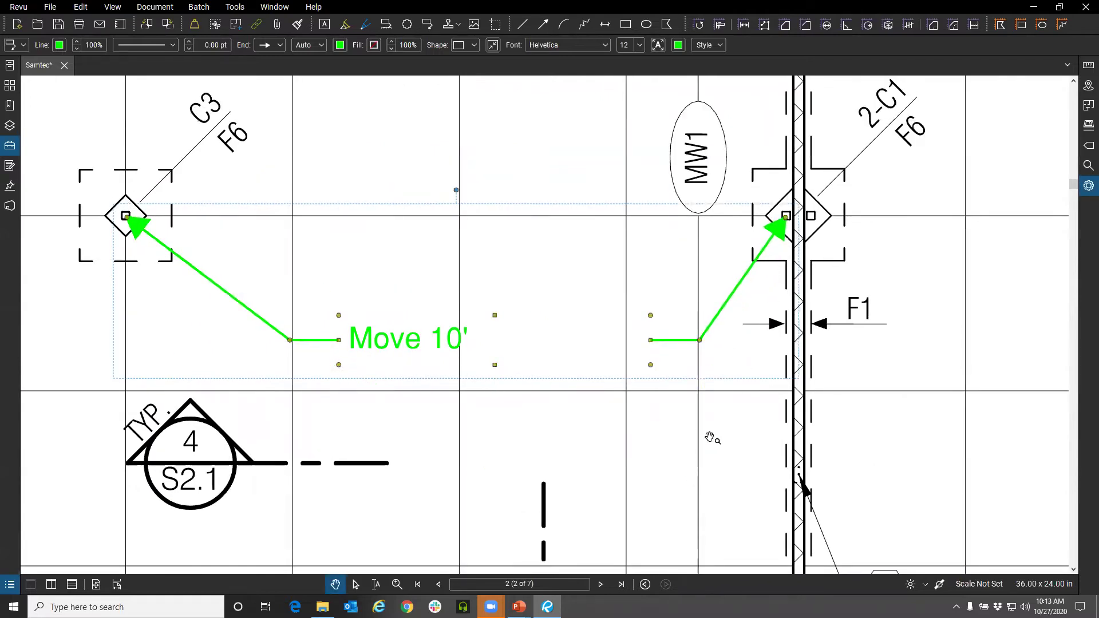
Step: Fit the "Move 10'" callout's text box to its text and deselect the callout
{"action": "left_click", "coordinate": [709, 436]}
{"action": "left_click", "coordinate": [655, 342]}
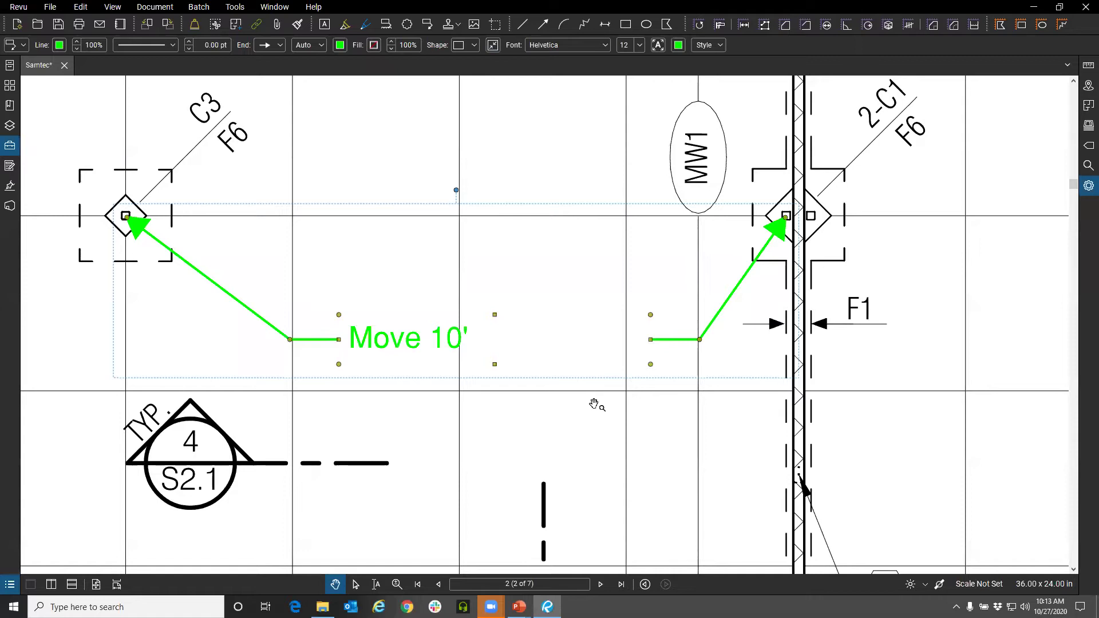
{"action": "left_click", "coordinate": [588, 442]}
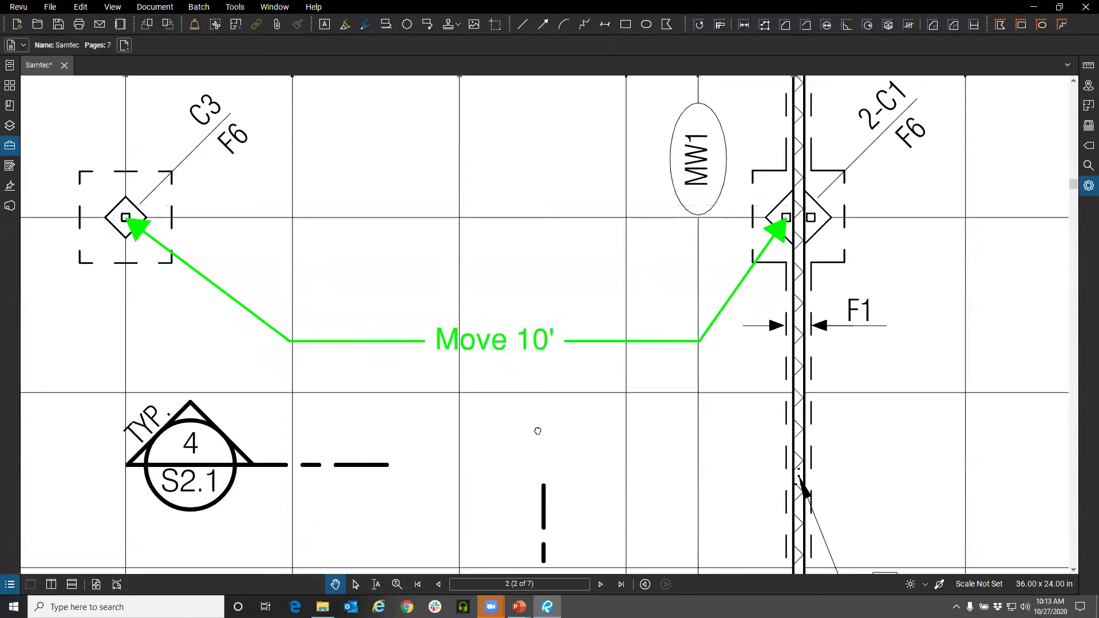
{"action": "left_click_drag", "start_coordinate": [538, 431], "coordinate": [572, 441]}
{"action": "left_click", "coordinate": [568, 369]}
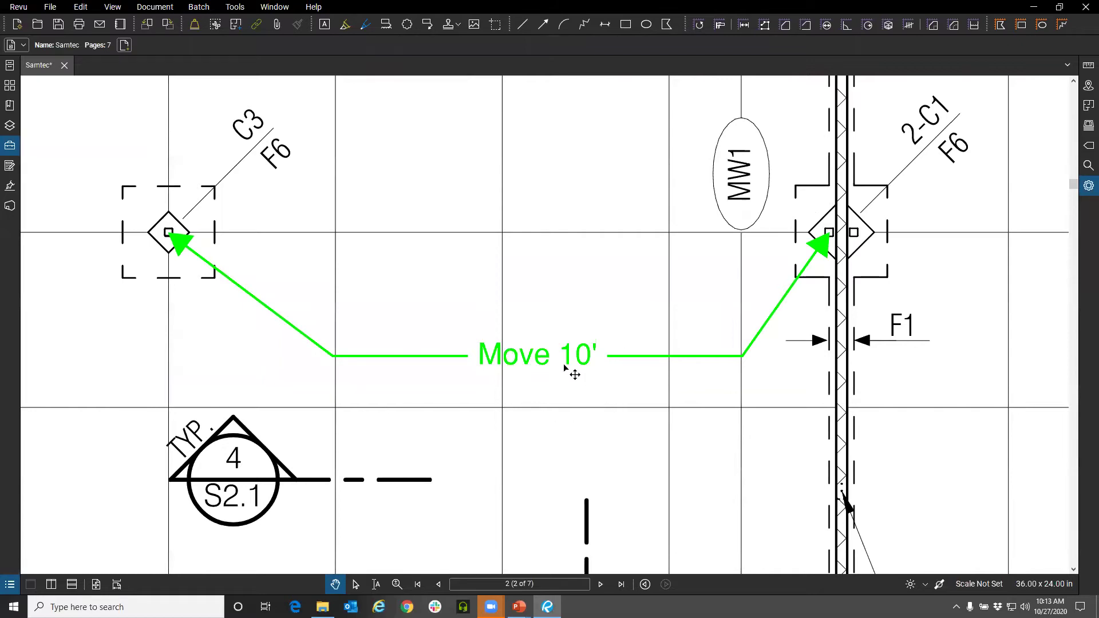
{"action": "scroll", "coordinate": [573, 372], "scroll_direction": "down", "scroll_amount": 5}
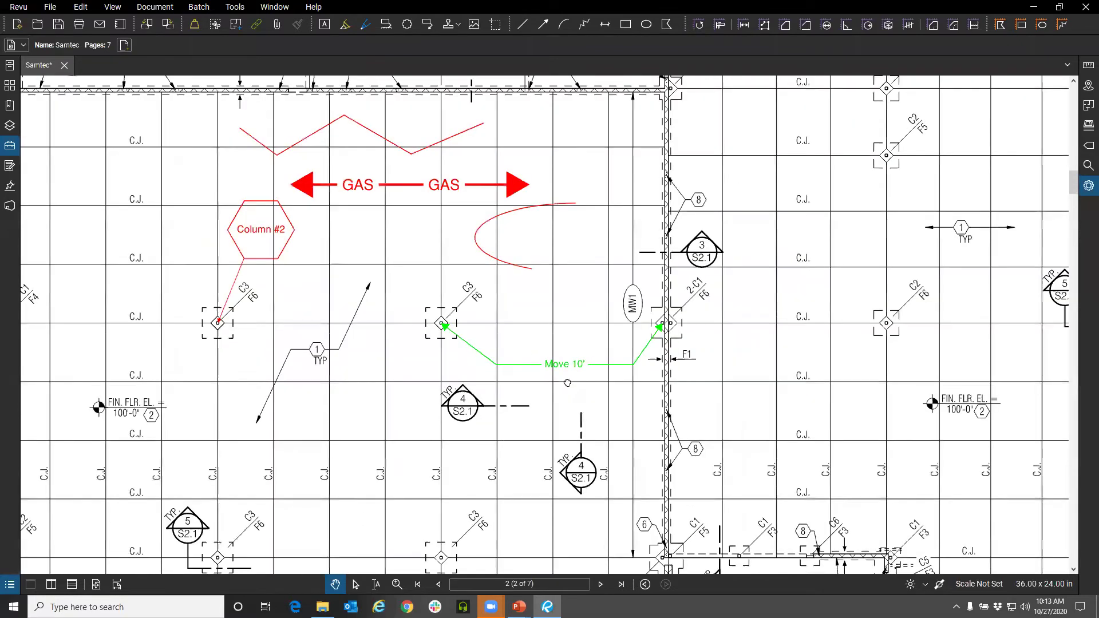
{"action": "left_click_drag", "start_coordinate": [472, 372], "coordinate": [428, 374]}
{"action": "left_click", "coordinate": [385, 25]}
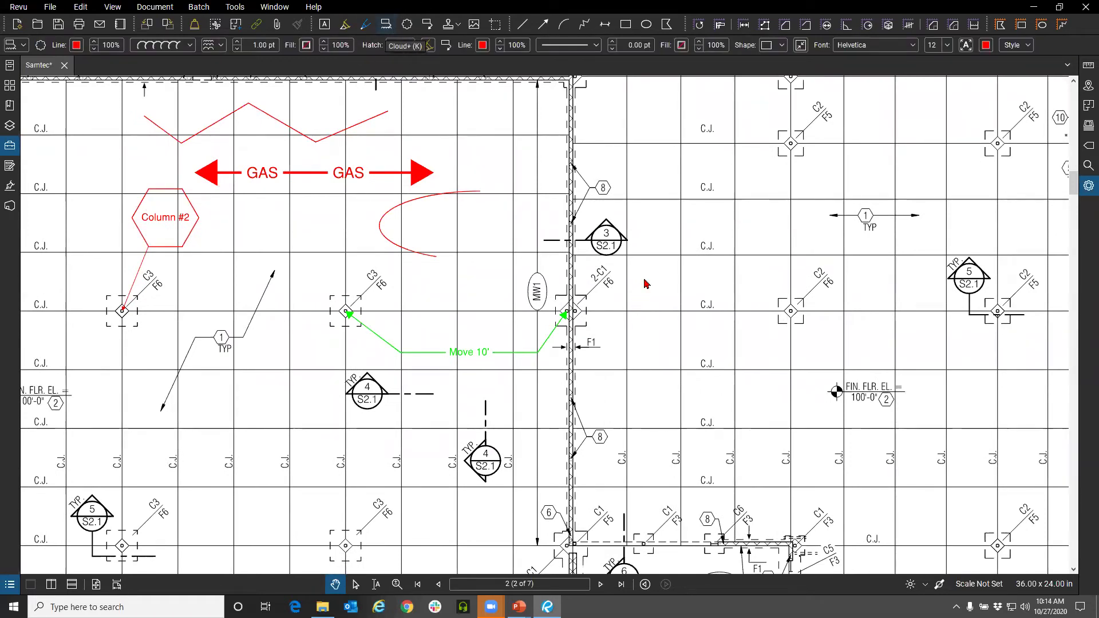
{"action": "scroll", "coordinate": [646, 284], "scroll_direction": "up", "scroll_amount": 3}
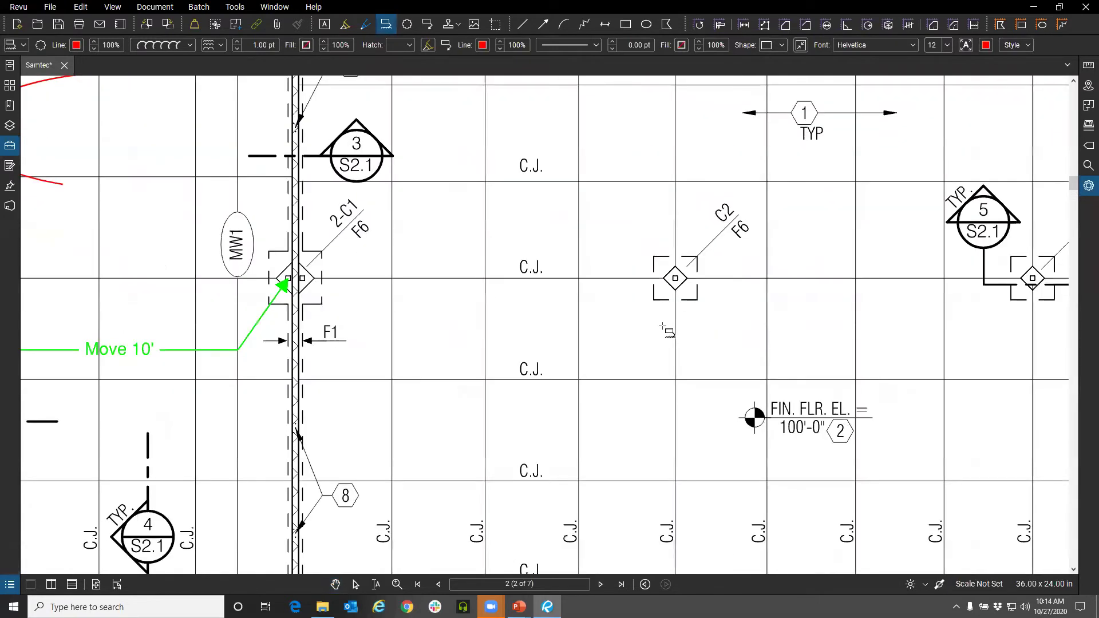
{"action": "left_click_drag", "start_coordinate": [638, 223], "coordinate": [607, 251]}
{"action": "key", "text": "Escape"}
{"action": "scroll", "coordinate": [774, 253], "scroll_direction": "up", "scroll_amount": 2}
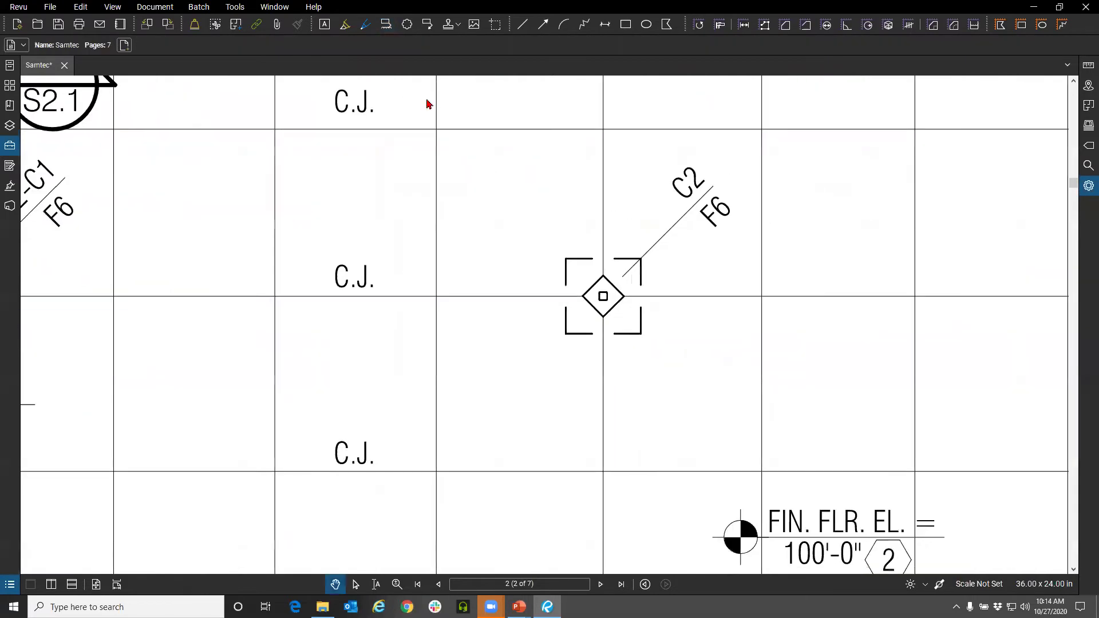
Step: Draw a closed red Cloud+ outline with six corner points around the C2/F6 column
{"action": "left_click", "coordinate": [387, 24]}
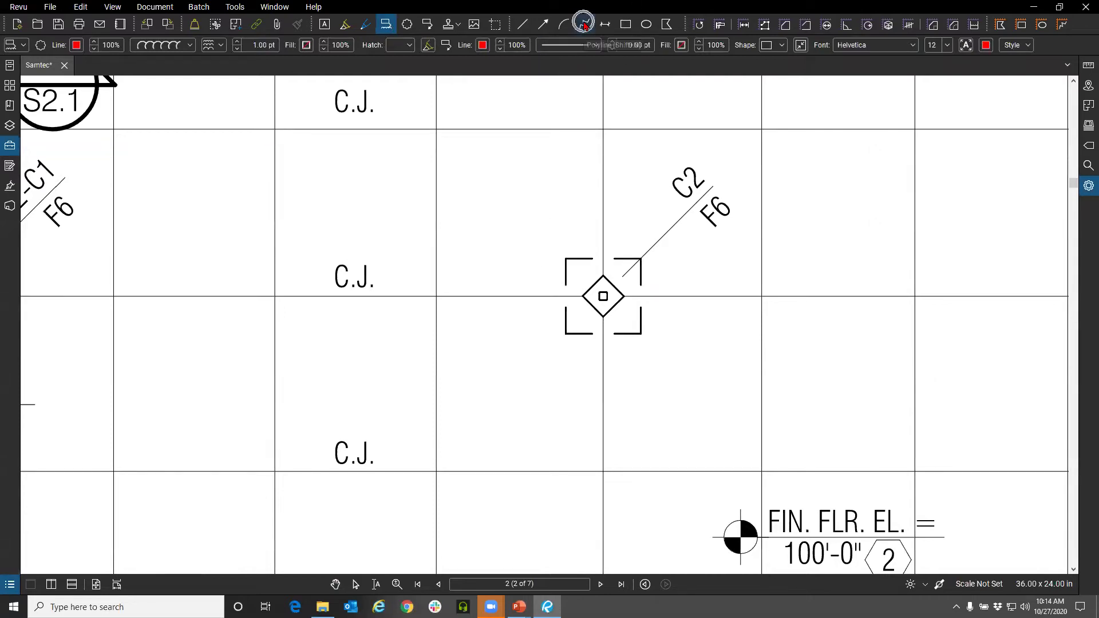
{"action": "left_click", "coordinate": [517, 237]}
{"action": "left_click", "coordinate": [623, 202]}
{"action": "left_click", "coordinate": [704, 304]}
{"action": "left_click", "coordinate": [692, 418]}
{"action": "left_click", "coordinate": [534, 407]}
{"action": "double_click", "coordinate": [511, 262]}
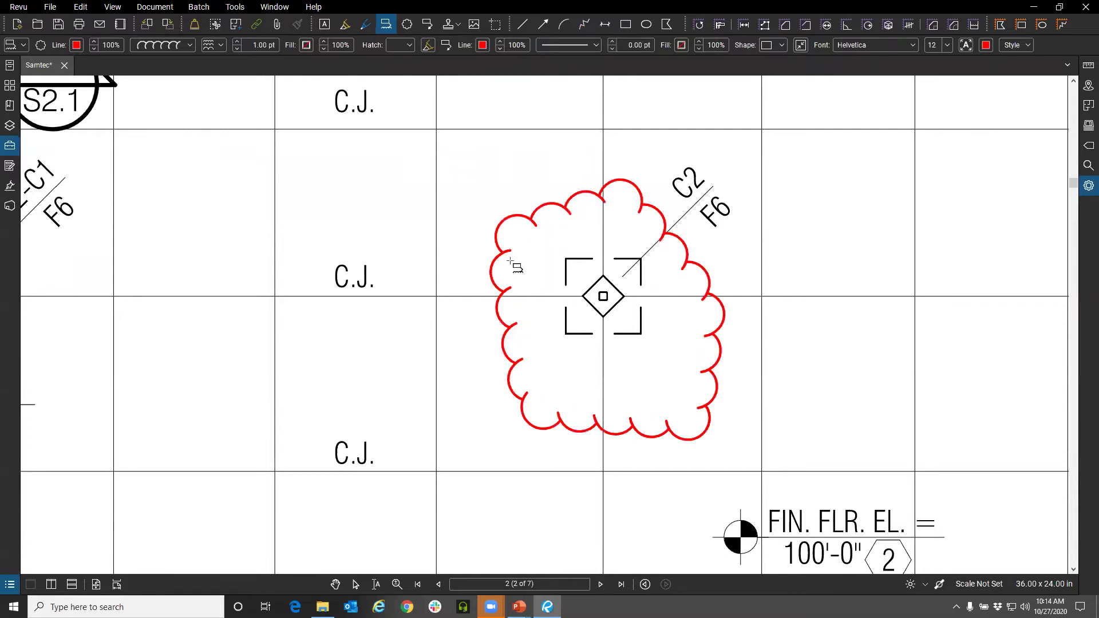
Step: Place the cloud's leader and text box to its left with the text "Move over 11'"
{"action": "scroll", "coordinate": [503, 380], "scroll_direction": "down", "scroll_amount": 3}
{"action": "left_click", "coordinate": [494, 318]}
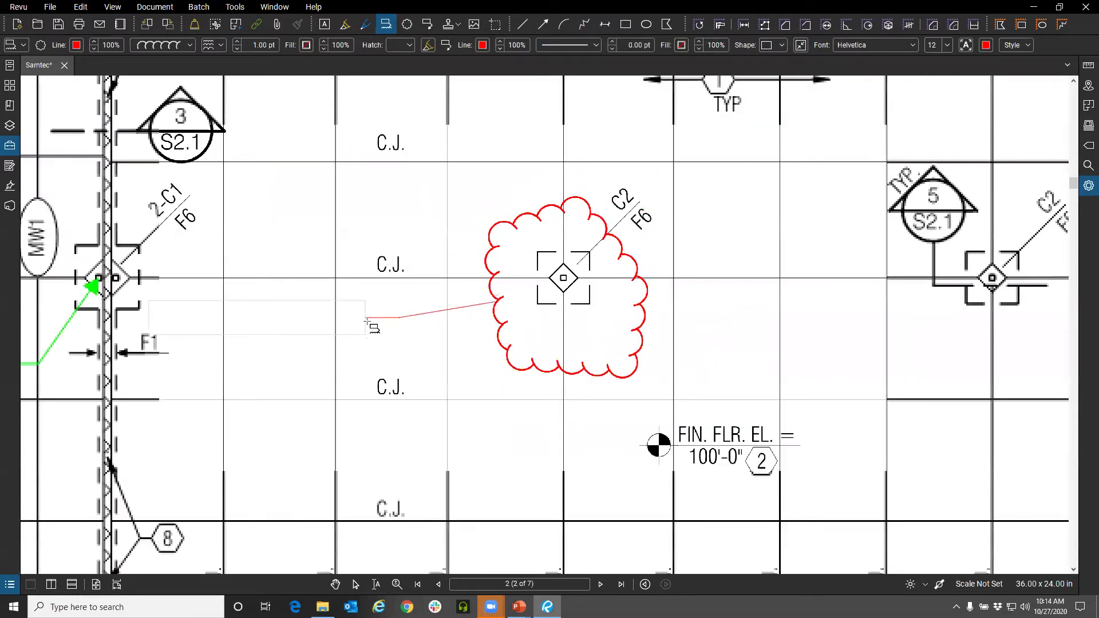
{"action": "left_click", "coordinate": [402, 327]}
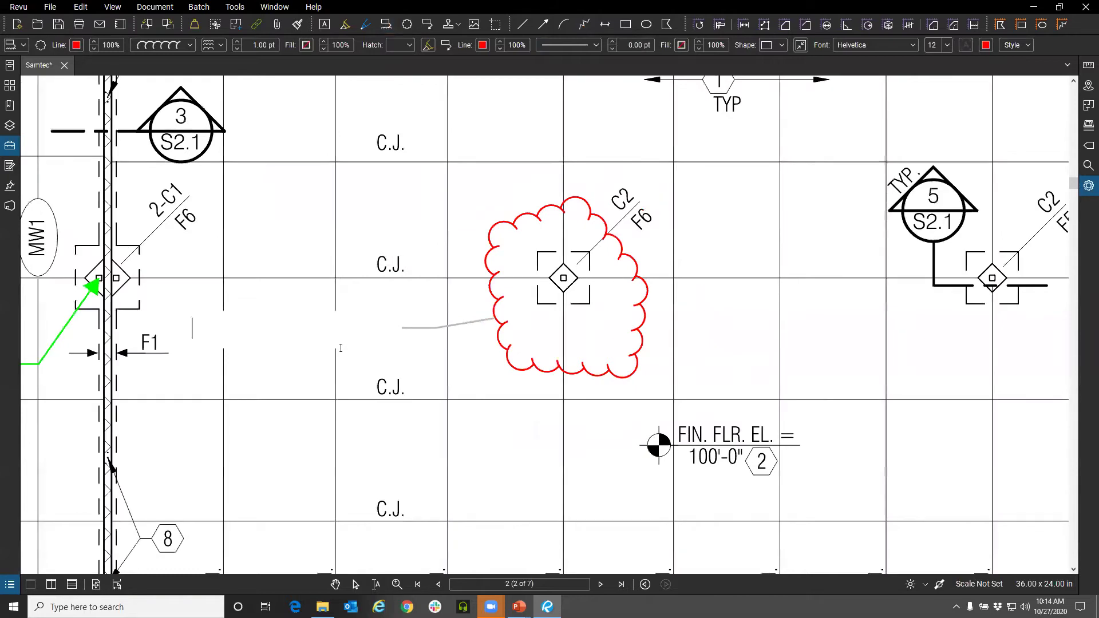
{"action": "type", "text": "Move over "}
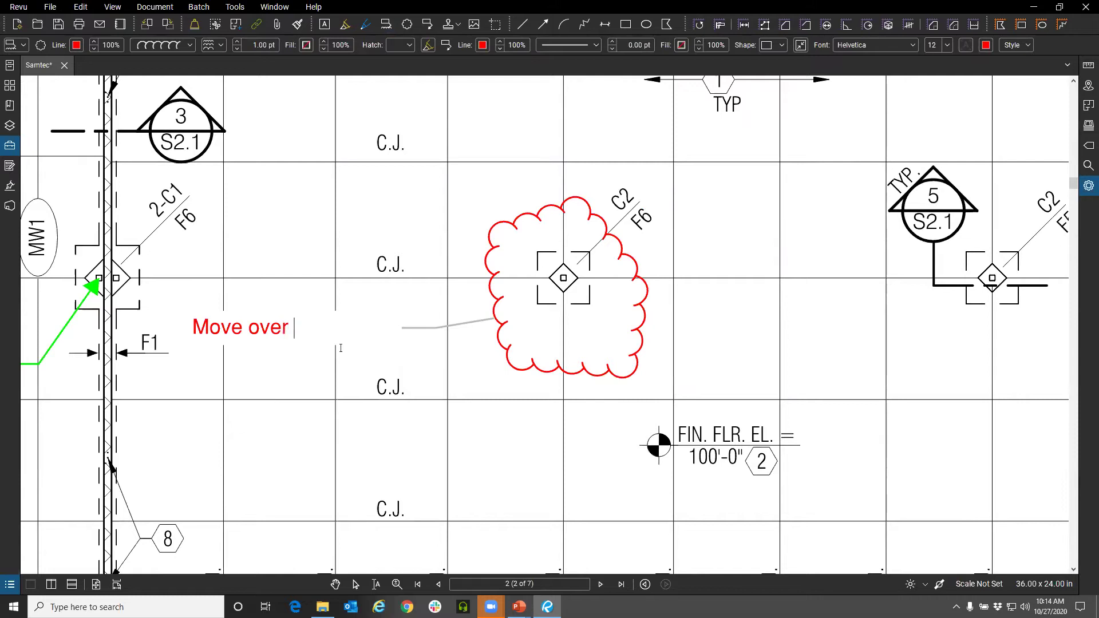
{"action": "type", "text": "11'"}
{"action": "key", "text": "Escape"}
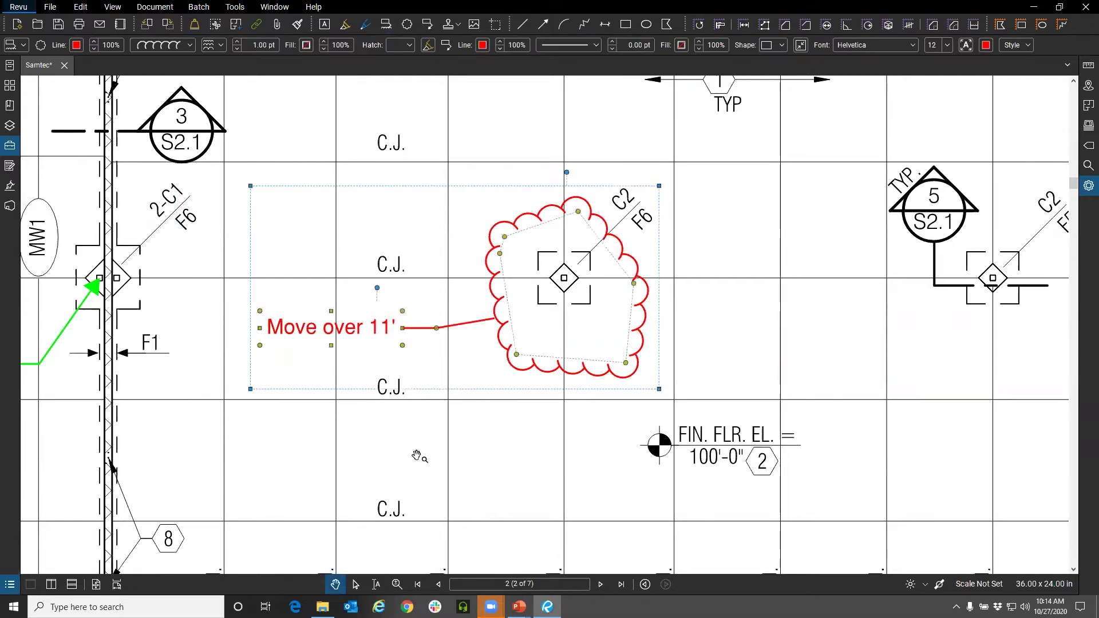
{"action": "left_click", "coordinate": [529, 464]}
{"action": "left_click_drag", "start_coordinate": [516, 481], "coordinate": [492, 492]}
{"action": "left_click", "coordinate": [483, 359]}
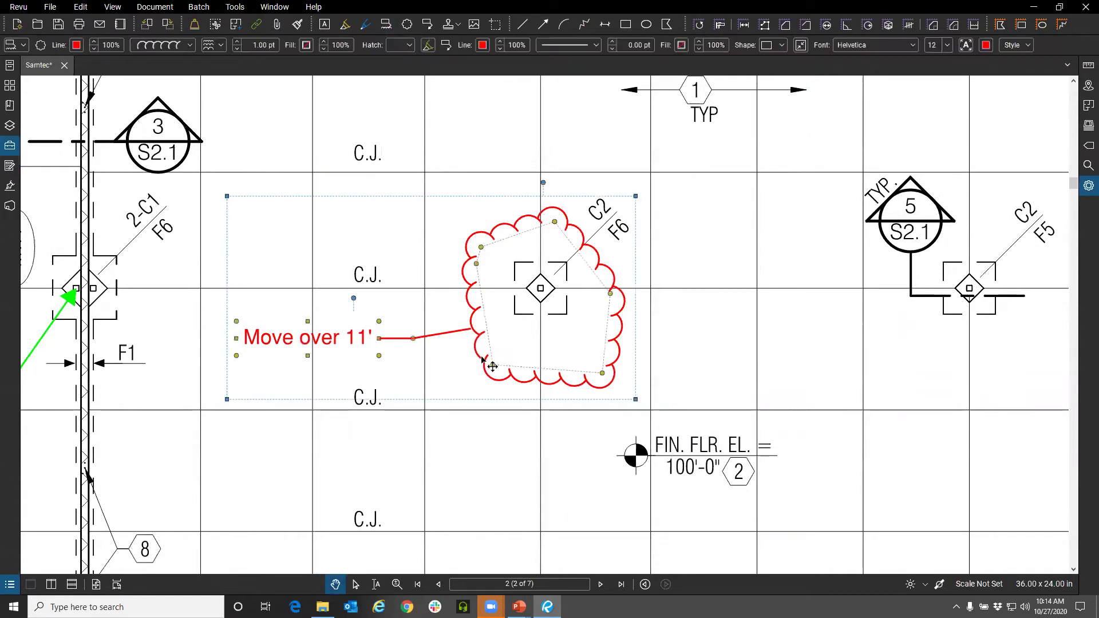
{"action": "left_click", "coordinate": [386, 24]}
{"action": "left_click_drag", "start_coordinate": [628, 256], "coordinate": [431, 216]}
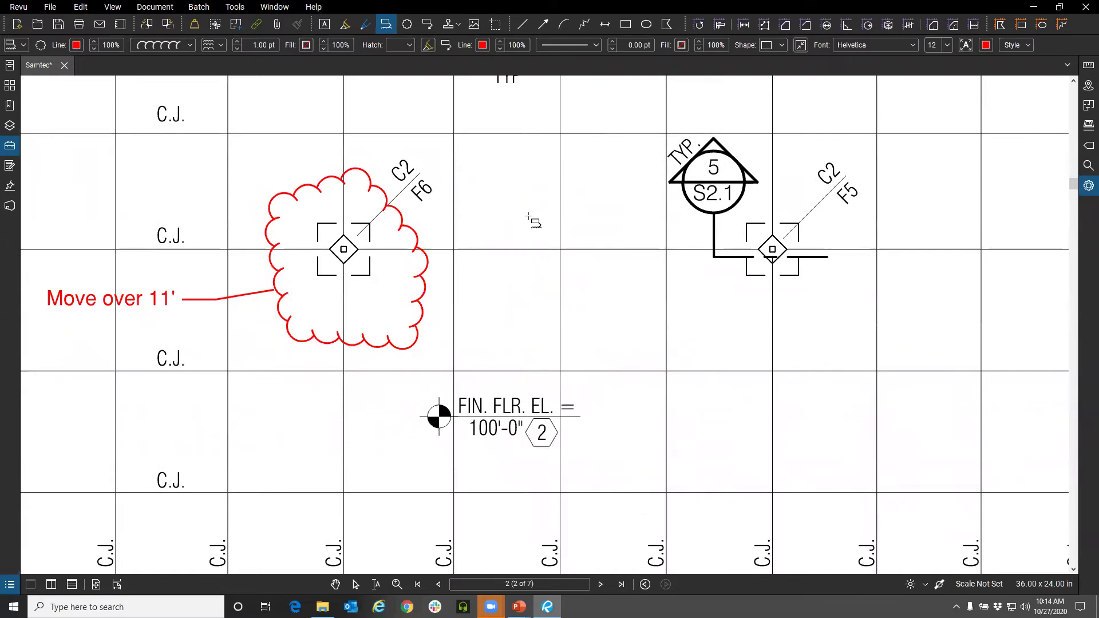
{"action": "left_click_drag", "start_coordinate": [523, 216], "coordinate": [898, 458]}
{"action": "key", "text": "Escape"}
Step: Fill the "Move over 11'" cloud with a Brick hatch and set the hatch colour to green
{"action": "left_click_drag", "start_coordinate": [434, 339], "coordinate": [637, 356]}
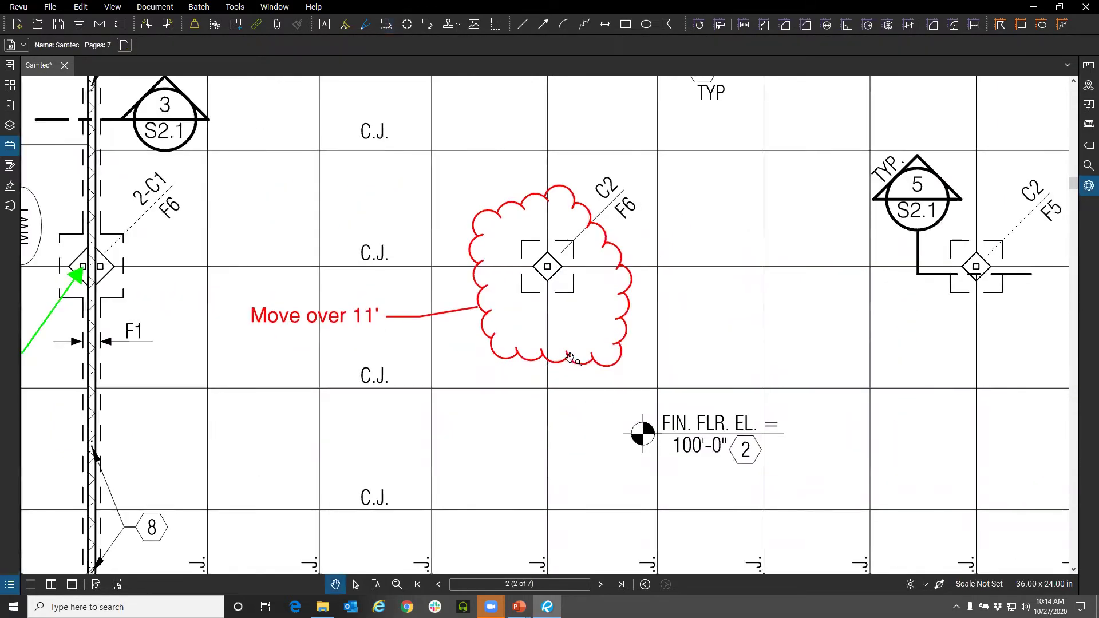
{"action": "left_click", "coordinate": [569, 357]}
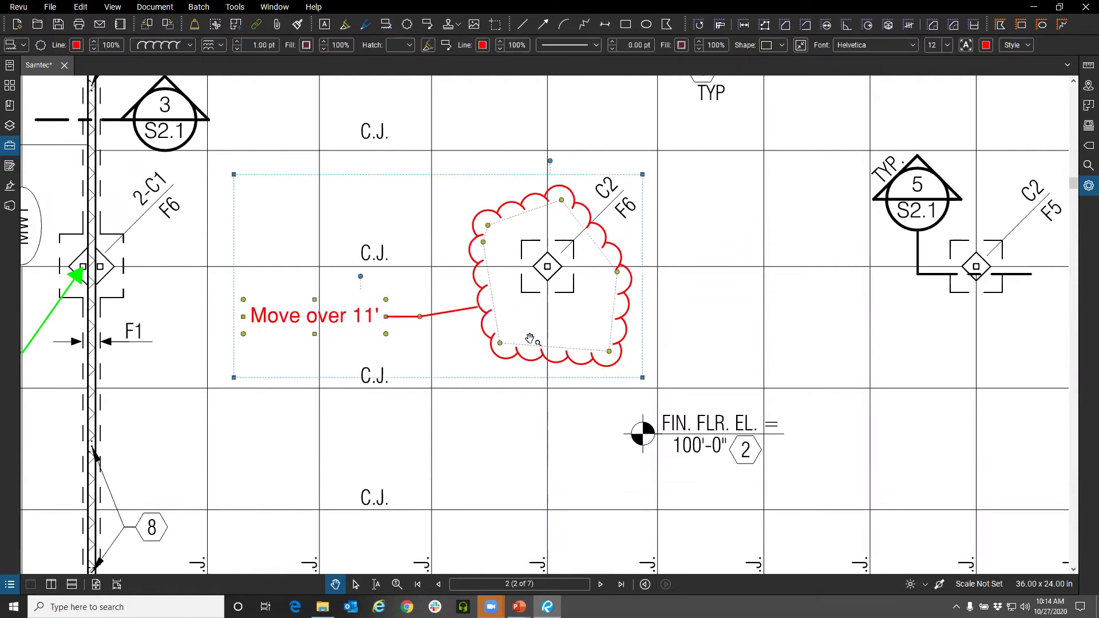
{"action": "left_click", "coordinate": [407, 46]}
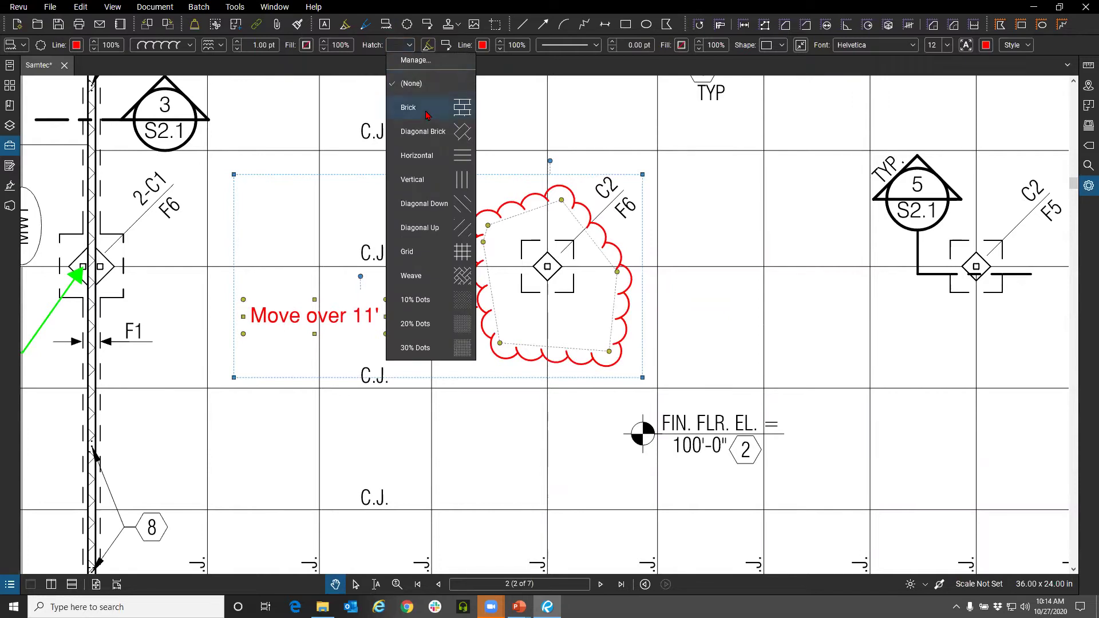
{"action": "left_click", "coordinate": [426, 115]}
{"action": "left_click", "coordinate": [468, 45]}
{"action": "left_click", "coordinate": [494, 86]}
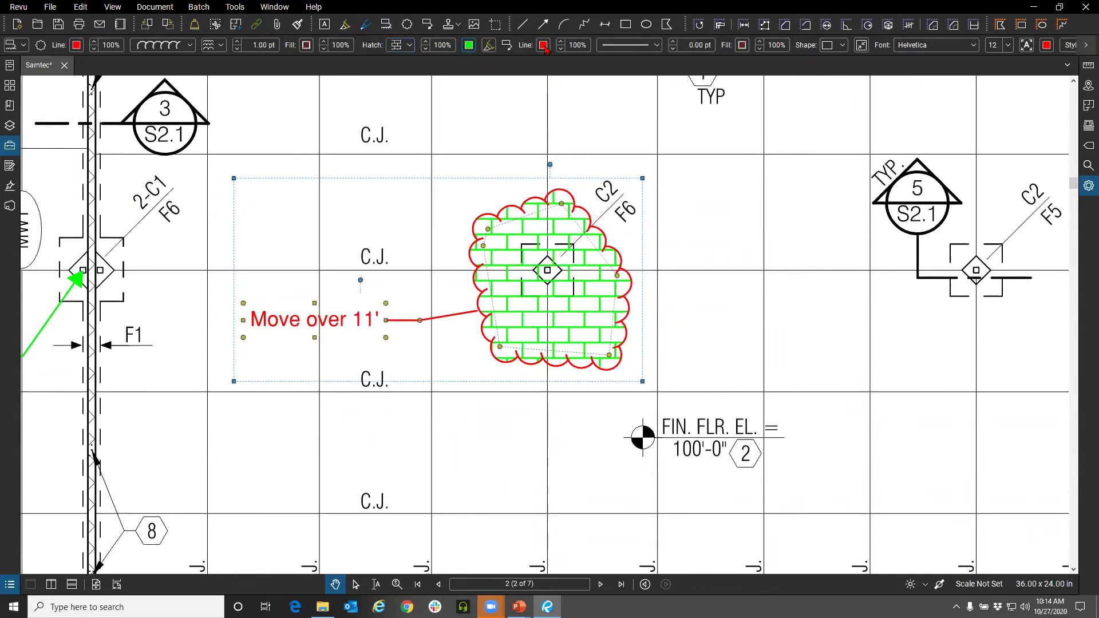
Step: Set the "Move over 11'" markup's leader line, text and cloud outline colours to green
{"action": "left_click", "coordinate": [543, 45]}
{"action": "left_click", "coordinate": [570, 87]}
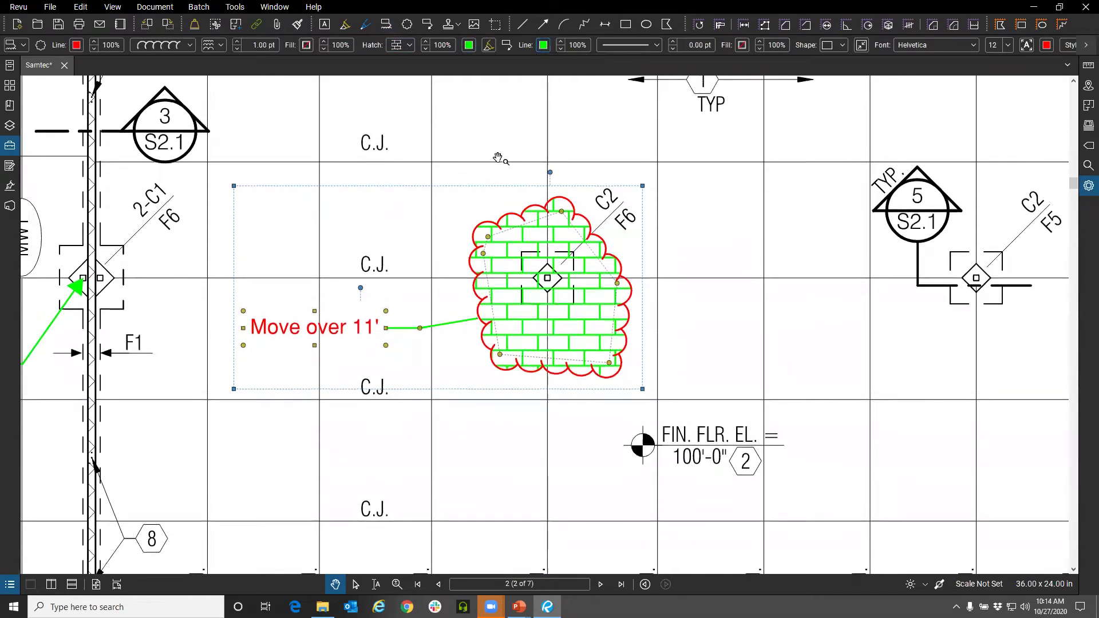
{"action": "left_click", "coordinate": [1046, 45]}
{"action": "left_click", "coordinate": [1028, 87]}
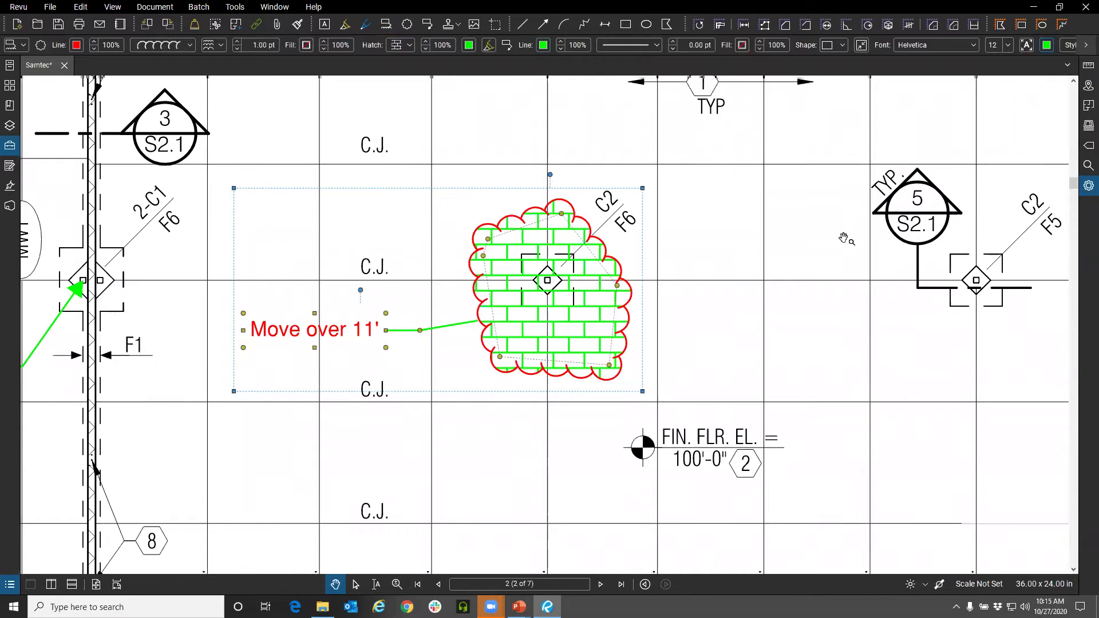
{"action": "left_click", "coordinate": [76, 44]}
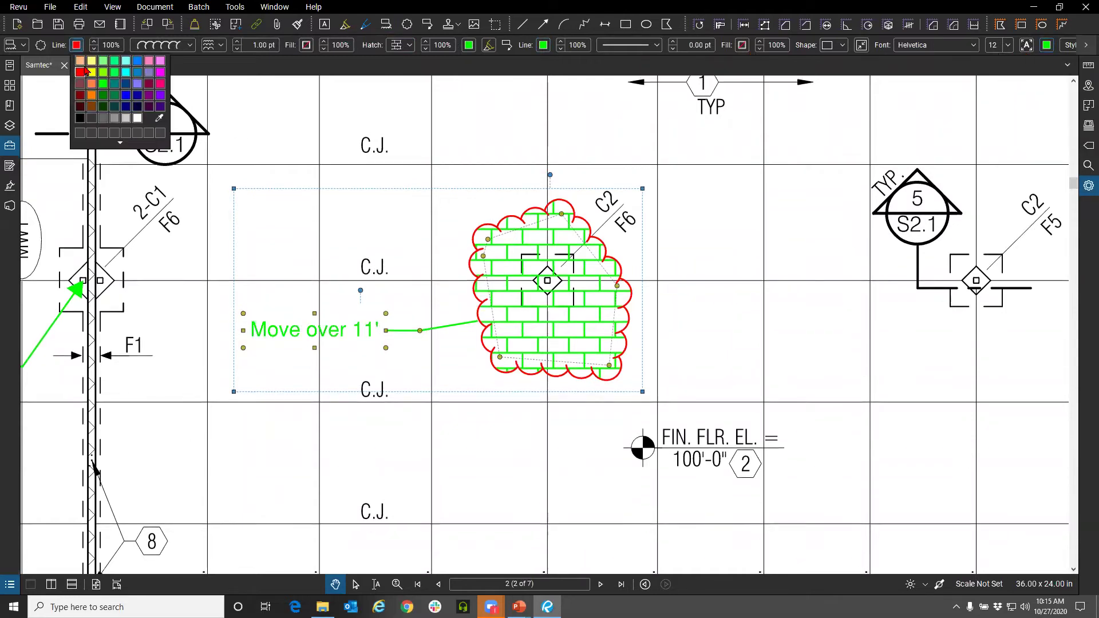
{"action": "left_click", "coordinate": [103, 84]}
{"action": "scroll", "coordinate": [523, 407], "scroll_direction": "down", "scroll_amount": 3}
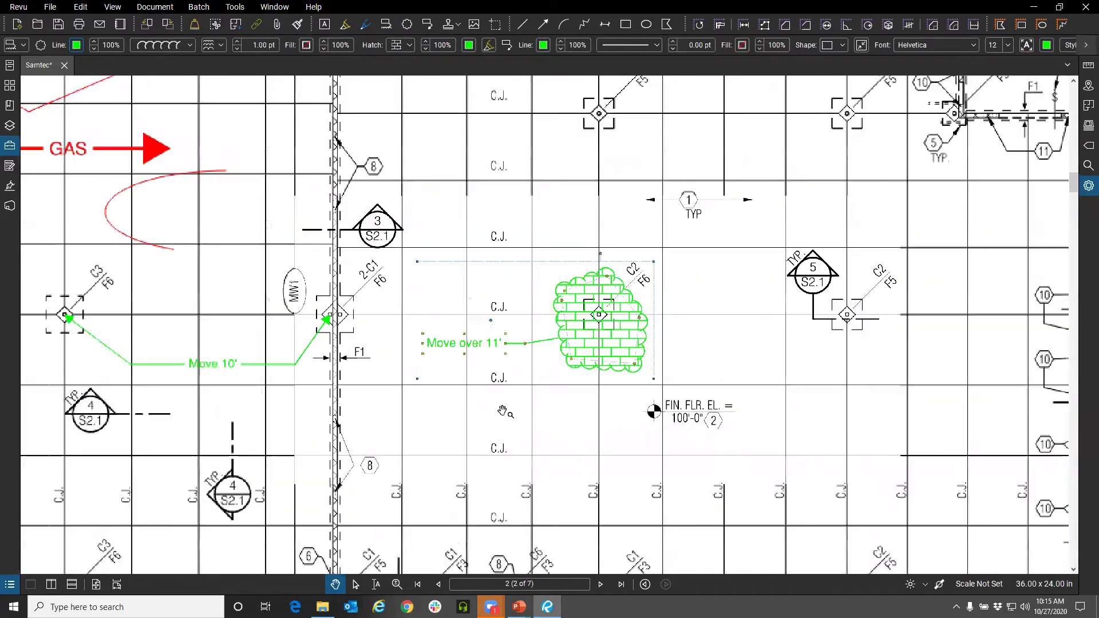
{"action": "left_click_drag", "start_coordinate": [582, 351], "coordinate": [685, 344]}
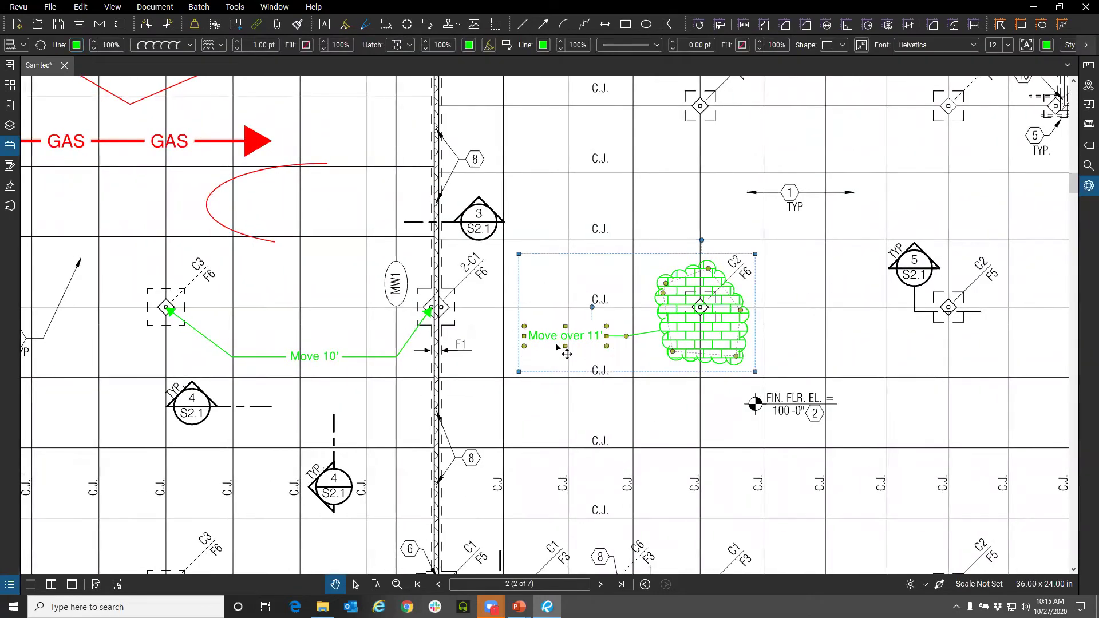
{"action": "left_click", "coordinate": [699, 396]}
Step: Examine the layer assignment options available for the "Move over 11'" cloud markup
{"action": "scroll", "coordinate": [699, 396], "scroll_direction": "up", "scroll_amount": 4}
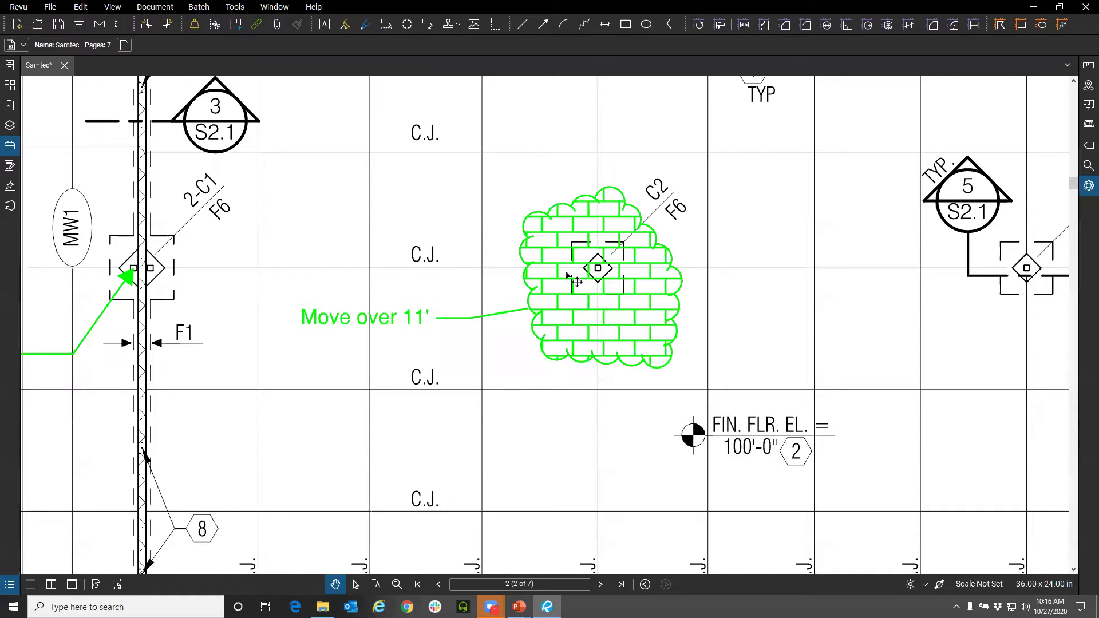
{"action": "key", "text": "Escape"}
{"action": "right_click", "coordinate": [568, 315]}
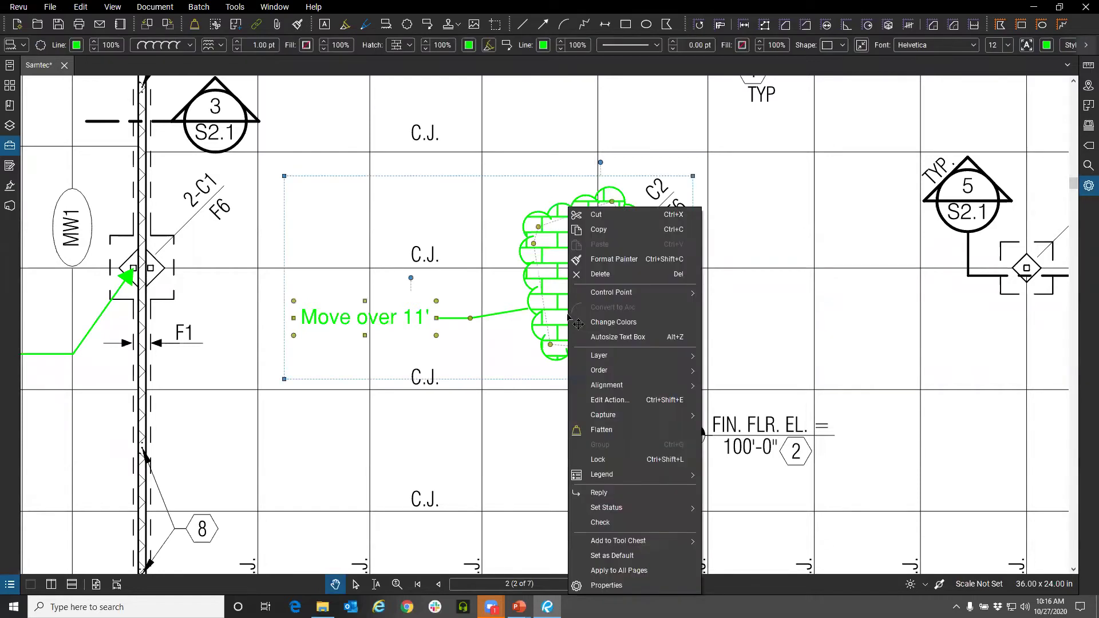
{"action": "mouse_move", "coordinate": [657, 357]}
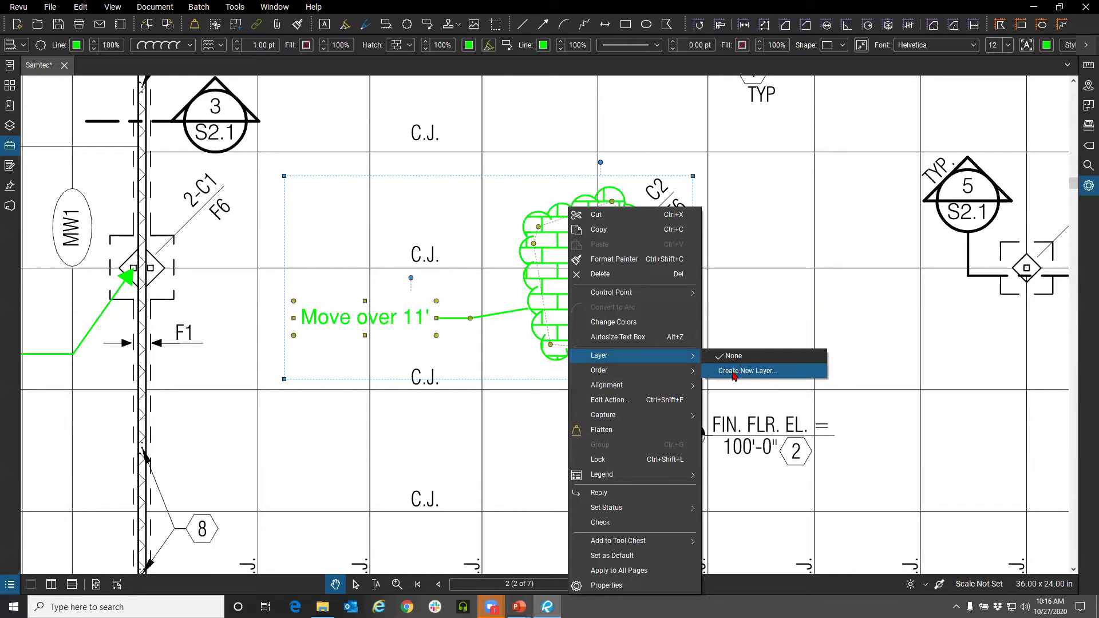
Step: View the document's layer list widened to its Print and Export columns and close it again
{"action": "left_click", "coordinate": [13, 131]}
{"action": "left_click", "coordinate": [11, 126]}
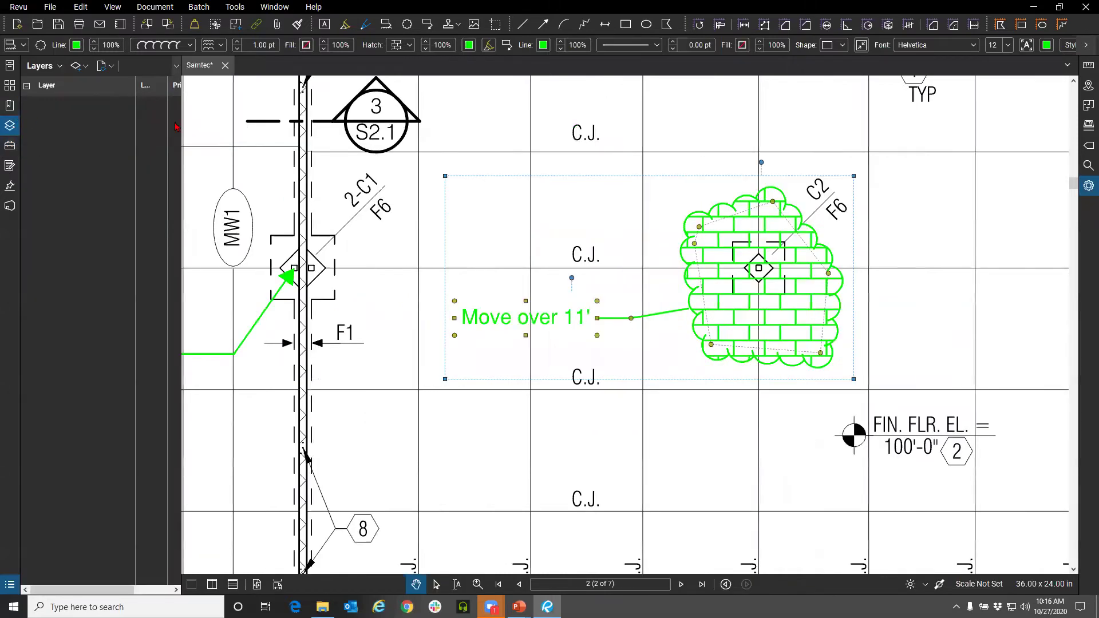
{"action": "left_click_drag", "start_coordinate": [181, 121], "coordinate": [319, 125]}
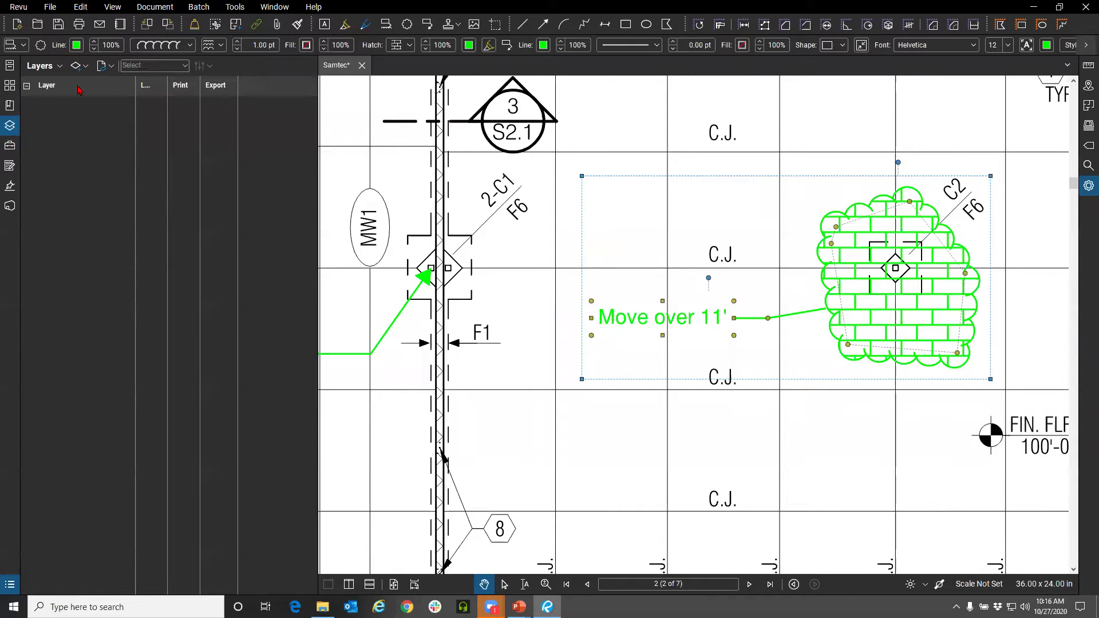
{"action": "left_click", "coordinate": [650, 250]}
{"action": "left_click_drag", "start_coordinate": [569, 244], "coordinate": [447, 234]}
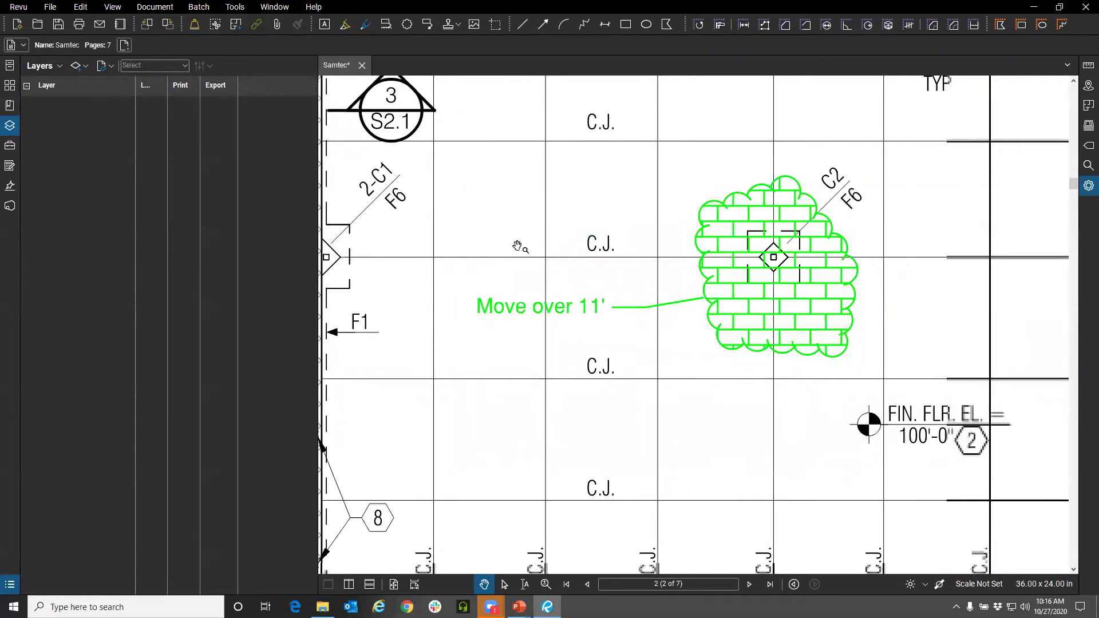
{"action": "left_click", "coordinate": [759, 297]}
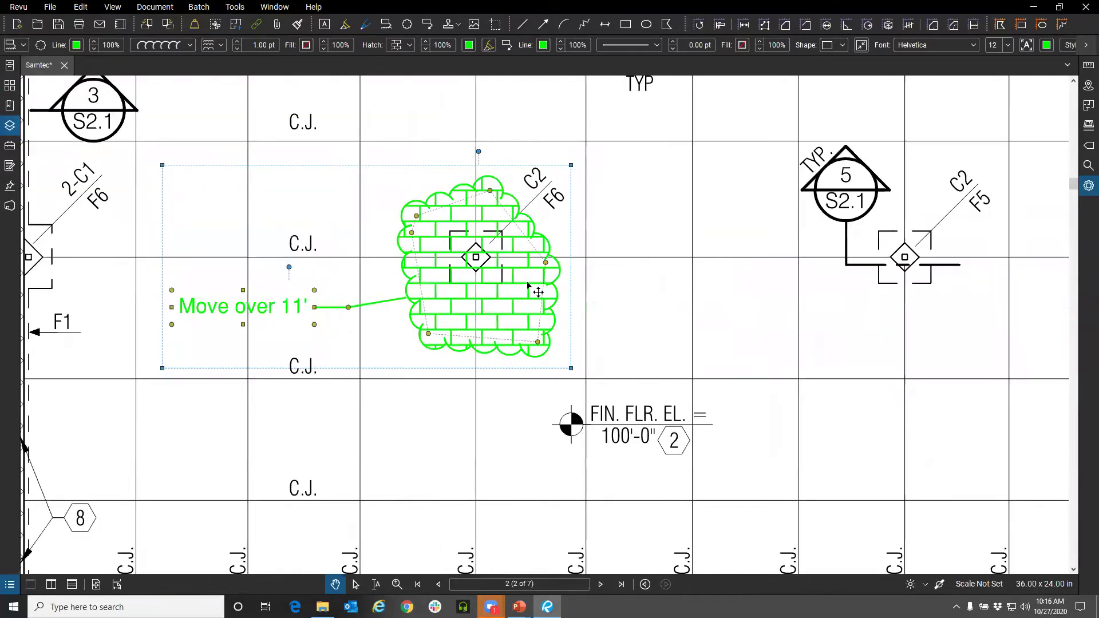
{"action": "left_click", "coordinate": [9, 125]}
{"action": "scroll", "coordinate": [481, 327], "scroll_direction": "down", "scroll_amount": 3}
{"action": "scroll", "coordinate": [481, 328], "scroll_direction": "down", "scroll_amount": 1}
{"action": "scroll", "coordinate": [480, 329], "scroll_direction": "up", "scroll_amount": 4}
{"action": "mouse_move", "coordinate": [521, 325]}
{"action": "left_mouse_down"}
{"action": "mouse_move", "coordinate": [623, 359]}
{"action": "mouse_move", "coordinate": [608, 340]}
{"action": "left_mouse_up"}
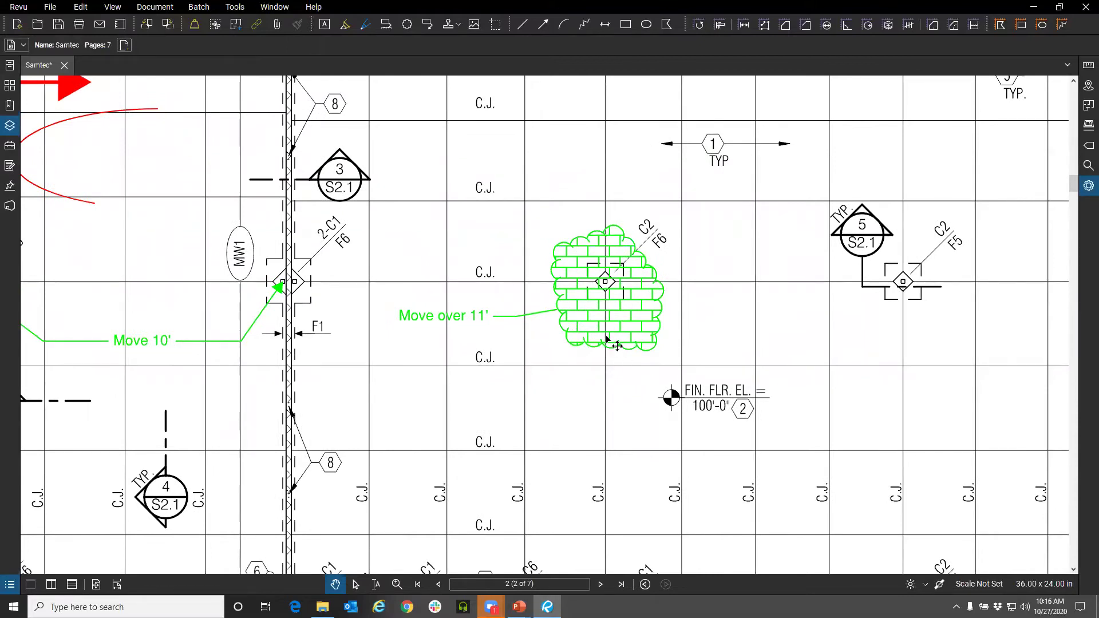
Step: Select the "Move over 11'" cloud and display the Tool Chest with its Recent Tools set expanded
{"action": "left_click", "coordinate": [616, 345]}
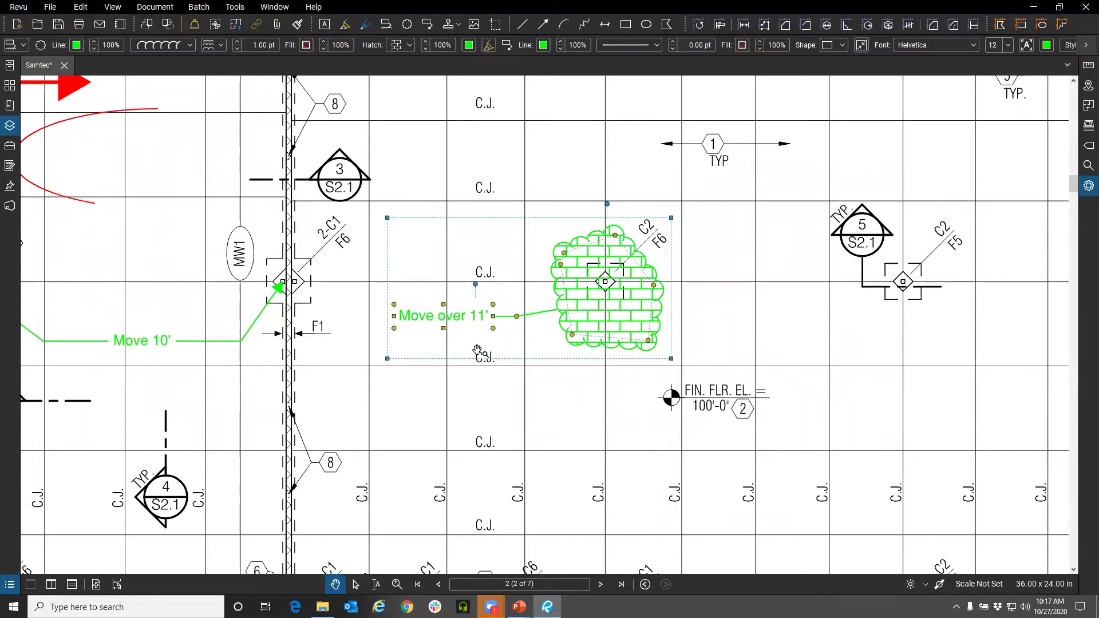
{"action": "left_click", "coordinate": [8, 150]}
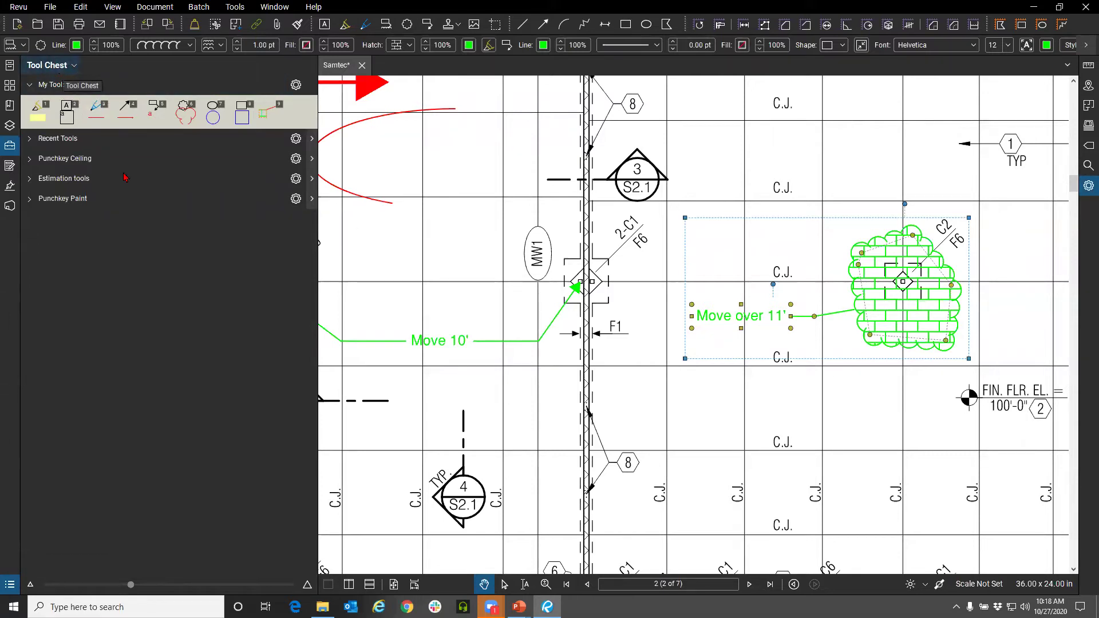
{"action": "left_click", "coordinate": [31, 140]}
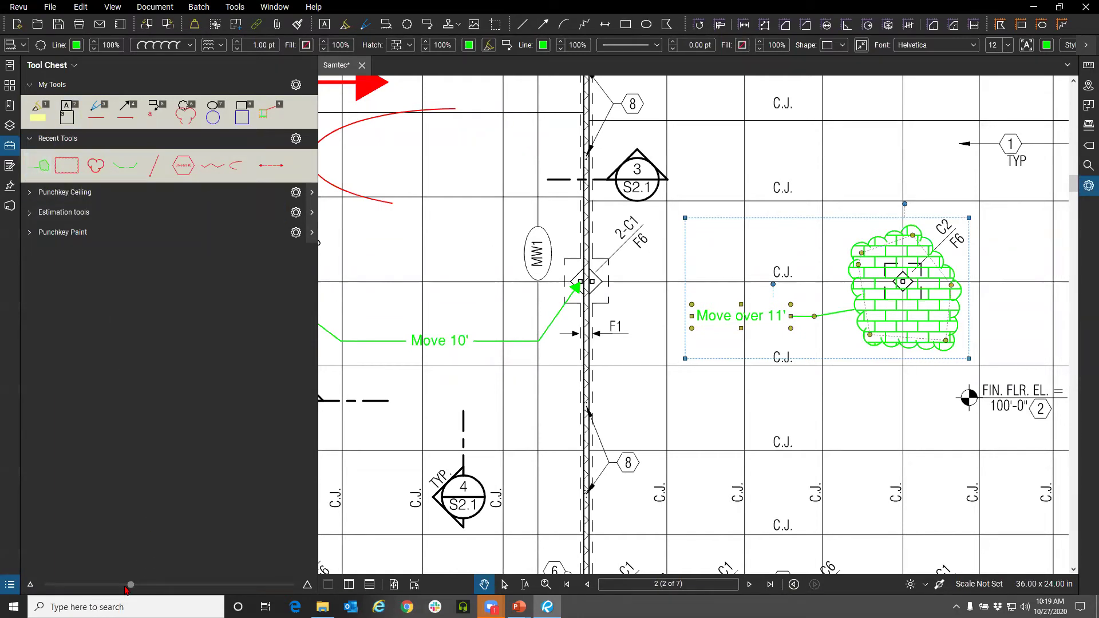
Step: Enlarge the Tool Chest symbols, set Recent Tools' maximum recents to 30 and show the full set of recent tools
{"action": "left_click_drag", "start_coordinate": [131, 585], "coordinate": [285, 585]}
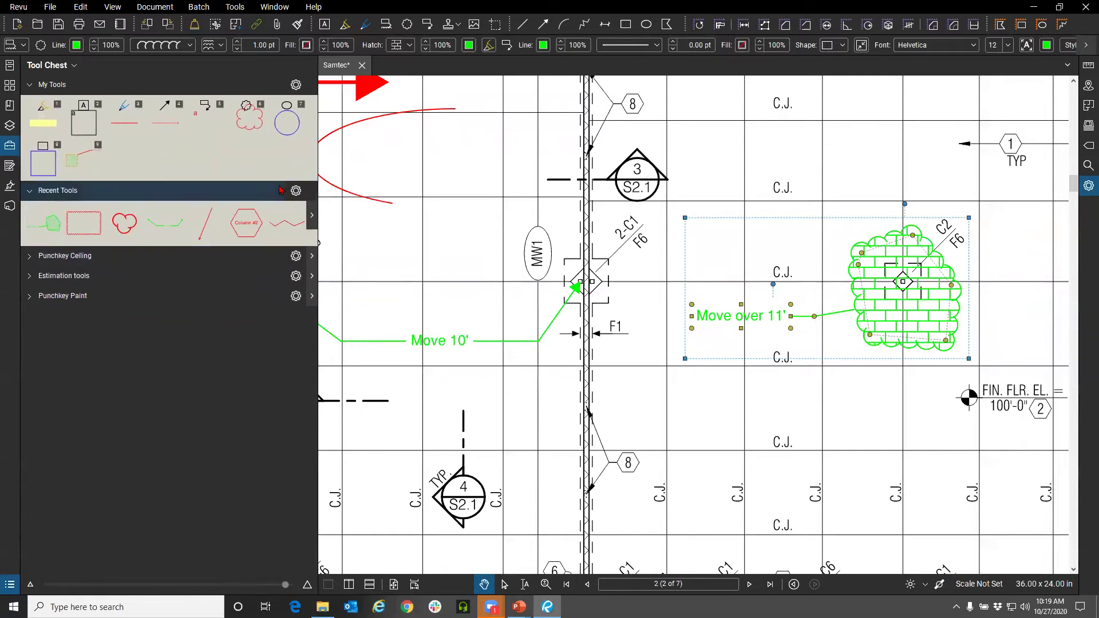
{"action": "left_click", "coordinate": [296, 190]}
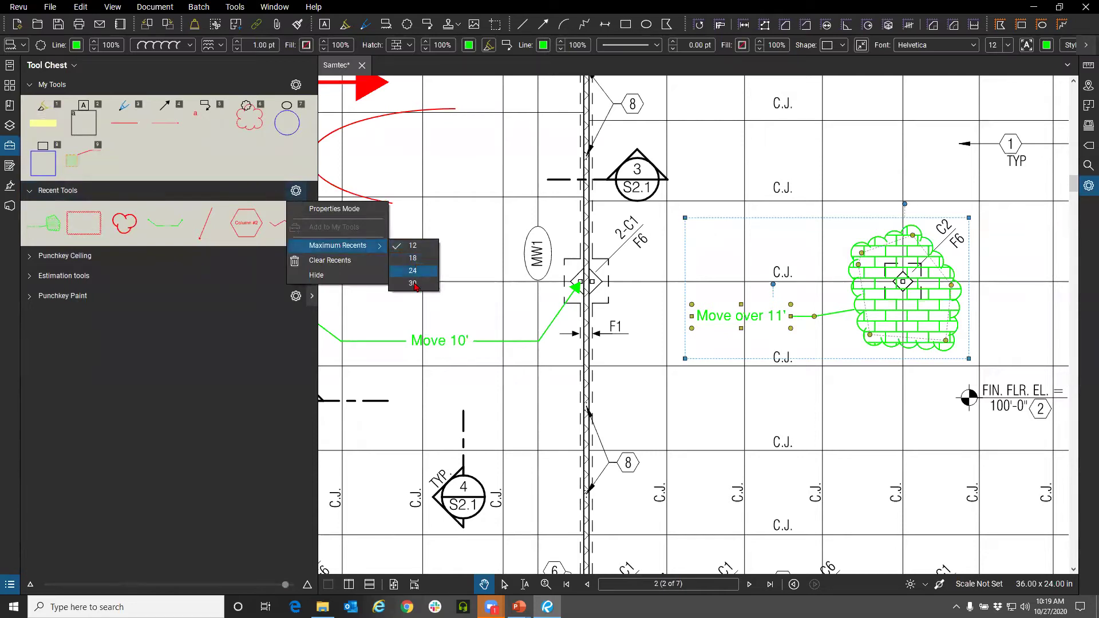
{"action": "left_click", "coordinate": [412, 283]}
{"action": "left_click", "coordinate": [310, 215]}
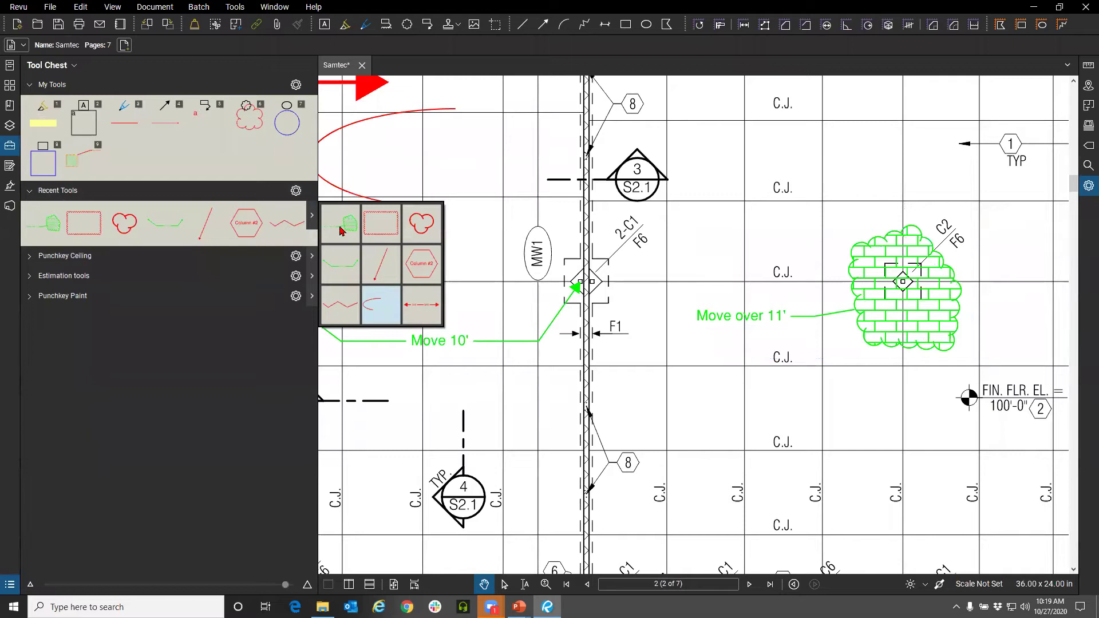
Step: Place a copy of the "Move over 11'" cloud from Recent Tools below the original and switch that recent tool to properties mode
{"action": "left_click", "coordinate": [45, 225]}
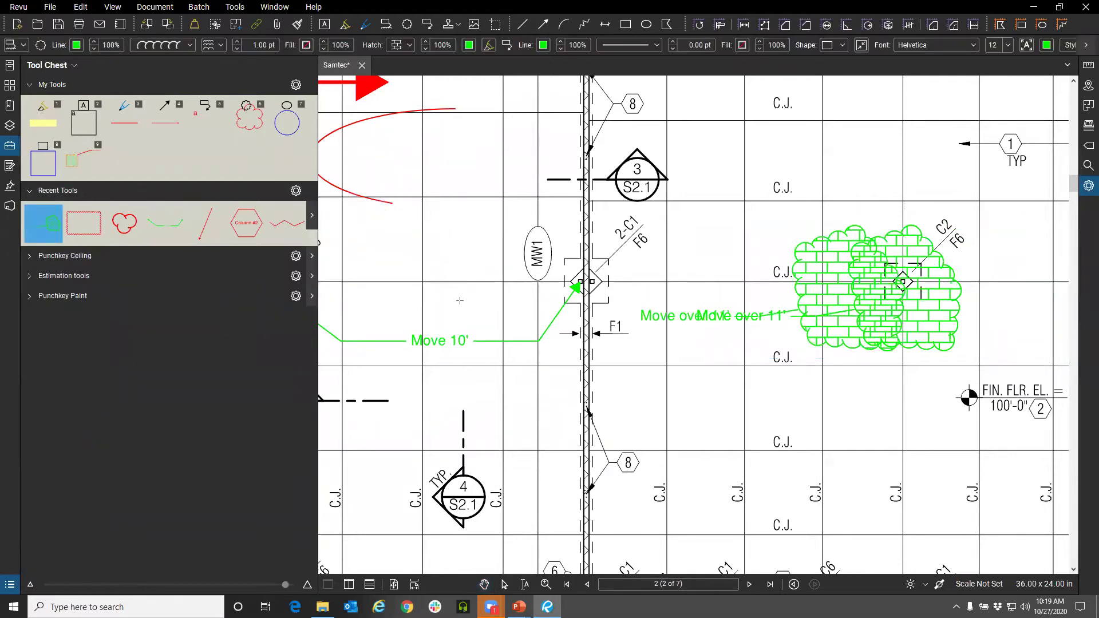
{"action": "scroll", "coordinate": [473, 303], "scroll_direction": "down", "scroll_amount": 1}
{"action": "scroll", "coordinate": [601, 378], "scroll_direction": "down", "scroll_amount": 1}
{"action": "scroll", "coordinate": [801, 320], "scroll_direction": "up", "scroll_amount": 2}
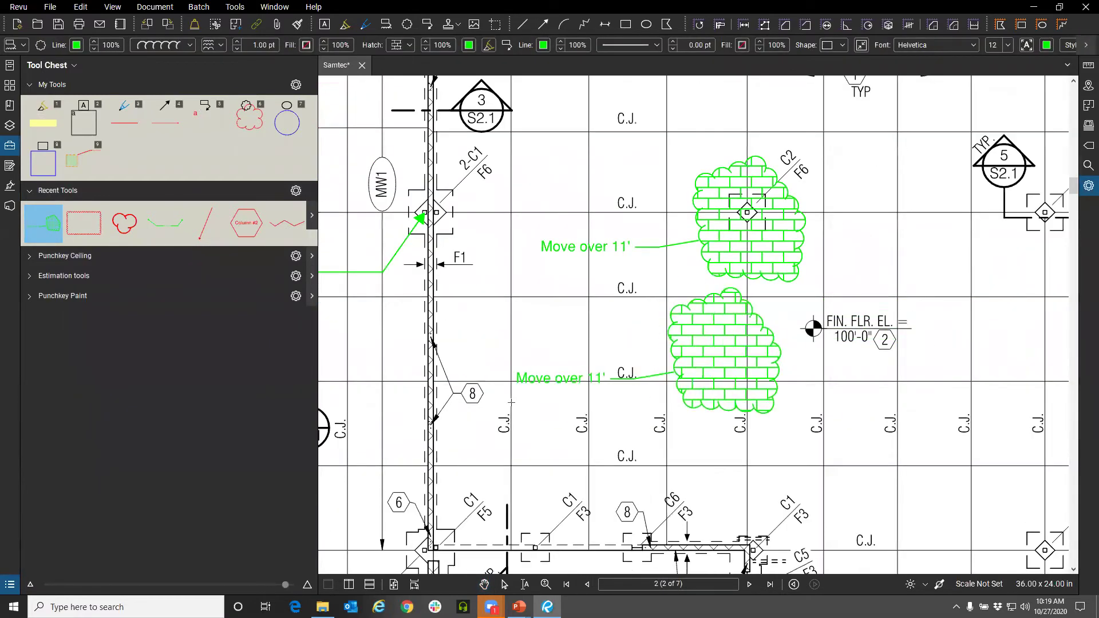
{"action": "left_click", "coordinate": [669, 415]}
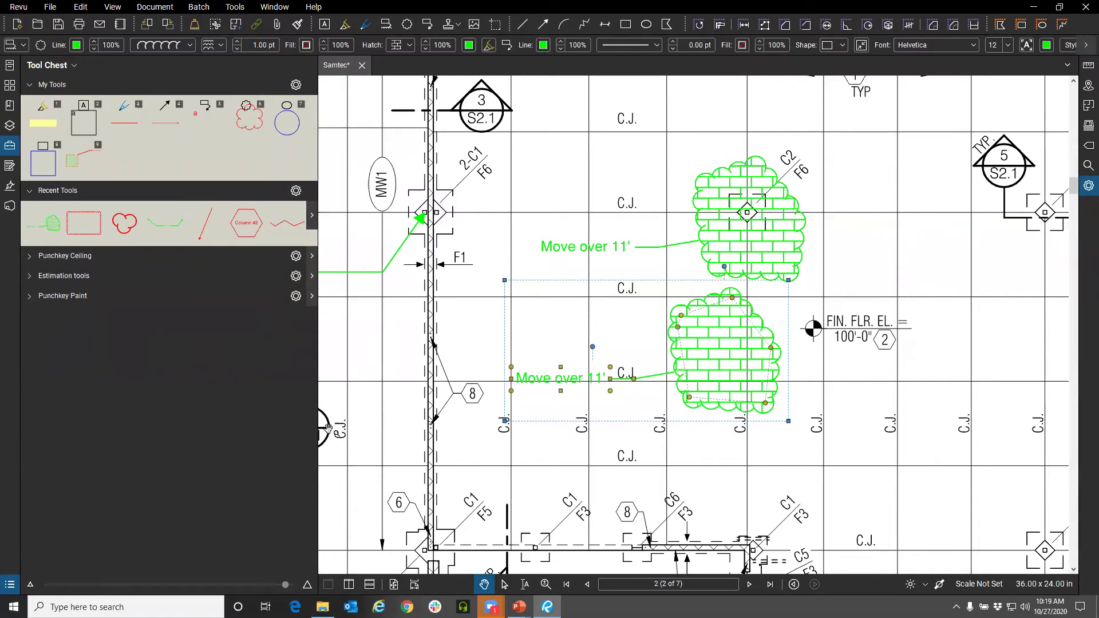
{"action": "left_click", "coordinate": [51, 232]}
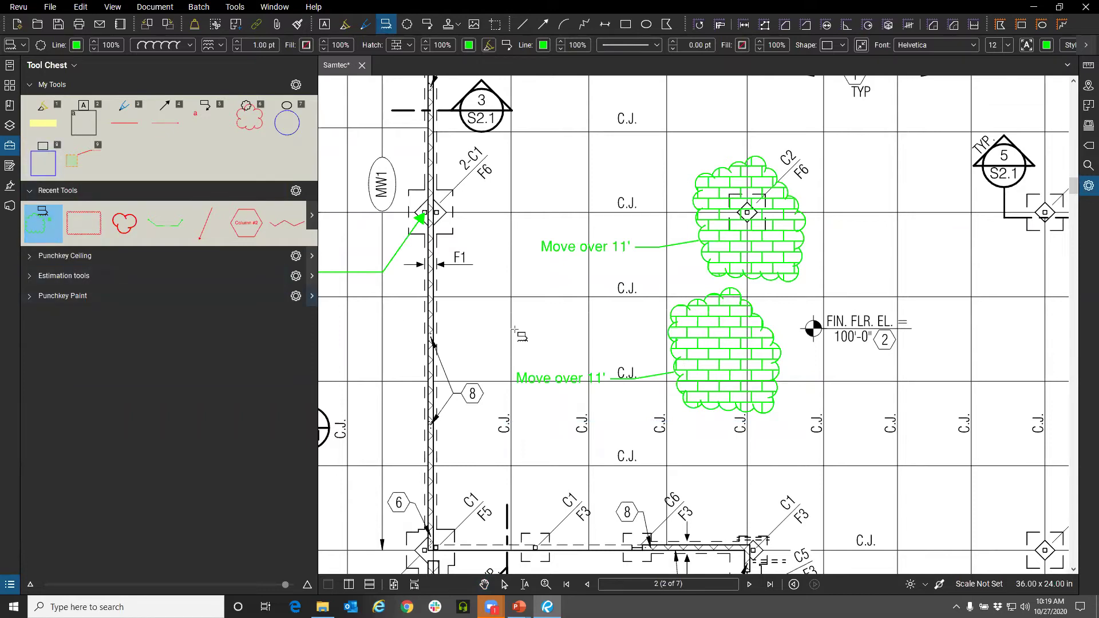
{"action": "key", "text": "Escape"}
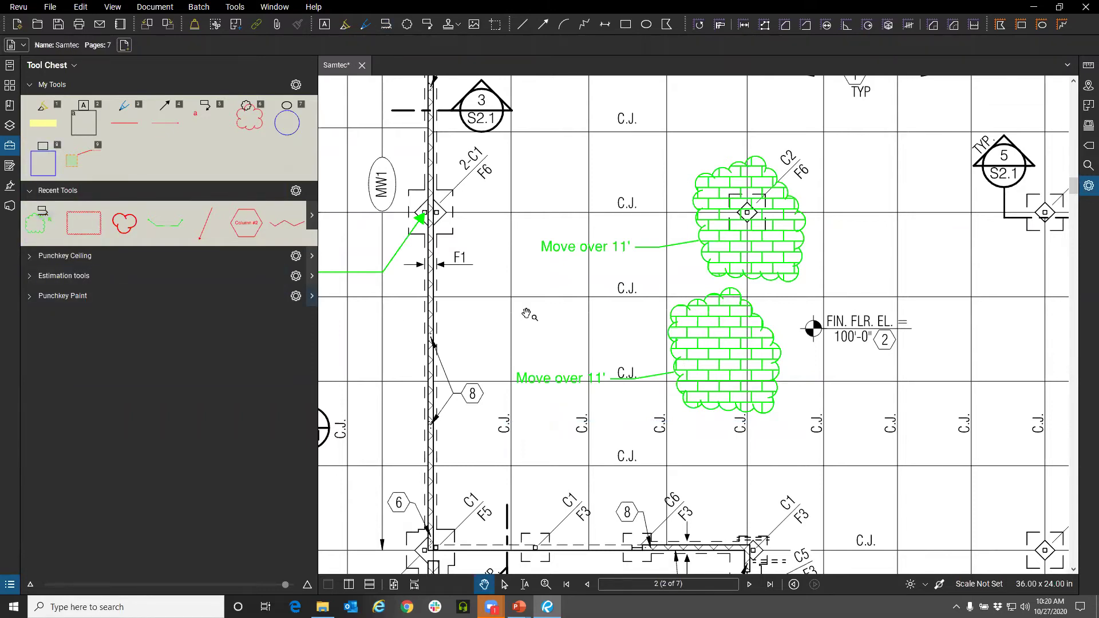
Step: Select the original "Move over 11'" cloud, examine its Cloud+ entry in the Markups List and collapse the list
{"action": "left_click", "coordinate": [668, 245]}
{"action": "left_click_drag", "start_coordinate": [746, 275], "coordinate": [664, 294]}
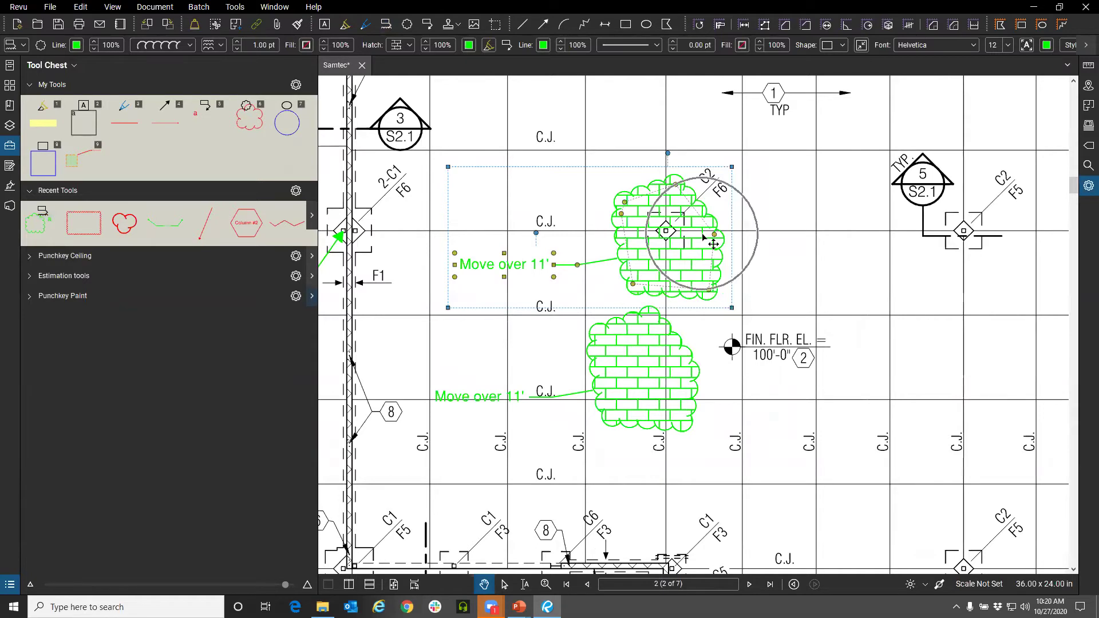
{"action": "left_click", "coordinate": [10, 584]}
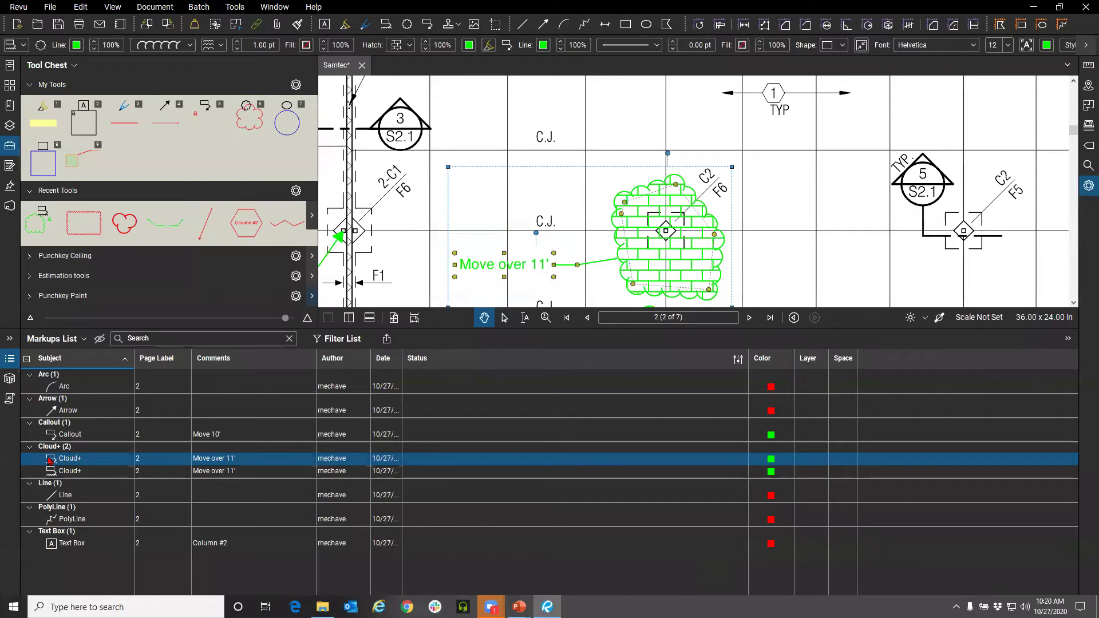
{"action": "left_click", "coordinate": [66, 458]}
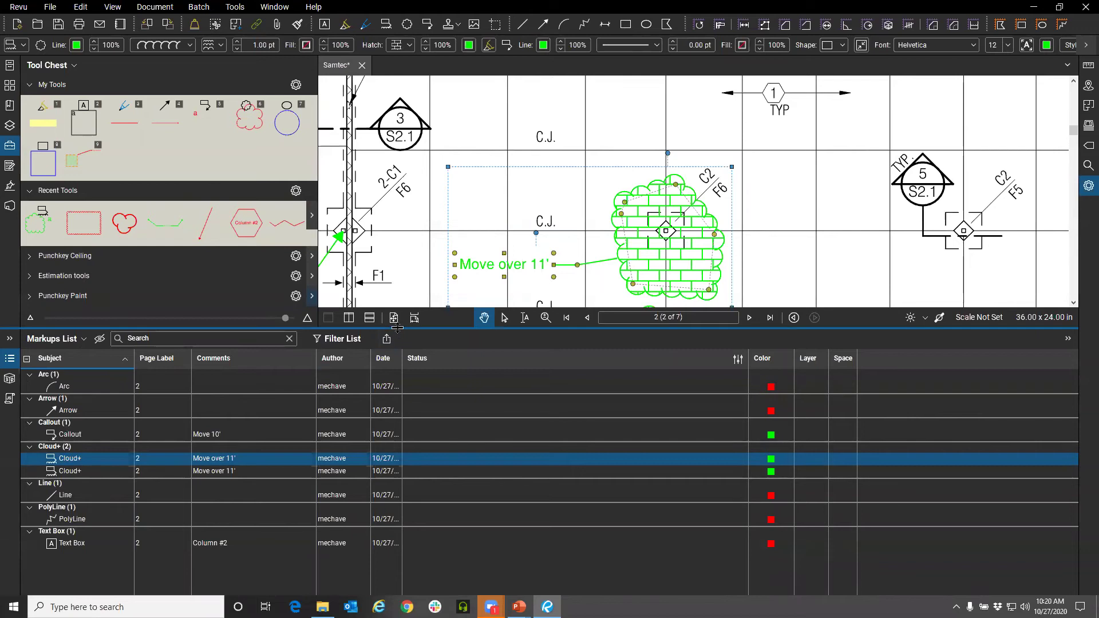
{"action": "left_click_drag", "start_coordinate": [397, 330], "coordinate": [387, 528]}
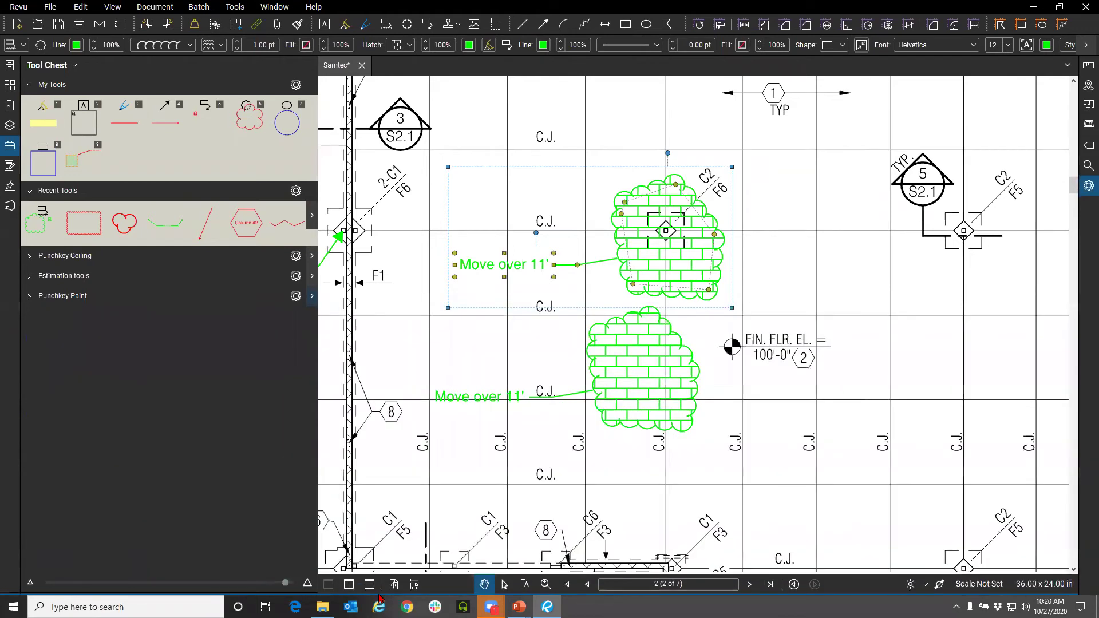
Step: Set the subject of the original "Move over 11'" cloud markup to "Struc"
{"action": "scroll", "coordinate": [659, 297], "scroll_direction": "up", "scroll_amount": 2}
{"action": "scroll", "coordinate": [630, 275], "scroll_direction": "up", "scroll_amount": 2}
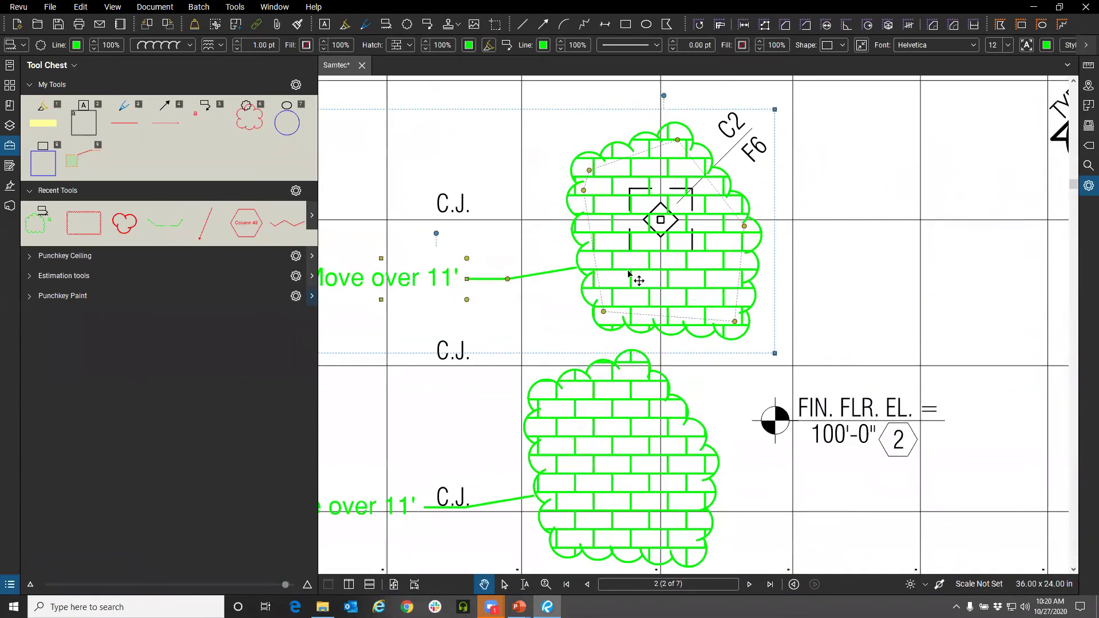
{"action": "scroll", "coordinate": [630, 274], "scroll_direction": "down", "scroll_amount": 2}
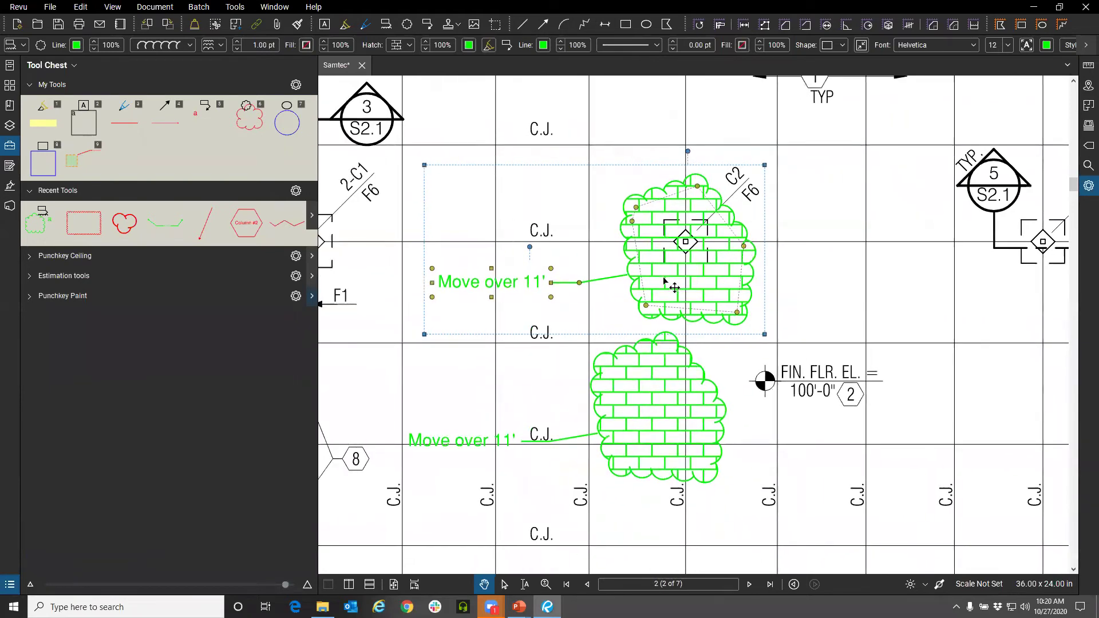
{"action": "left_click", "coordinate": [24, 45]}
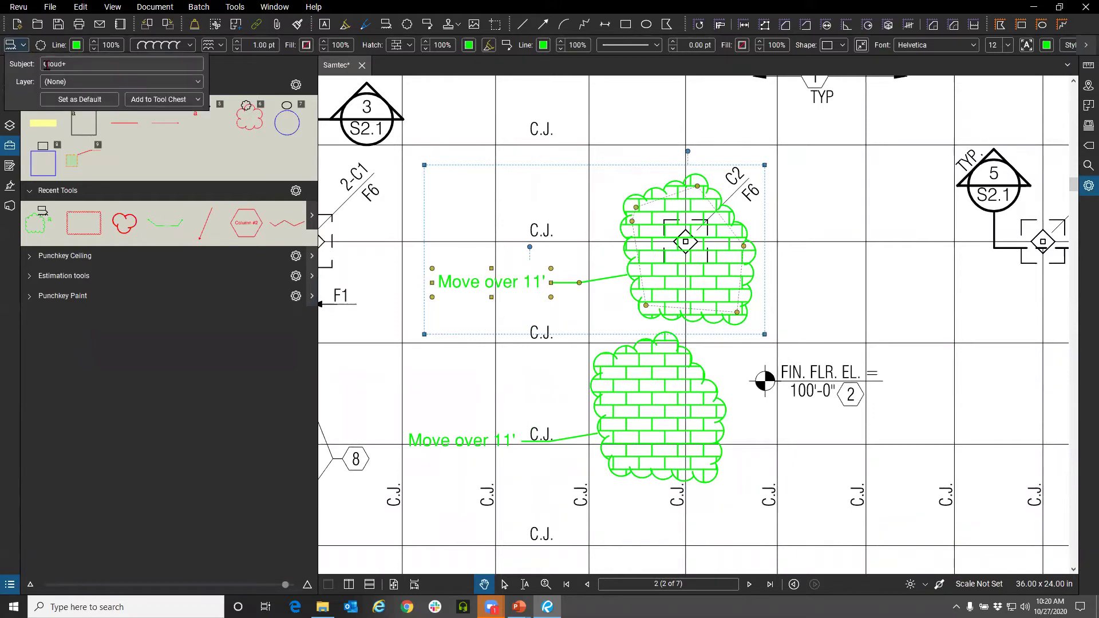
{"action": "left_click", "coordinate": [74, 63]}
{"action": "type", "text": "Struc"}
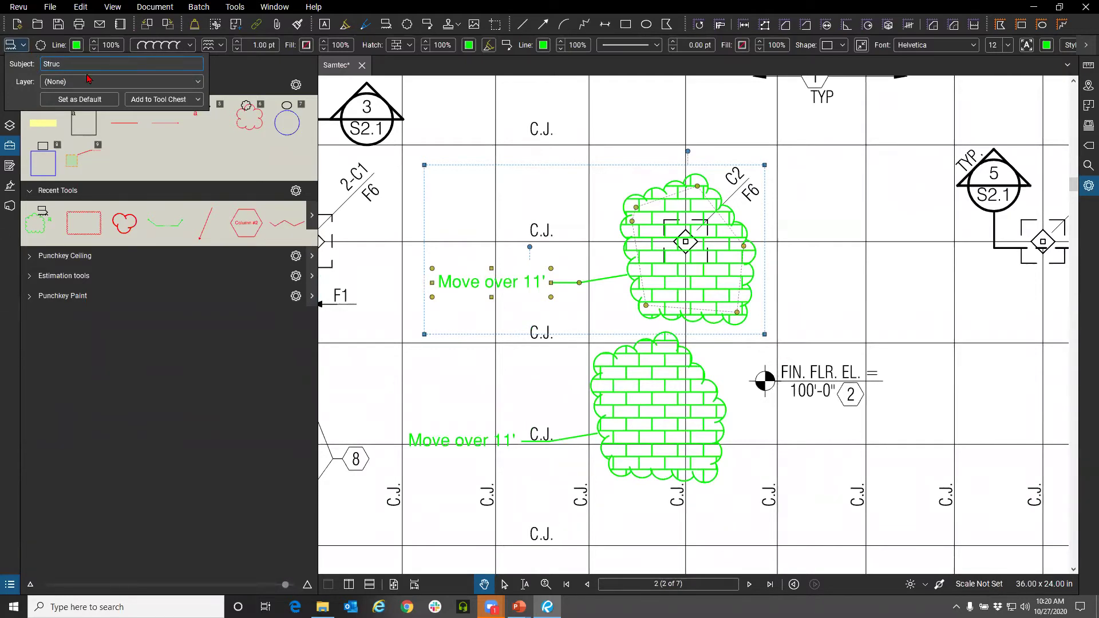
{"action": "left_click", "coordinate": [551, 196]}
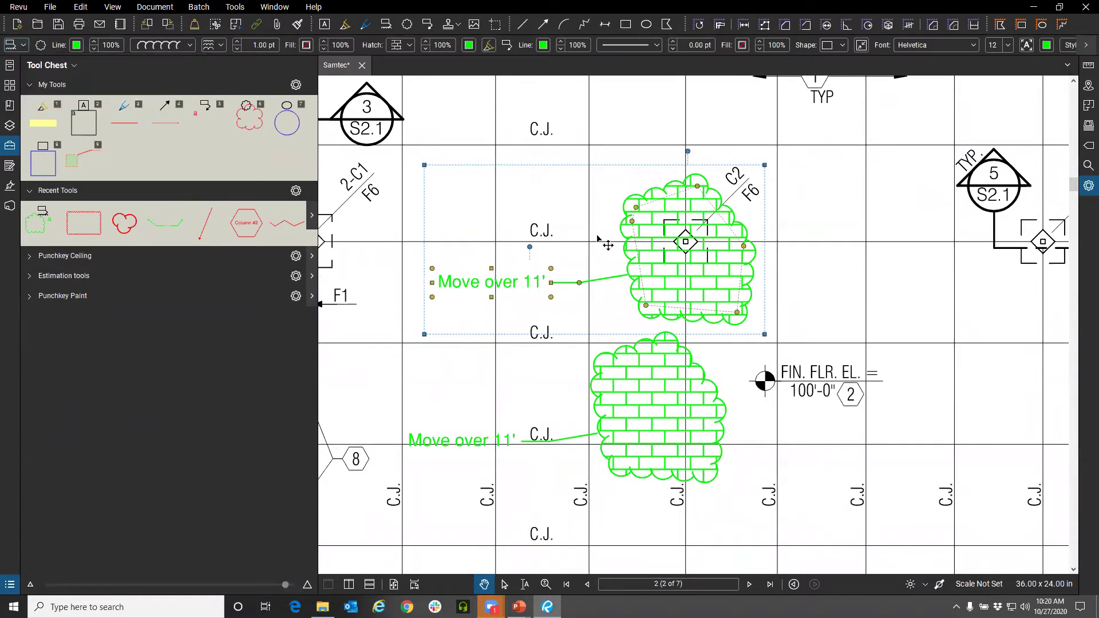
Step: Add the selected "Struc" cloud markup to the My Tools set of the Tool Chest
{"action": "right_click", "coordinate": [654, 231]}
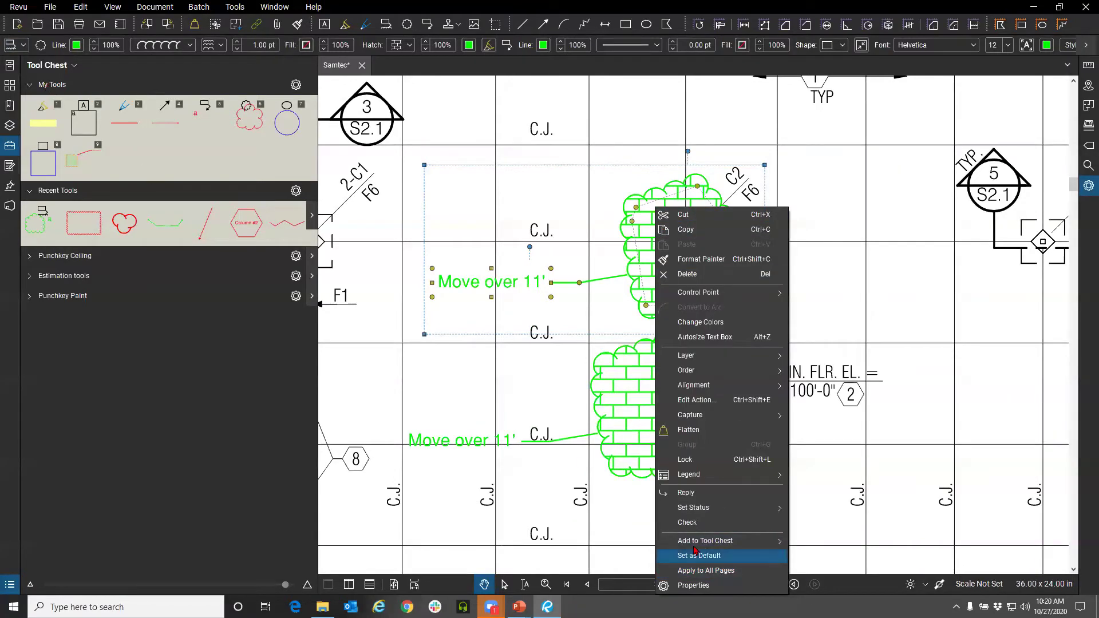
{"action": "mouse_move", "coordinate": [727, 543]}
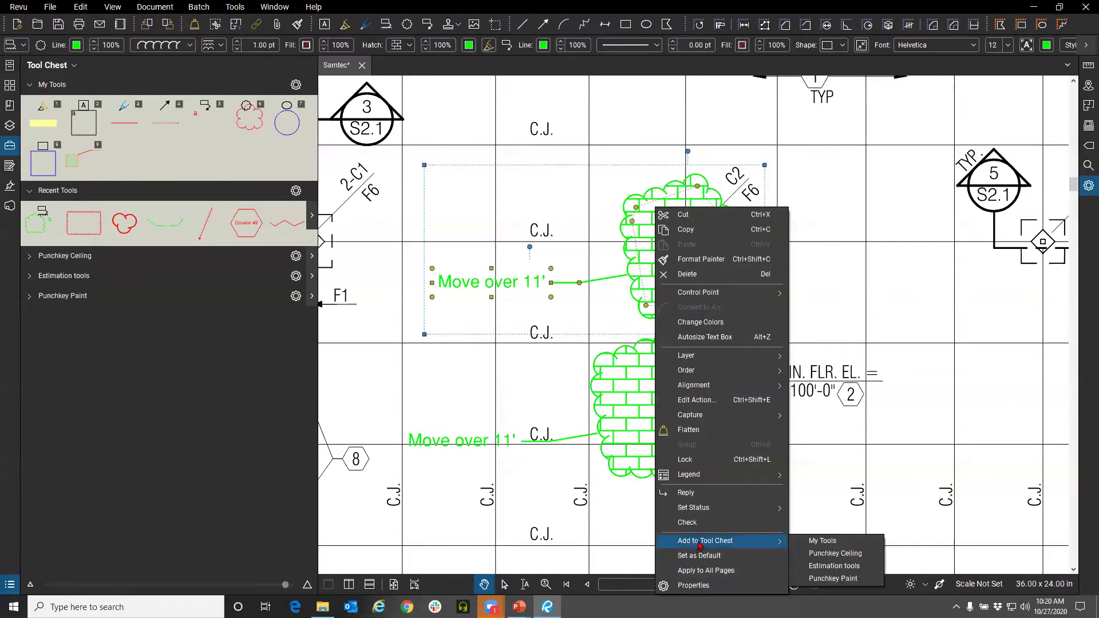
{"action": "left_click", "coordinate": [827, 542]}
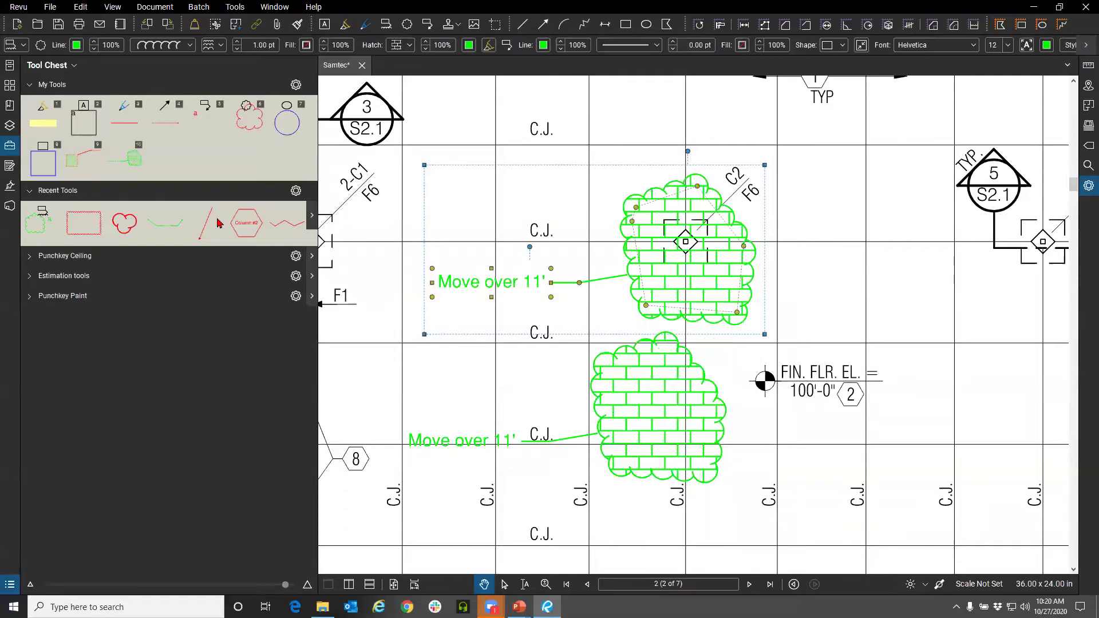
Step: Place two copies of the "Struc" cloud from My Tools, one over the C2/F5 column on grid line E and one below it
{"action": "left_click", "coordinate": [122, 159]}
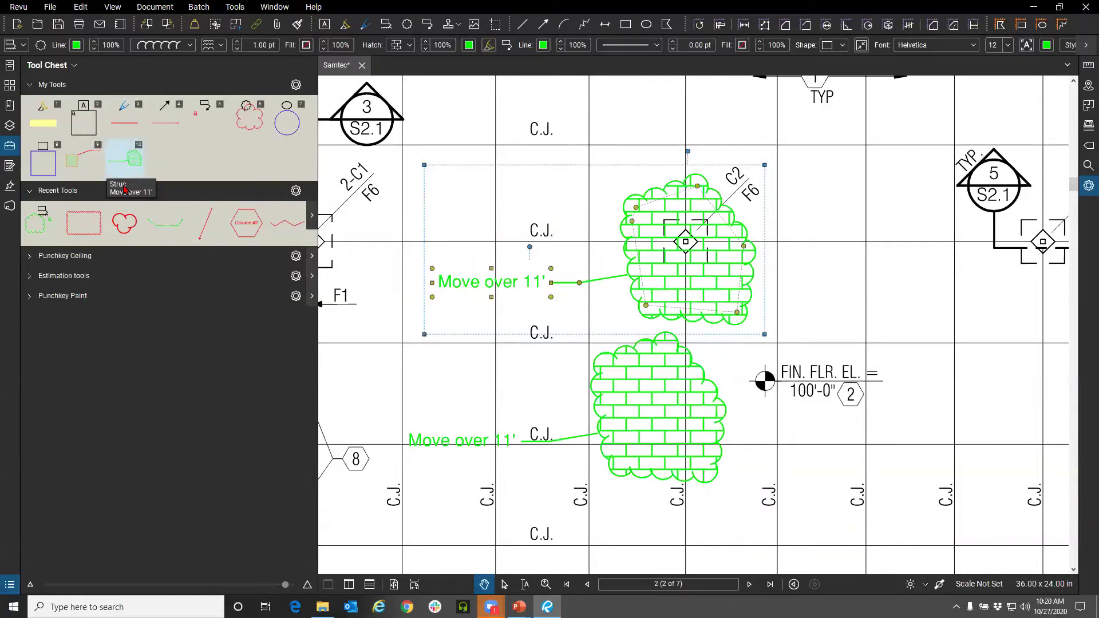
{"action": "left_click", "coordinate": [629, 280]}
{"action": "scroll", "coordinate": [508, 252], "scroll_direction": "down", "scroll_amount": 2}
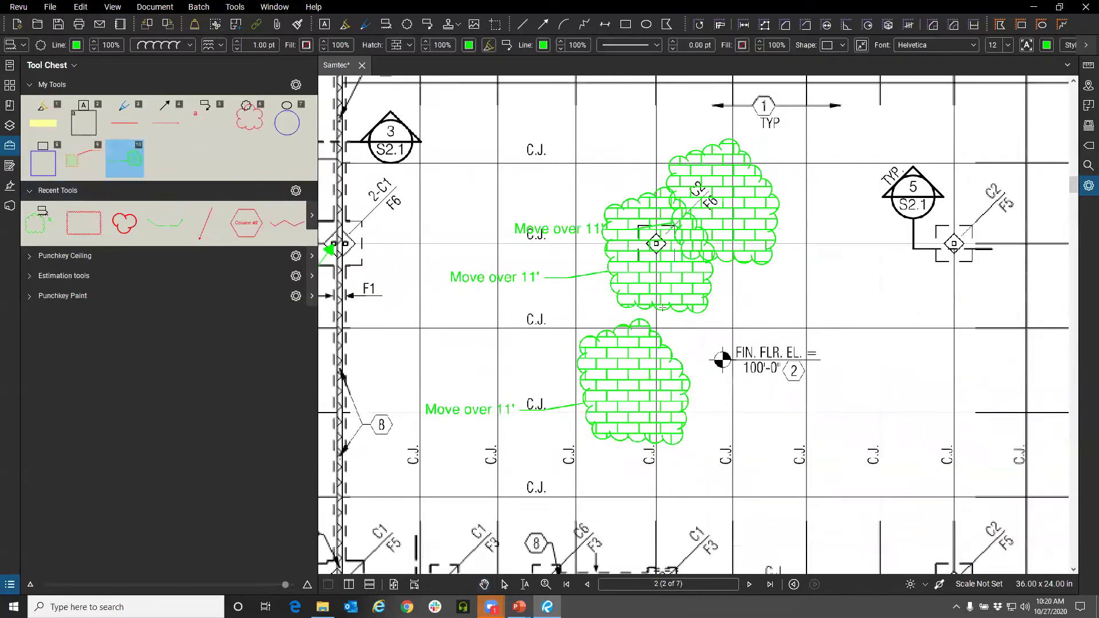
{"action": "left_click_drag", "start_coordinate": [732, 341], "coordinate": [752, 246]}
{"action": "left_click", "coordinate": [138, 162]}
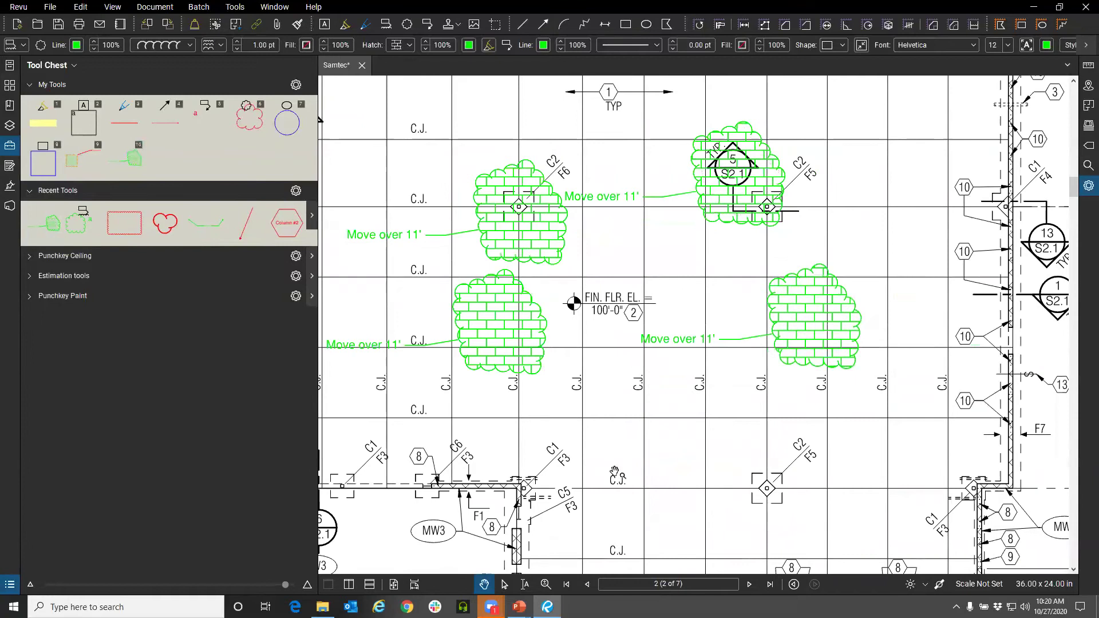
{"action": "left_click", "coordinate": [812, 316]}
Step: Review how the Markups List groups the markups by subject, including the Struc group, and collapse the list
{"action": "key", "text": "alt+l"}
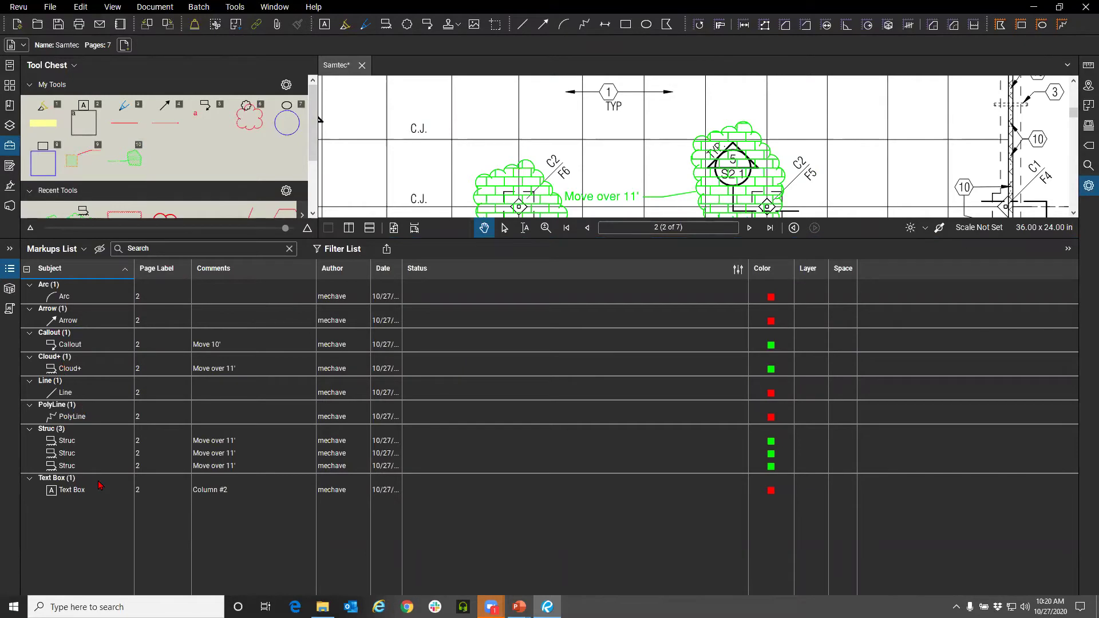
{"action": "key", "text": "ctrl"}
{"action": "left_click_drag", "start_coordinate": [180, 237], "coordinate": [184, 569]}
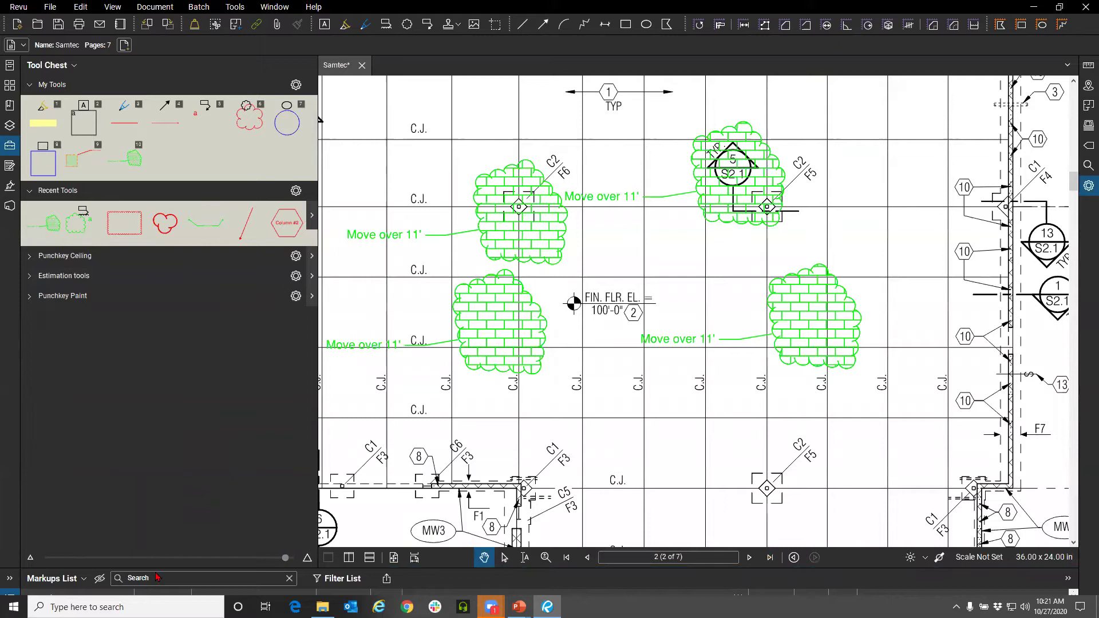
{"action": "left_click_drag", "start_coordinate": [156, 576], "coordinate": [159, 597]}
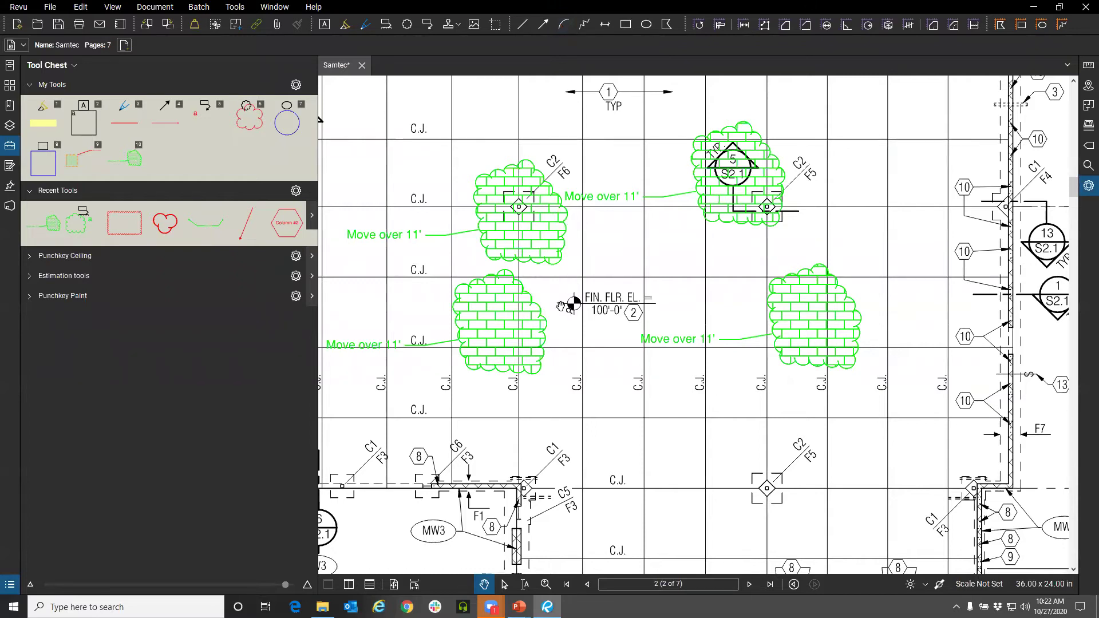
Step: Select the "Move 10'" callout and view the commands available for it, leaving it selected
{"action": "scroll", "coordinate": [571, 304], "scroll_direction": "down", "scroll_amount": 2}
{"action": "scroll", "coordinate": [571, 304], "scroll_direction": "left", "scroll_amount": 2}
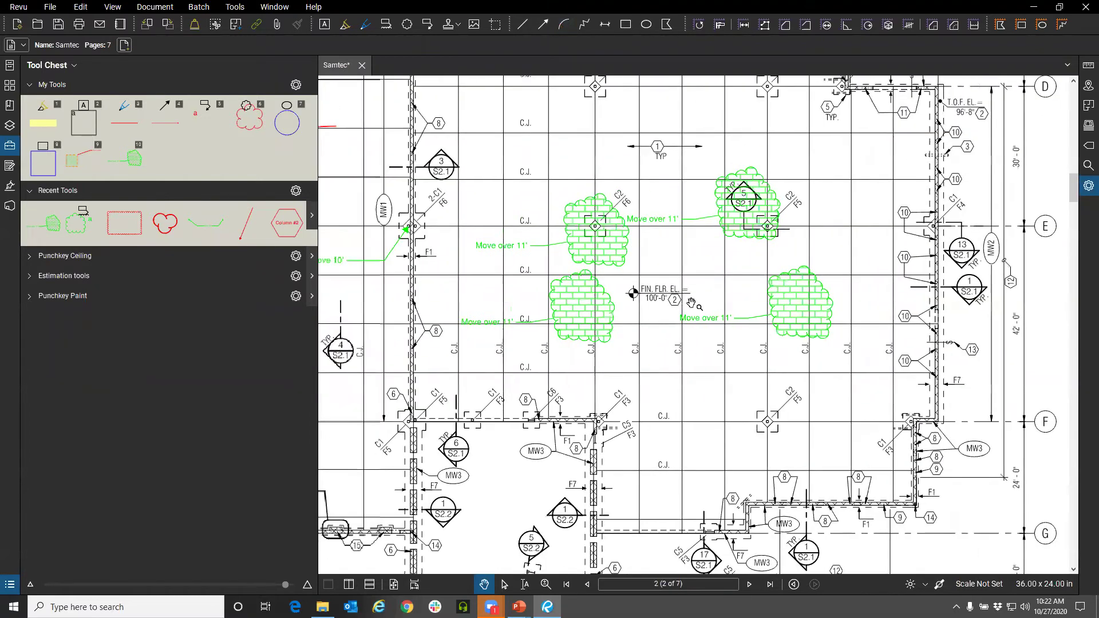
{"action": "scroll", "coordinate": [498, 272], "scroll_direction": "left", "scroll_amount": 3}
{"action": "scroll", "coordinate": [504, 271], "scroll_direction": "up", "scroll_amount": 2}
{"action": "left_click", "coordinate": [459, 263]}
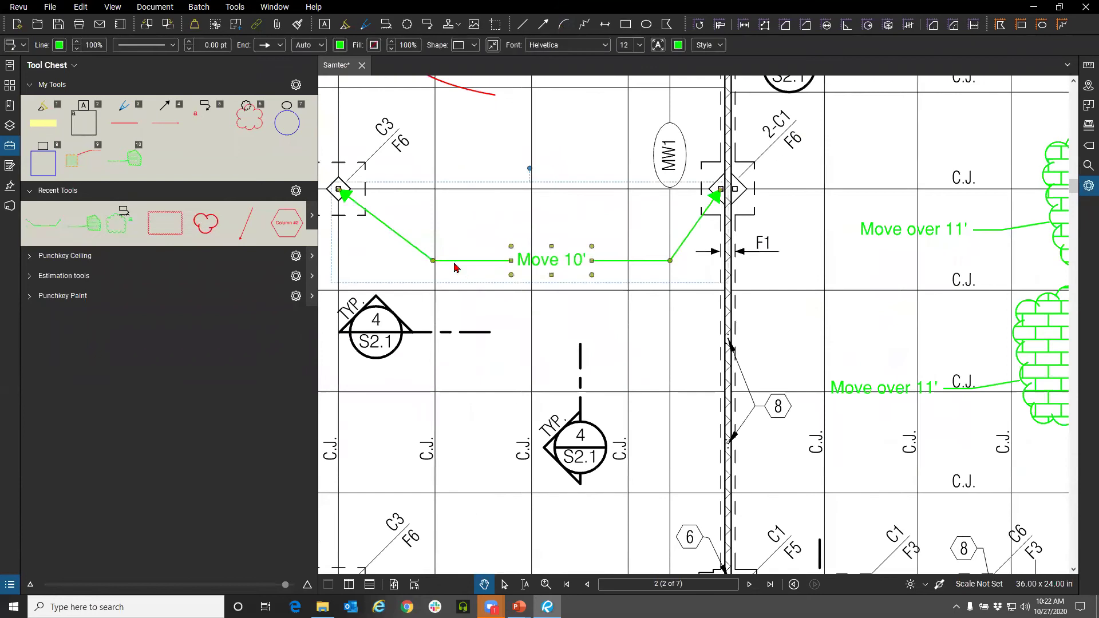
{"action": "right_click", "coordinate": [459, 269]}
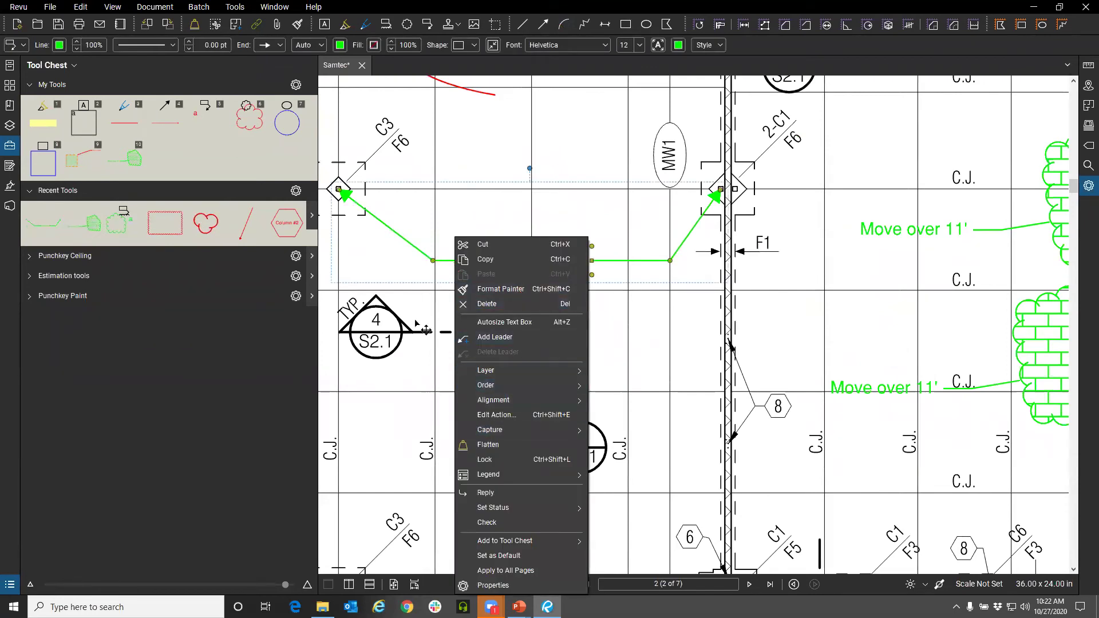
{"action": "left_click", "coordinate": [421, 287]}
{"action": "left_click", "coordinate": [418, 249]}
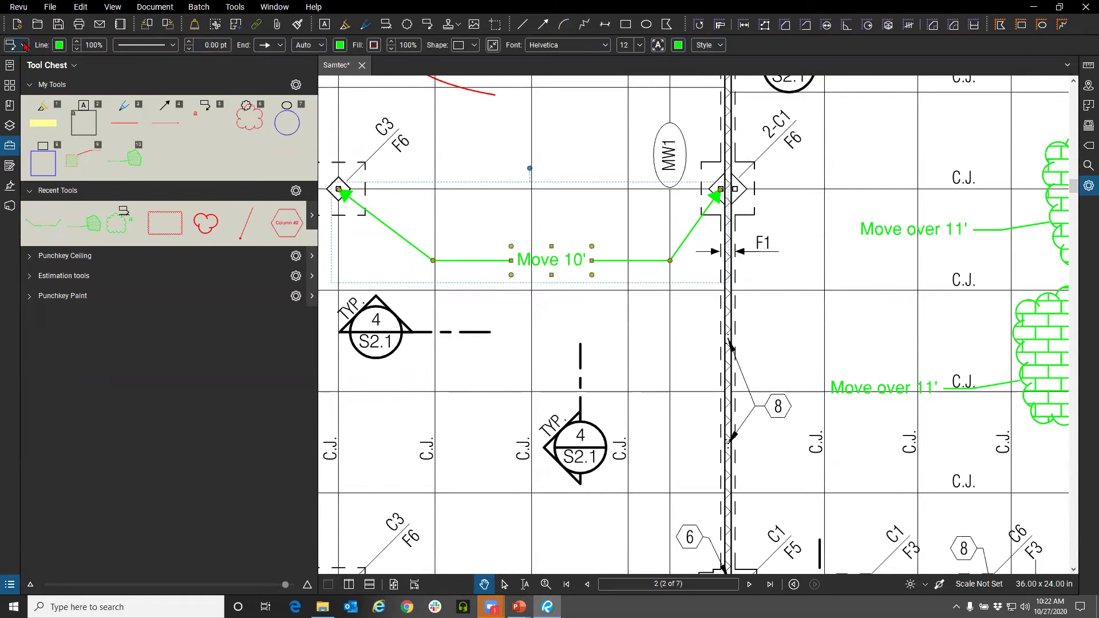
Step: Set the subject of the selected "Move 10'" callout to Struc in its markup properties
{"action": "left_click", "coordinate": [1087, 186]}
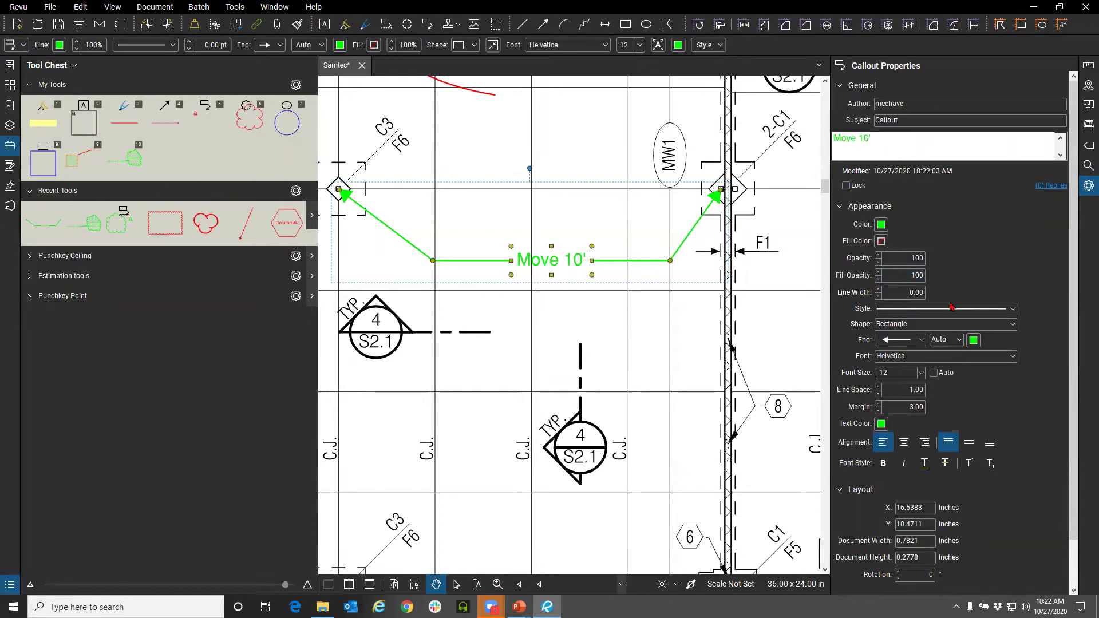
{"action": "scroll", "coordinate": [965, 211], "scroll_direction": "down", "scroll_amount": 1}
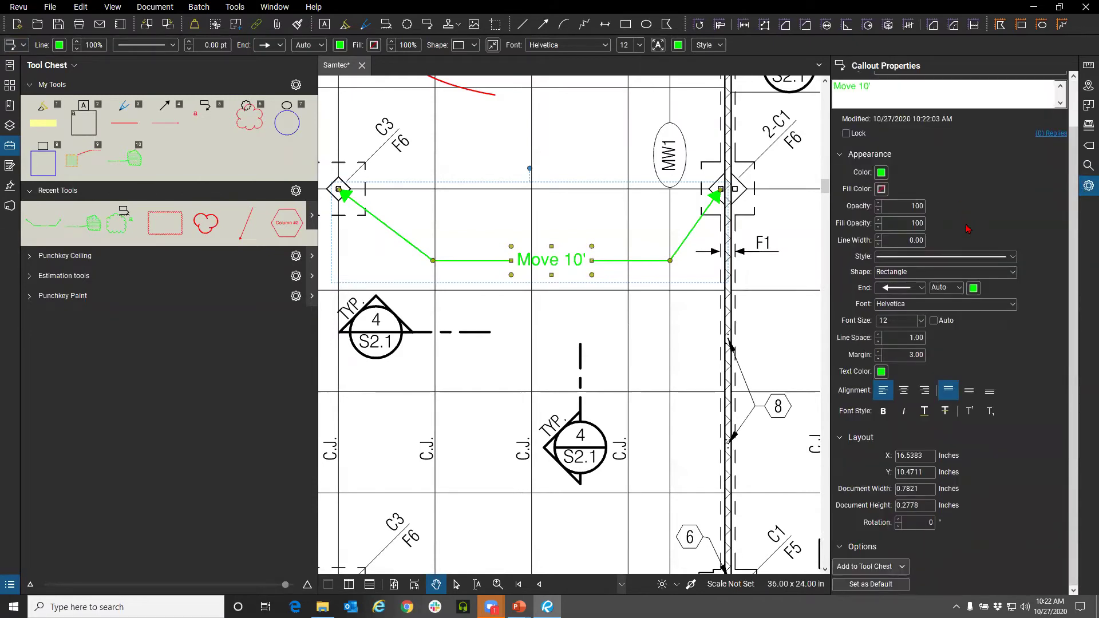
{"action": "scroll", "coordinate": [956, 189], "scroll_direction": "up", "scroll_amount": 1}
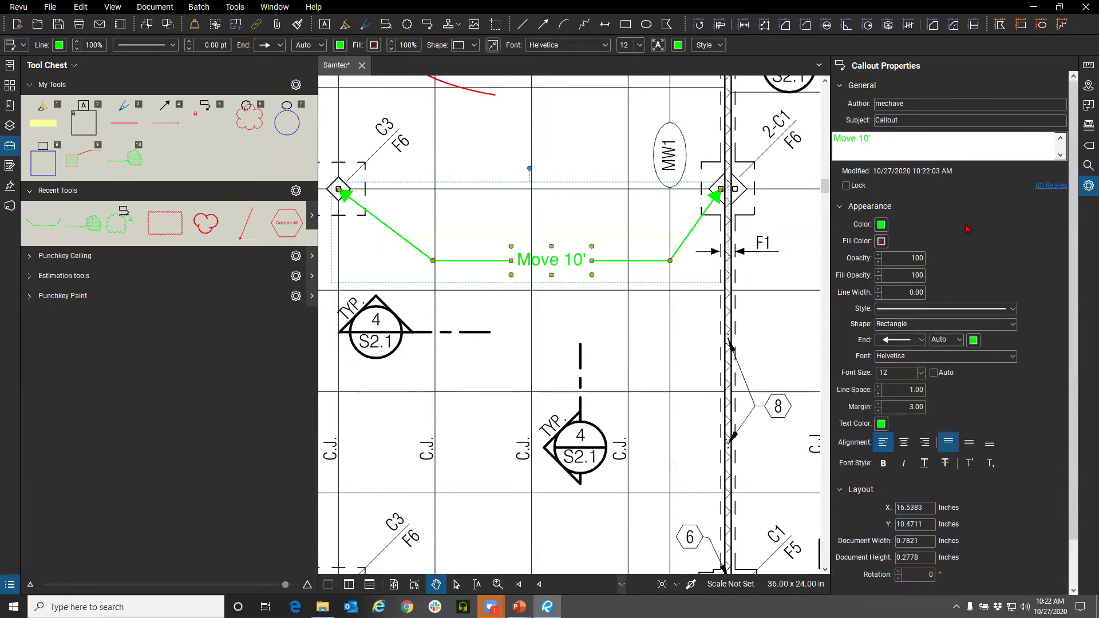
{"action": "left_click_drag", "start_coordinate": [906, 121], "coordinate": [837, 123]}
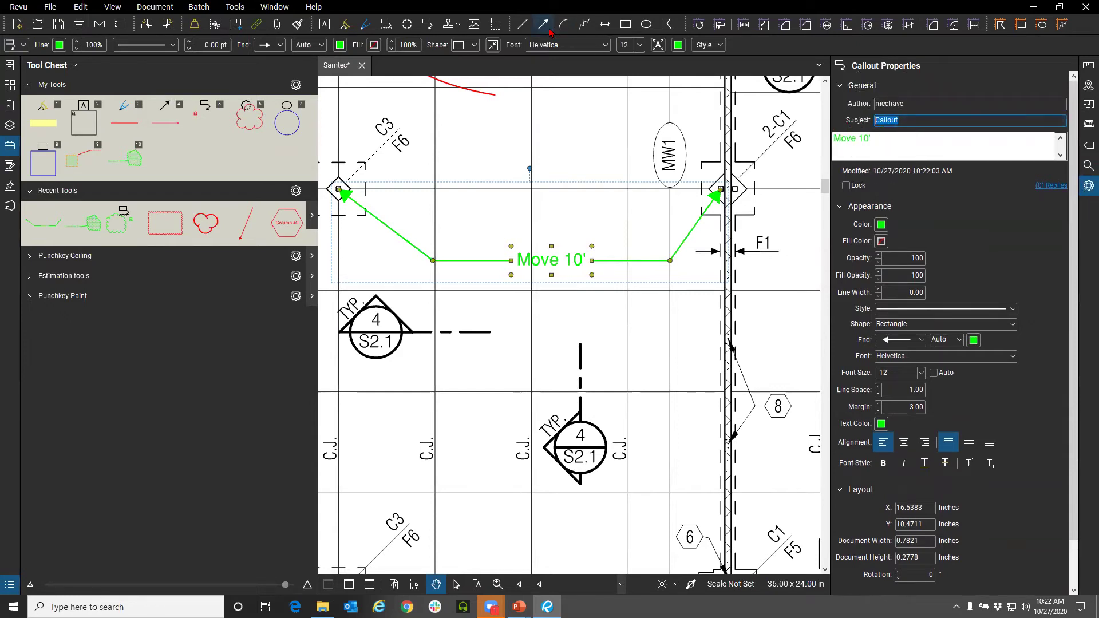
{"action": "left_click", "coordinate": [924, 122]}
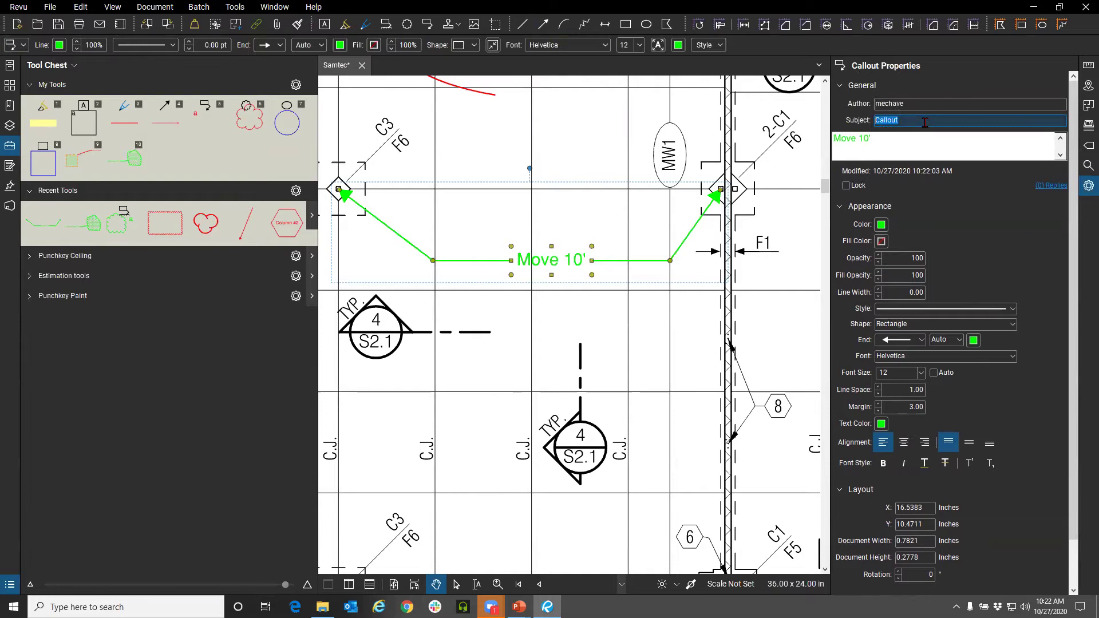
{"action": "type", "text": "Struc"}
{"action": "left_click", "coordinate": [931, 147]}
Step: Add the "Move 10'" callout to the My Tools set of the Tool Chest and hide the markup properties
{"action": "left_click", "coordinate": [602, 262]}
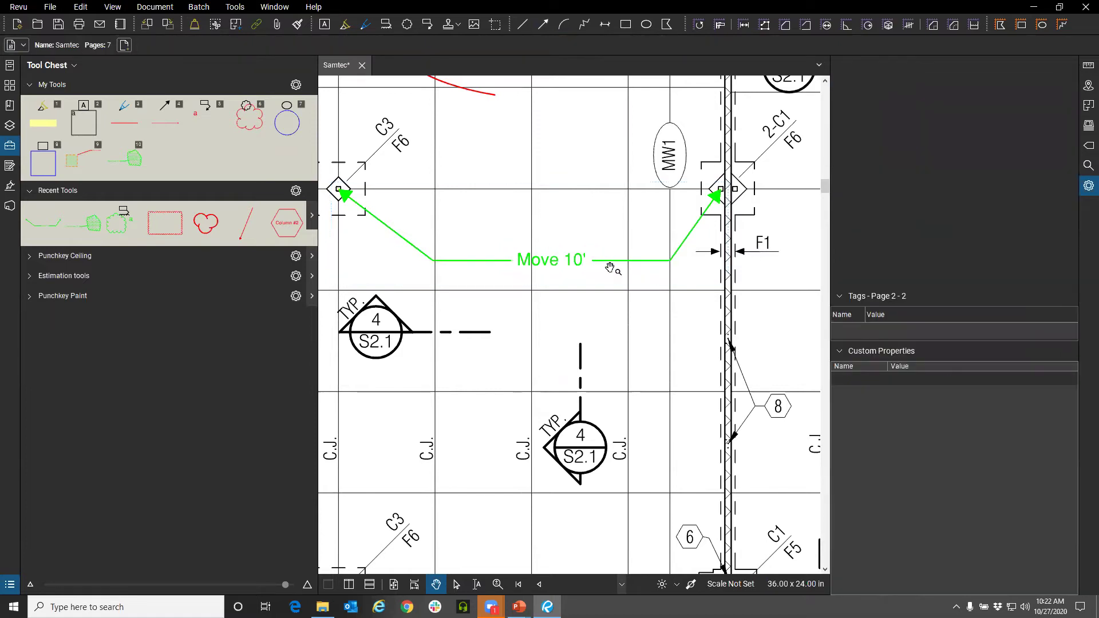
{"action": "right_click", "coordinate": [605, 261]}
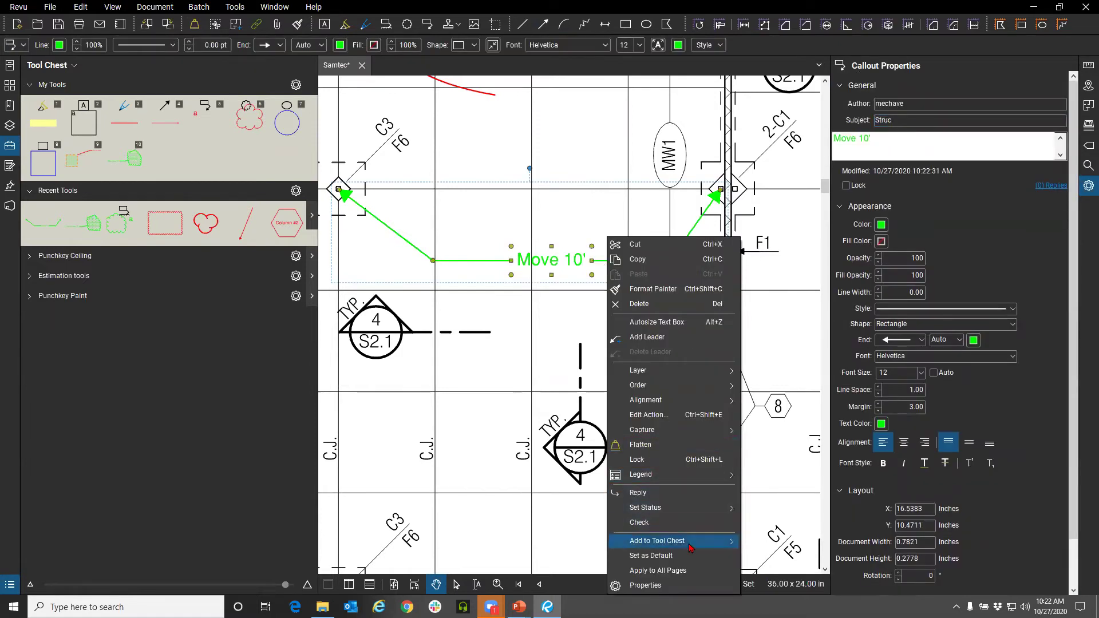
{"action": "mouse_move", "coordinate": [687, 541]}
{"action": "left_click", "coordinate": [770, 540]}
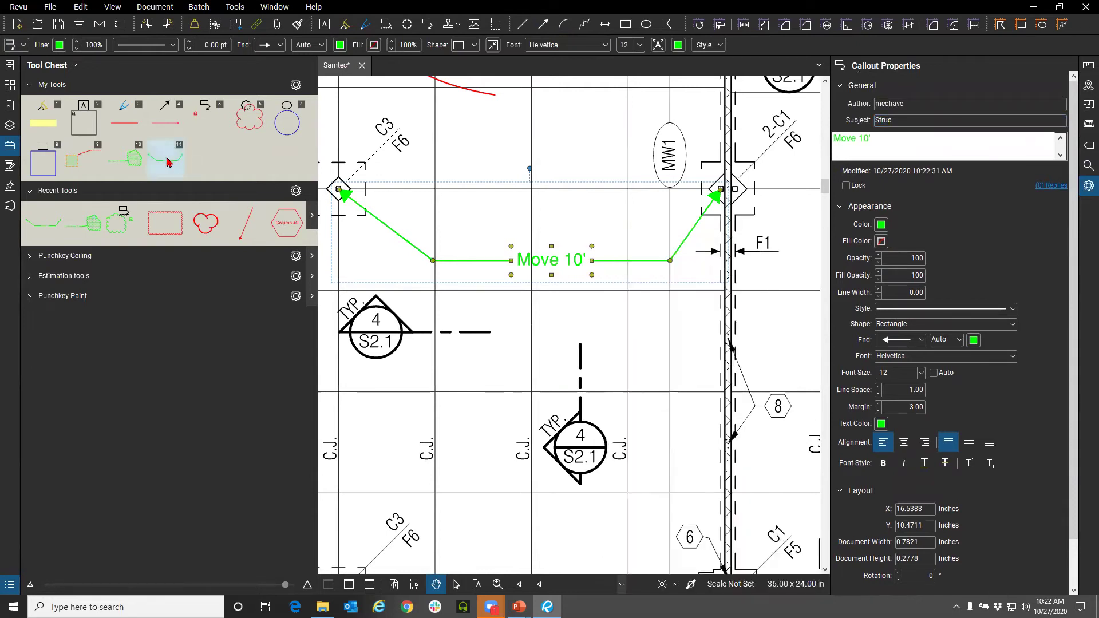
{"action": "left_click", "coordinate": [1089, 185]}
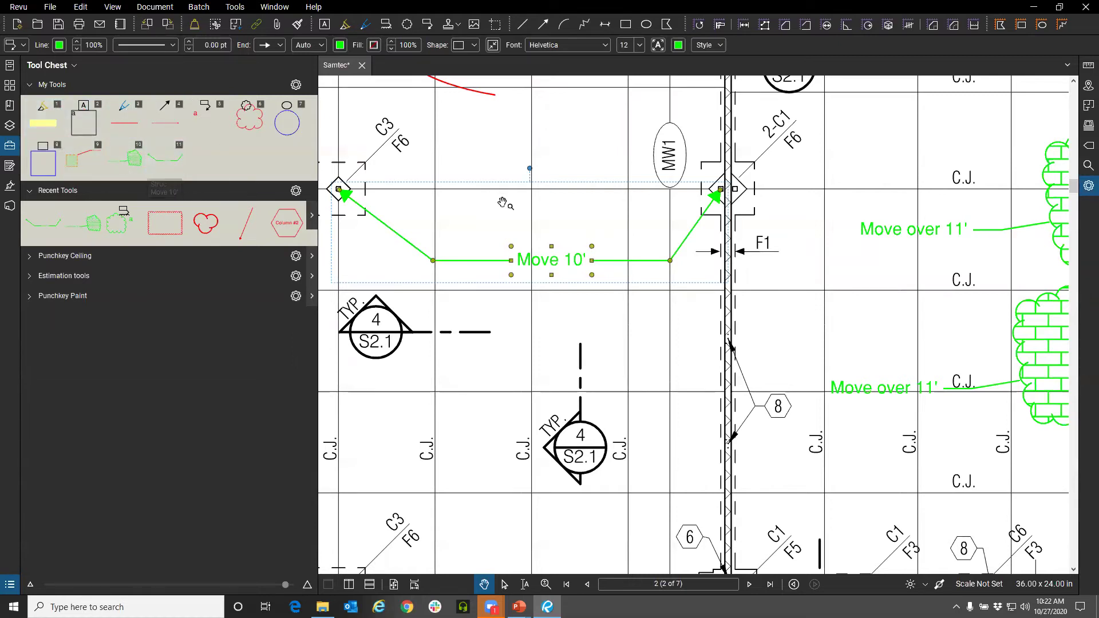
Step: Switch the new "Move 10'" callout tool in My Tools to properties mode and activate the Callout tool
{"action": "scroll", "coordinate": [546, 218], "scroll_direction": "down", "scroll_amount": 3}
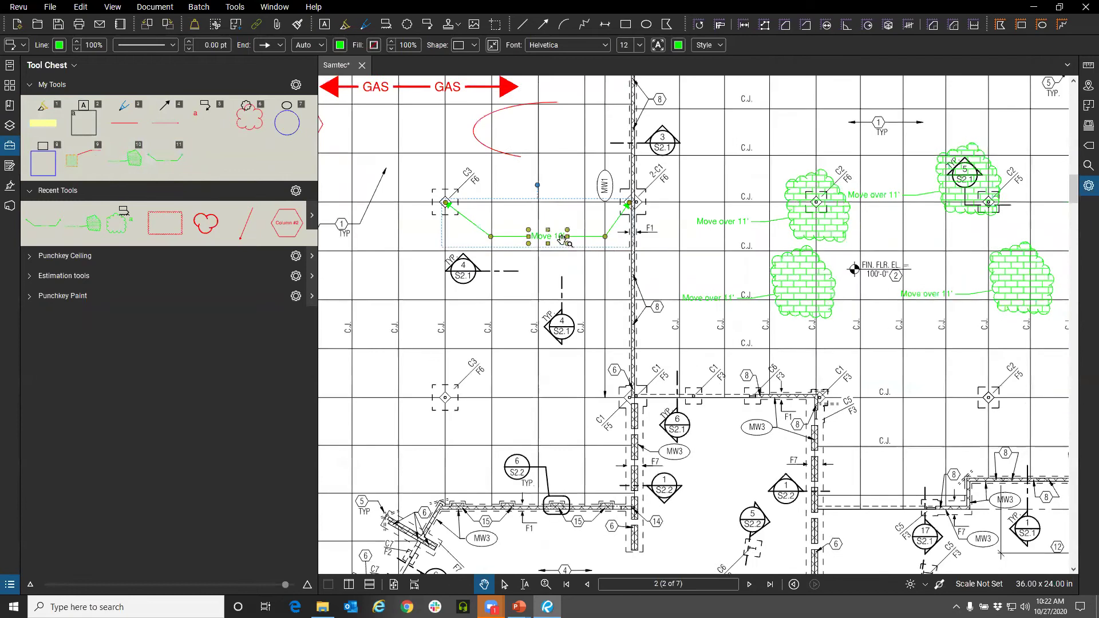
{"action": "scroll", "coordinate": [564, 239], "scroll_direction": "up", "scroll_amount": 3}
{"action": "left_click", "coordinate": [176, 163]}
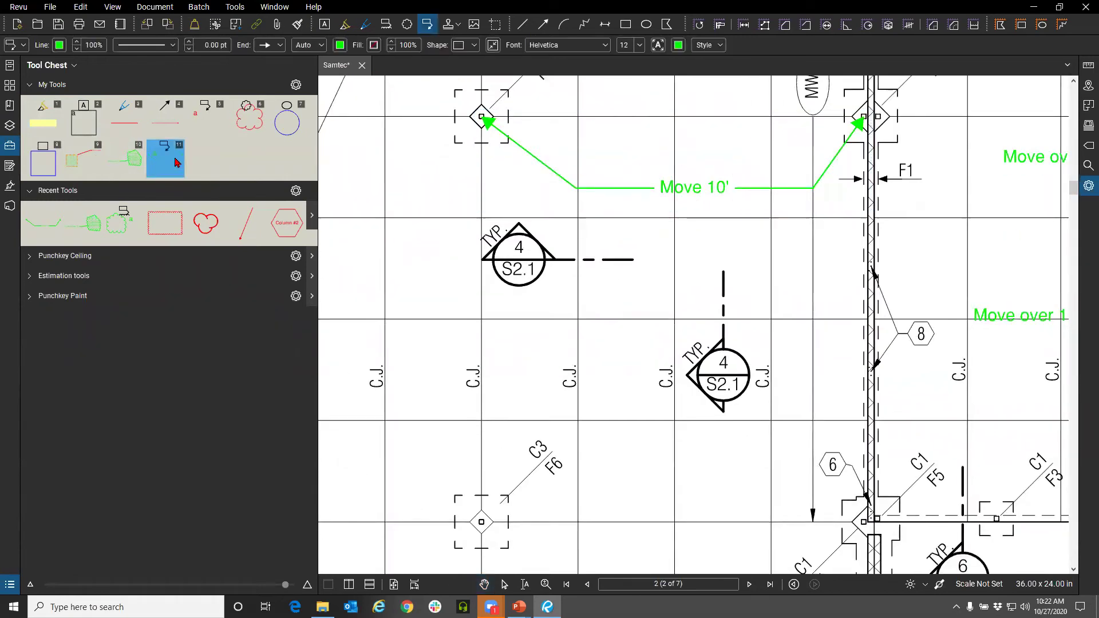
{"action": "scroll", "coordinate": [507, 265], "scroll_direction": "down", "scroll_amount": 3}
{"action": "key", "text": "Escape"}
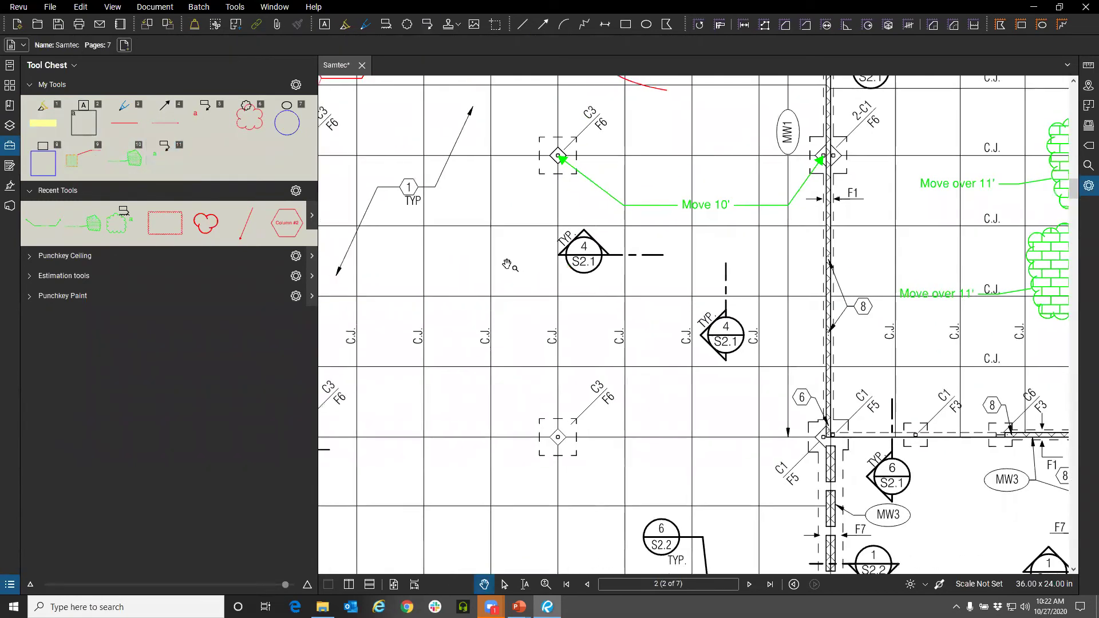
{"action": "key", "text": "q"}
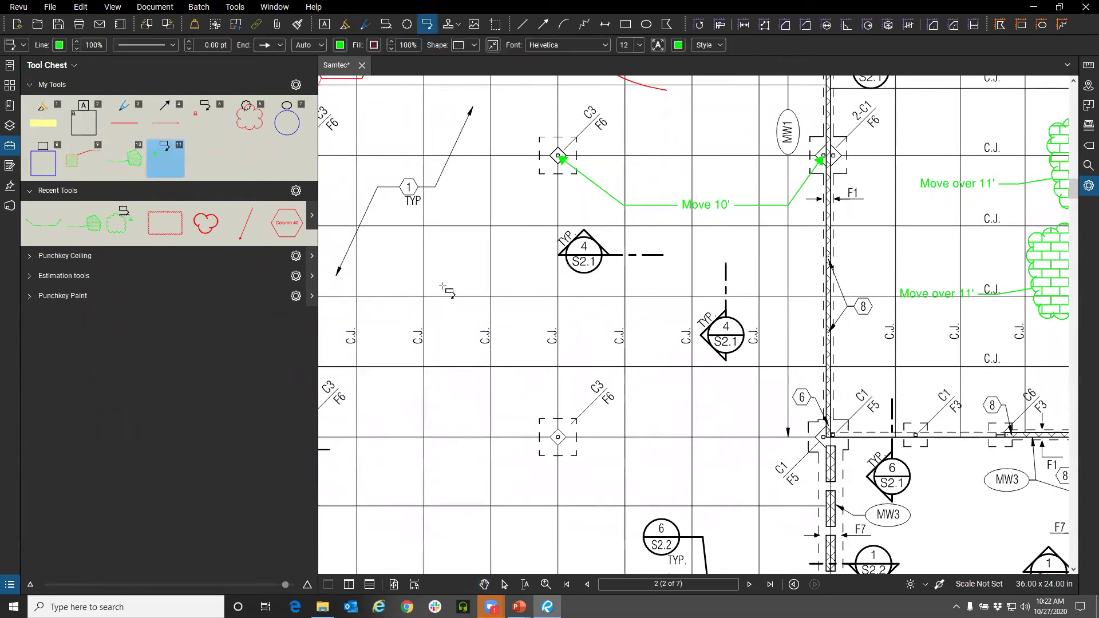
Step: Place a callout below the "Move 10'" callout, with its arrow on the C3/F6 column and its text box to the lower left
{"action": "scroll", "coordinate": [446, 286], "scroll_direction": "up", "scroll_amount": 3}
{"action": "scroll", "coordinate": [570, 273], "scroll_direction": "left", "scroll_amount": 2}
{"action": "scroll", "coordinate": [534, 294], "scroll_direction": "down", "scroll_amount": 3}
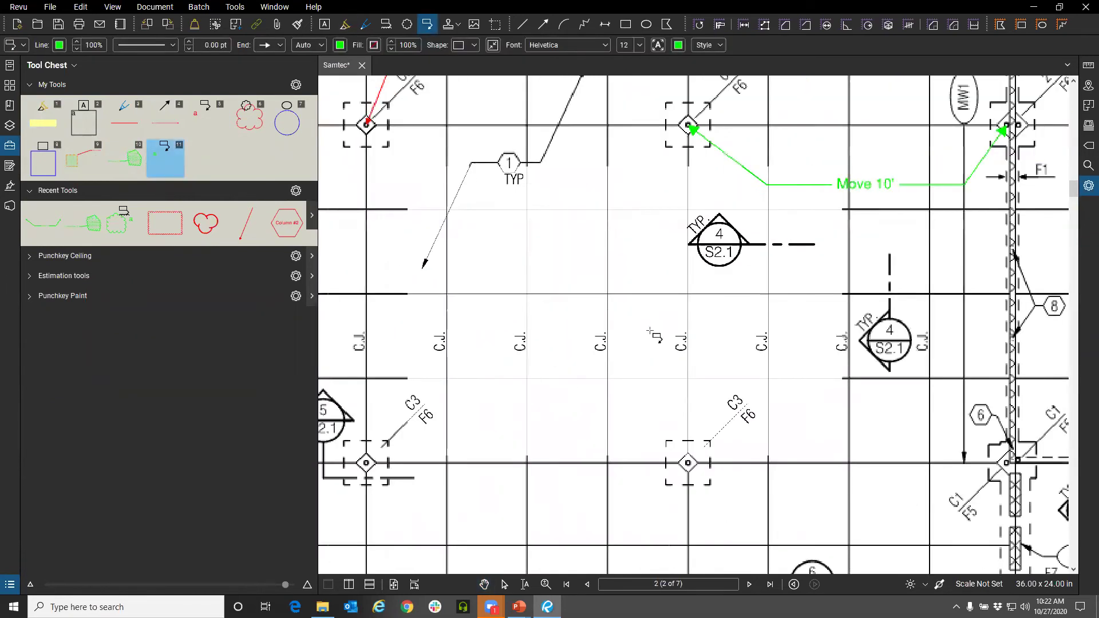
{"action": "scroll", "coordinate": [678, 384], "scroll_direction": "up", "scroll_amount": 1}
{"action": "left_click_drag", "start_coordinate": [644, 446], "coordinate": [607, 215]}
{"action": "scroll", "coordinate": [606, 218], "scroll_direction": "up", "scroll_amount": 4}
{"action": "left_click", "coordinate": [635, 199]}
{"action": "left_click", "coordinate": [467, 362]}
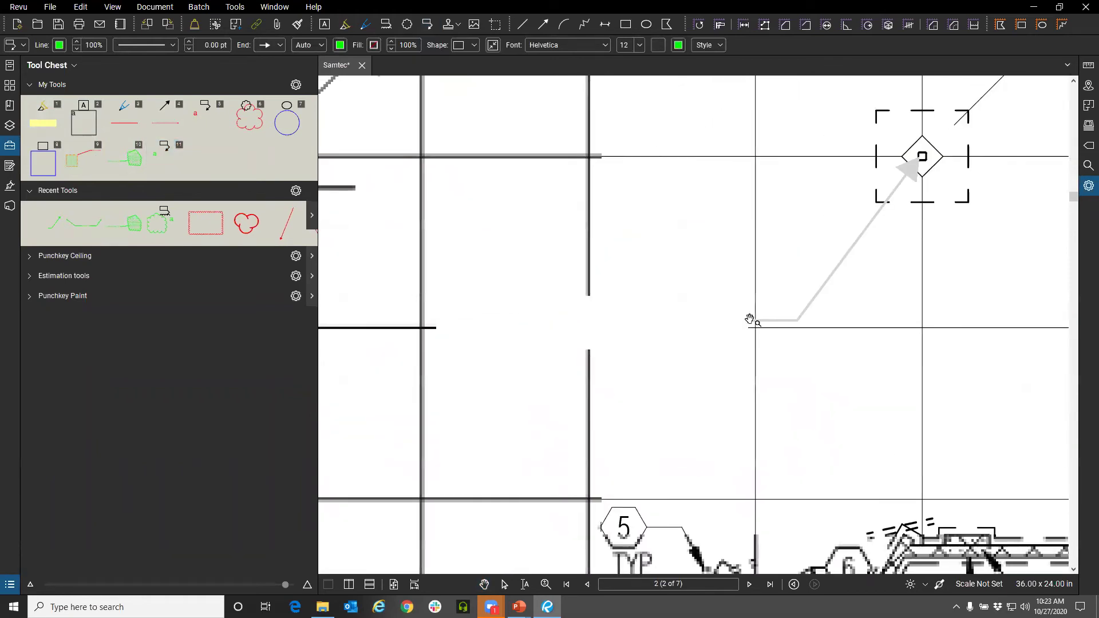
Step: Enter Move 5" as the text of the new callout and finish editing it
{"action": "type", "text": "Move "}
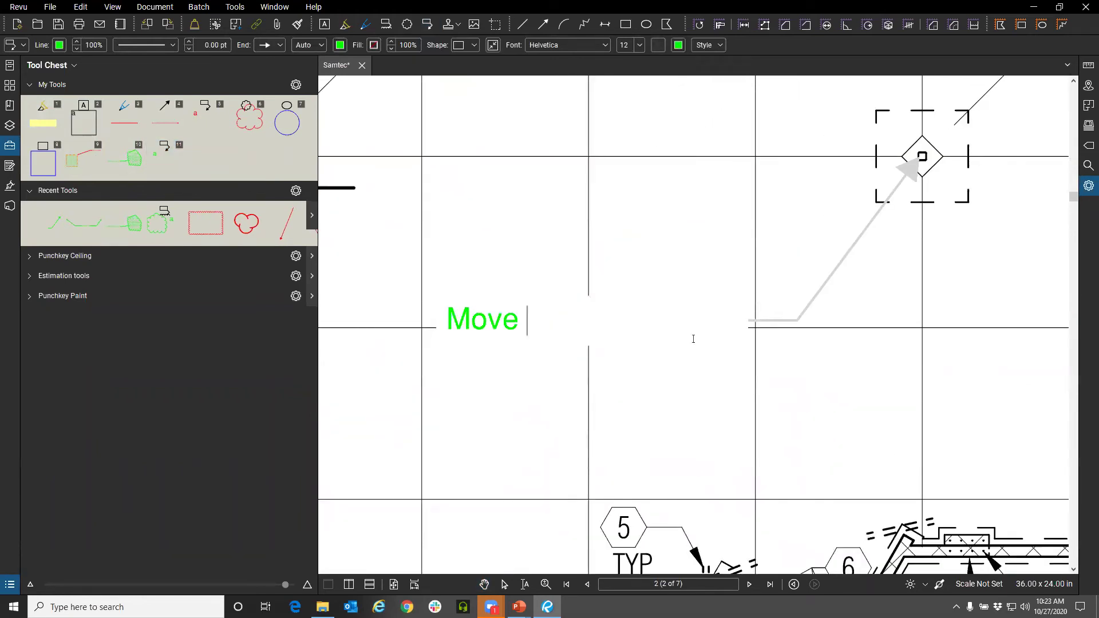
{"action": "type", "text": "5\""}
{"action": "left_click", "coordinate": [554, 401]}
{"action": "left_click", "coordinate": [588, 393]}
{"action": "scroll", "coordinate": [589, 394], "scroll_direction": "down", "scroll_amount": 1}
{"action": "left_click_drag", "start_coordinate": [538, 393], "coordinate": [320, 378]}
{"action": "key", "text": "ctrl"}
{"action": "key", "text": "ctrl"}
{"action": "scroll", "coordinate": [560, 321], "scroll_direction": "down", "scroll_amount": 2}
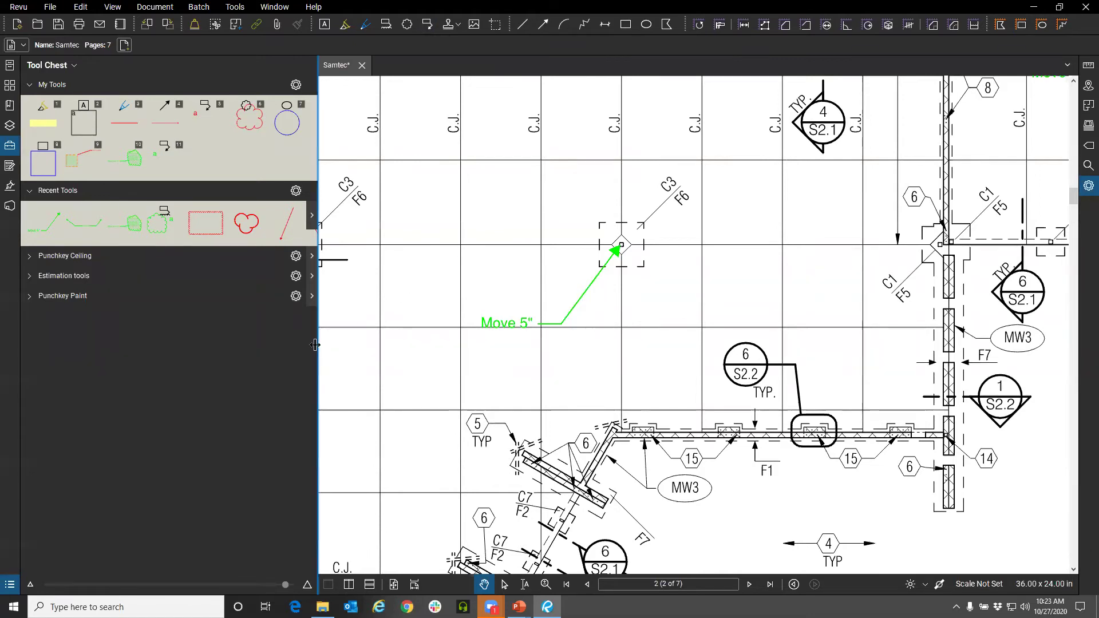
Step: Narrow the Tool Chest, expand the Punchkey Paint set and display its tools in Detail view
{"action": "left_click_drag", "start_coordinate": [314, 345], "coordinate": [201, 347]}
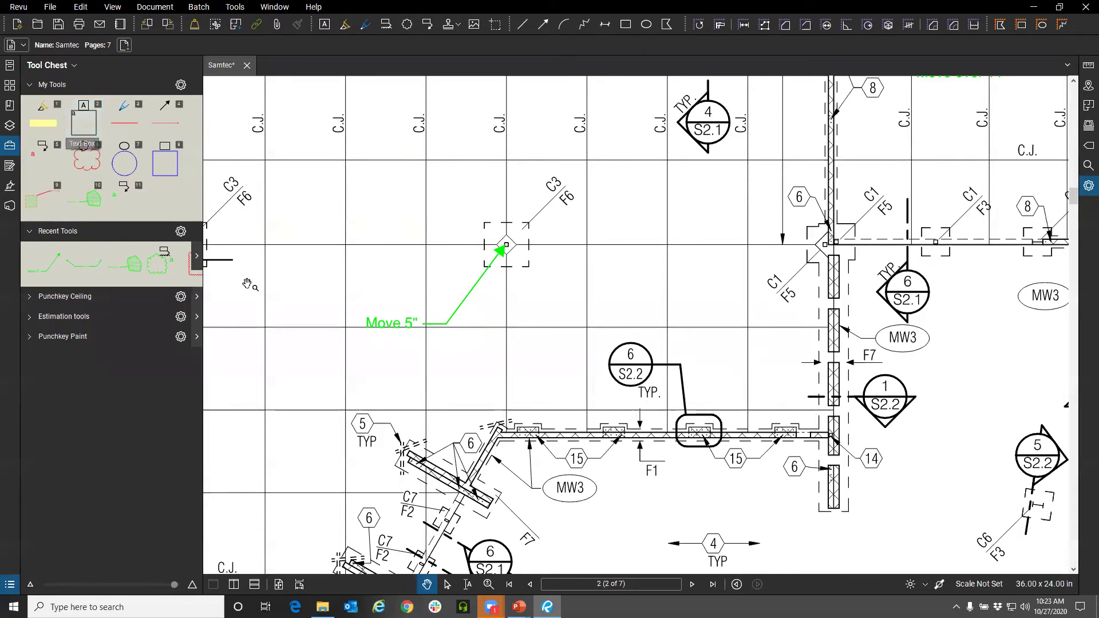
{"action": "left_click", "coordinate": [30, 341]}
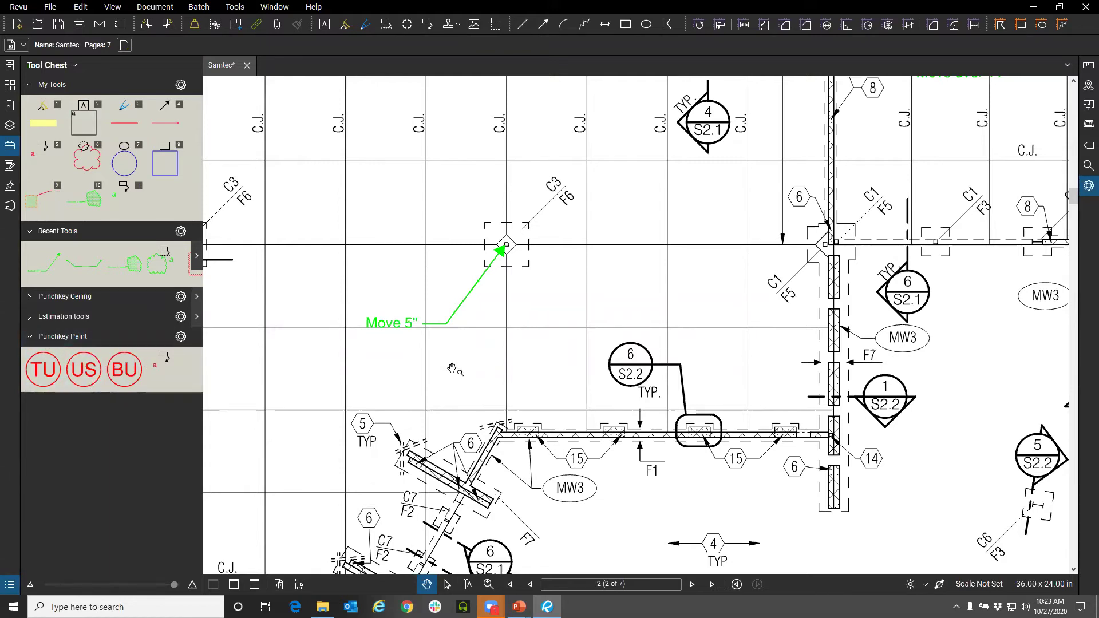
{"action": "scroll", "coordinate": [451, 369], "scroll_direction": "down", "scroll_amount": 2}
{"action": "scroll", "coordinate": [508, 432], "scroll_direction": "down", "scroll_amount": 3}
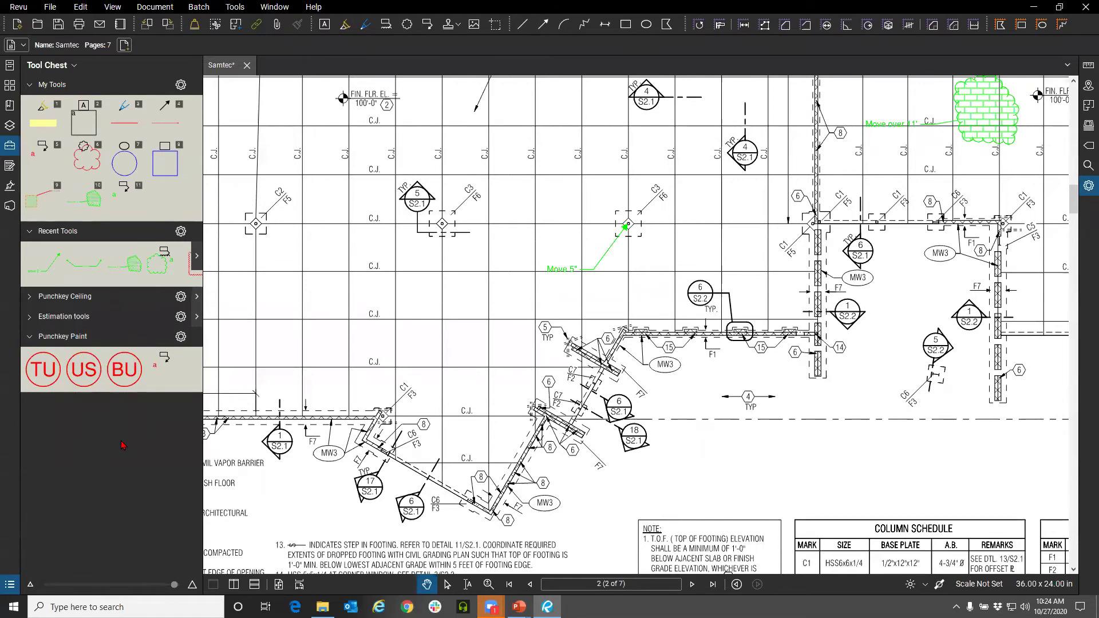
{"action": "left_click", "coordinate": [181, 338]}
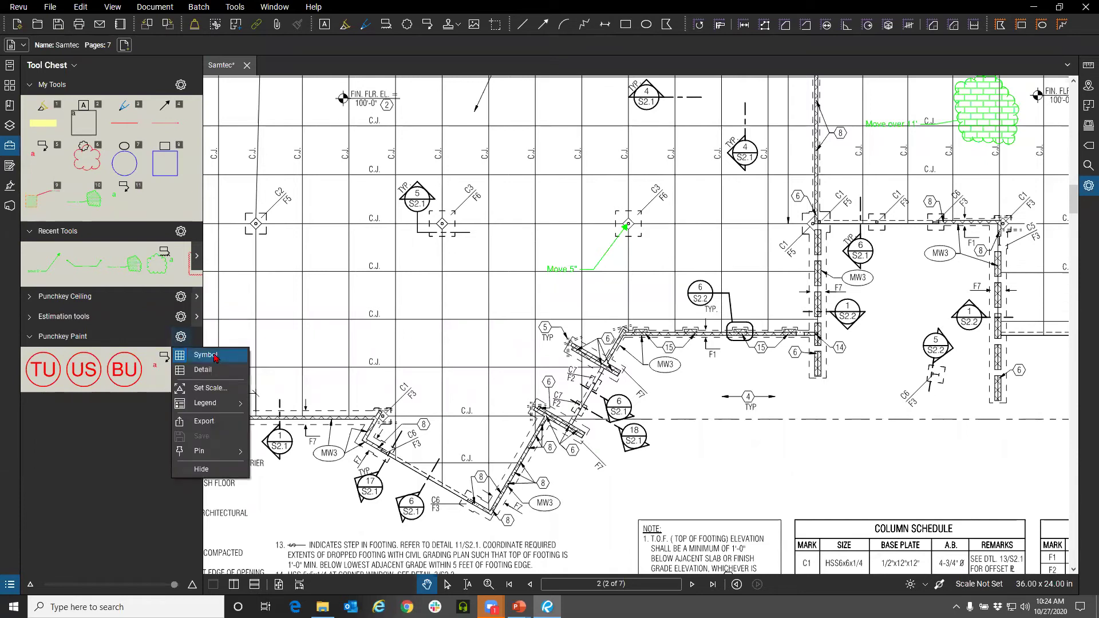
{"action": "left_click", "coordinate": [209, 372]}
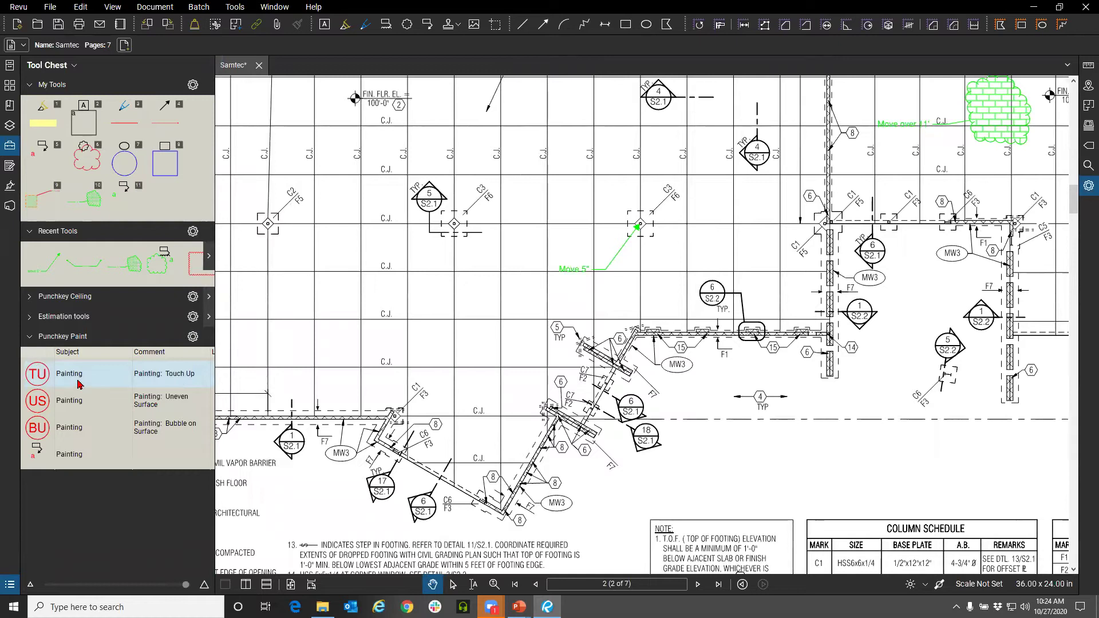
Step: Place the TU (Painting: Touch Up) symbol above the wall beside the C1/F3 column and check its entry in the Markups List
{"action": "left_click", "coordinate": [40, 385]}
{"action": "scroll", "coordinate": [388, 418], "scroll_direction": "up", "scroll_amount": 3}
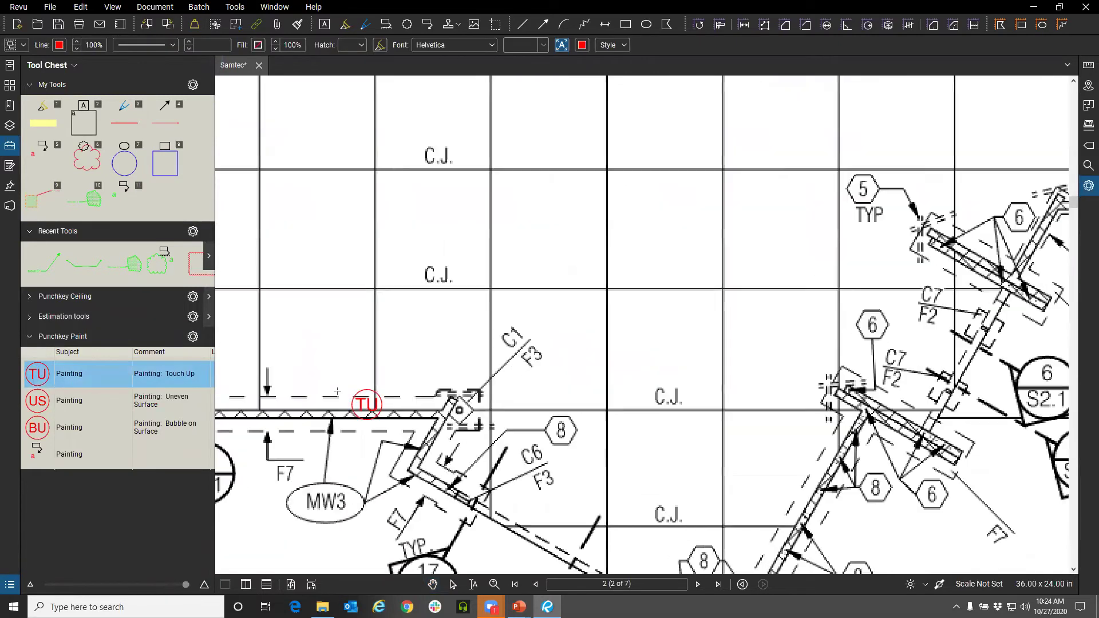
{"action": "left_click", "coordinate": [354, 375]}
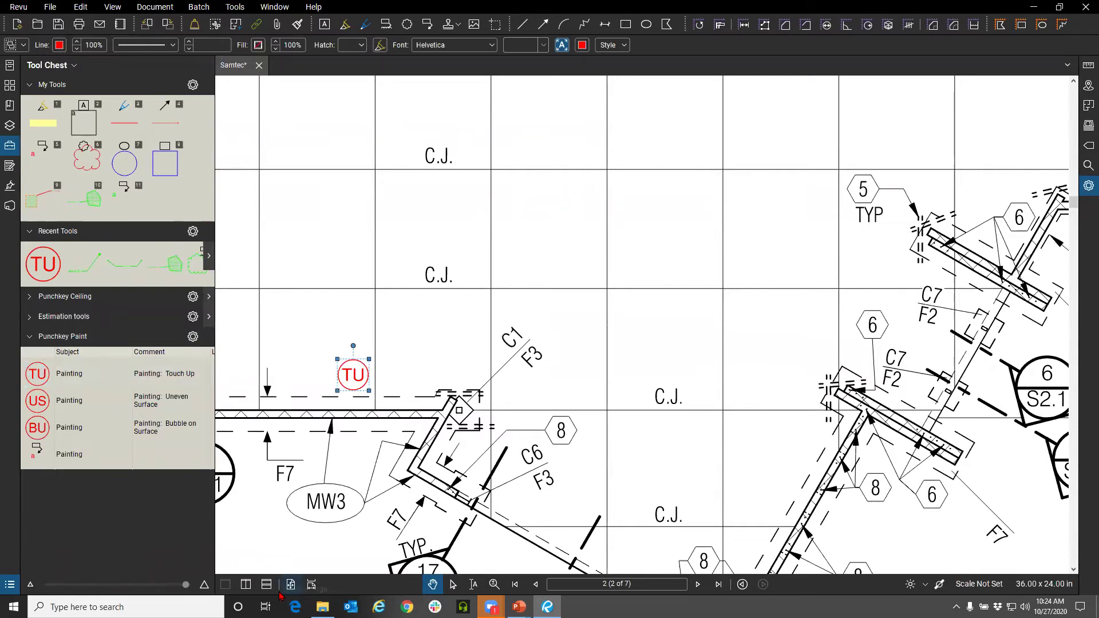
{"action": "left_click_drag", "start_coordinate": [276, 592], "coordinate": [296, 300]}
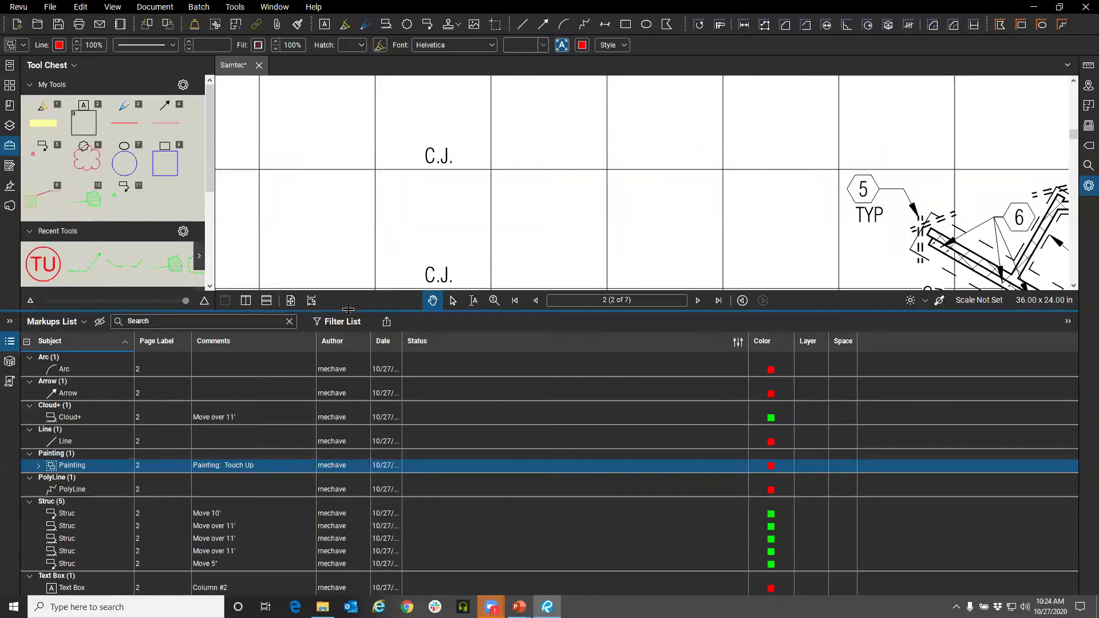
{"action": "left_click_drag", "start_coordinate": [353, 311], "coordinate": [353, 587]}
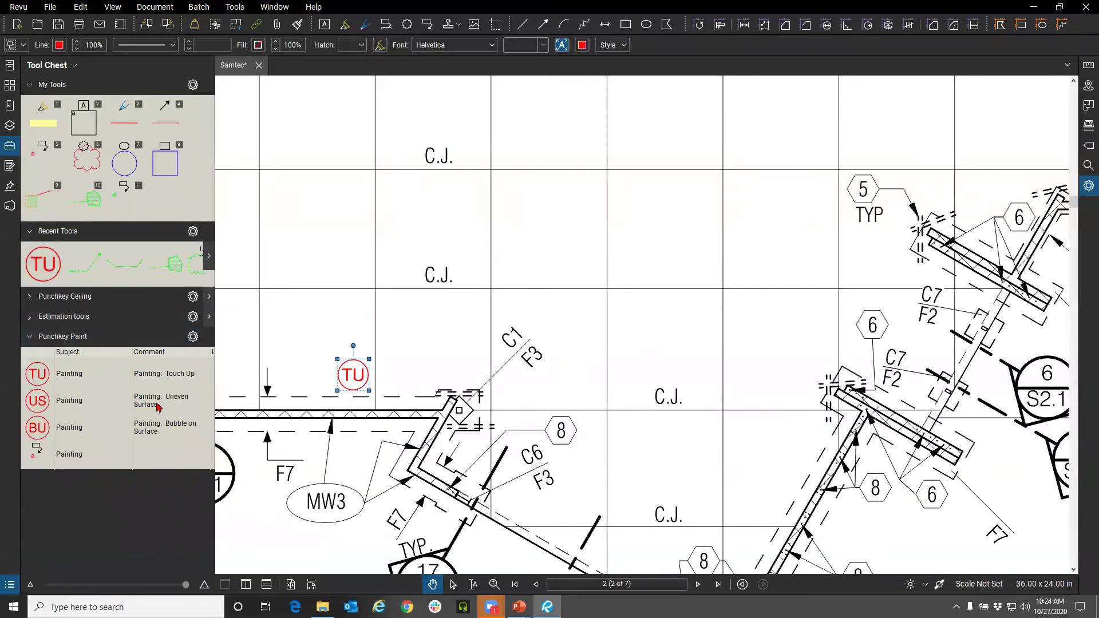
Step: Display the My Tools set in Detail view and look through its subjects and comments
{"action": "left_click", "coordinate": [193, 337]}
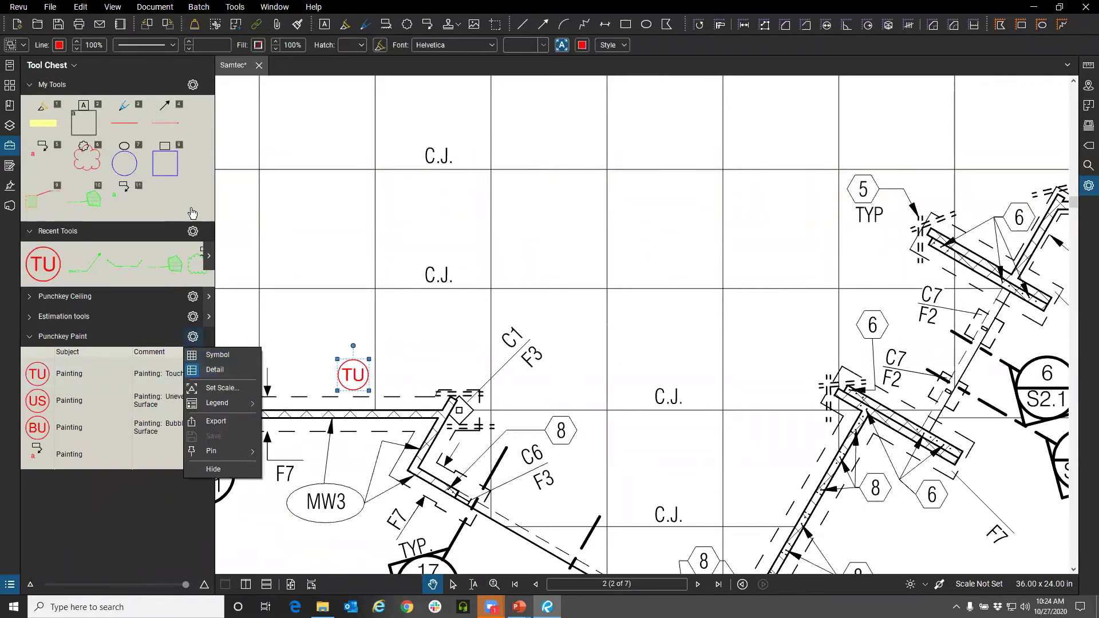
{"action": "left_click", "coordinate": [193, 85]}
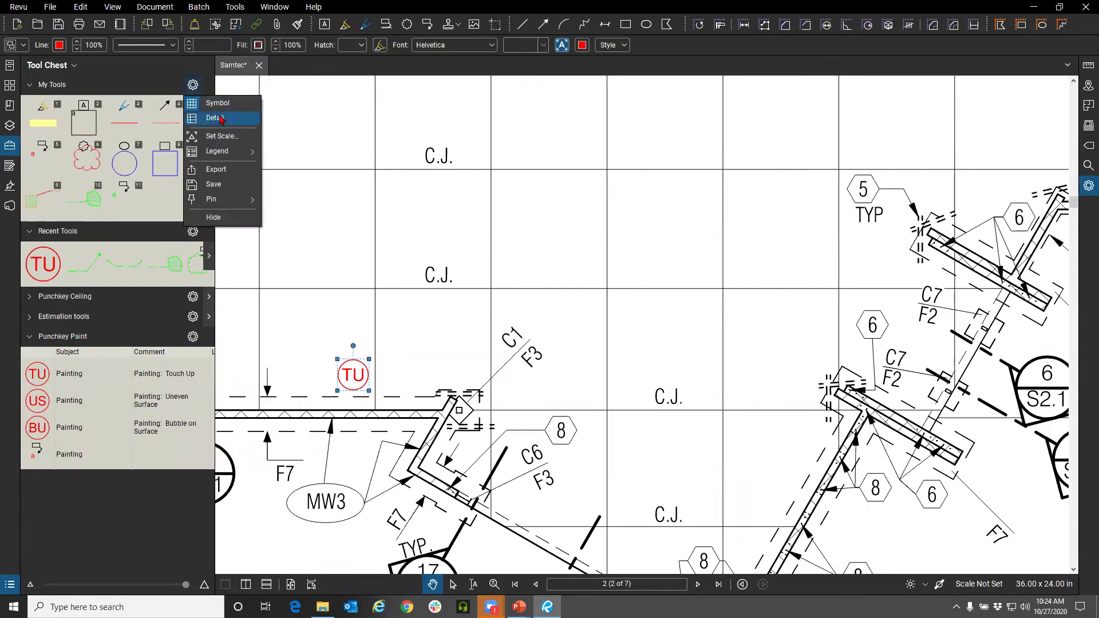
{"action": "left_click", "coordinate": [220, 119]}
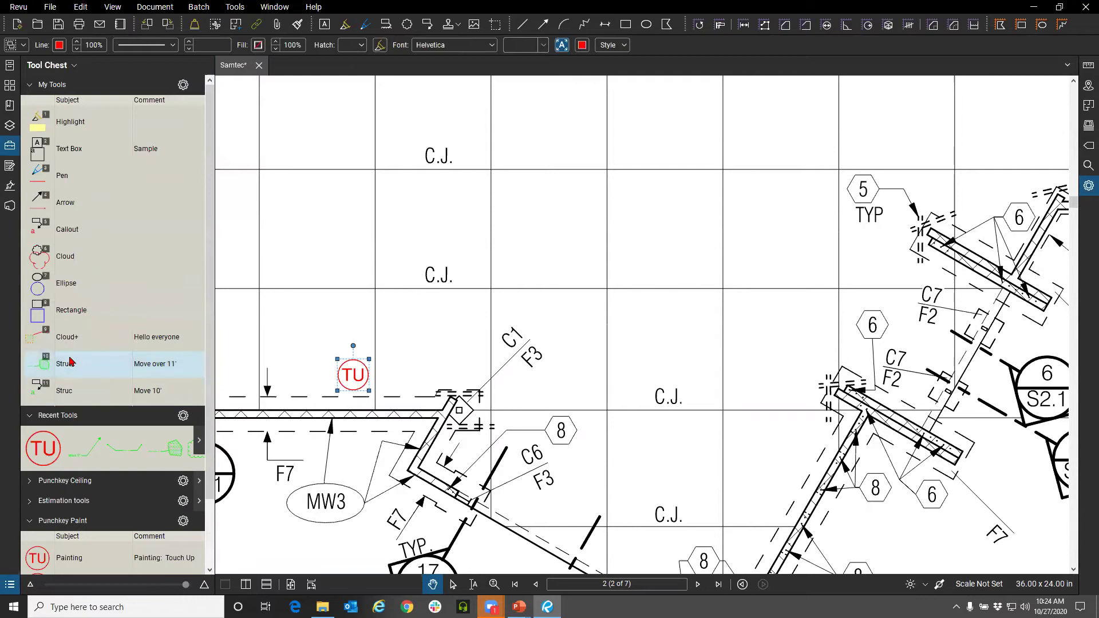
{"action": "scroll", "coordinate": [86, 390], "scroll_direction": "down", "scroll_amount": 3}
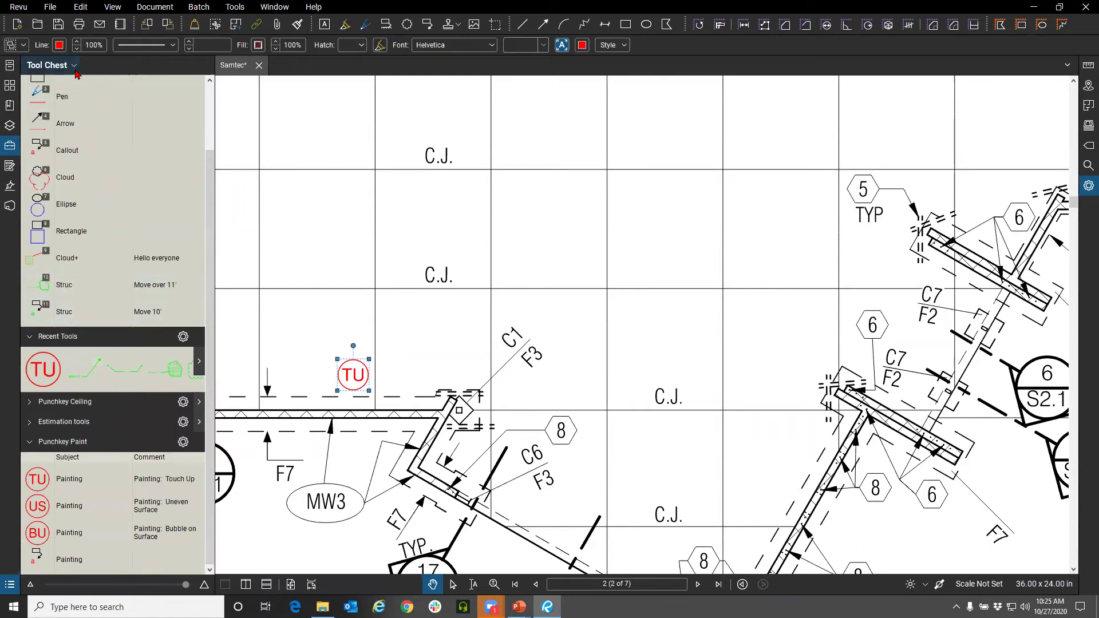
Step: Review the available tool sets and their file paths in Manage Tool Sets, leaving them unchanged
{"action": "left_click", "coordinate": [76, 70]}
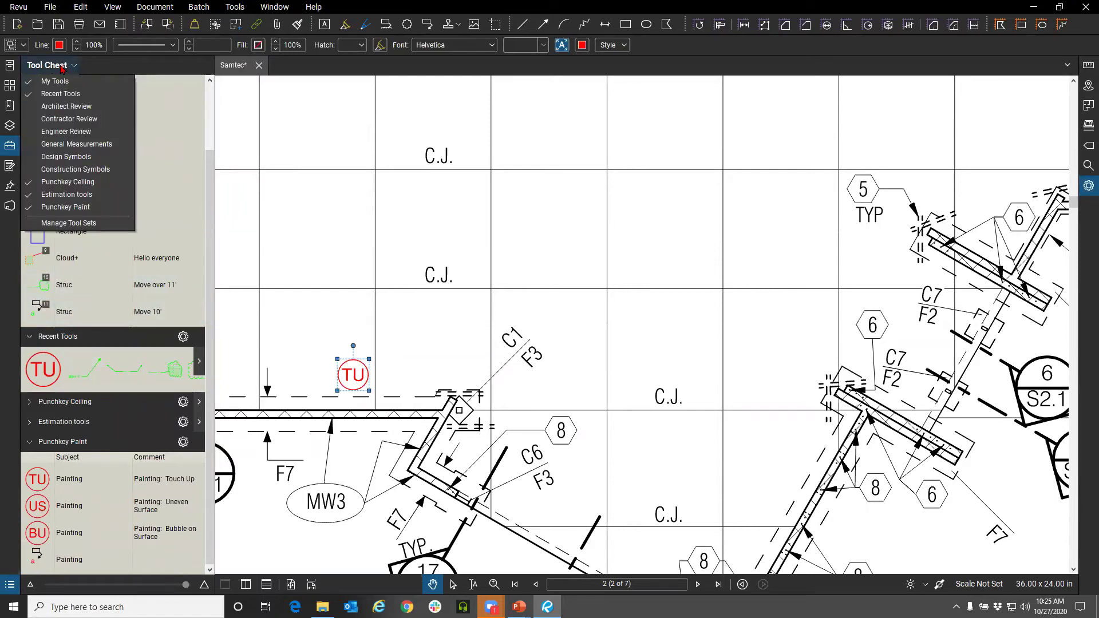
{"action": "left_click", "coordinate": [68, 224]}
{"action": "left_click_drag", "start_coordinate": [411, 202], "coordinate": [282, 160]}
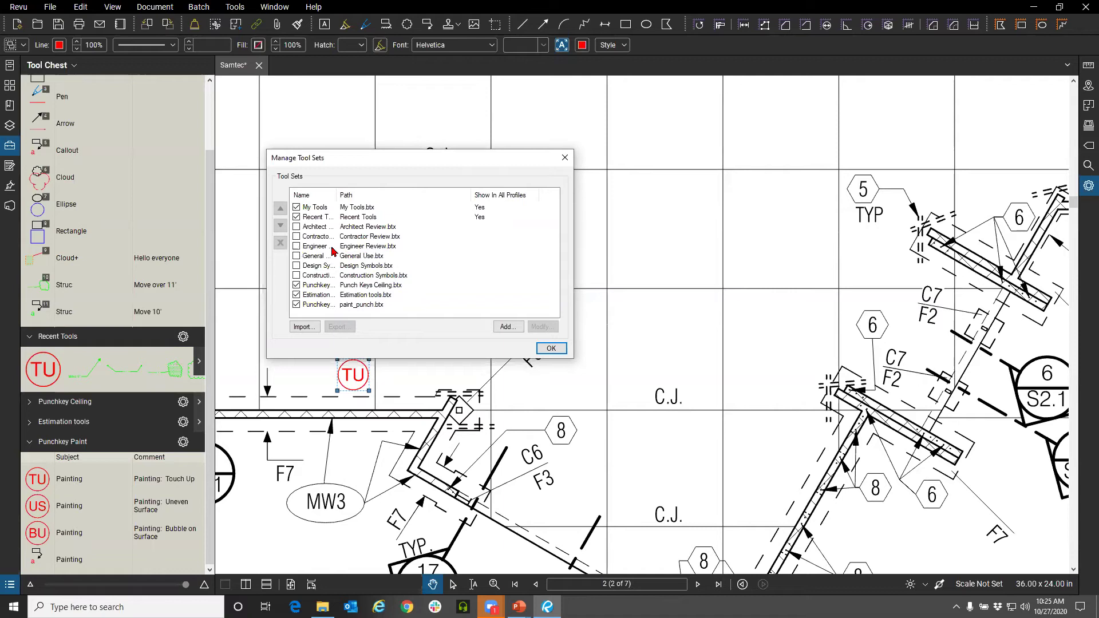
{"action": "left_click", "coordinate": [550, 348]}
Step: Show the Engineer Review tool set in the Tool Chest
{"action": "left_click", "coordinate": [74, 66]}
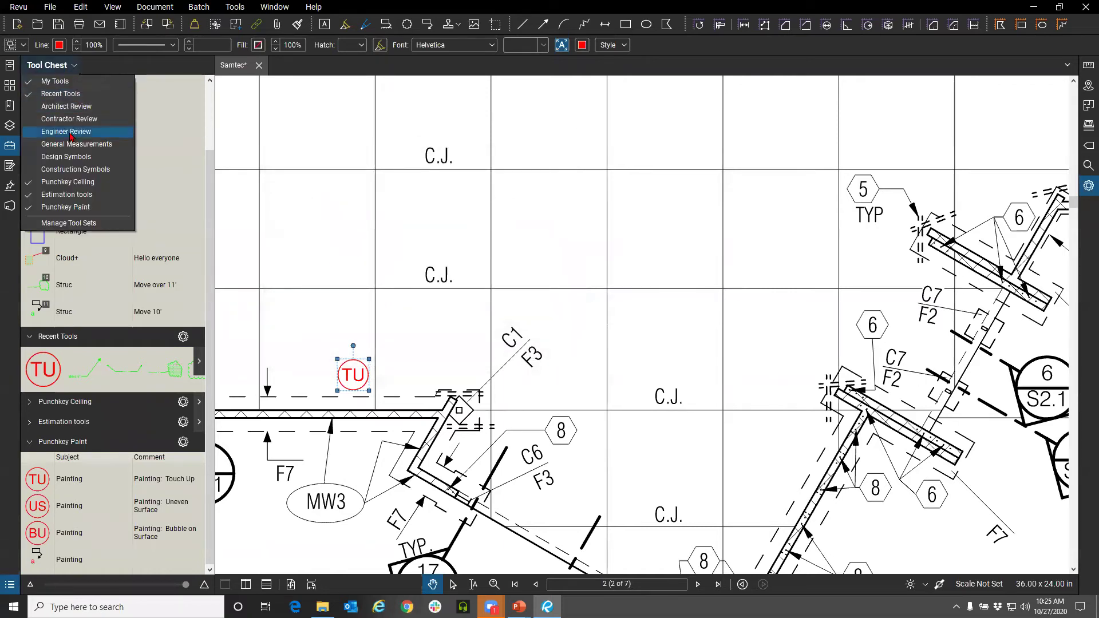
{"action": "left_click", "coordinate": [45, 133]}
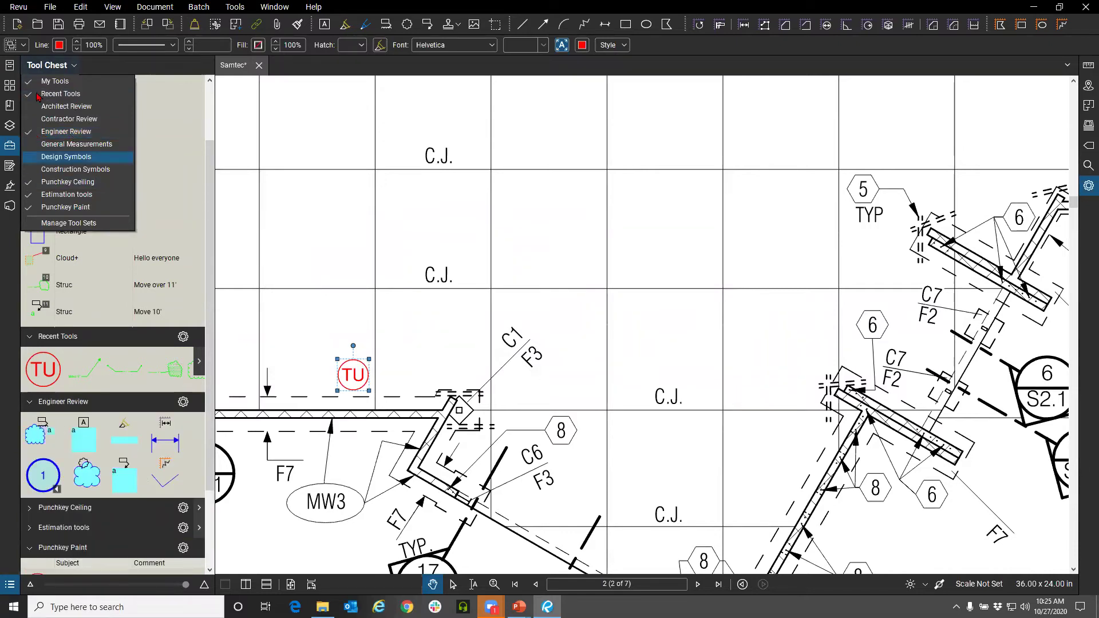
{"action": "left_click", "coordinate": [141, 65]}
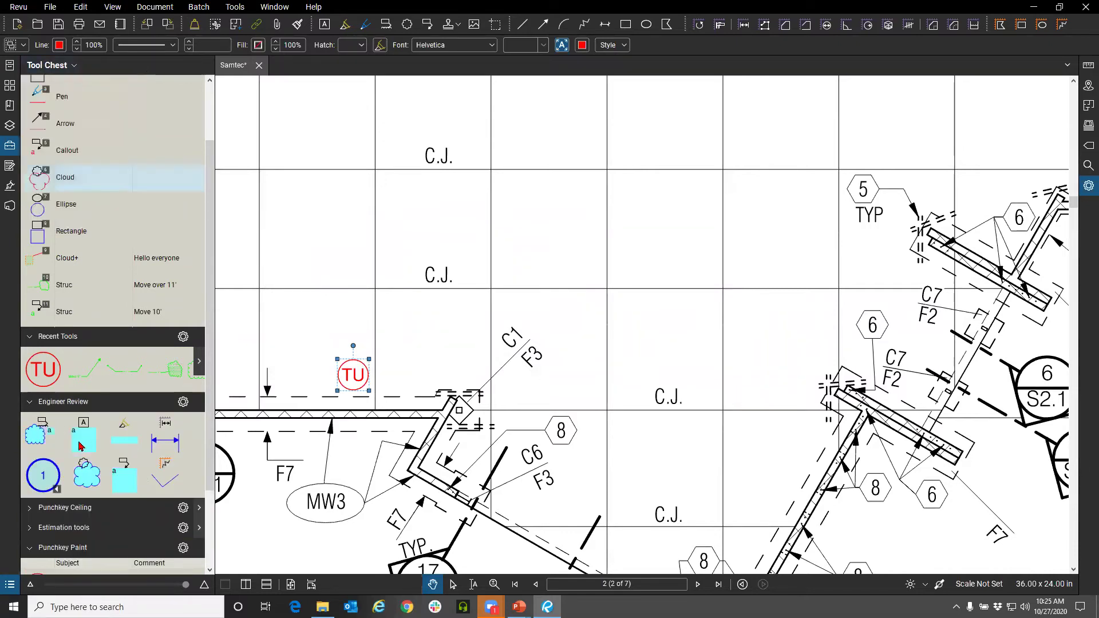
Step: Copy the Struc tools "Move 10'" and "Move over 11'" from My Tools into the Engineer Review tool set
{"action": "left_click", "coordinate": [33, 550]}
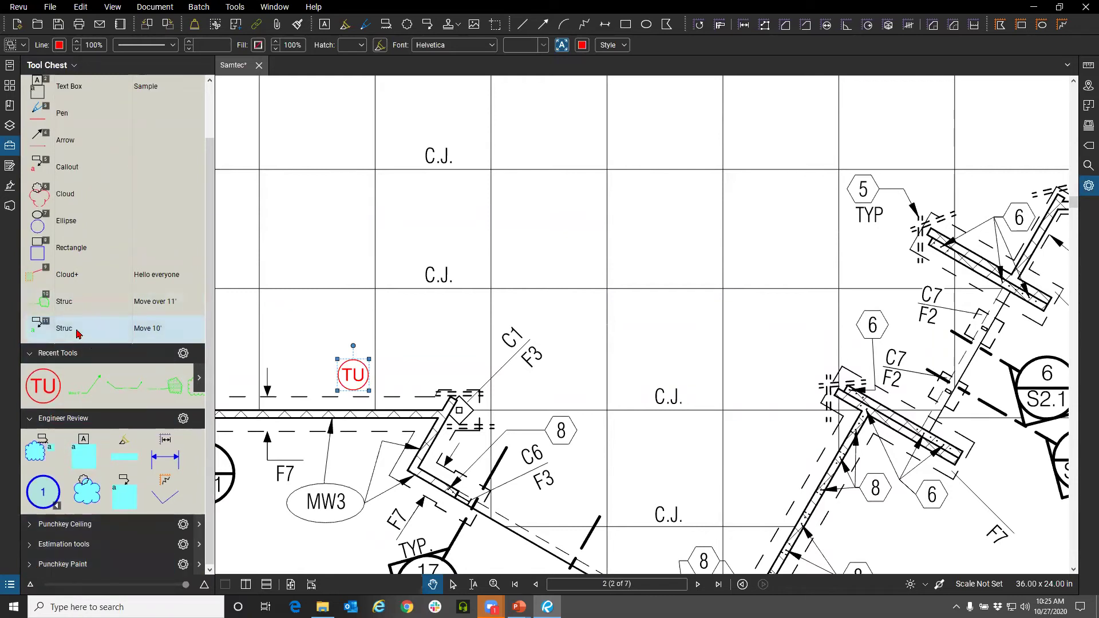
{"action": "left_click_drag", "start_coordinate": [79, 334], "coordinate": [183, 487]}
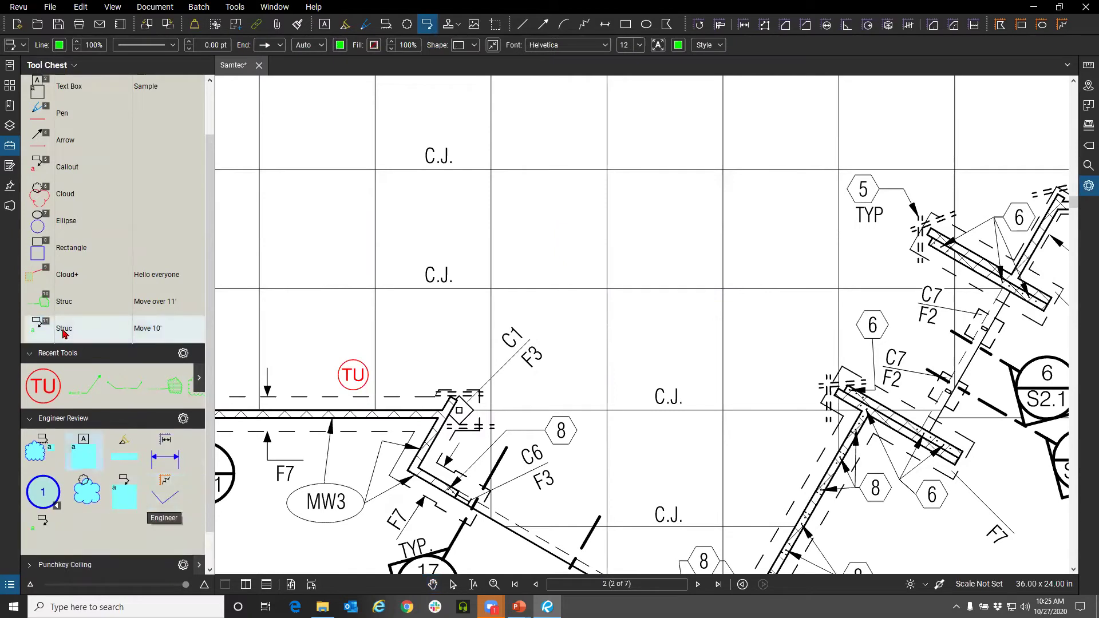
{"action": "left_click_drag", "start_coordinate": [92, 402], "coordinate": [95, 532]}
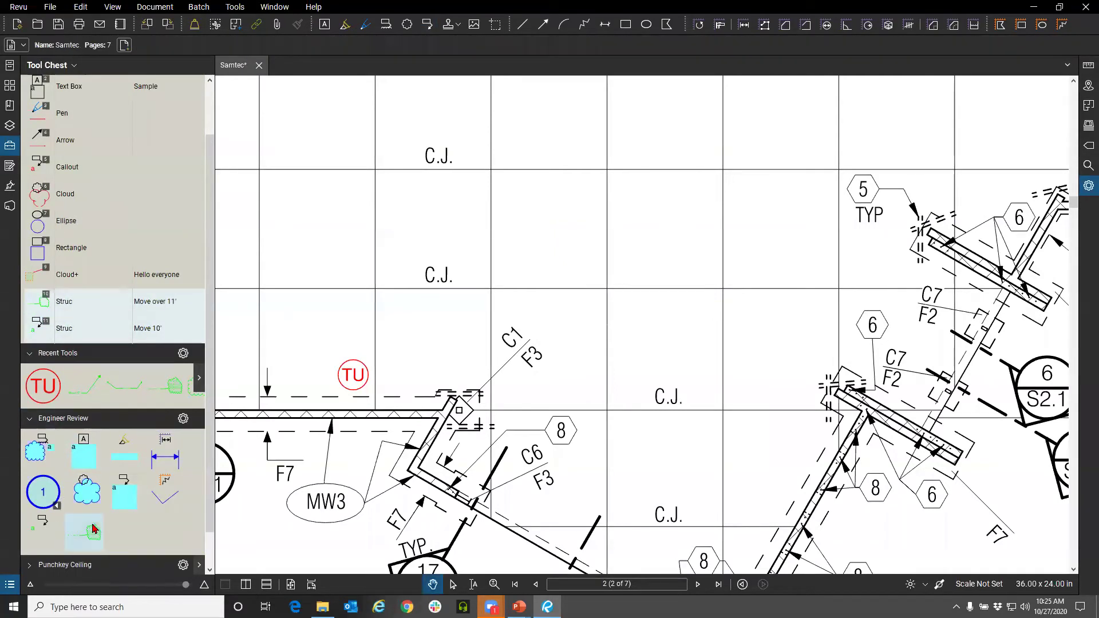
Step: Delete the two Struc tools, "Move over 11'" and "Move 10'", from the My Tools set
{"action": "right_click", "coordinate": [87, 307]}
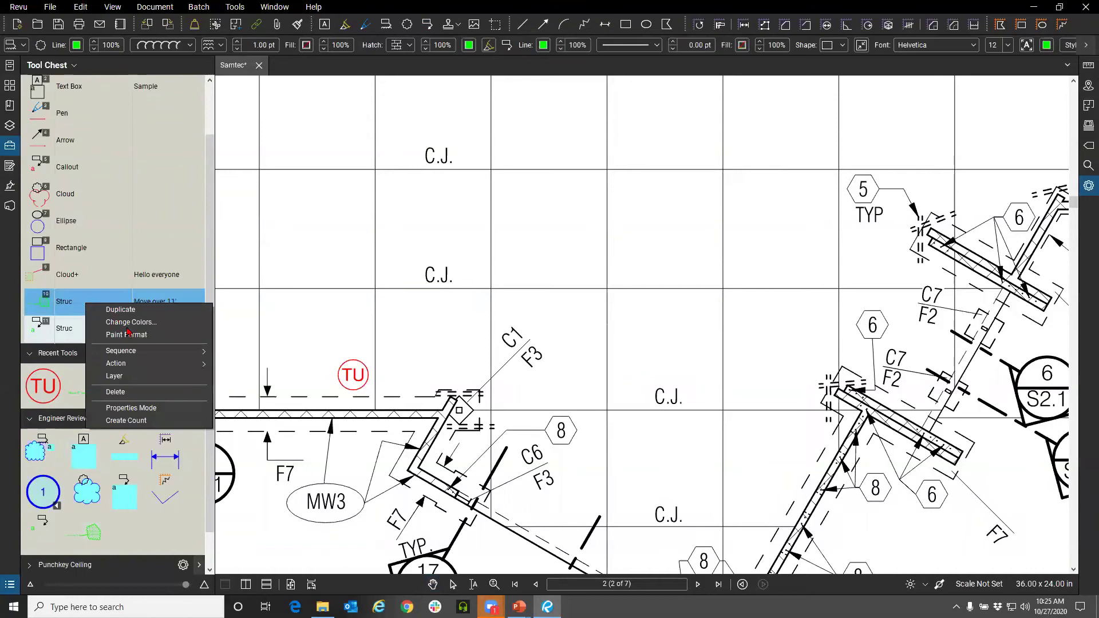
{"action": "left_click", "coordinate": [120, 395]}
{"action": "left_click", "coordinate": [84, 304]}
{"action": "right_click", "coordinate": [84, 304]}
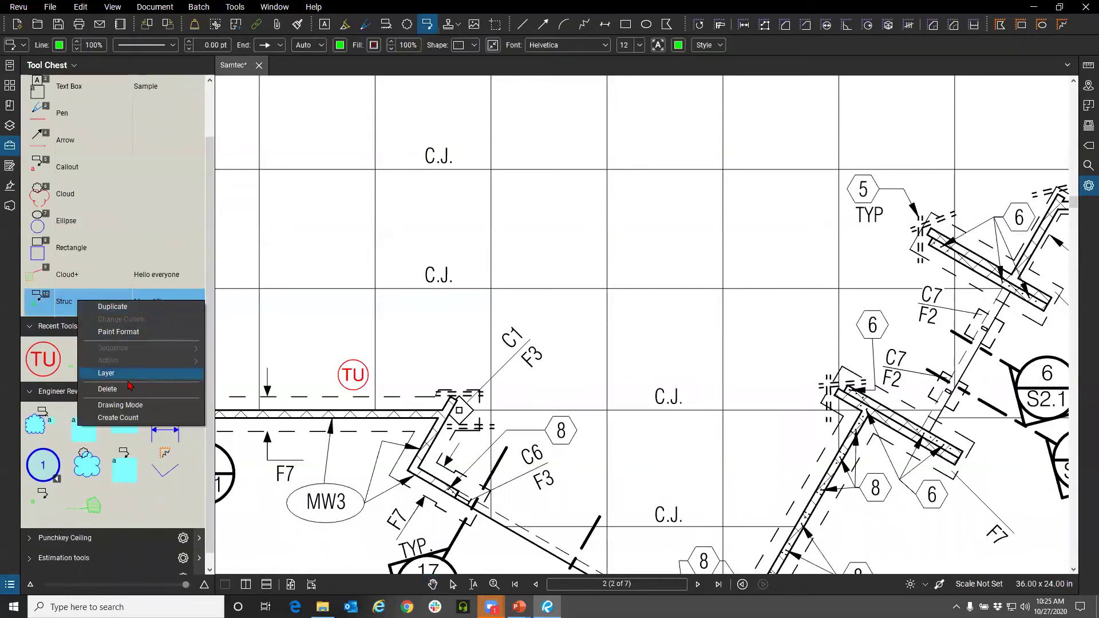
{"action": "left_click", "coordinate": [117, 390]}
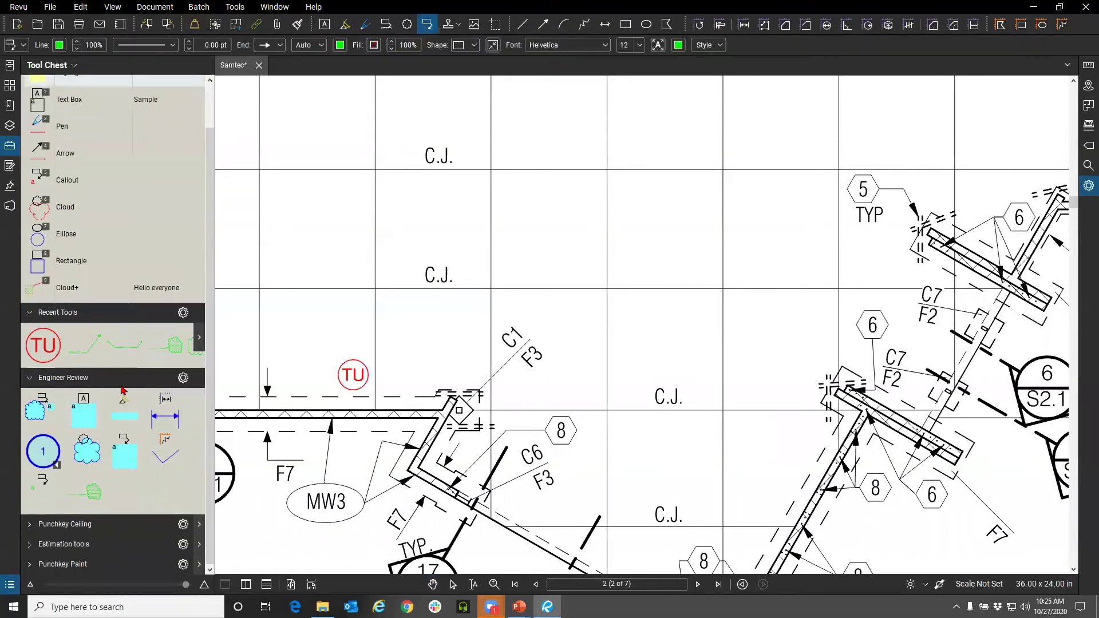
Step: Collapse the Engineer Review and Recent Tools sets in the Tool Chest
{"action": "left_click", "coordinate": [86, 493]}
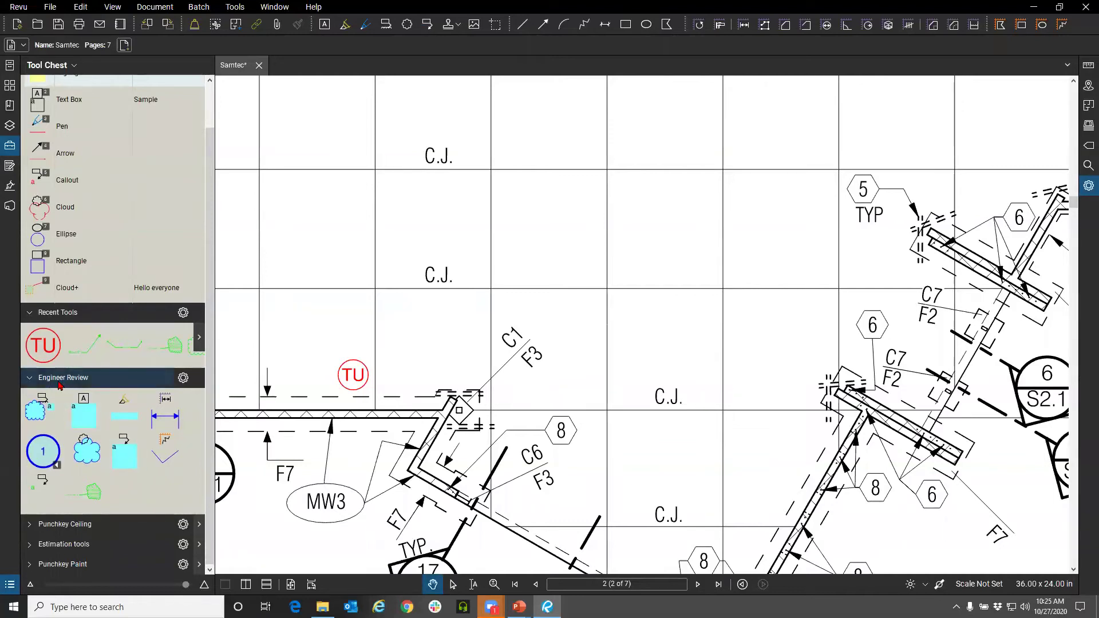
{"action": "left_click", "coordinate": [29, 379]}
{"action": "left_click", "coordinate": [30, 361]}
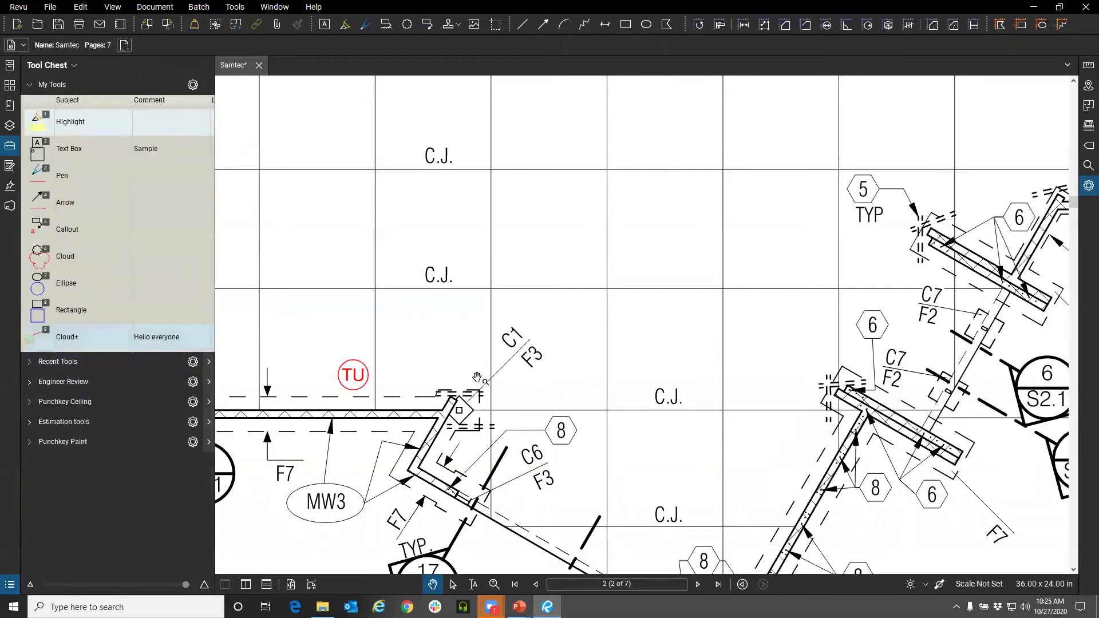
Step: Place one US, one TU and one BU symbol from Punchkey Paint around the C1/F3 column area, and collapse the set
{"action": "scroll", "coordinate": [478, 352], "scroll_direction": "down", "scroll_amount": 5}
{"action": "scroll", "coordinate": [423, 389], "scroll_direction": "up", "scroll_amount": 3}
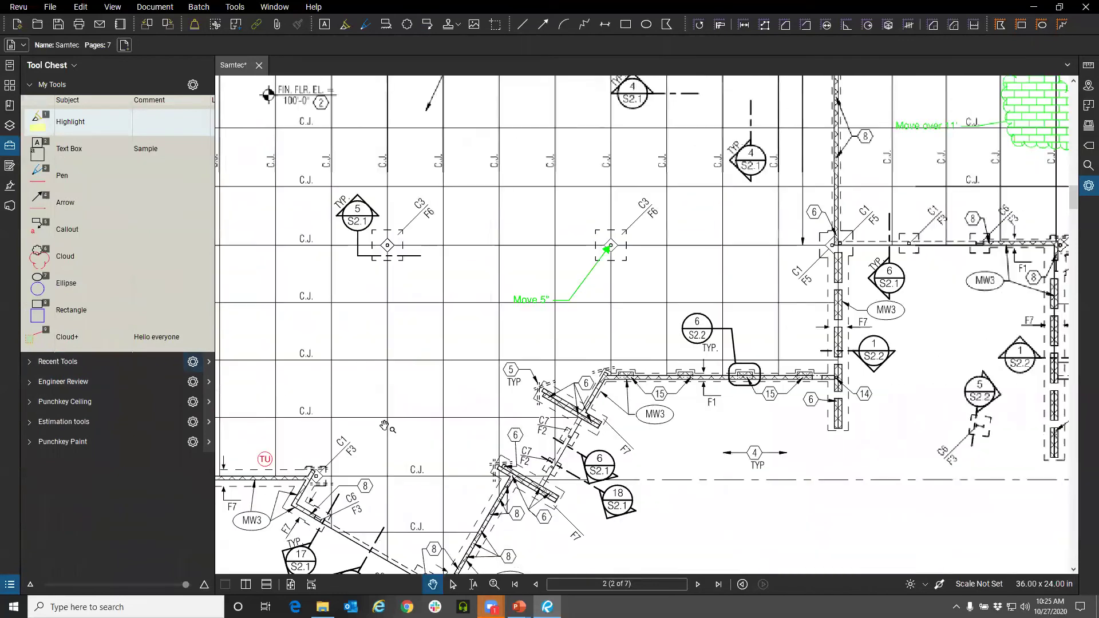
{"action": "scroll", "coordinate": [424, 395], "scroll_direction": "down", "scroll_amount": 4}
{"action": "scroll", "coordinate": [423, 401], "scroll_direction": "up", "scroll_amount": 2}
{"action": "left_click", "coordinate": [29, 442]}
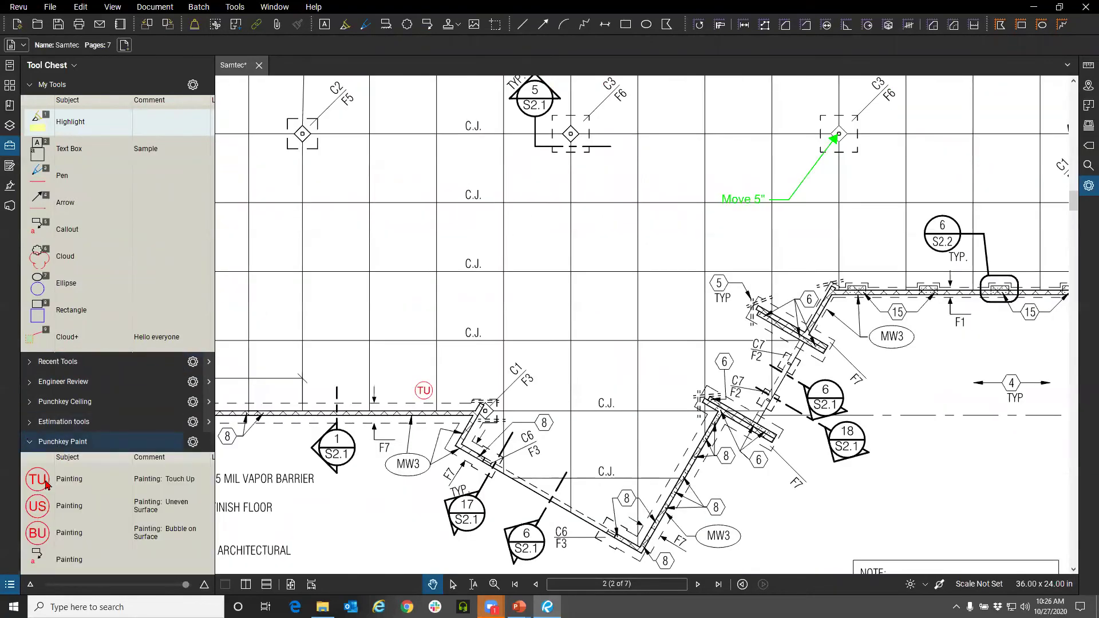
{"action": "left_click", "coordinate": [57, 513]}
{"action": "left_click", "coordinate": [402, 362]}
{"action": "left_click", "coordinate": [57, 487]}
{"action": "left_click", "coordinate": [600, 357]}
{"action": "left_click", "coordinate": [68, 533]}
{"action": "left_click", "coordinate": [548, 256]}
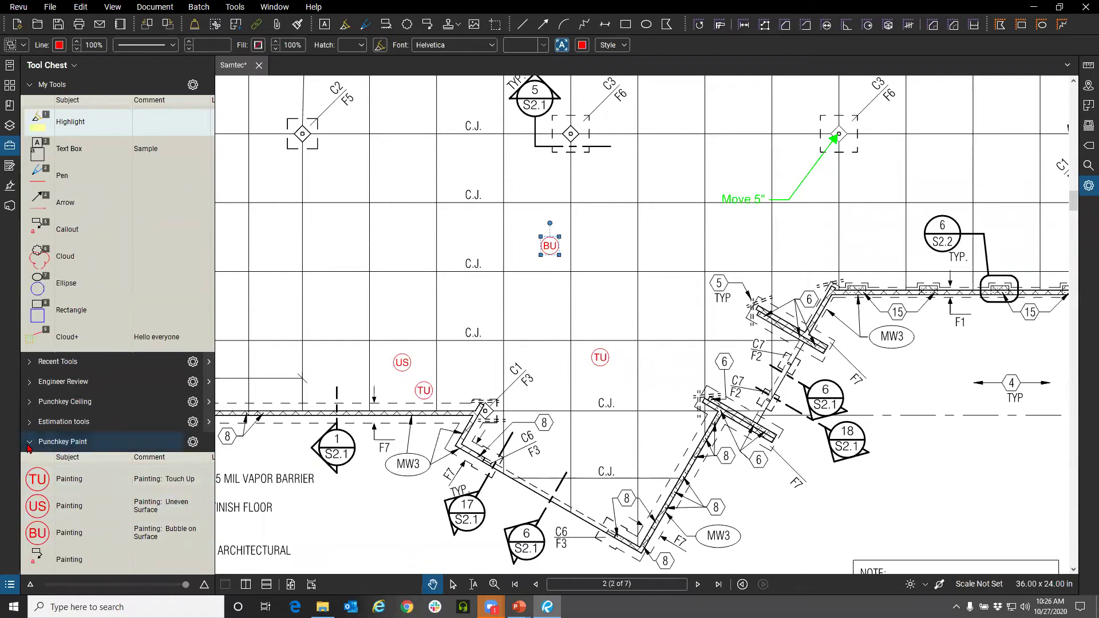
{"action": "left_click", "coordinate": [143, 442]}
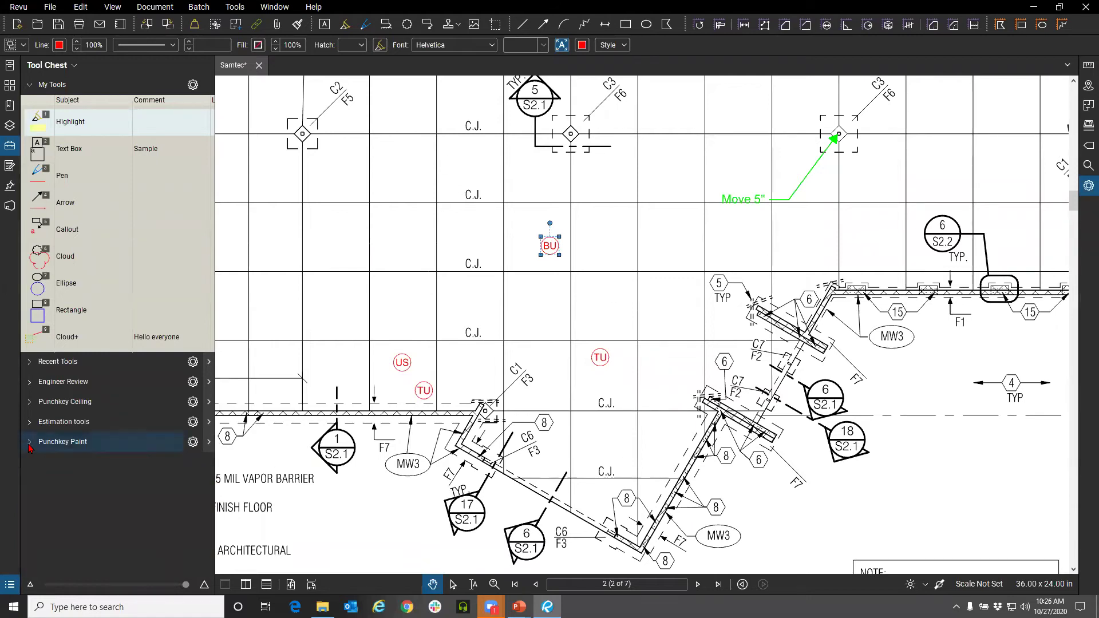
Step: Create a legend for the Punchkey Paint set and place it in the plan's upper-left corner beside grid line 9
{"action": "left_click", "coordinate": [192, 442]}
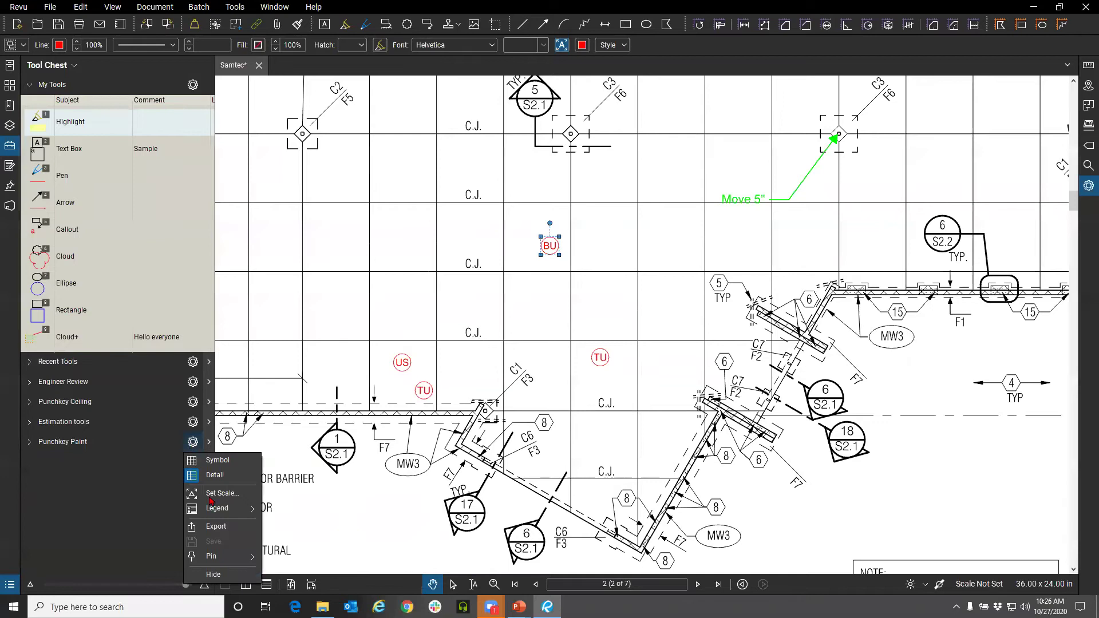
{"action": "mouse_move", "coordinate": [210, 510]}
{"action": "left_click", "coordinate": [297, 522]}
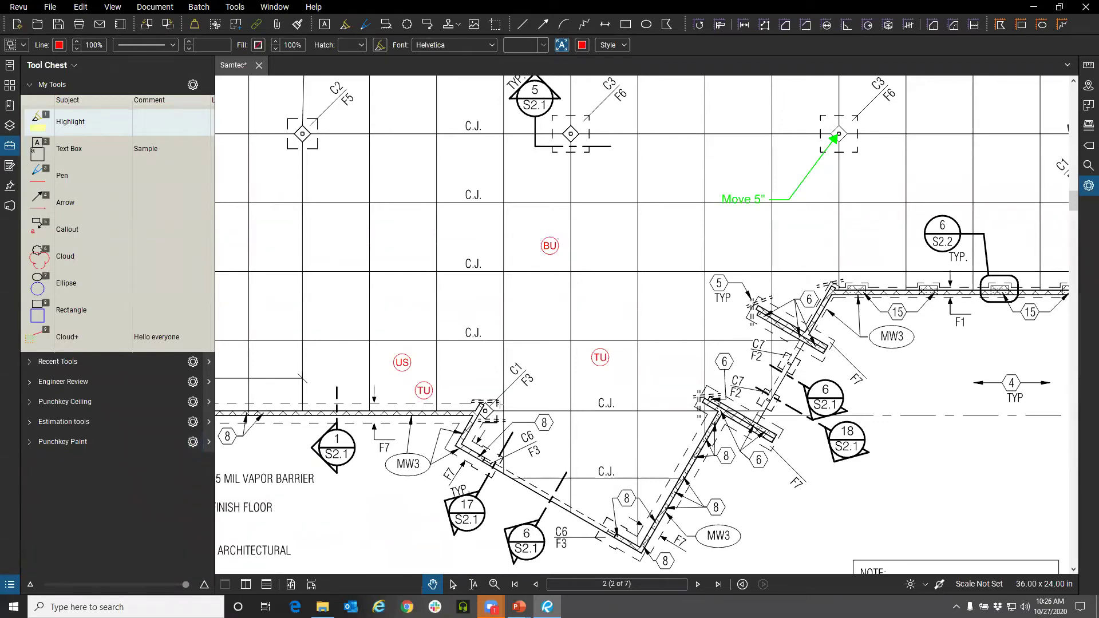
{"action": "scroll", "coordinate": [509, 414], "scroll_direction": "down", "scroll_amount": 3}
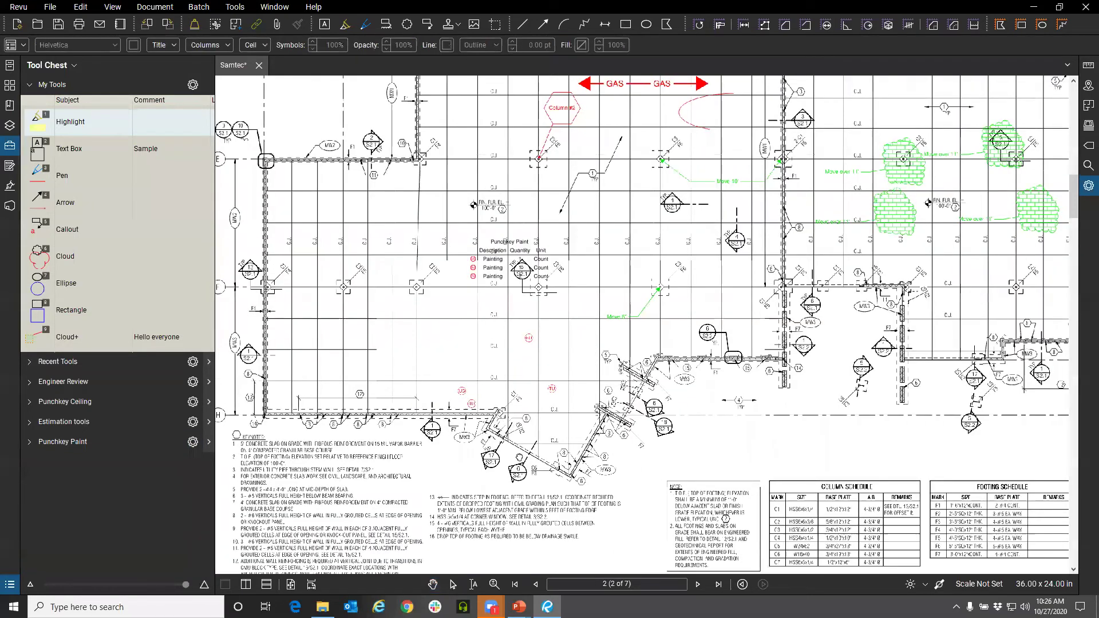
{"action": "scroll", "coordinate": [519, 458], "scroll_direction": "up", "scroll_amount": 3}
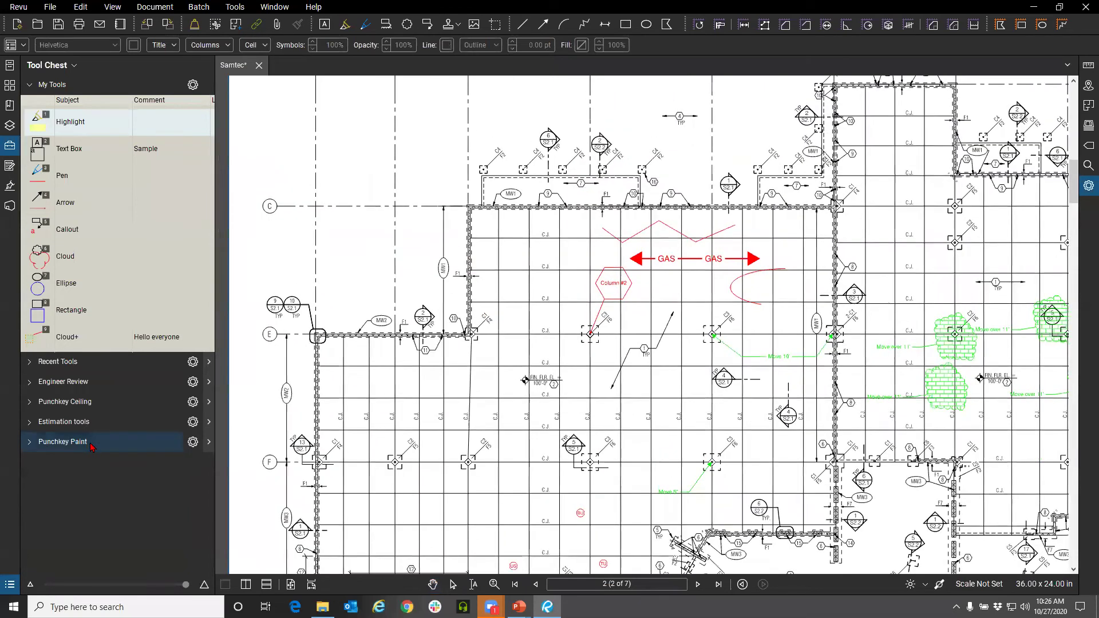
{"action": "scroll", "coordinate": [567, 396], "scroll_direction": "up", "scroll_amount": 3}
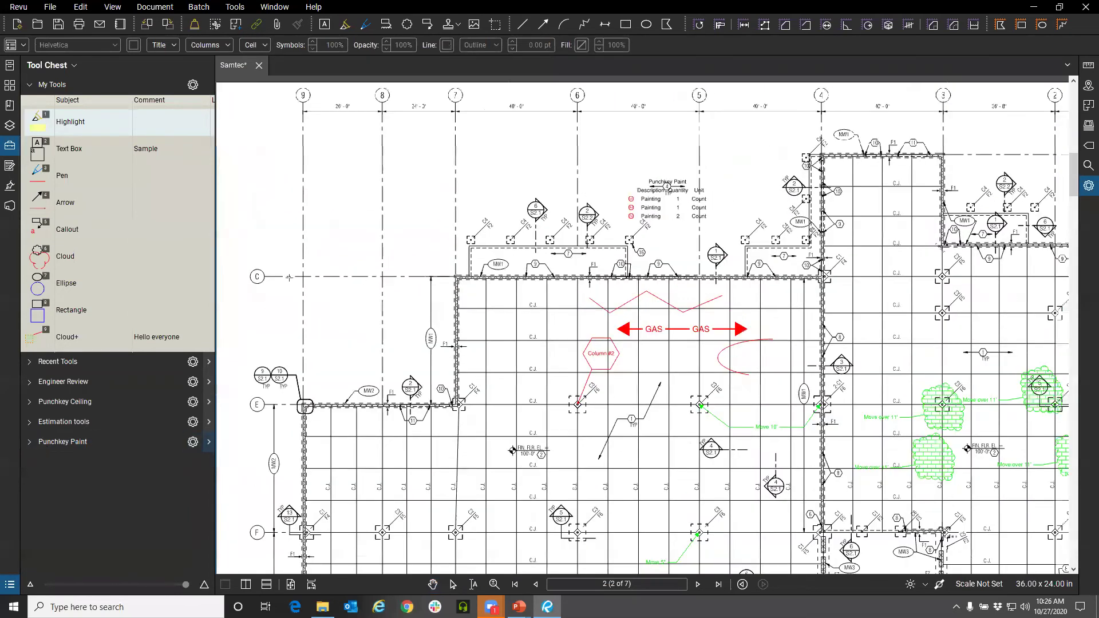
{"action": "left_click", "coordinate": [469, 257]}
{"action": "scroll", "coordinate": [367, 257], "scroll_direction": "up", "scroll_amount": 4}
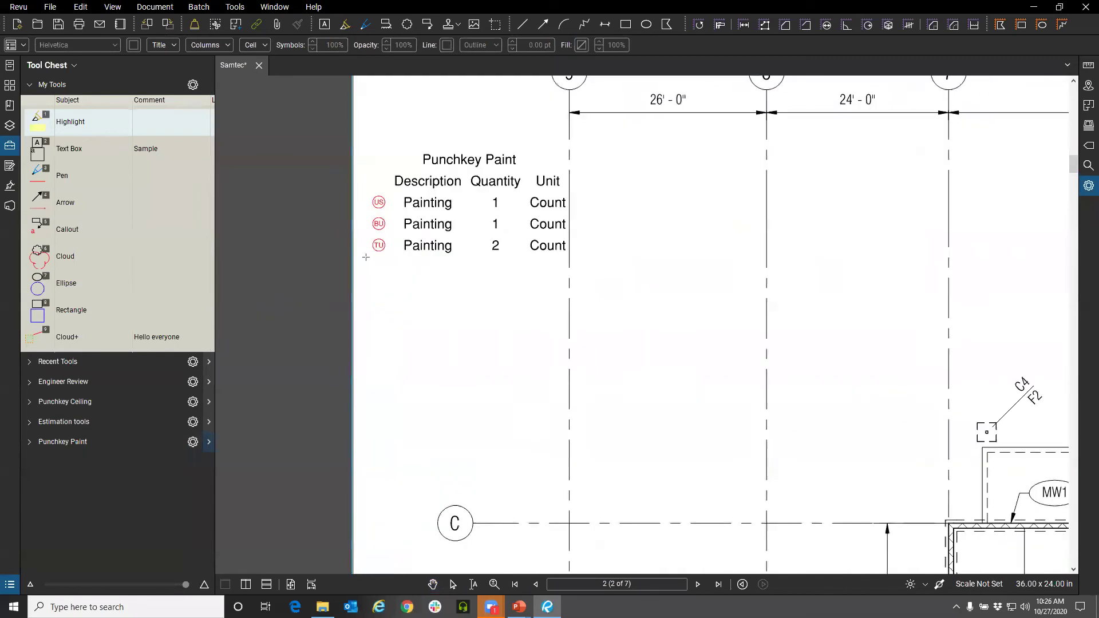
{"action": "left_click_drag", "start_coordinate": [460, 331], "coordinate": [427, 360]}
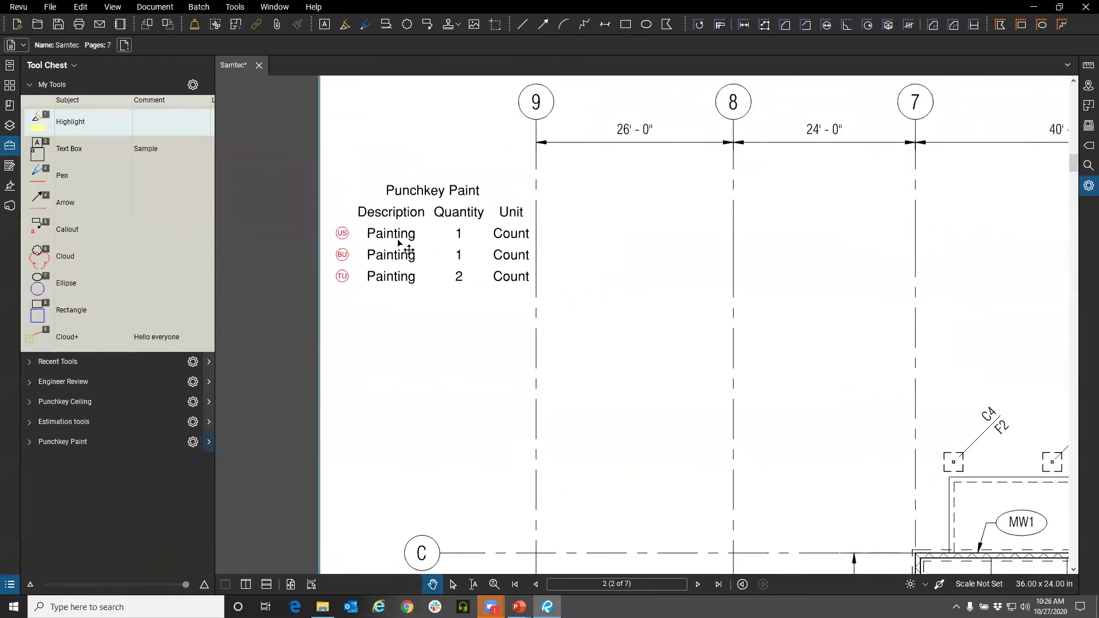
{"action": "left_click", "coordinate": [414, 241]}
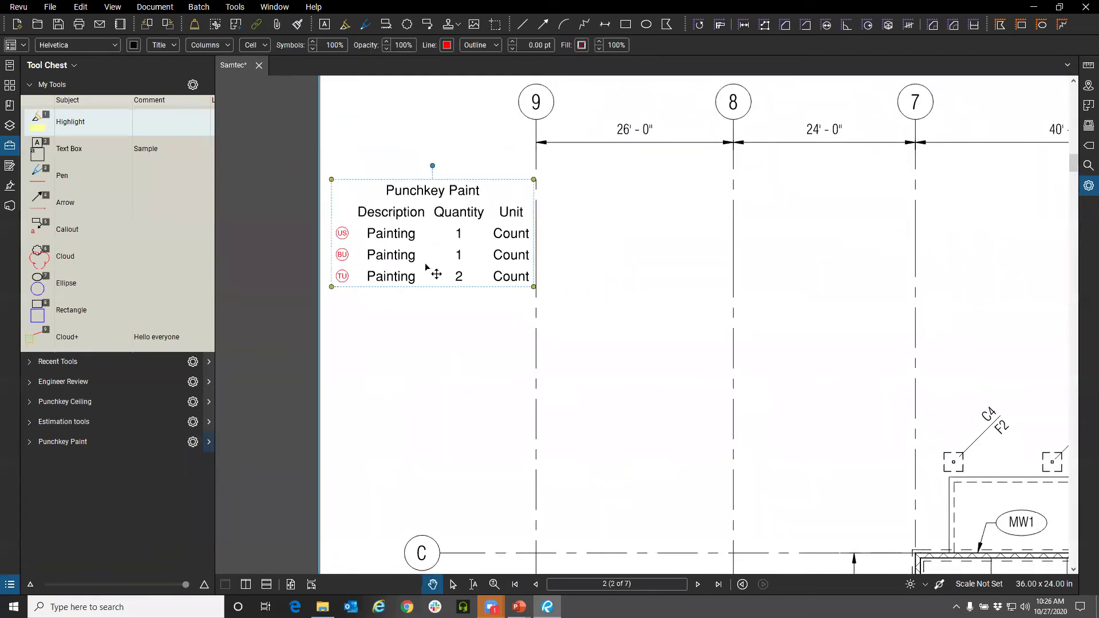
Step: Place one more US, BU and TU symbol from Punchkey Paint between grid lines 9 and 8, and collapse the set
{"action": "left_click", "coordinate": [48, 445]}
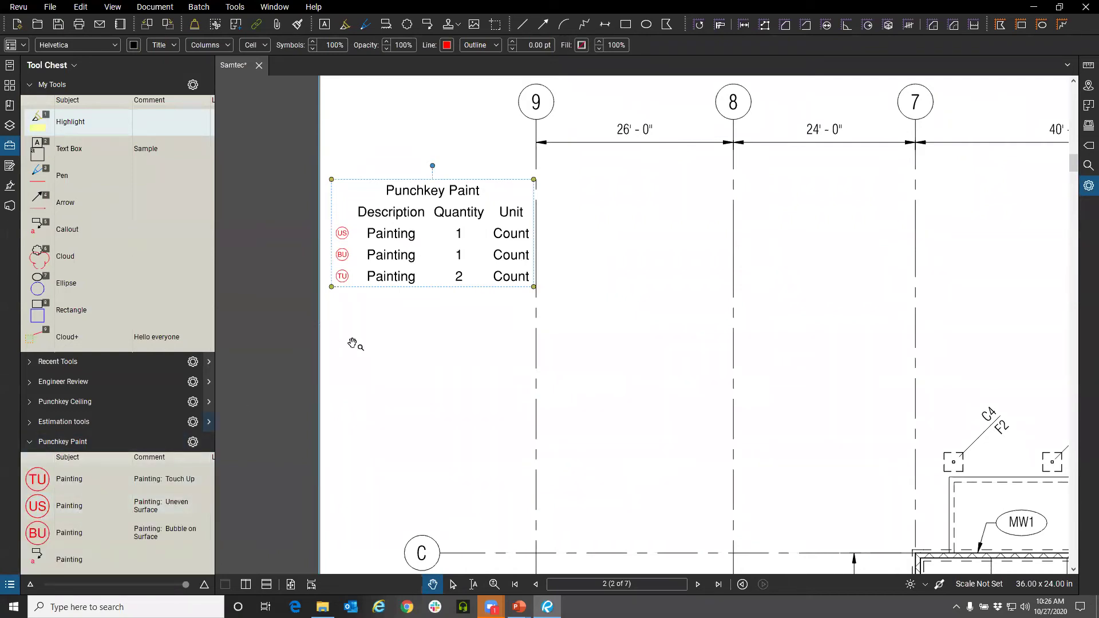
{"action": "left_click", "coordinate": [69, 506]}
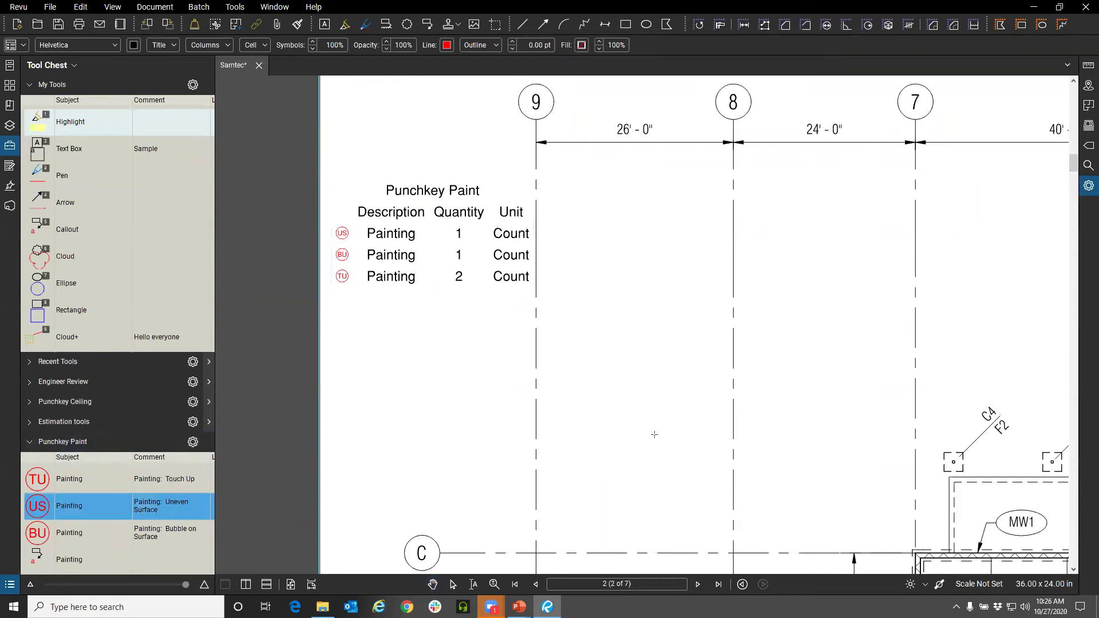
{"action": "left_click", "coordinate": [664, 424]}
{"action": "left_click", "coordinate": [69, 530]}
{"action": "left_click", "coordinate": [630, 340]}
{"action": "left_click", "coordinate": [69, 480]}
{"action": "left_click", "coordinate": [618, 410]}
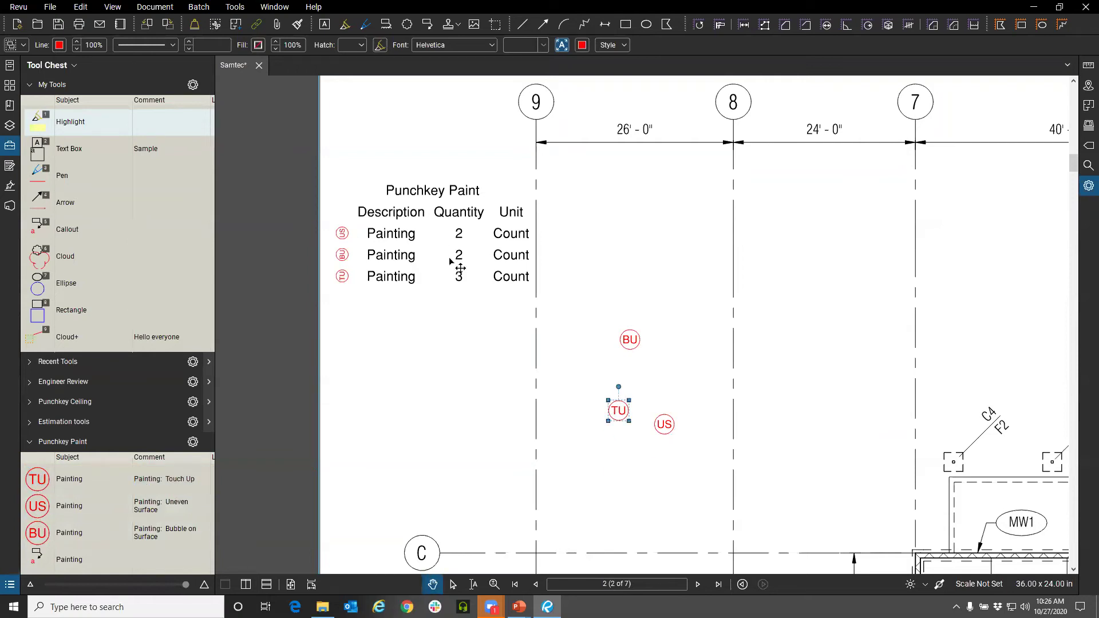
{"action": "left_click", "coordinate": [473, 363]}
{"action": "left_click", "coordinate": [30, 442]}
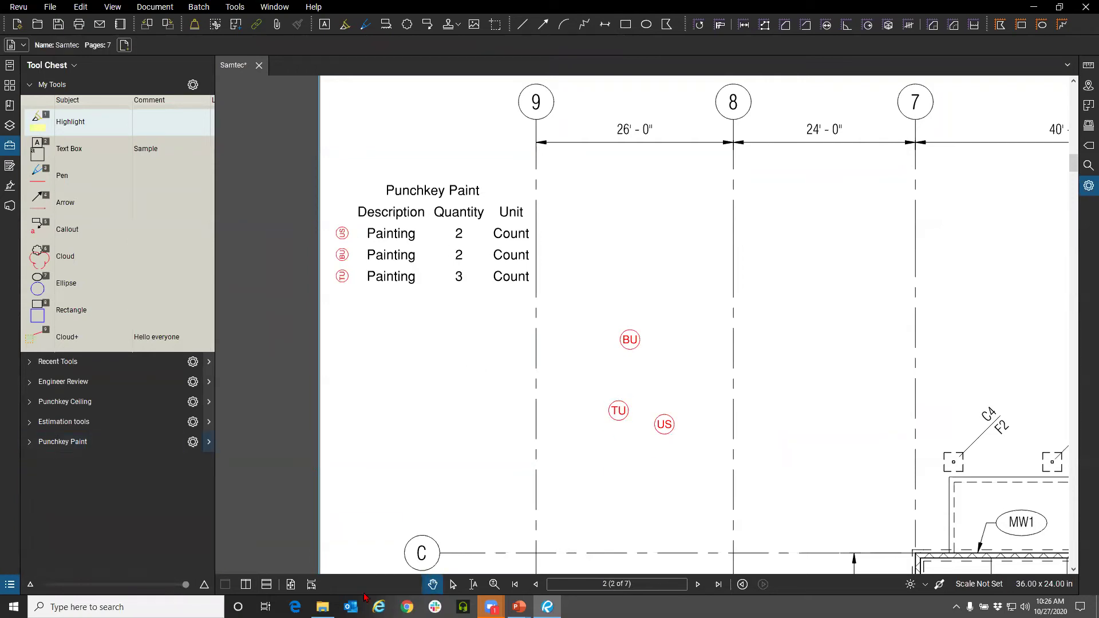
Step: Show the Markups List, select all five Struc markups and create a new legend from them
{"action": "scroll", "coordinate": [412, 338], "scroll_direction": "down", "scroll_amount": 5}
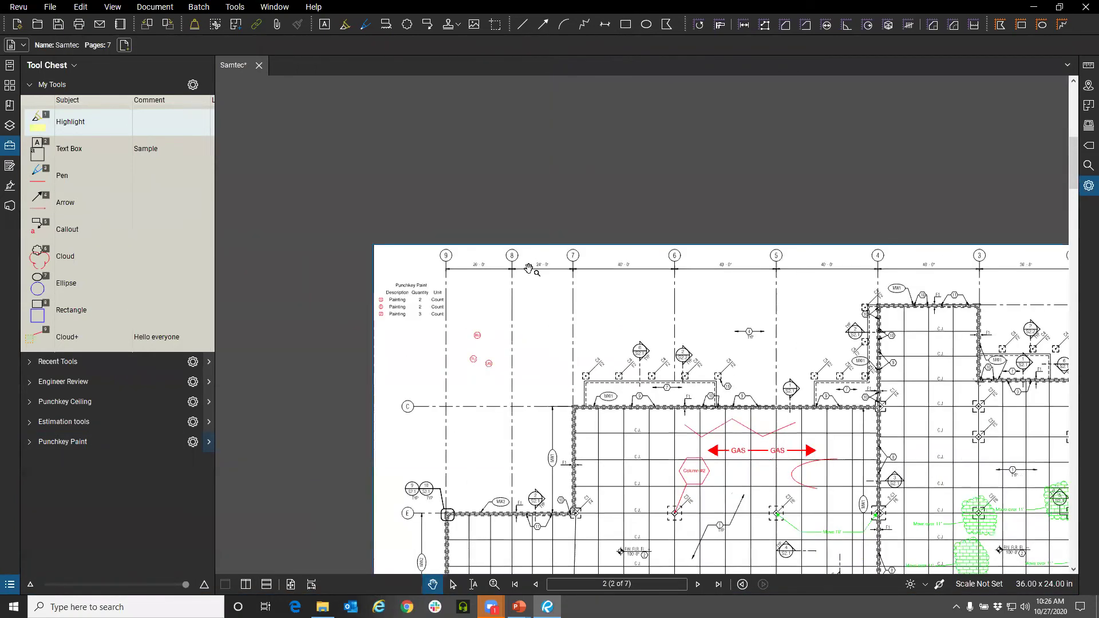
{"action": "left_click_drag", "start_coordinate": [755, 450], "coordinate": [524, 243]}
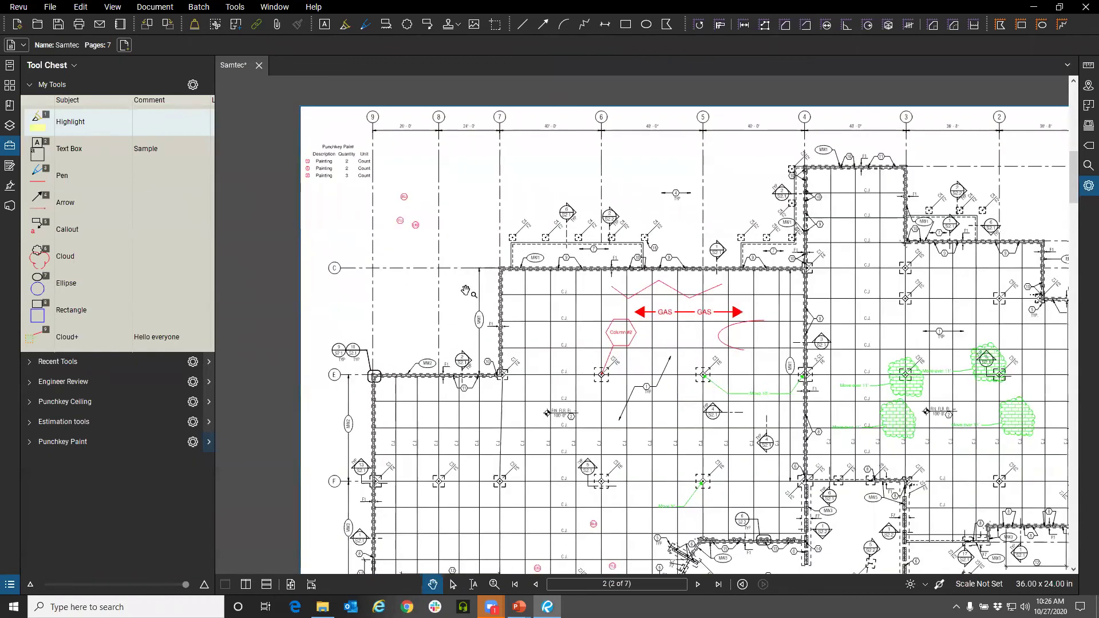
{"action": "left_click_drag", "start_coordinate": [683, 563], "coordinate": [526, 469]}
{"action": "left_click_drag", "start_coordinate": [530, 594], "coordinate": [538, 218]}
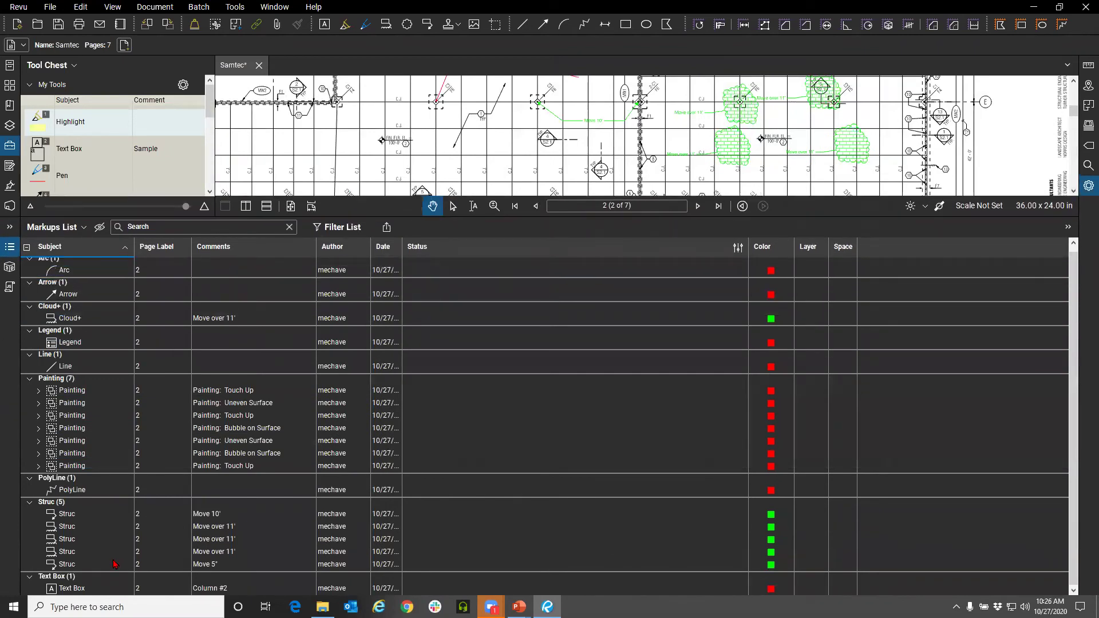
{"action": "left_click", "coordinate": [67, 515]}
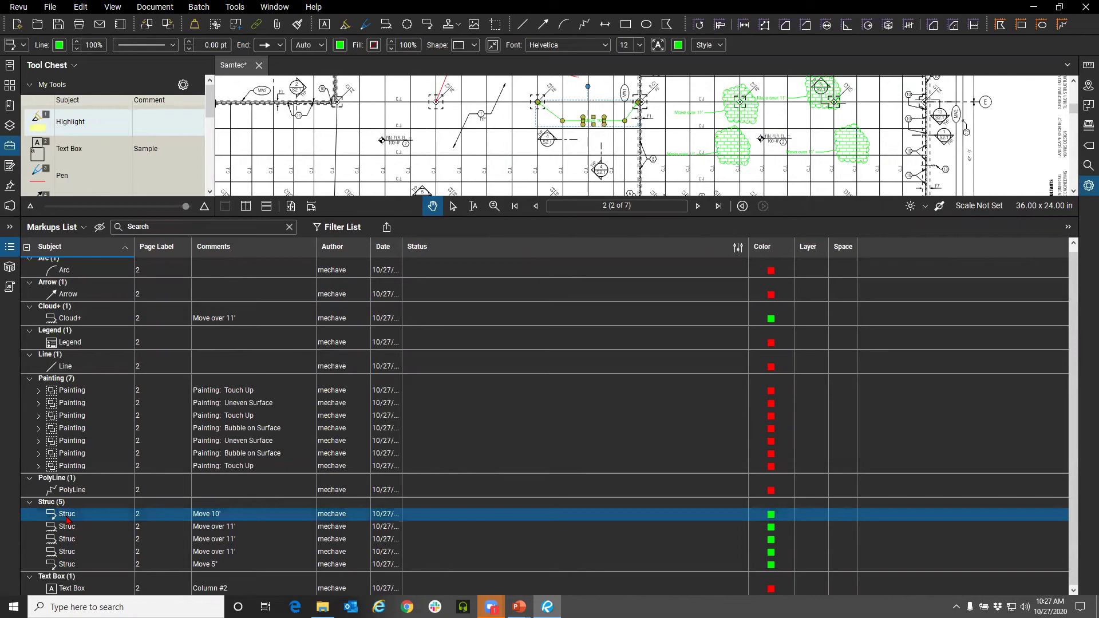
{"action": "left_click", "coordinate": [85, 567], "text": "shift"}
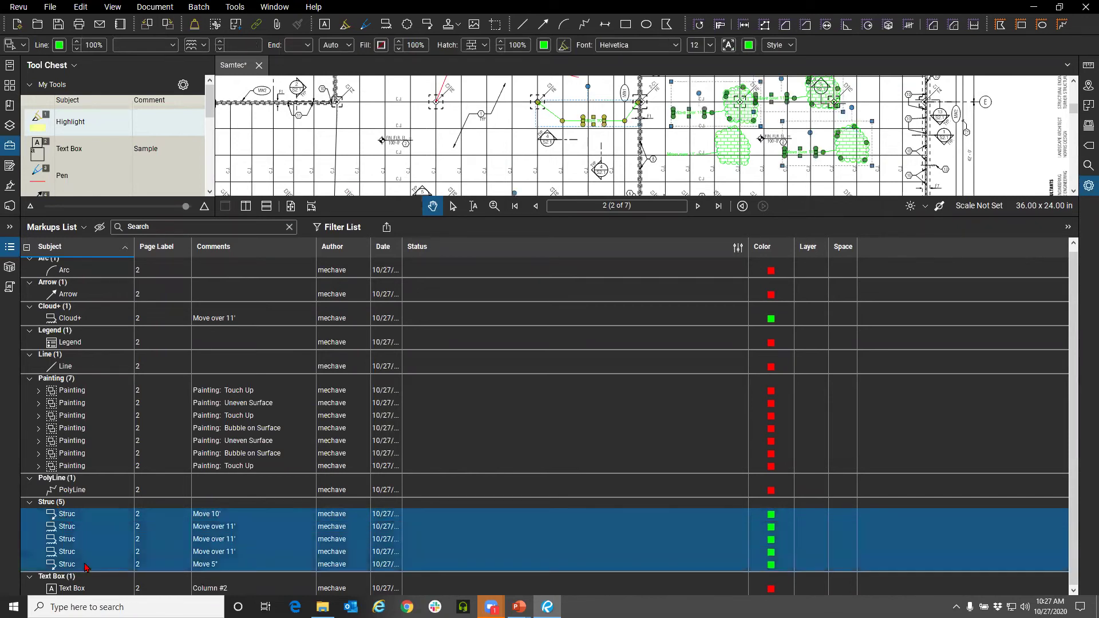
{"action": "right_click", "coordinate": [85, 533]}
{"action": "mouse_move", "coordinate": [133, 505]}
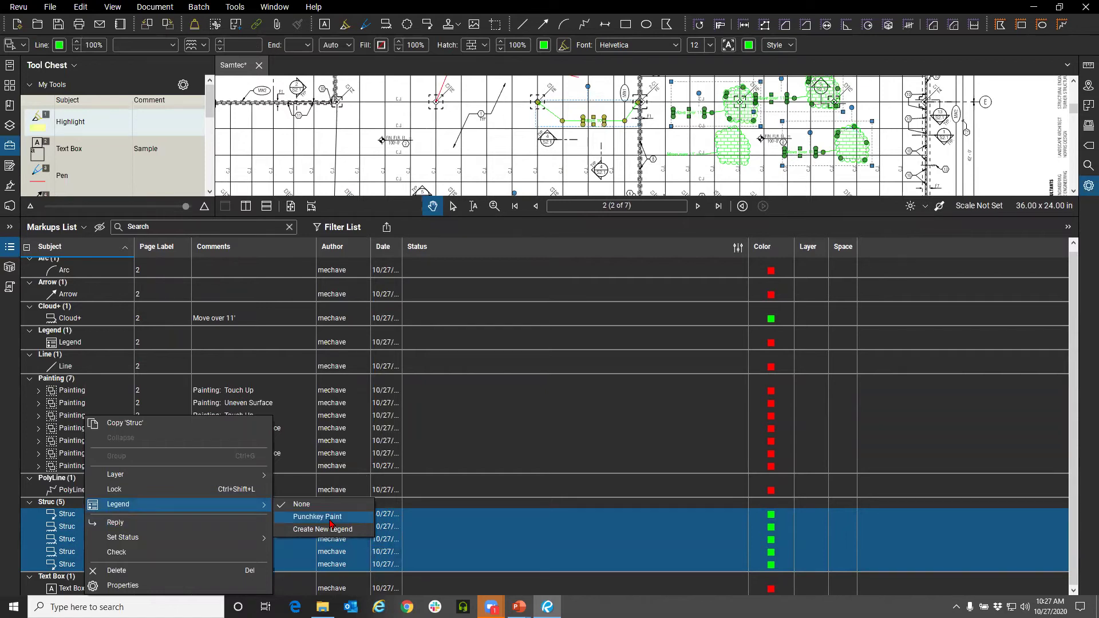
{"action": "left_click", "coordinate": [355, 529]}
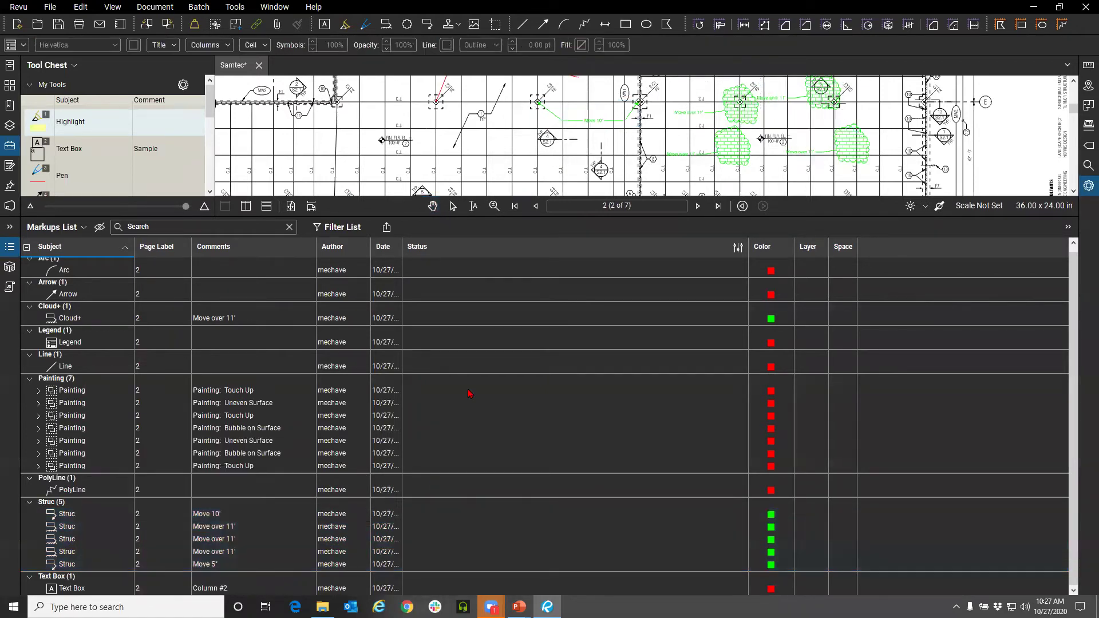
Step: Shrink the Markups List and place the Struc legend on the plan between grid line 1 and the title block, above grid A
{"action": "left_click_drag", "start_coordinate": [479, 306], "coordinate": [483, 488]}
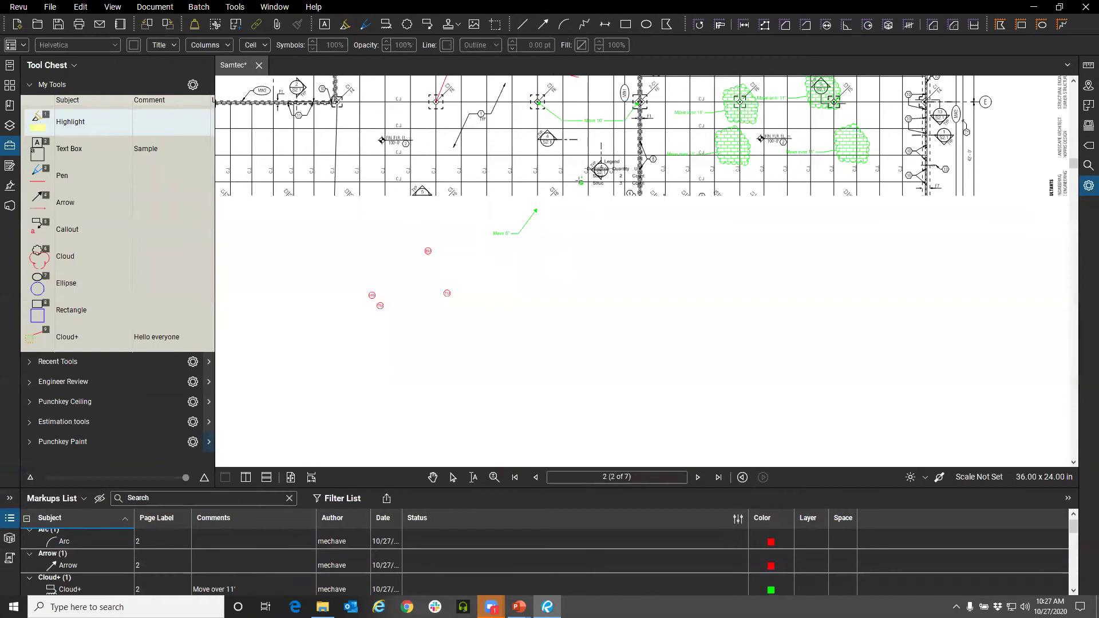
{"action": "left_click", "coordinate": [501, 190]}
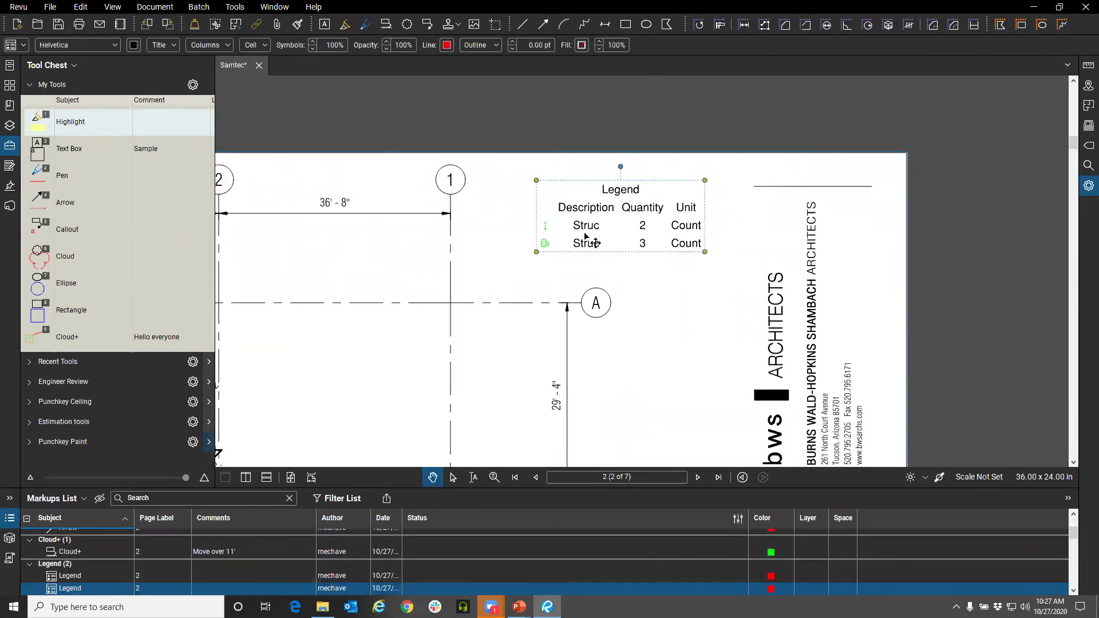
{"action": "scroll", "coordinate": [590, 240], "scroll_direction": "up", "scroll_amount": 4}
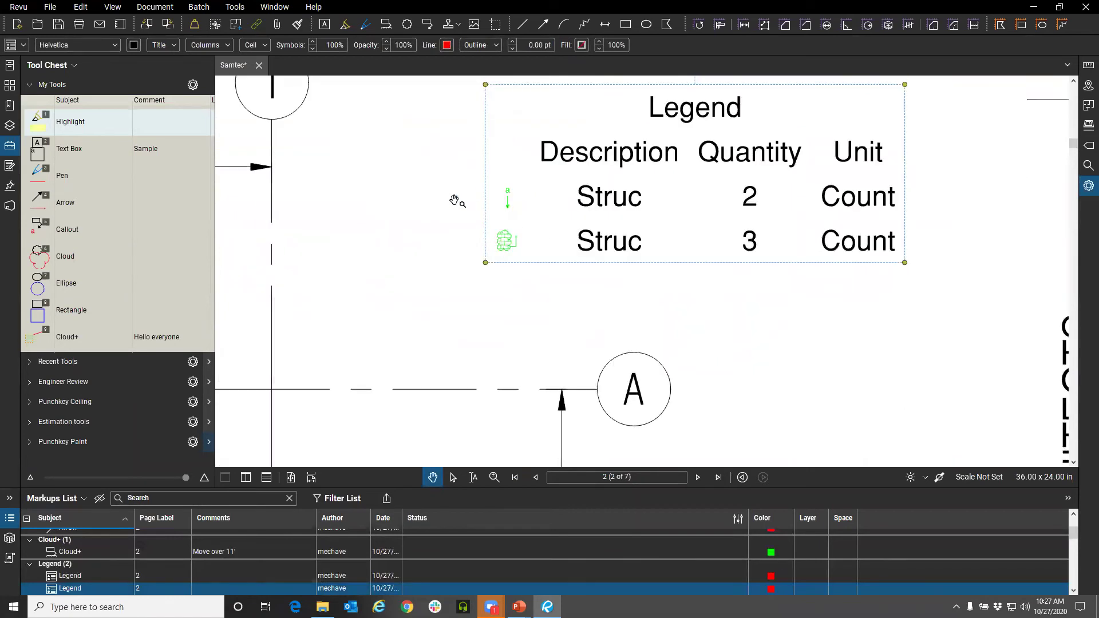
{"action": "scroll", "coordinate": [449, 218], "scroll_direction": "down", "scroll_amount": 2}
{"action": "scroll", "coordinate": [578, 212], "scroll_direction": "down", "scroll_amount": 2}
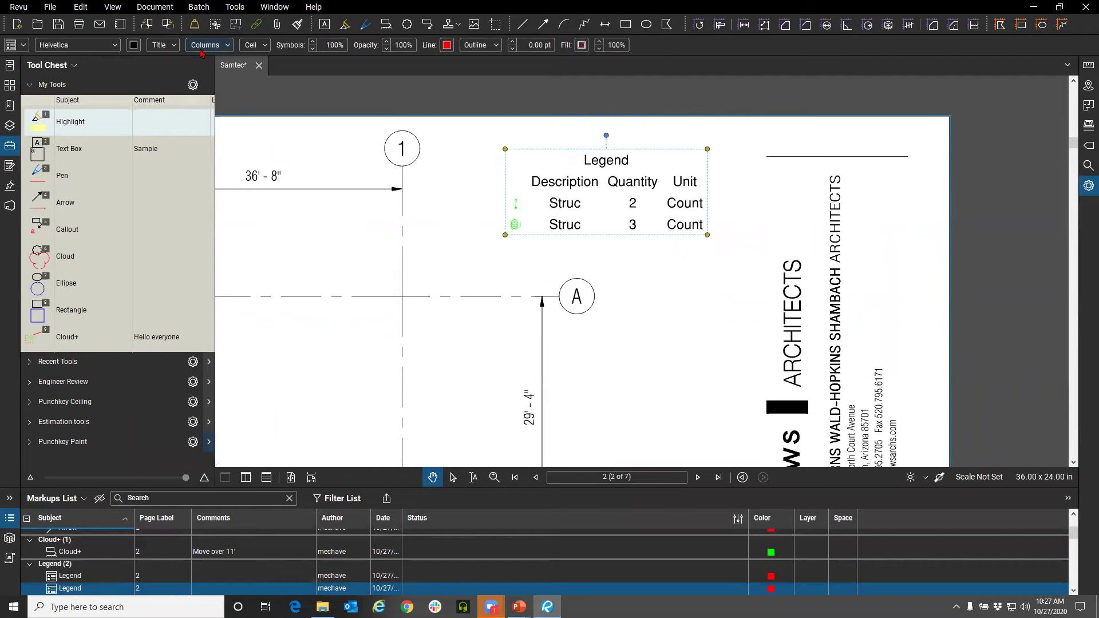
Step: Title the new Struc legend "Structural Markups" and format the title in bold at font size 14
{"action": "left_click", "coordinate": [166, 45]}
{"action": "left_click_drag", "start_coordinate": [224, 62], "coordinate": [185, 75]}
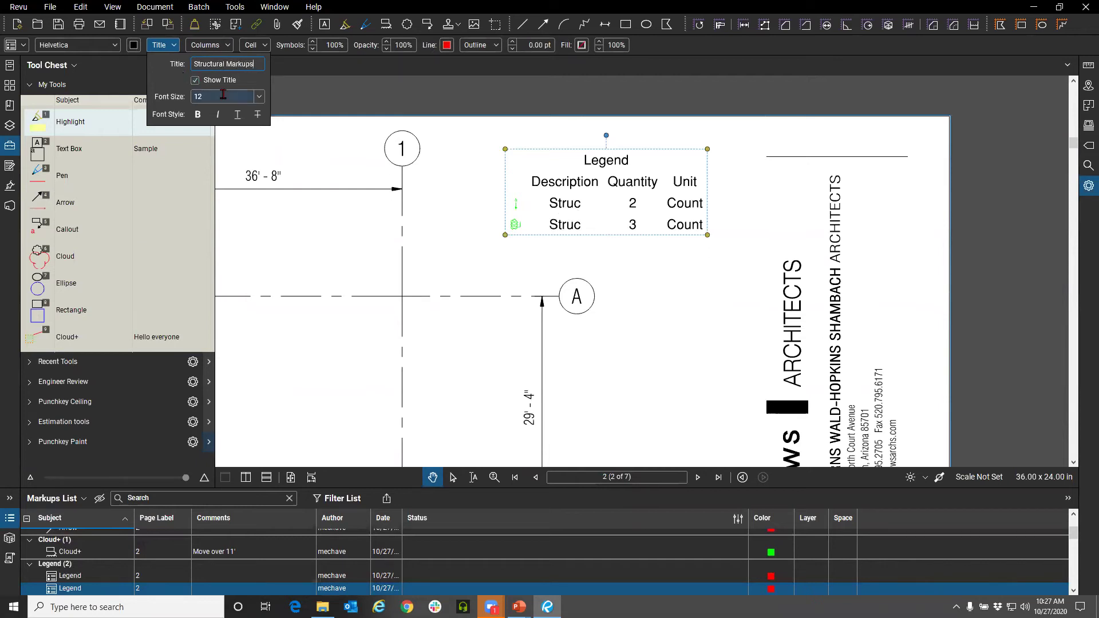
{"action": "key", "text": "Tab"}
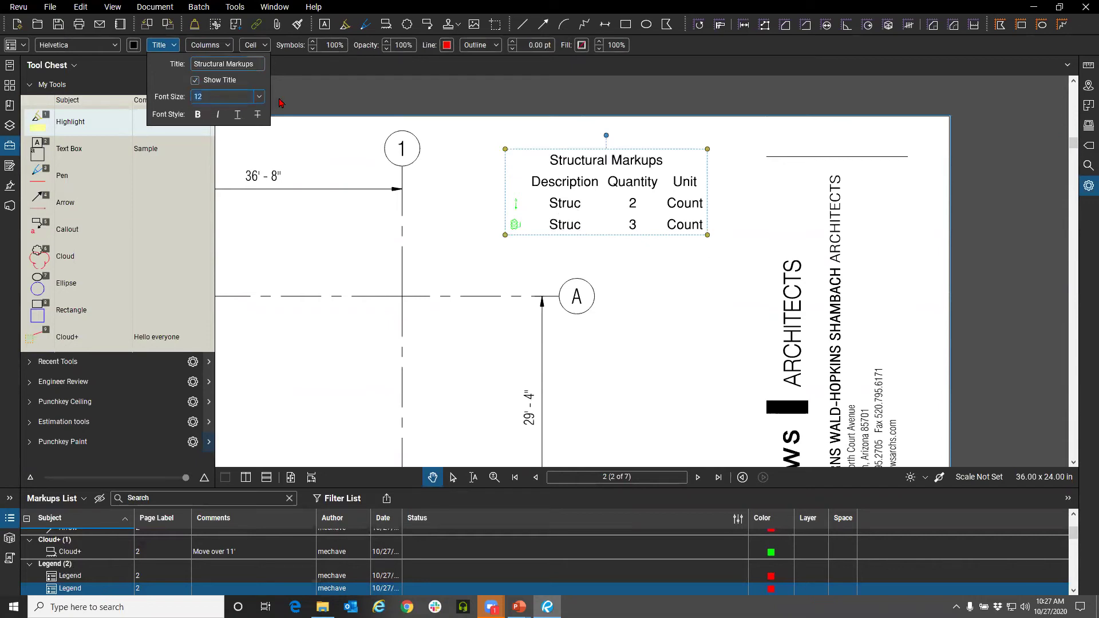
{"action": "left_click", "coordinate": [259, 96]}
{"action": "left_click", "coordinate": [197, 140]}
{"action": "left_click", "coordinate": [197, 115]}
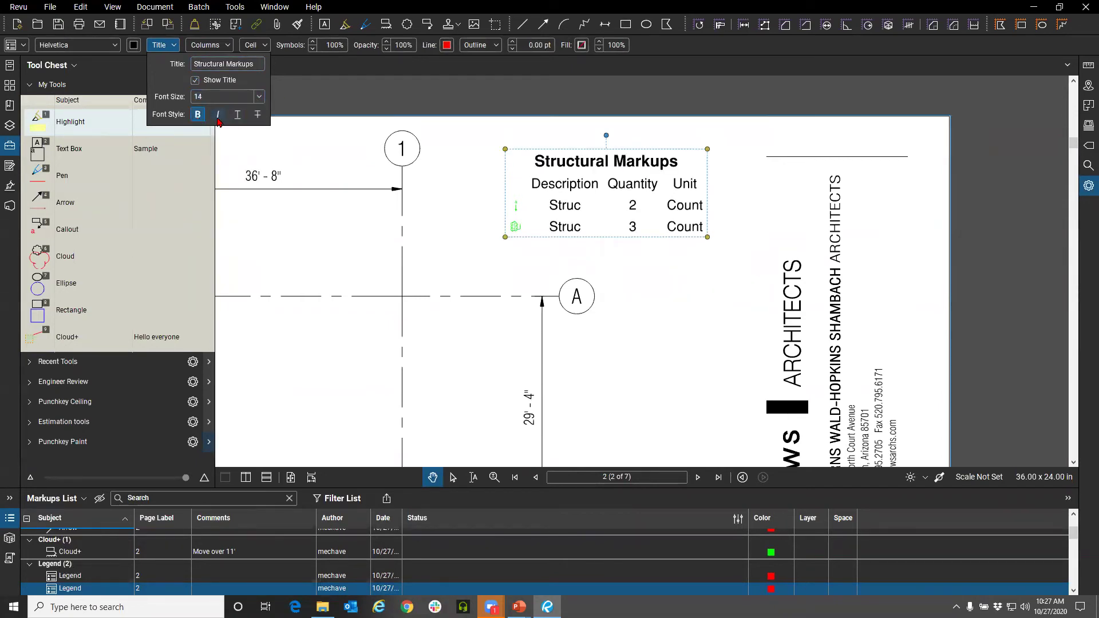
Step: Format the Structural Markups legend's column headings in bold at font size 14
{"action": "left_click", "coordinate": [206, 45]}
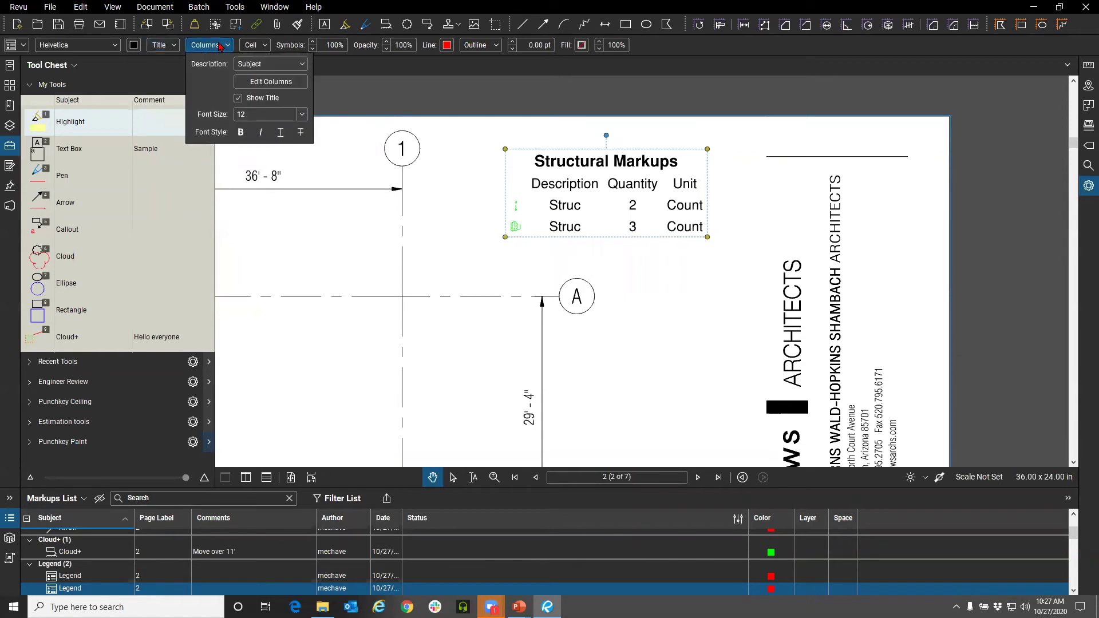
{"action": "left_click", "coordinate": [302, 114]}
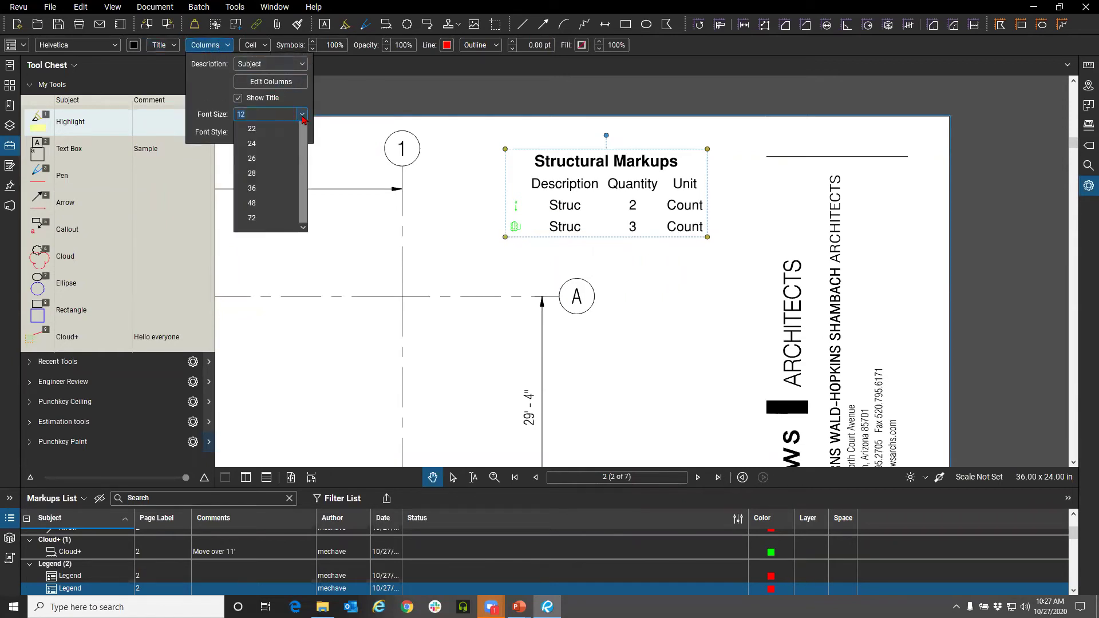
{"action": "left_click", "coordinate": [243, 138]}
{"action": "left_click", "coordinate": [241, 134]}
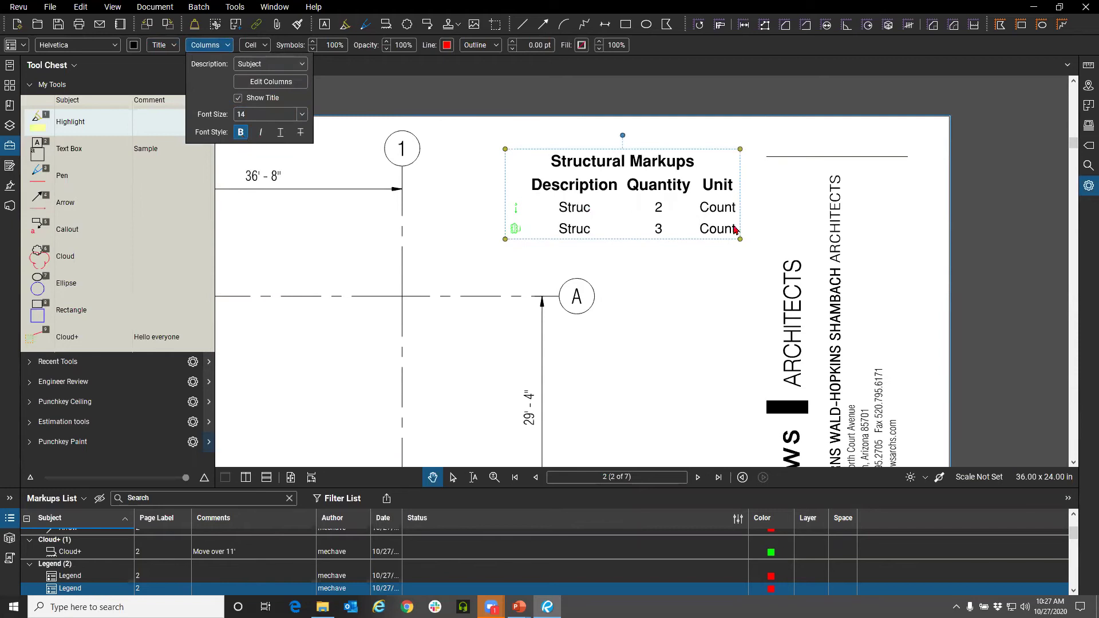
Step: Replace the legend's Unit column with Comments and move the legend closer to grid line 1, clear of the title block
{"action": "left_click", "coordinate": [263, 84]}
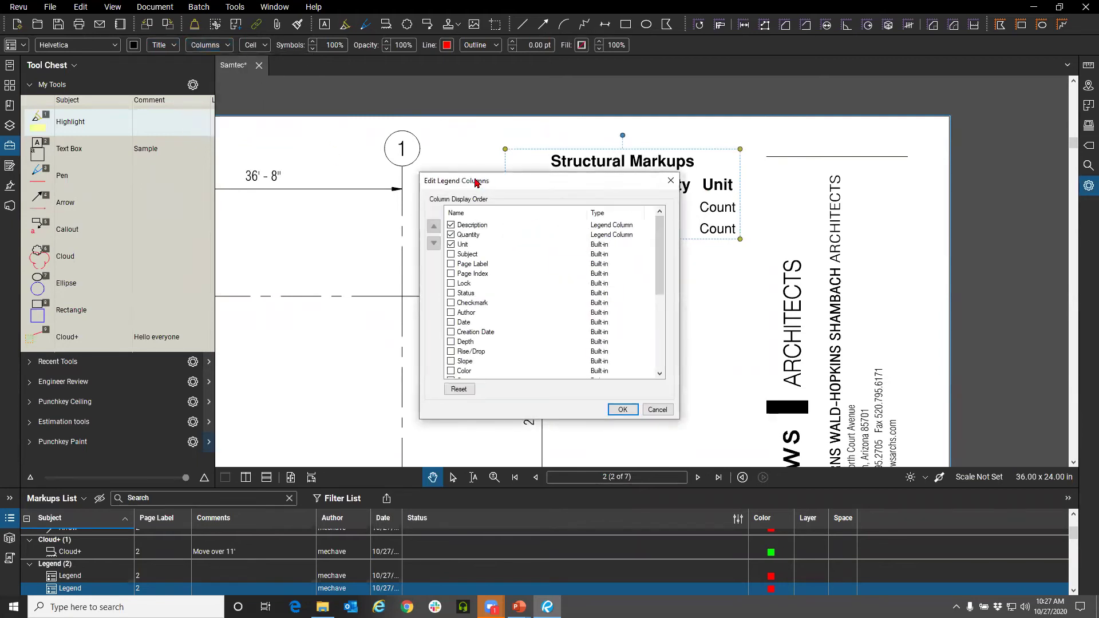
{"action": "left_click_drag", "start_coordinate": [486, 185], "coordinate": [307, 135]}
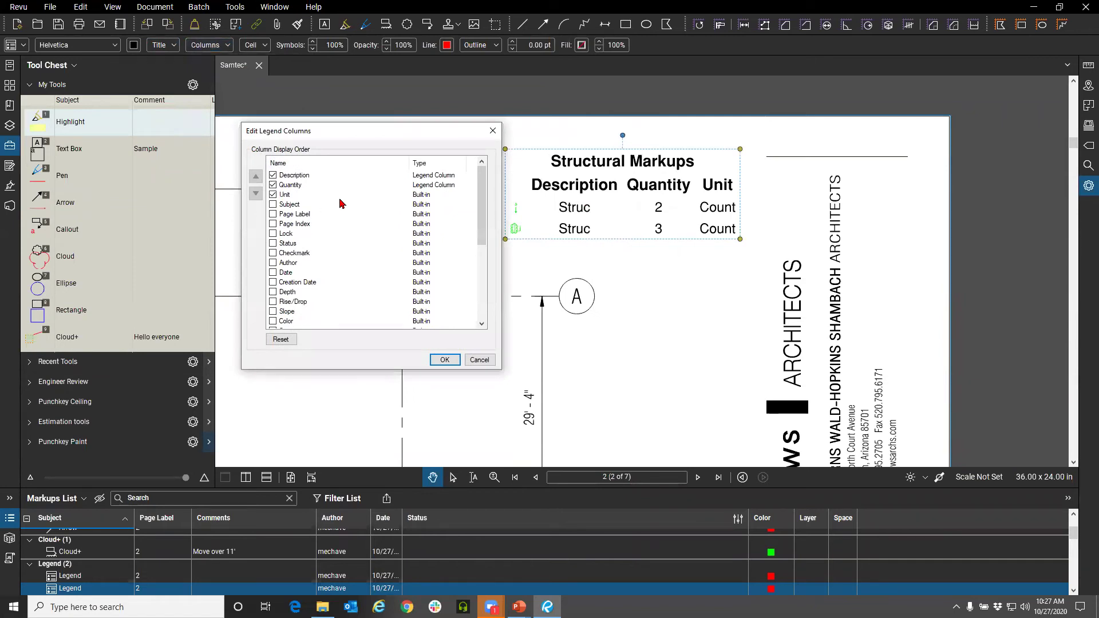
{"action": "scroll", "coordinate": [293, 192], "scroll_direction": "down", "scroll_amount": 5}
{"action": "scroll", "coordinate": [343, 183], "scroll_direction": "up", "scroll_amount": 5}
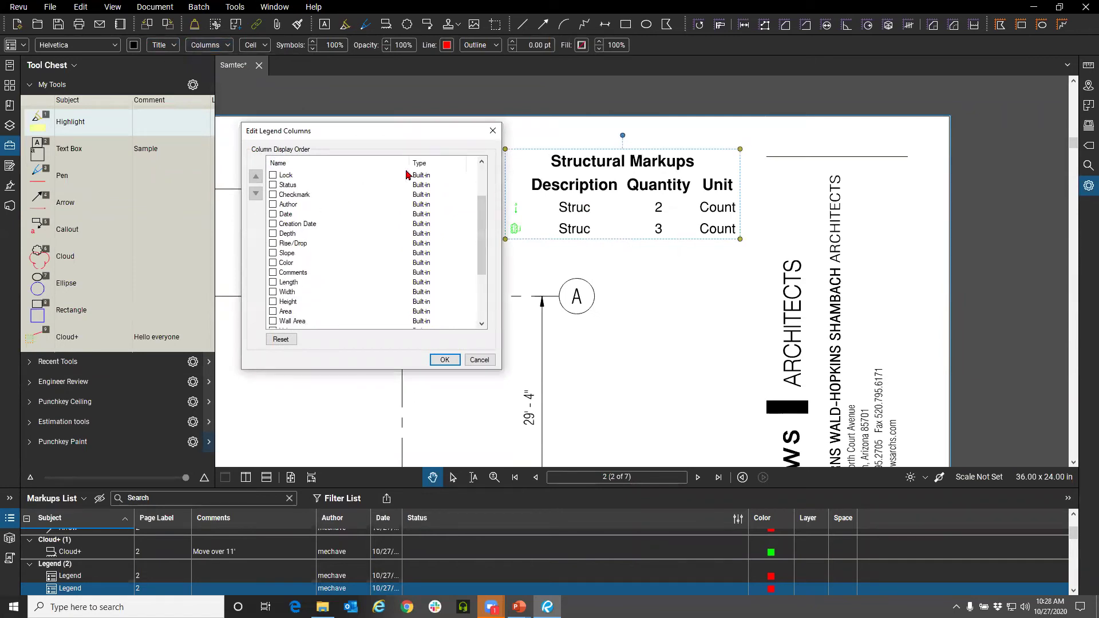
{"action": "scroll", "coordinate": [305, 229], "scroll_direction": "down", "scroll_amount": 5}
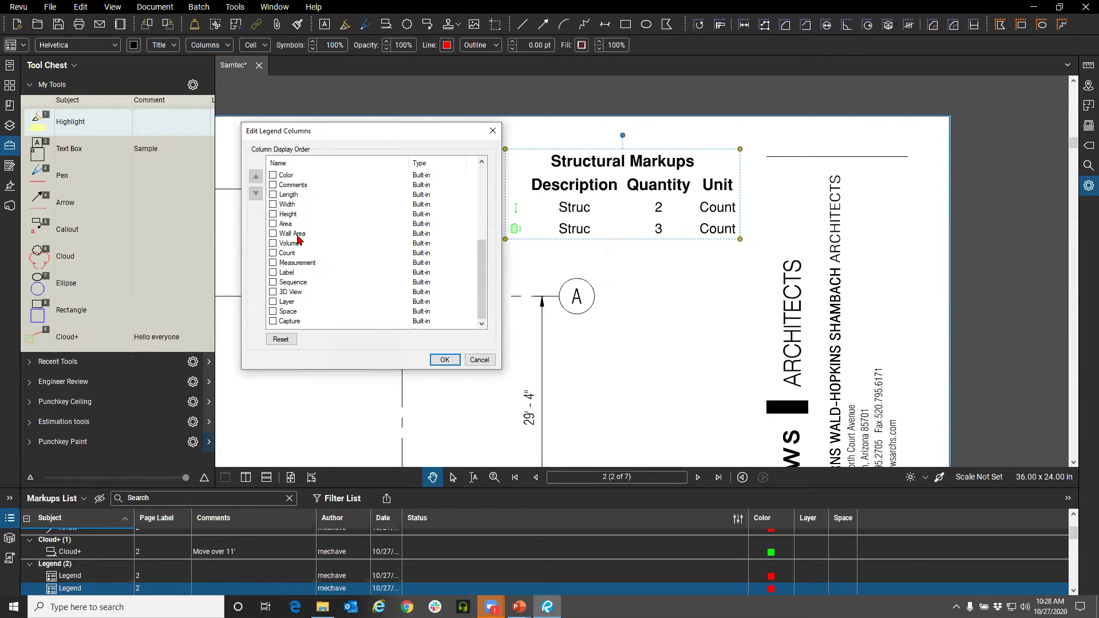
{"action": "scroll", "coordinate": [301, 235], "scroll_direction": "up", "scroll_amount": 5}
{"action": "scroll", "coordinate": [276, 198], "scroll_direction": "down", "scroll_amount": 2}
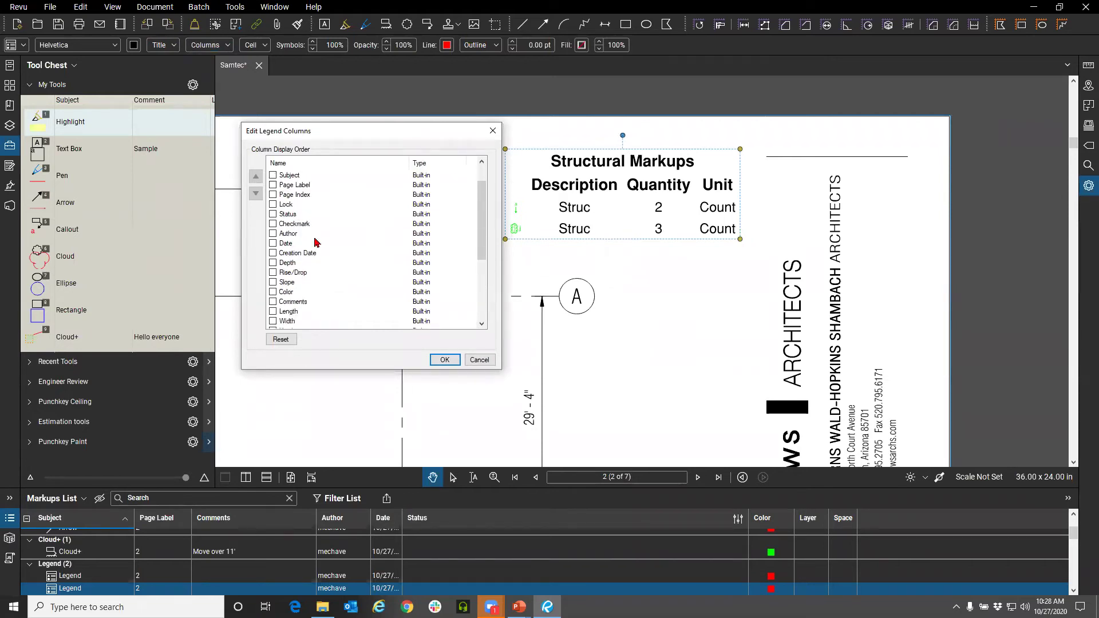
{"action": "left_click", "coordinate": [273, 273]}
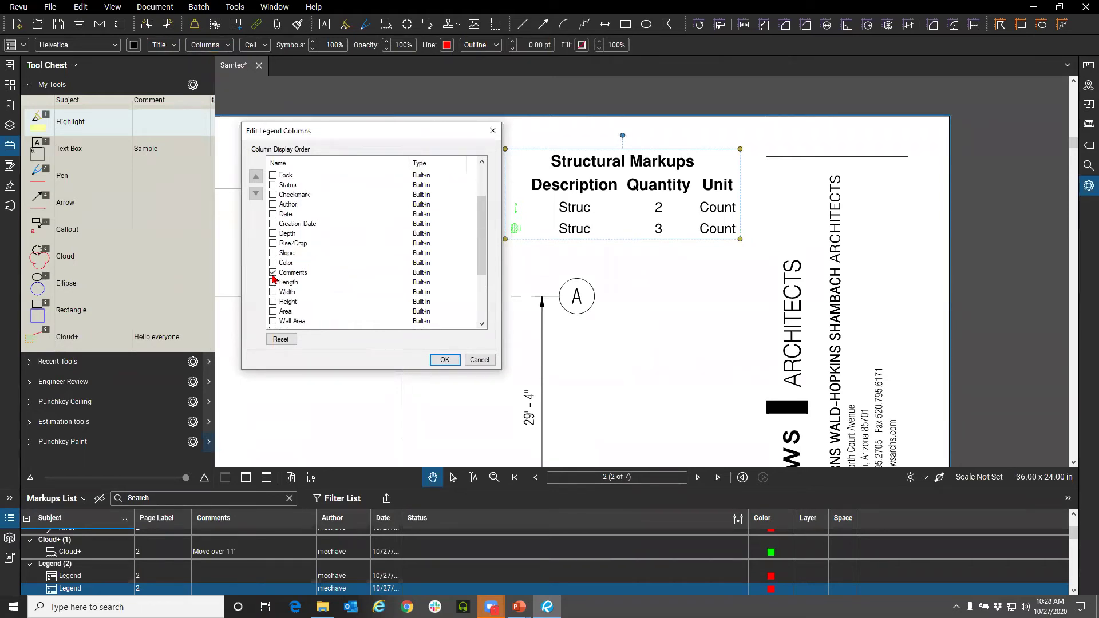
{"action": "left_click", "coordinate": [441, 361]}
{"action": "left_click_drag", "start_coordinate": [645, 153], "coordinate": [567, 156]}
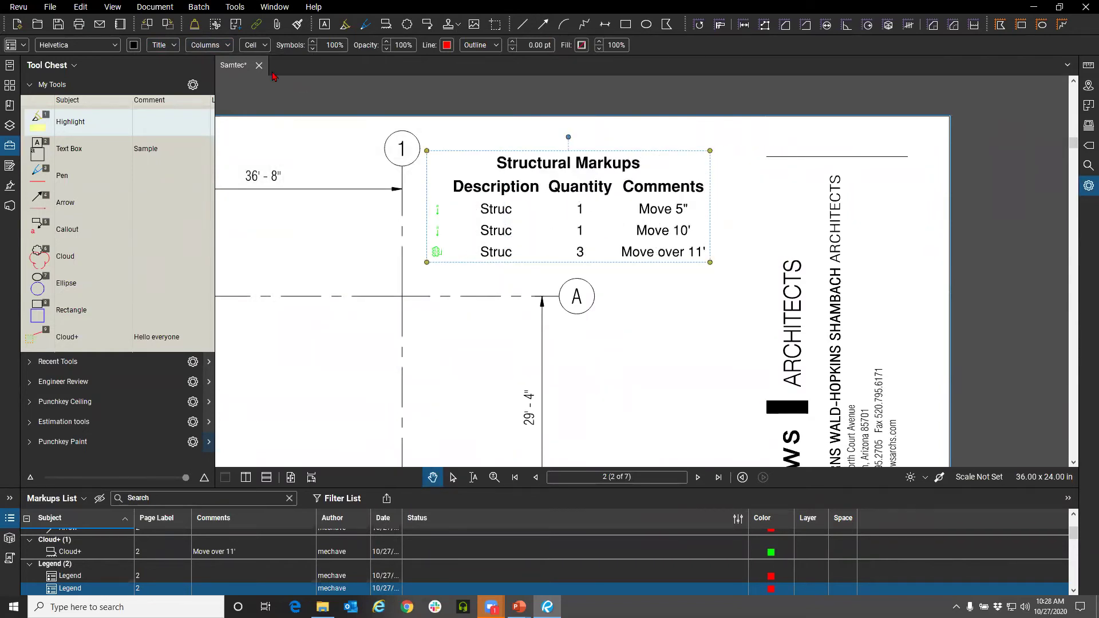
Step: Set the cell margin of the Structural Markups legend to 5.00, keeping its cell font size at 12
{"action": "left_click", "coordinate": [261, 46]}
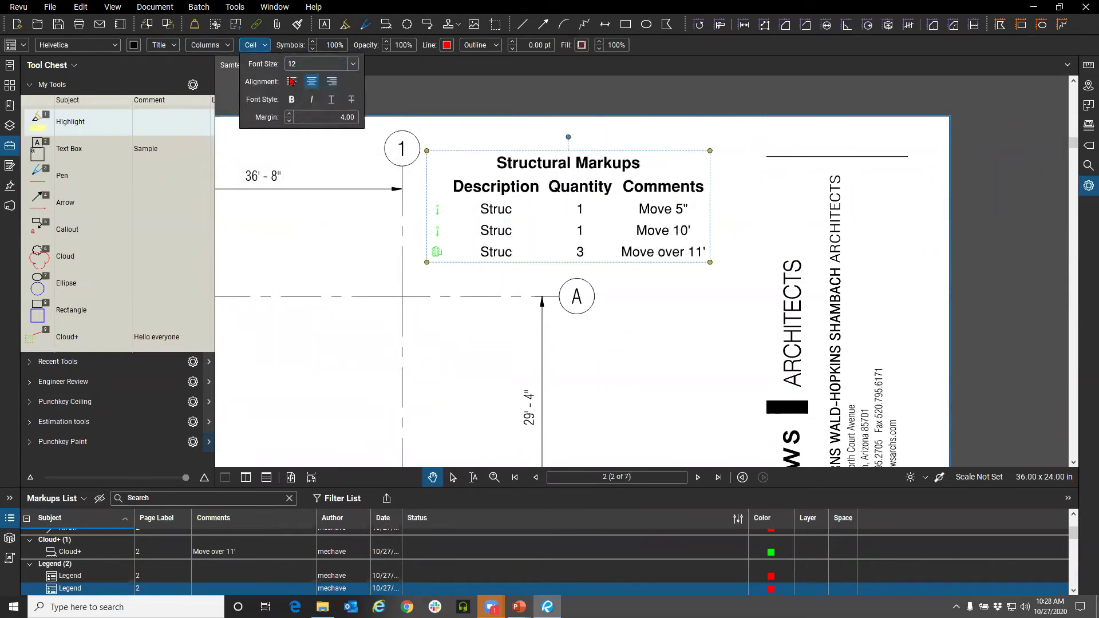
{"action": "left_click", "coordinate": [289, 114]}
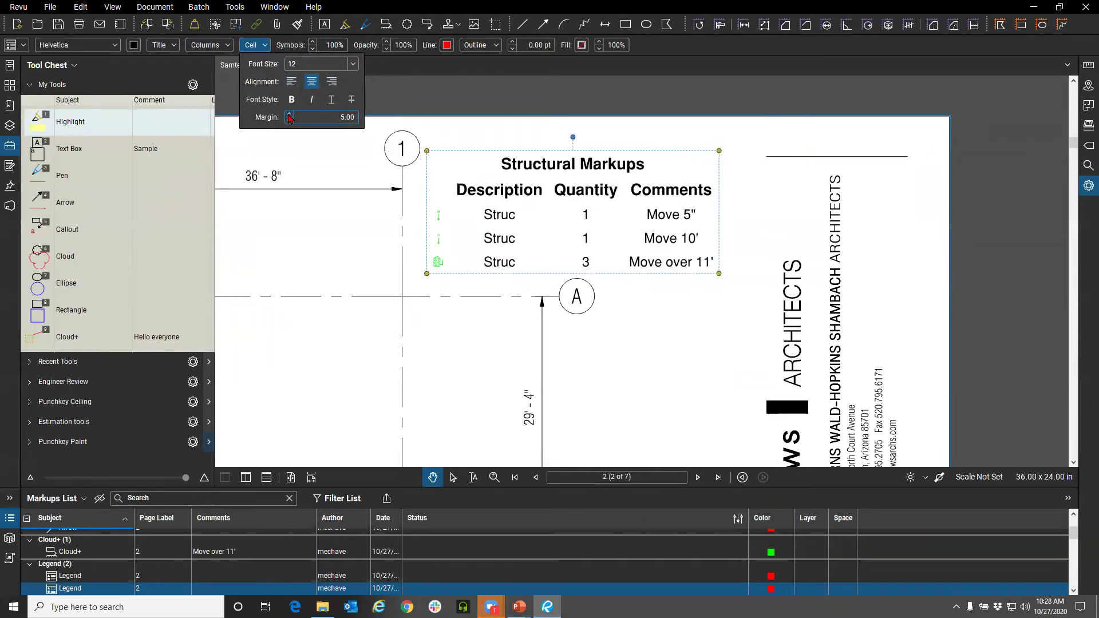
{"action": "left_click", "coordinate": [355, 64]}
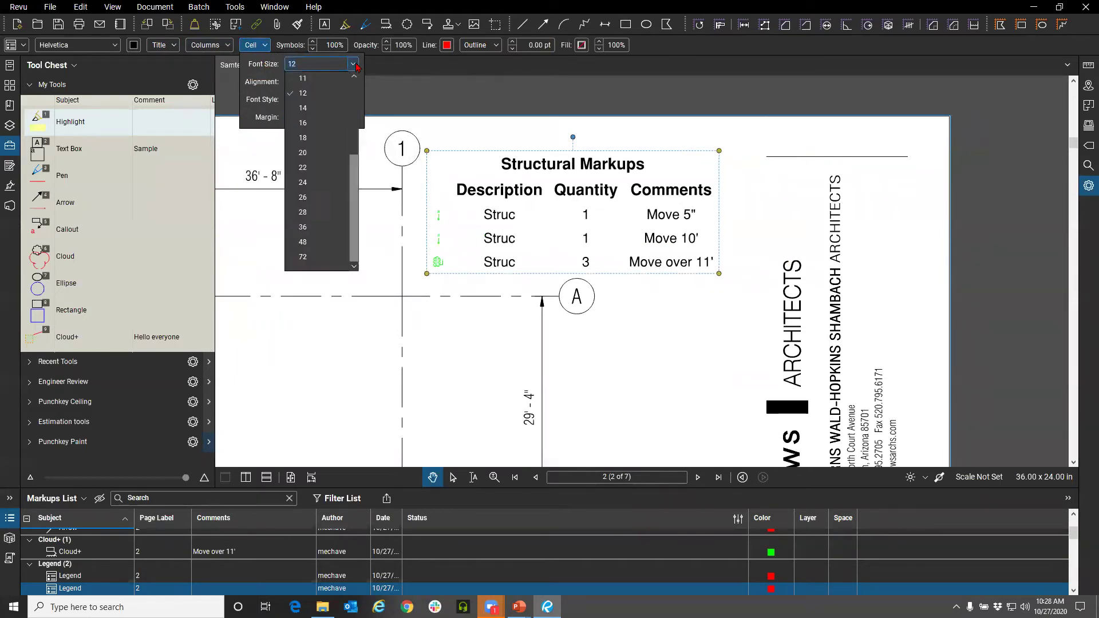
{"action": "left_click", "coordinate": [379, 64]}
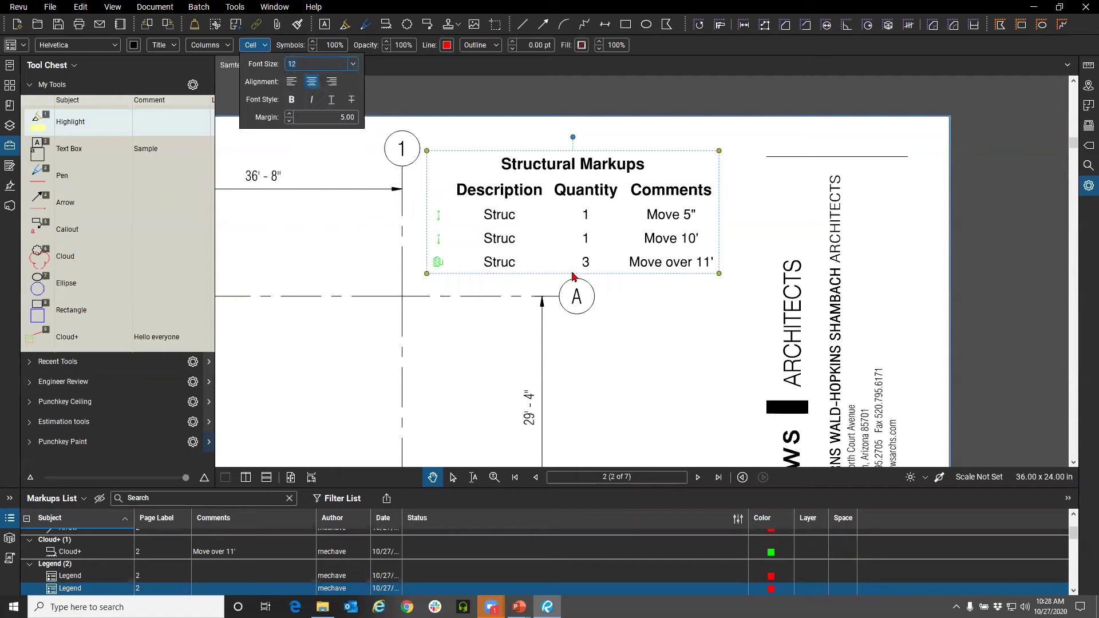
{"action": "left_click", "coordinate": [173, 48]}
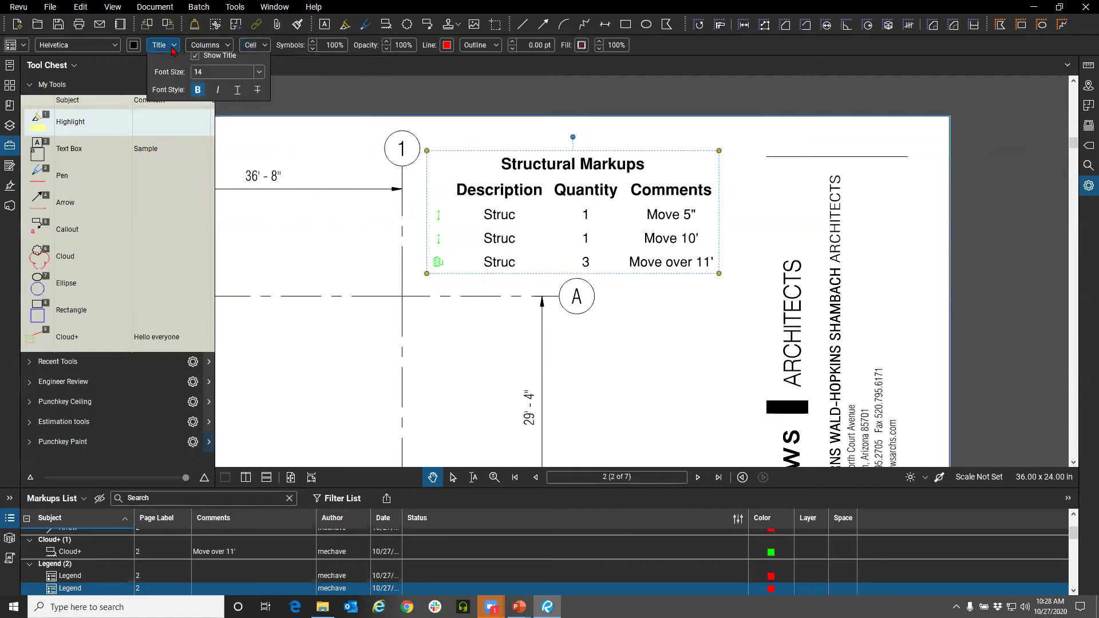
{"action": "left_click", "coordinate": [313, 64]}
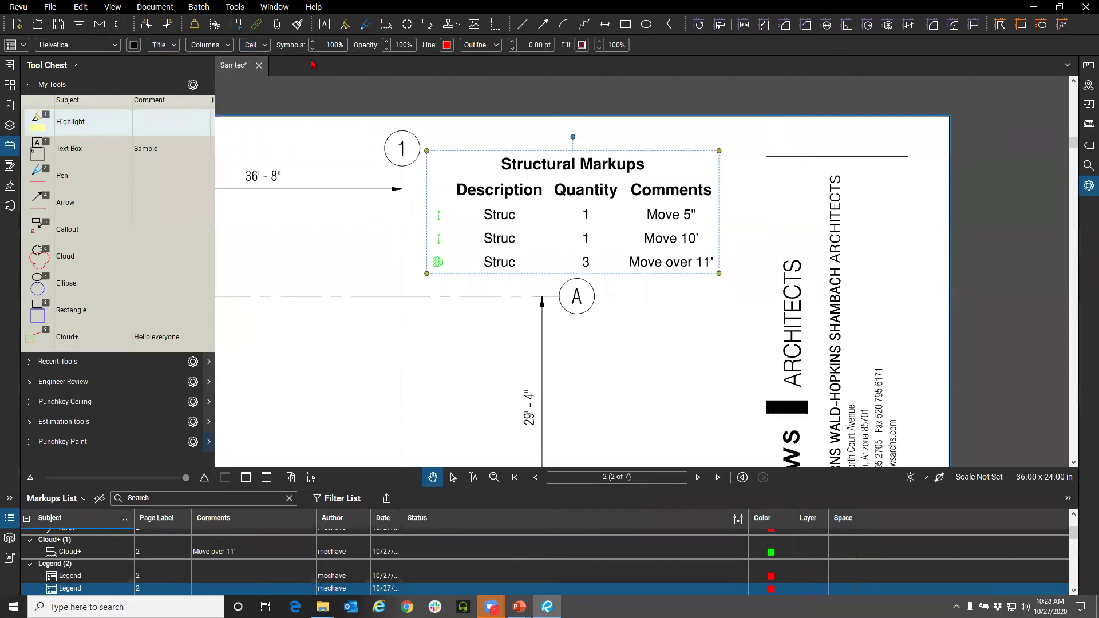
Step: Add the formatted Structural Markups legend to the My Tools set in the Tool Chest and deselect it
{"action": "left_click", "coordinate": [23, 45]}
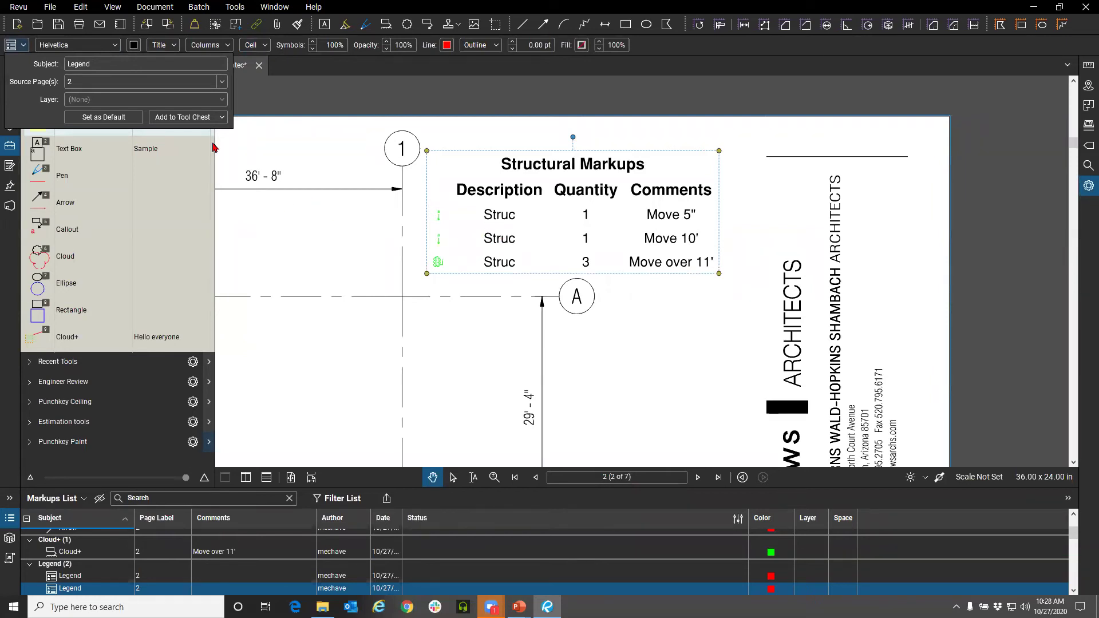
{"action": "left_click", "coordinate": [176, 118]}
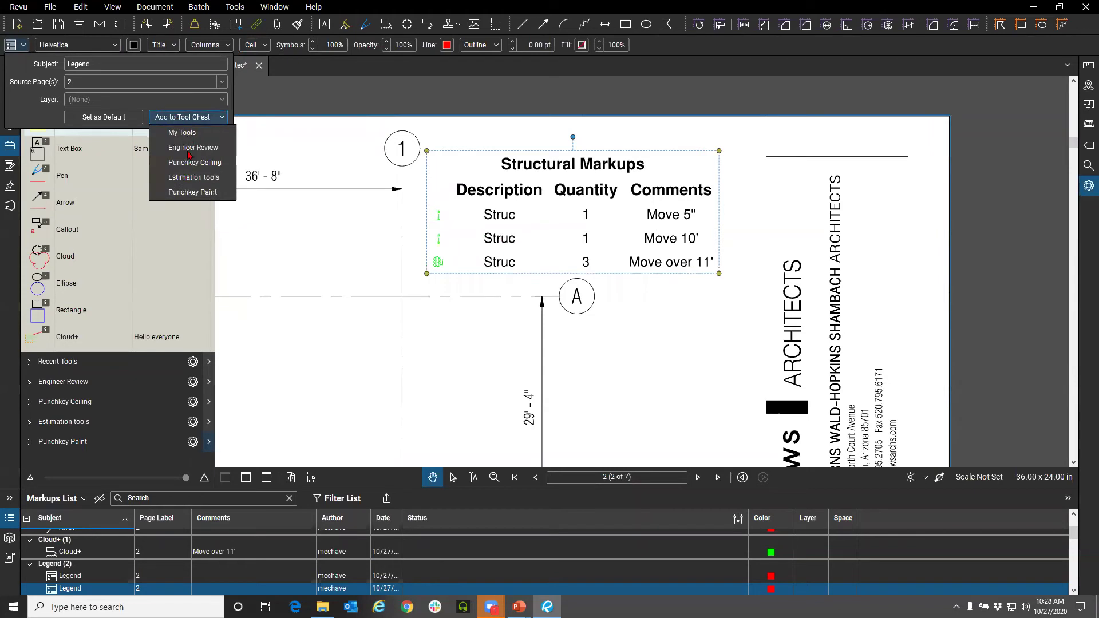
{"action": "left_click", "coordinate": [188, 133]}
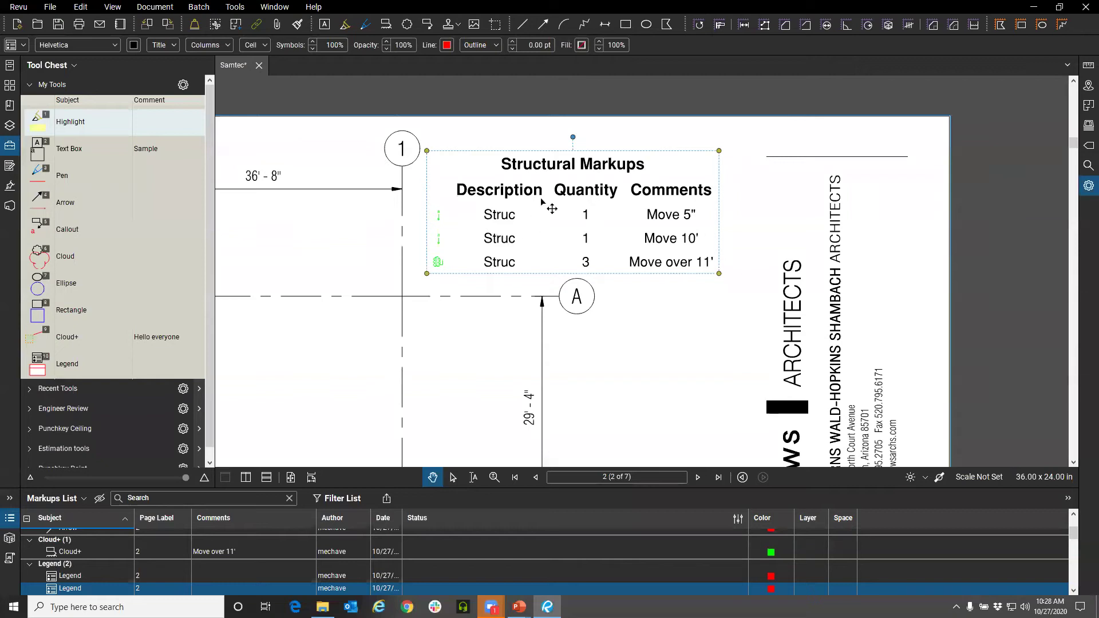
{"action": "left_click", "coordinate": [558, 356]}
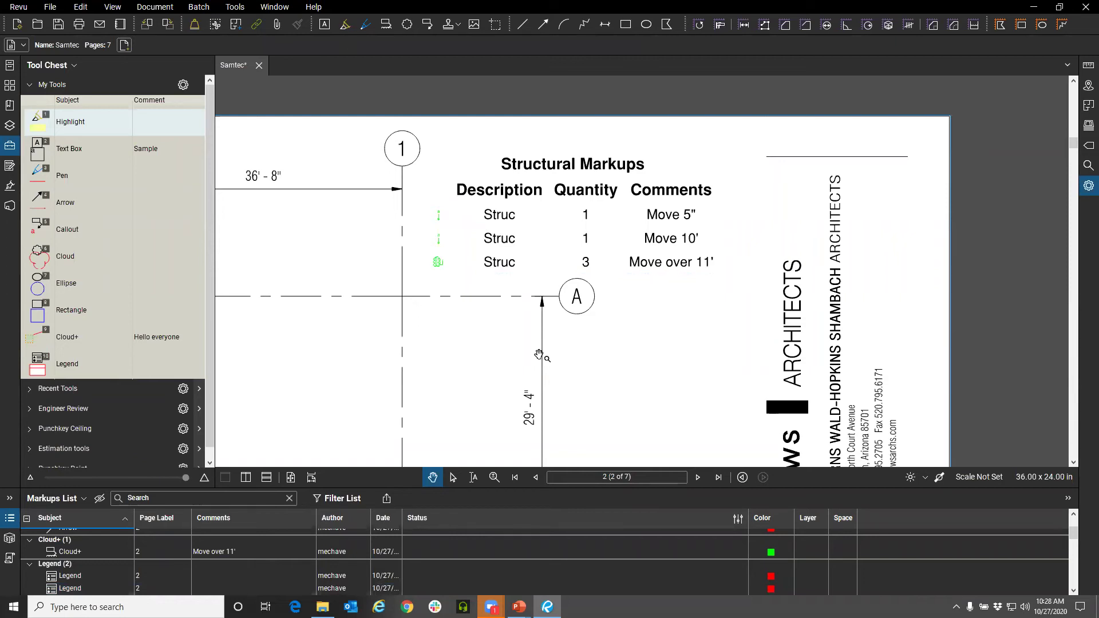
Step: Select the "Move over 11'" cloud callout around the column on grid line E, just above the FIN. FLR. EL. marker
{"action": "left_click", "coordinate": [483, 253]}
{"action": "scroll", "coordinate": [481, 252], "scroll_direction": "down", "scroll_amount": 1}
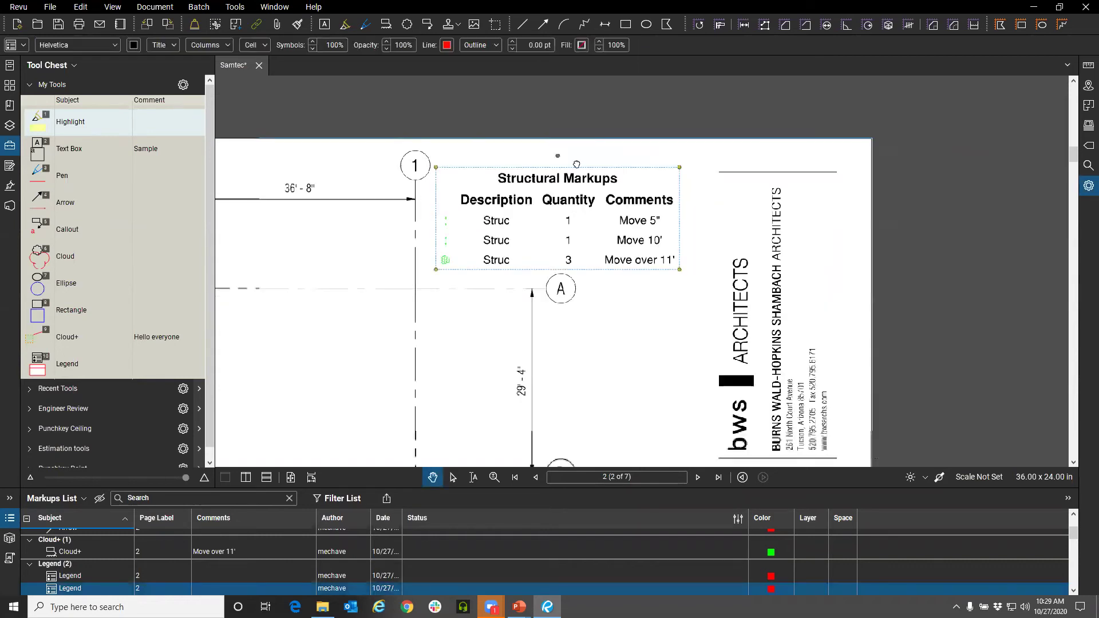
{"action": "scroll", "coordinate": [576, 164], "scroll_direction": "down", "scroll_amount": 5}
{"action": "left_click_drag", "start_coordinate": [378, 392], "coordinate": [481, 277]}
{"action": "scroll", "coordinate": [458, 275], "scroll_direction": "up", "scroll_amount": 4}
{"action": "left_click", "coordinate": [435, 271]}
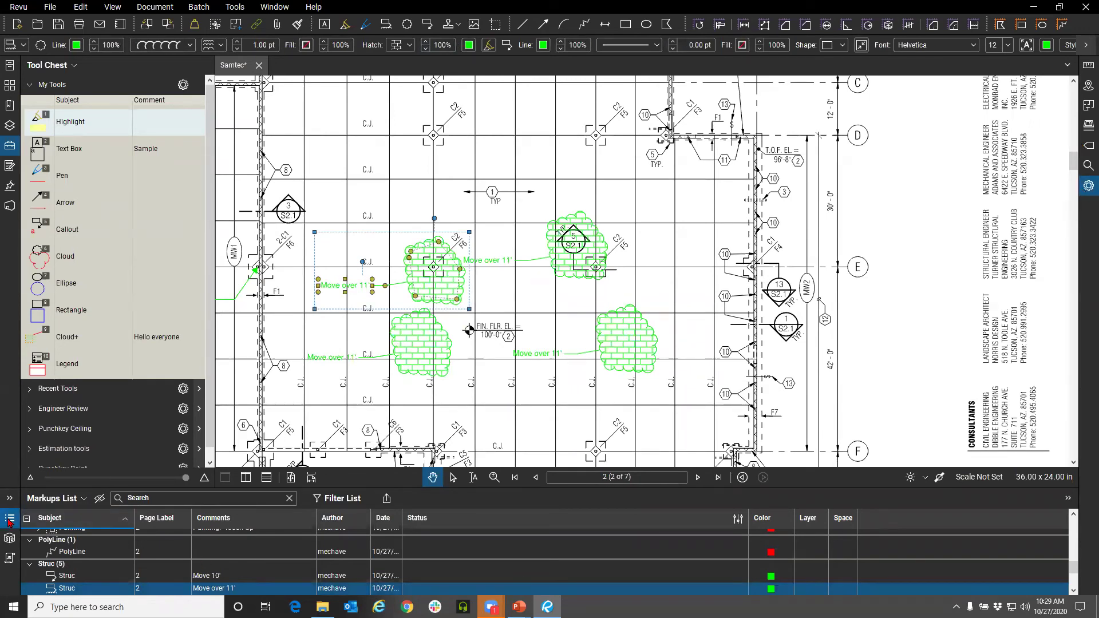
Step: Hide the Markups List, look through the selected cloud's properties, and hide the properties and the Tool Chest
{"action": "key", "text": "alt+l"}
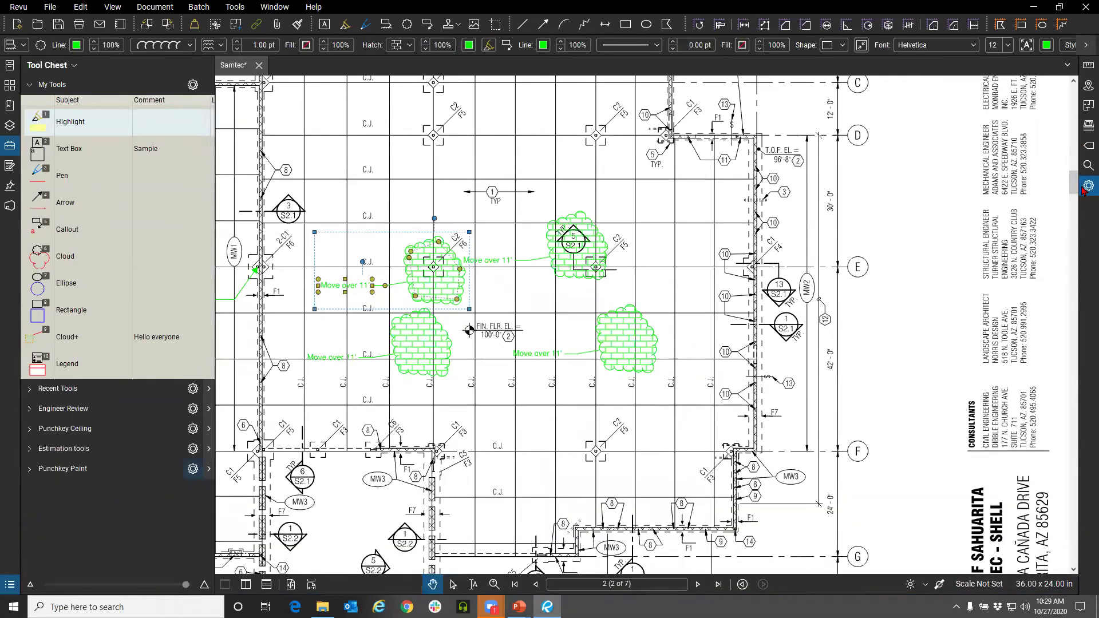
{"action": "left_click", "coordinate": [1084, 189]}
{"action": "scroll", "coordinate": [879, 146], "scroll_direction": "down", "scroll_amount": 6}
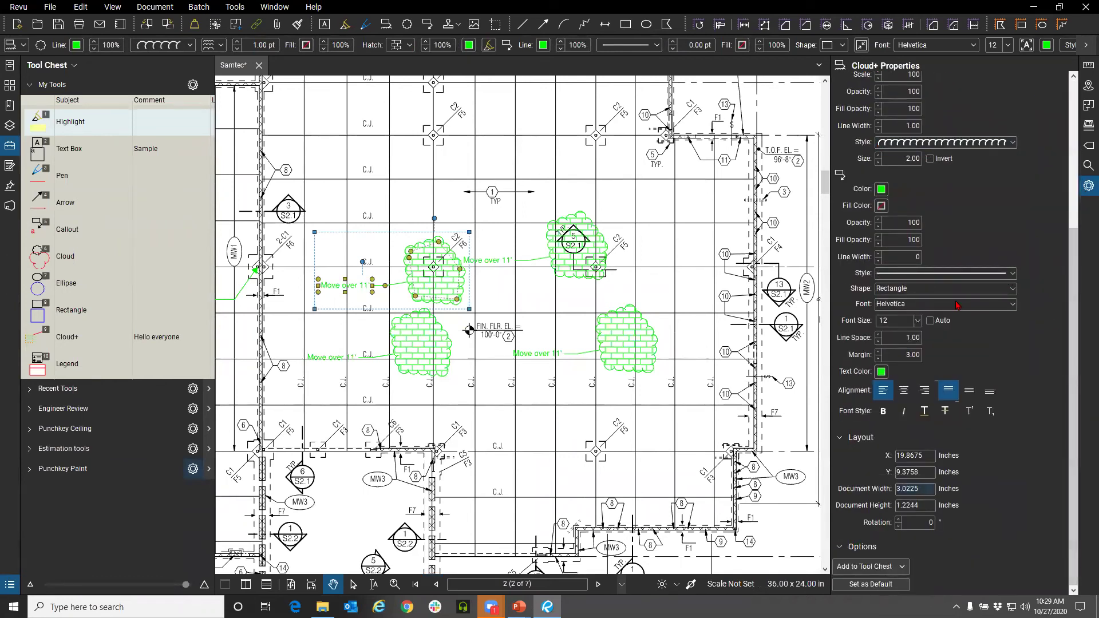
{"action": "left_click", "coordinate": [1088, 185]}
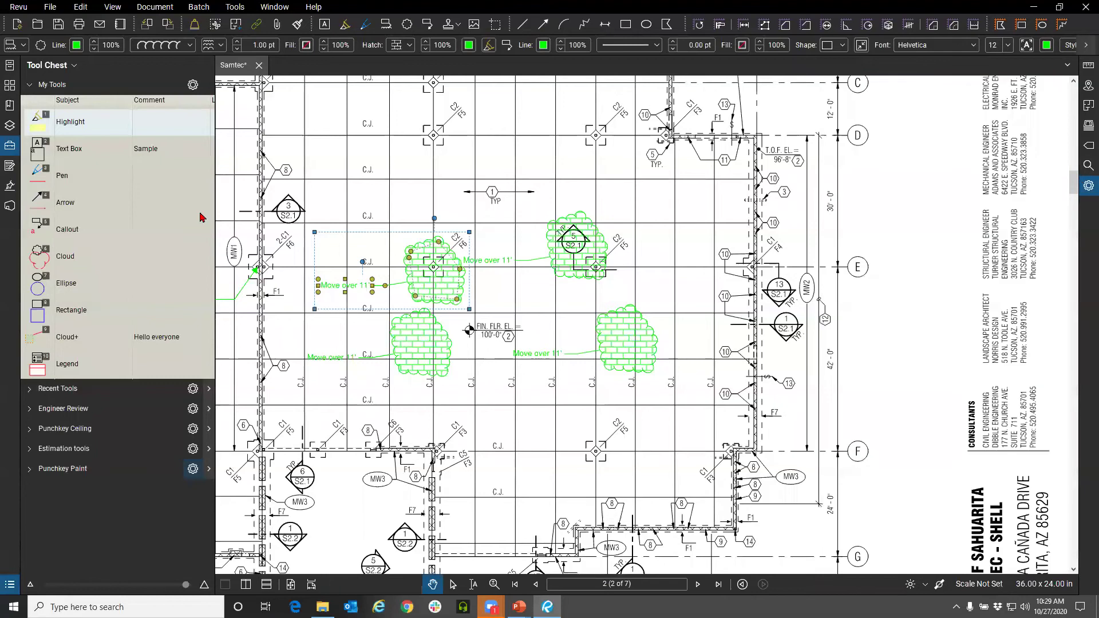
{"action": "left_click", "coordinate": [10, 146]}
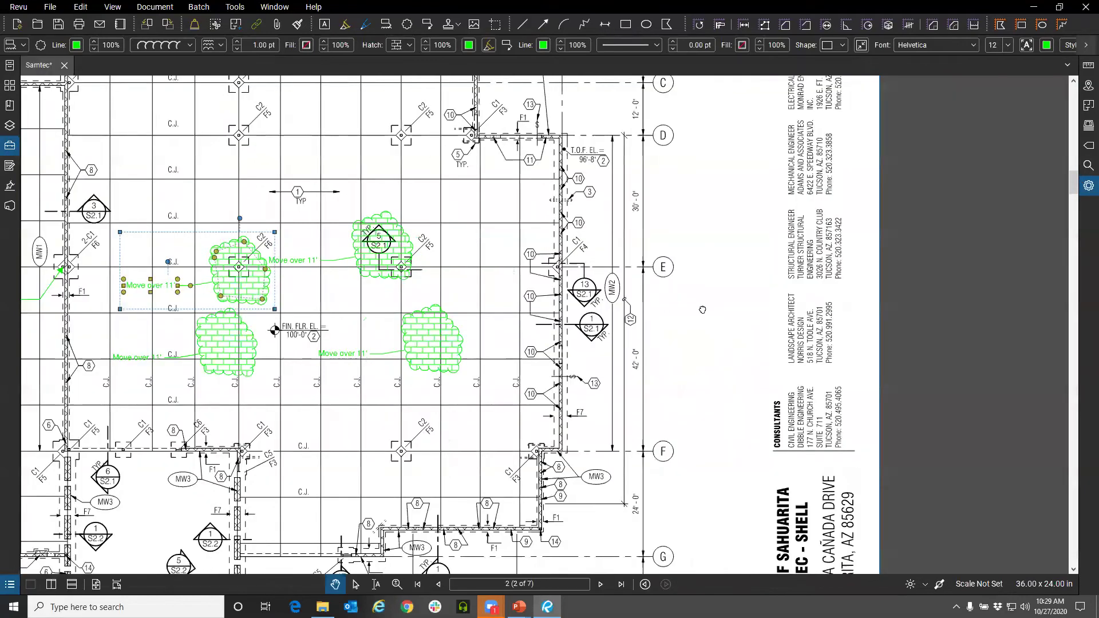
{"action": "scroll", "coordinate": [658, 337], "scroll_direction": "down", "scroll_amount": 3}
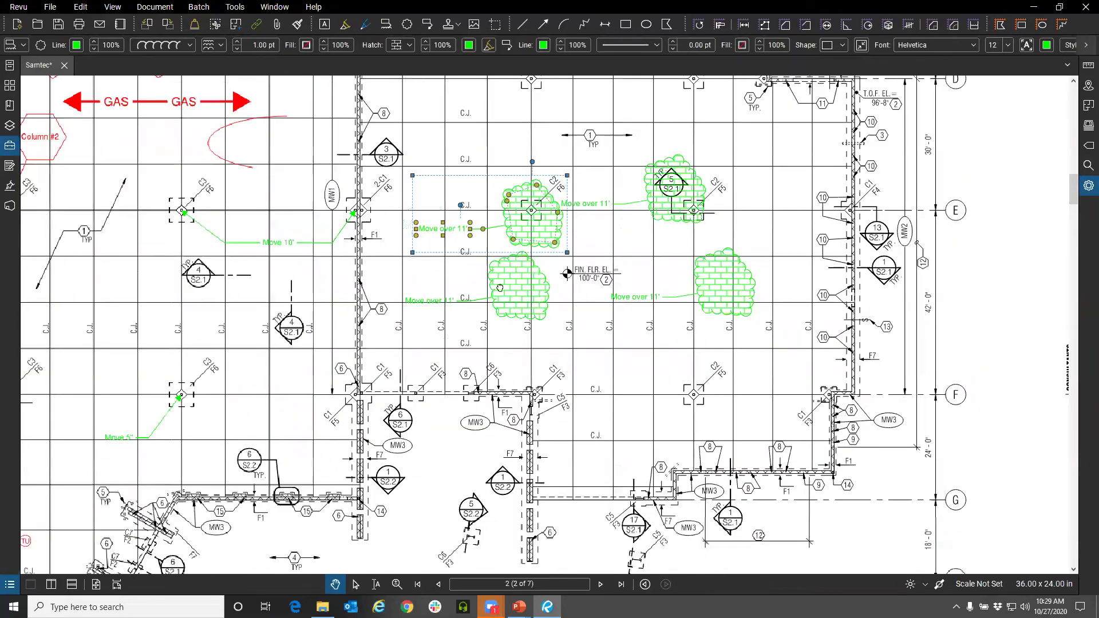
{"action": "scroll", "coordinate": [508, 283], "scroll_direction": "up", "scroll_amount": 4}
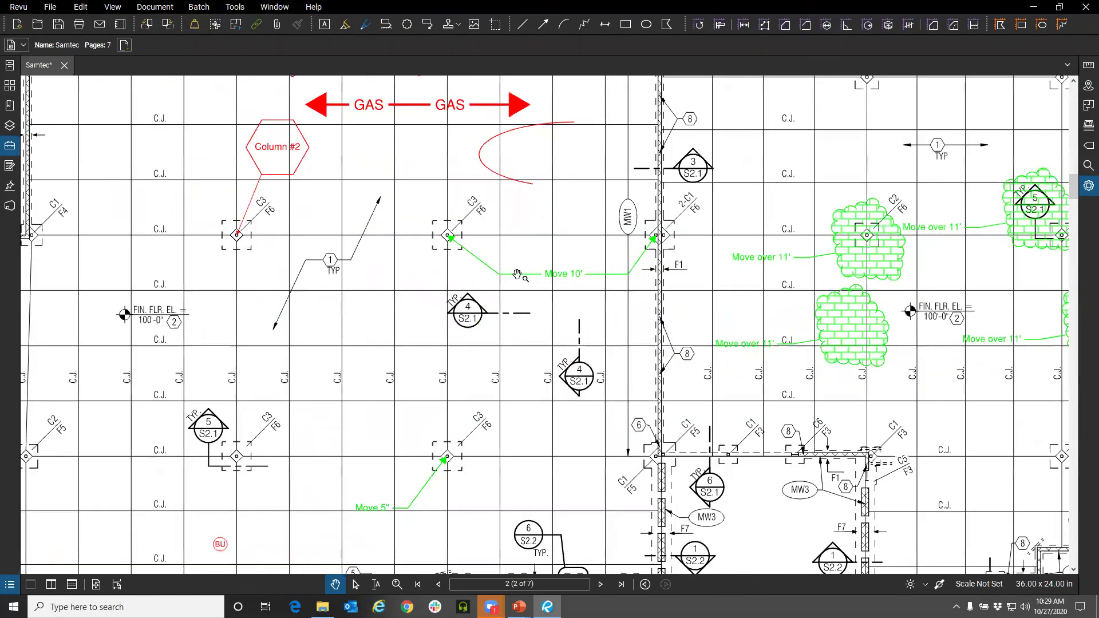
{"action": "left_click", "coordinate": [508, 283]}
{"action": "scroll", "coordinate": [537, 287], "scroll_direction": "right", "scroll_amount": 2}
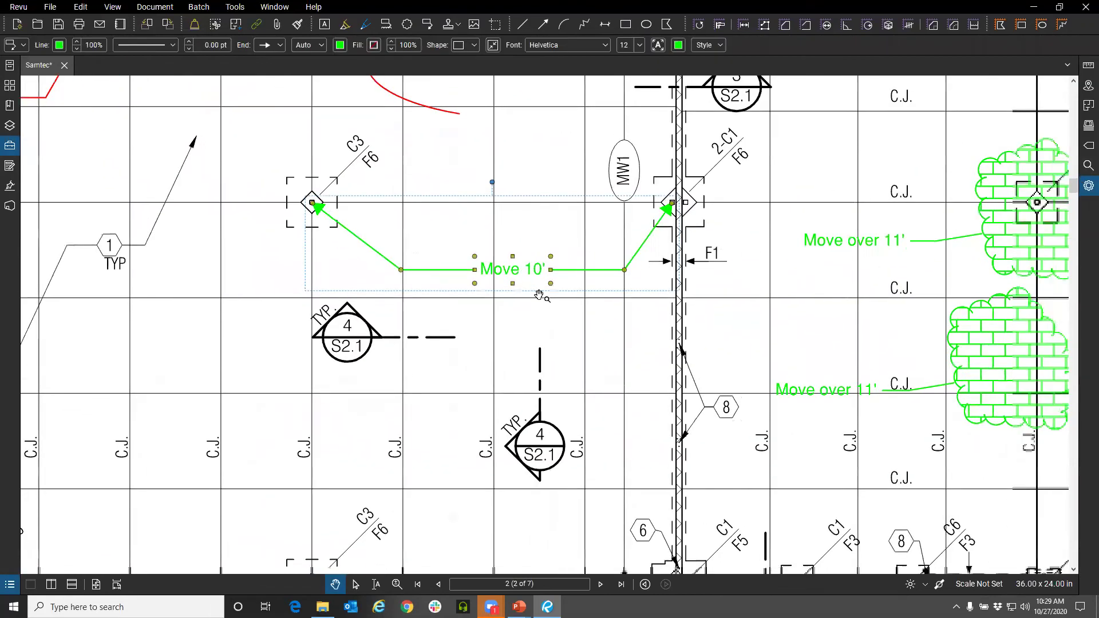
{"action": "right_click", "coordinate": [518, 269]}
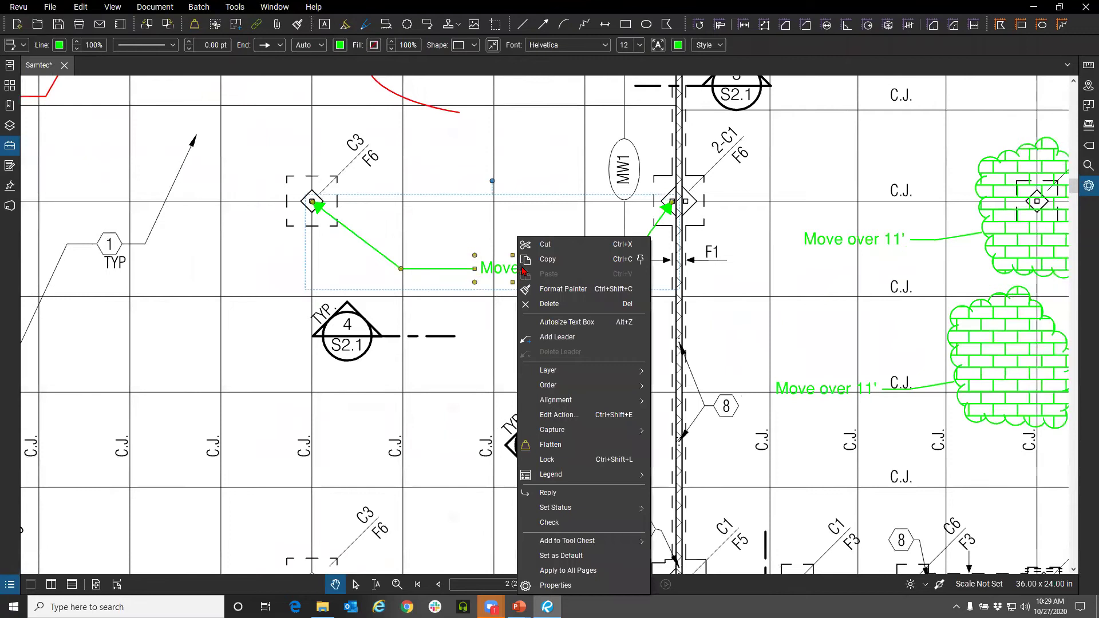
{"action": "left_click", "coordinate": [590, 419]}
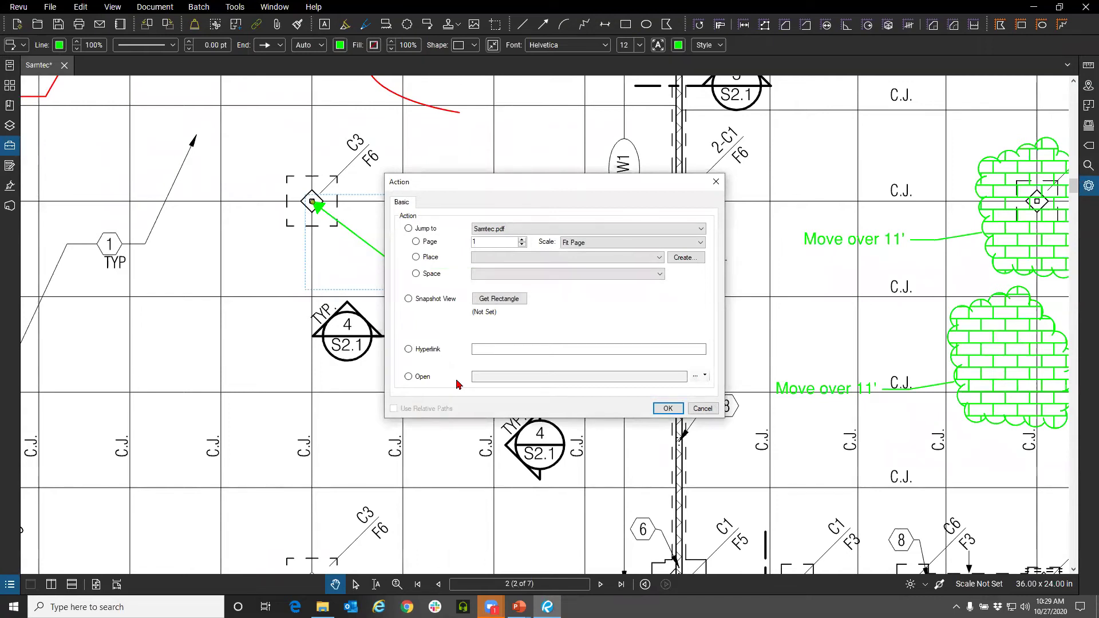
{"action": "left_click", "coordinate": [483, 348]}
{"action": "type", "text": "w"}
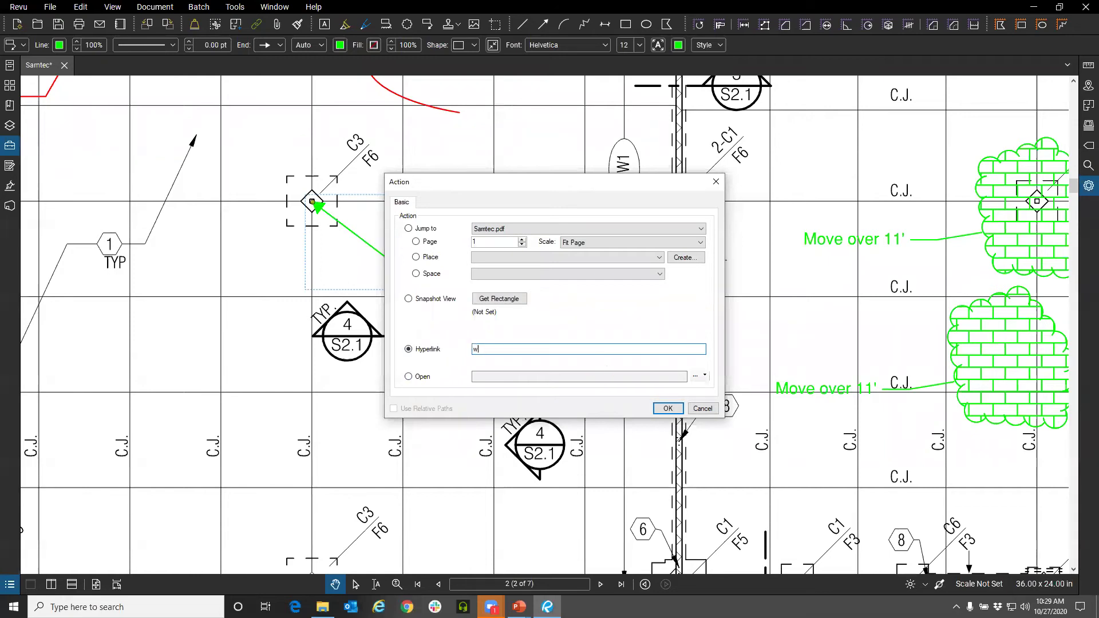
{"action": "type", "text": "ww.bluebeam.com"}
{"action": "left_click", "coordinate": [667, 408]}
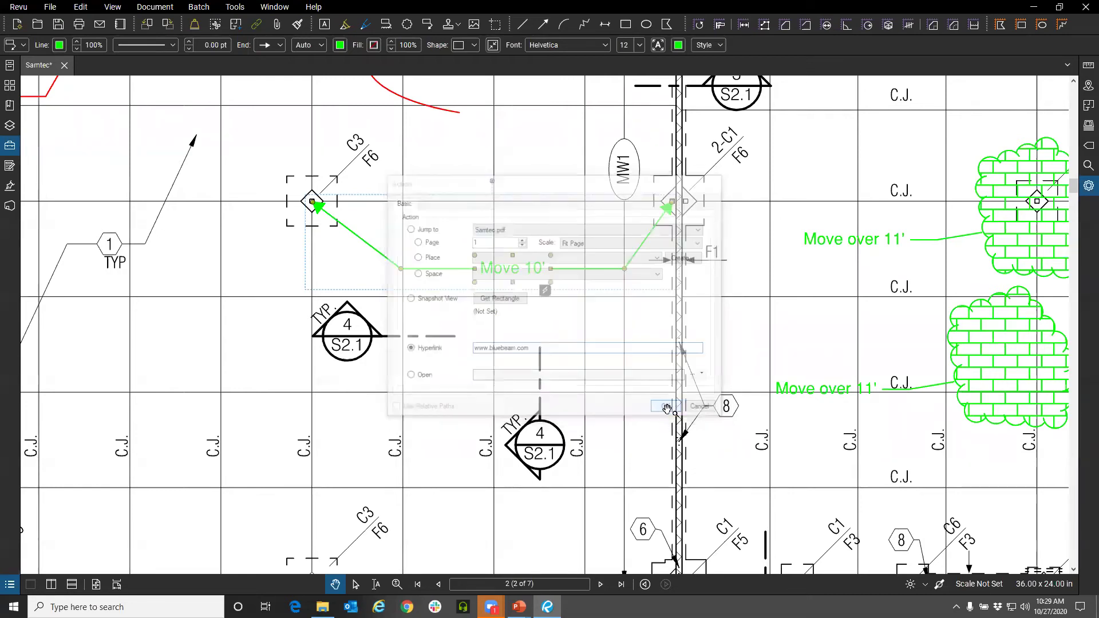
Step: Test the "Move 10'" callout's hyperlink, close the web page, and flatten the callout
{"action": "left_click", "coordinate": [545, 291]}
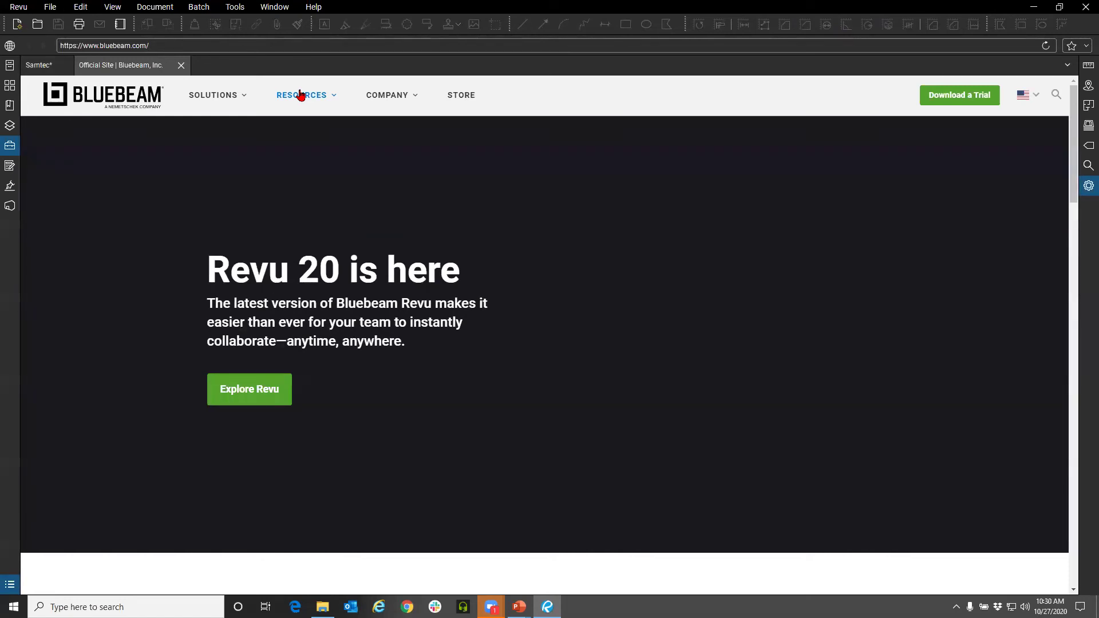
{"action": "left_click", "coordinate": [181, 65]}
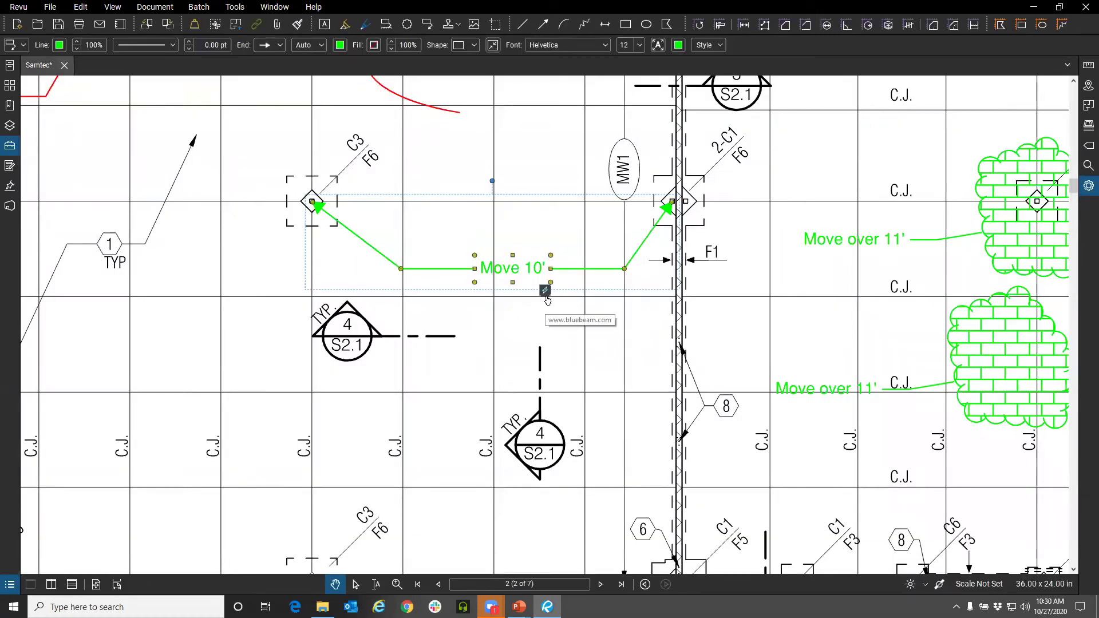
{"action": "right_click", "coordinate": [490, 273]}
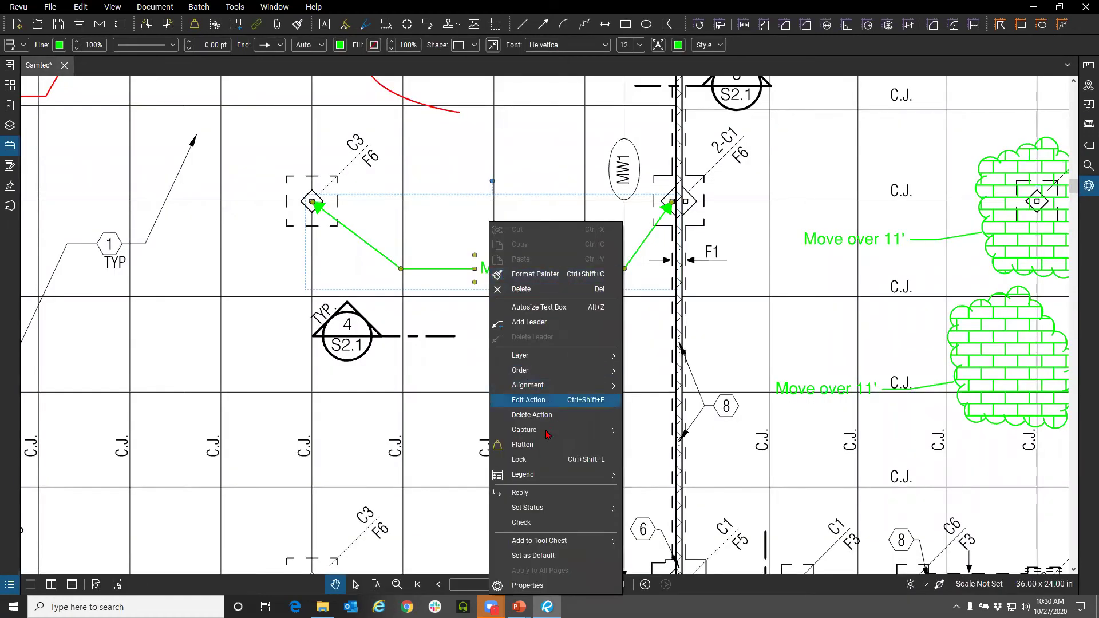
{"action": "left_click", "coordinate": [543, 444]}
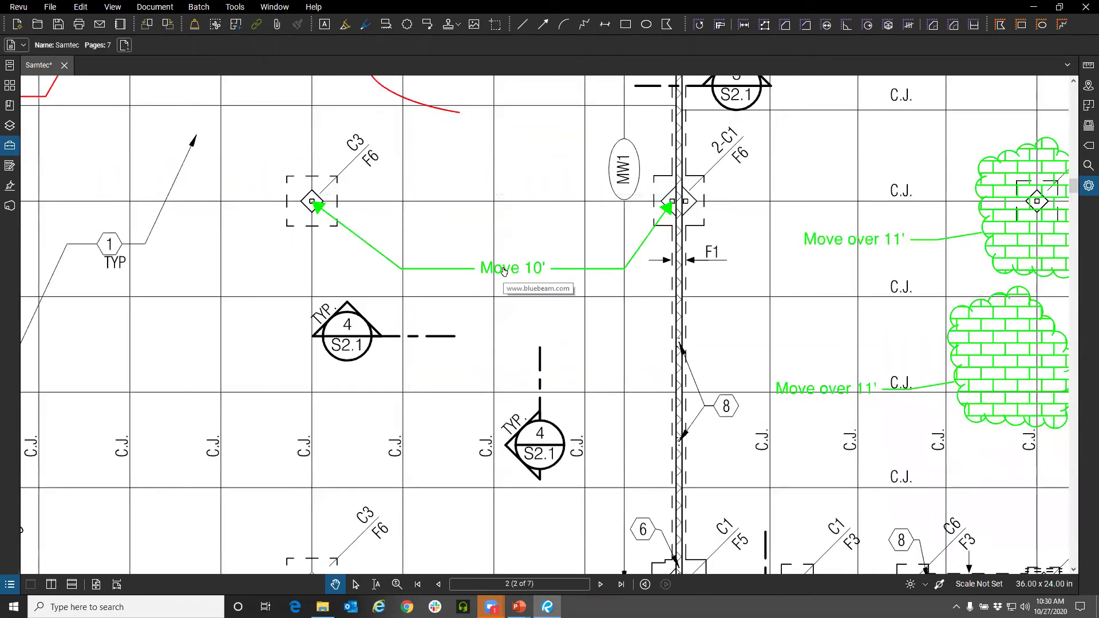
Step: Test the link again from the flattened "Move 10'" callout, close the web page, and look through the remaining link's options
{"action": "left_click", "coordinate": [515, 269]}
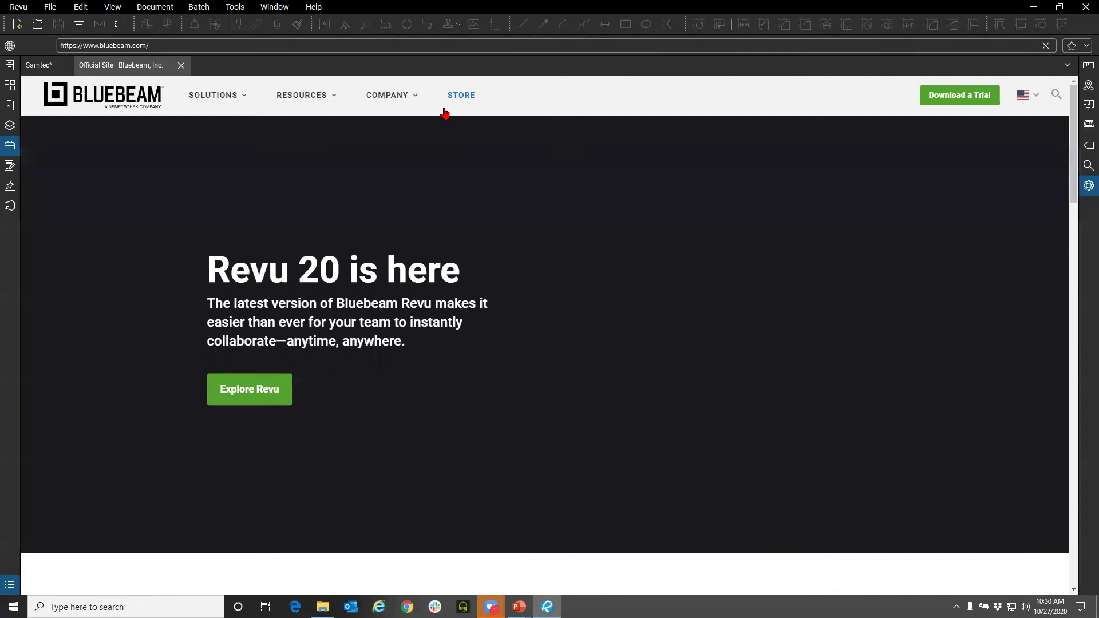
{"action": "left_click", "coordinate": [182, 65]}
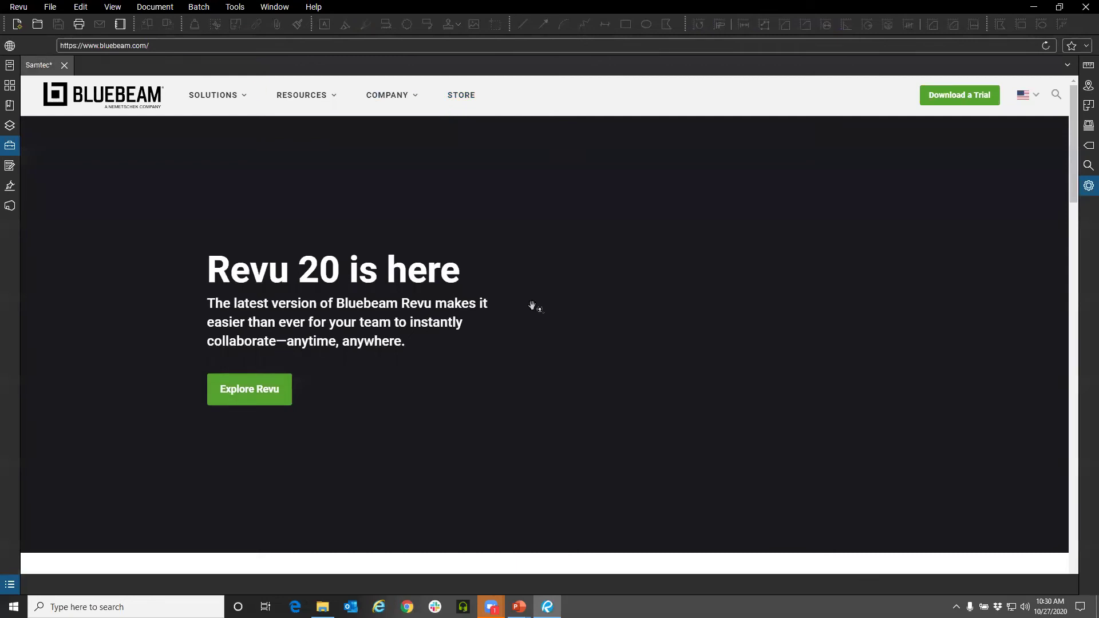
{"action": "right_click", "coordinate": [484, 275]}
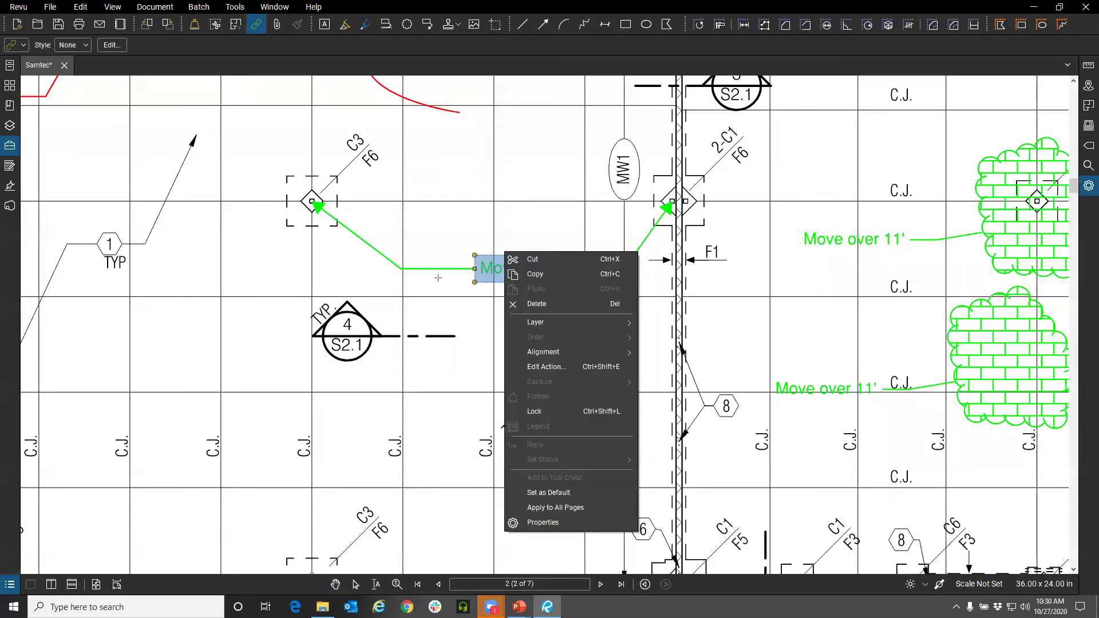
{"action": "left_click_drag", "start_coordinate": [441, 313], "coordinate": [505, 348]}
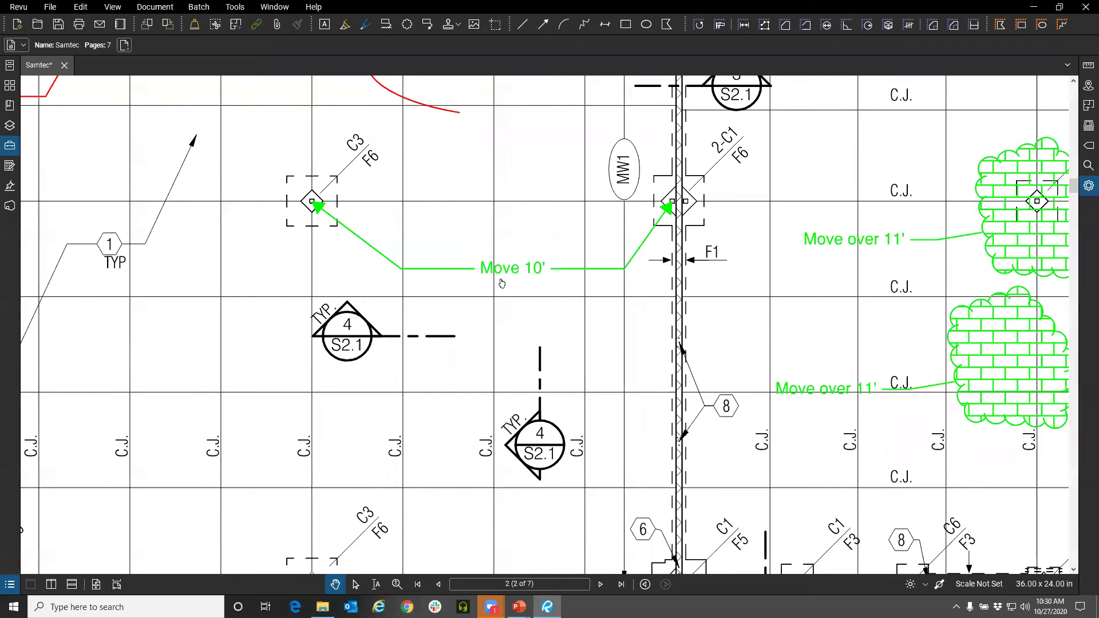
{"action": "left_click", "coordinate": [642, 264]}
Step: Survey the markups across the plan and move in on the two C2/F5 columns along grid line F
{"action": "scroll", "coordinate": [497, 372], "scroll_direction": "down", "scroll_amount": 5}
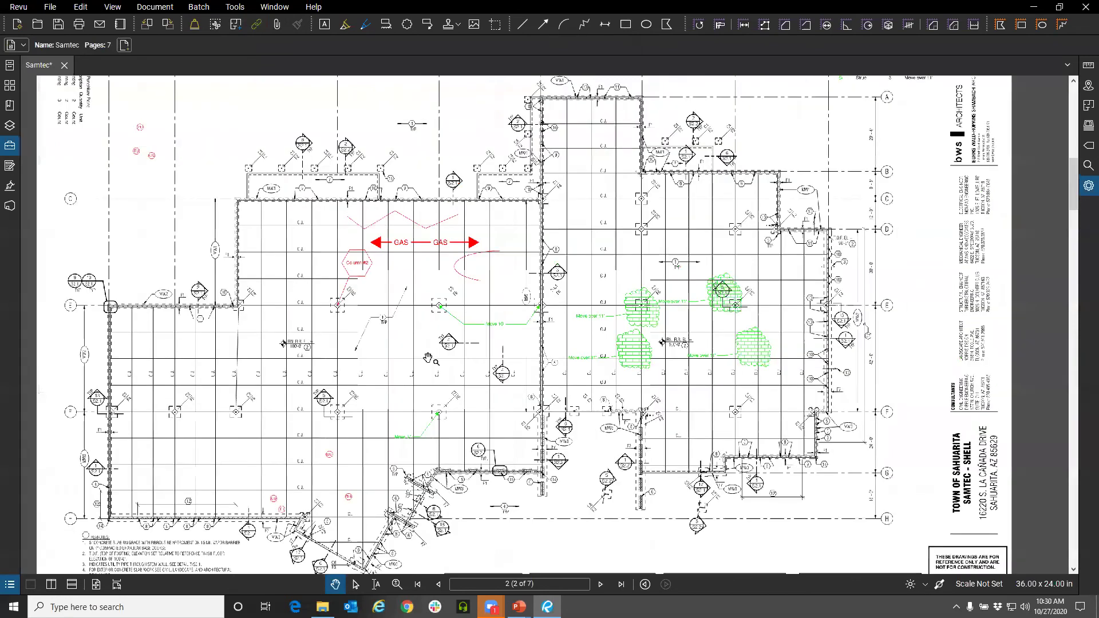
{"action": "left_click_drag", "start_coordinate": [497, 372], "coordinate": [428, 356]}
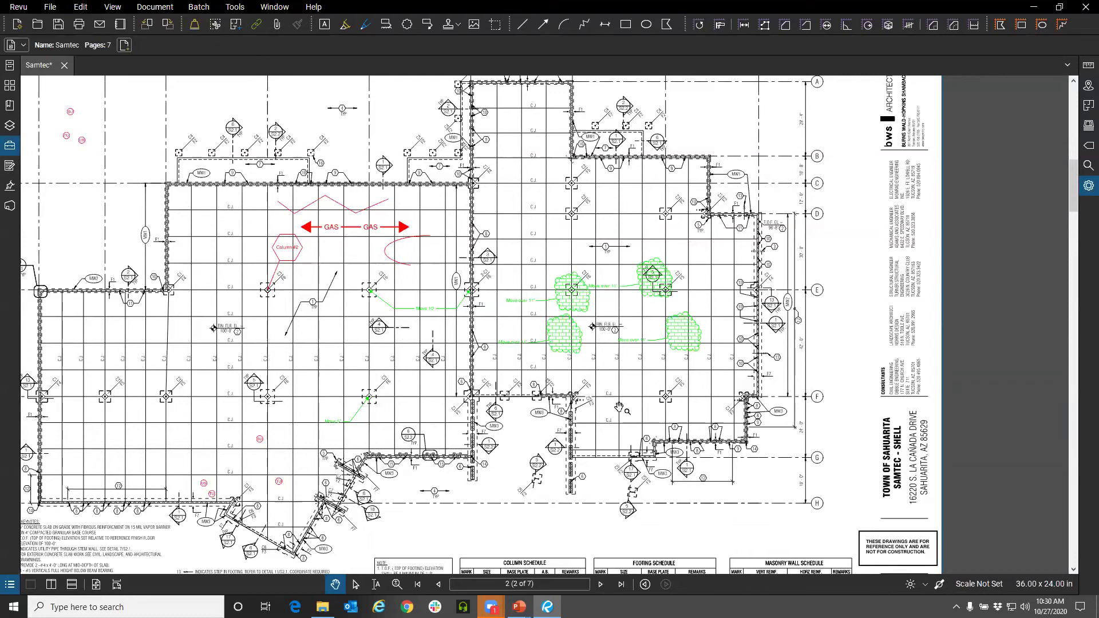
{"action": "left_click_drag", "start_coordinate": [454, 340], "coordinate": [455, 342]}
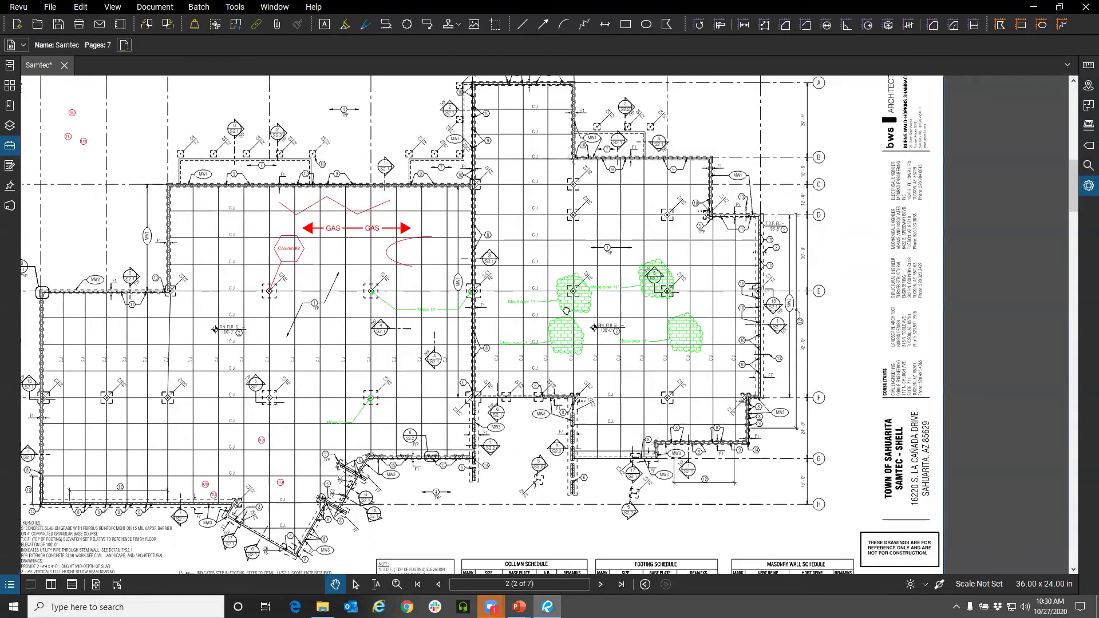
{"action": "left_click_drag", "start_coordinate": [323, 403], "coordinate": [350, 328]}
{"action": "scroll", "coordinate": [351, 326], "scroll_direction": "up", "scroll_amount": 8}
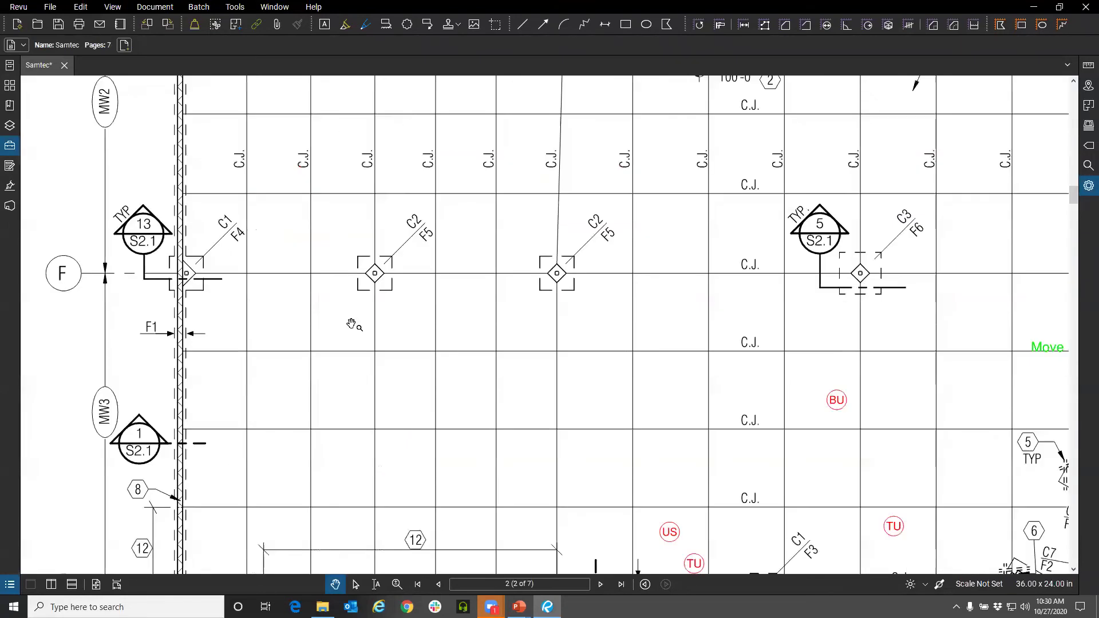
{"action": "scroll", "coordinate": [395, 216], "scroll_direction": "up", "scroll_amount": 3}
{"action": "left_click_drag", "start_coordinate": [422, 238], "coordinate": [477, 272]}
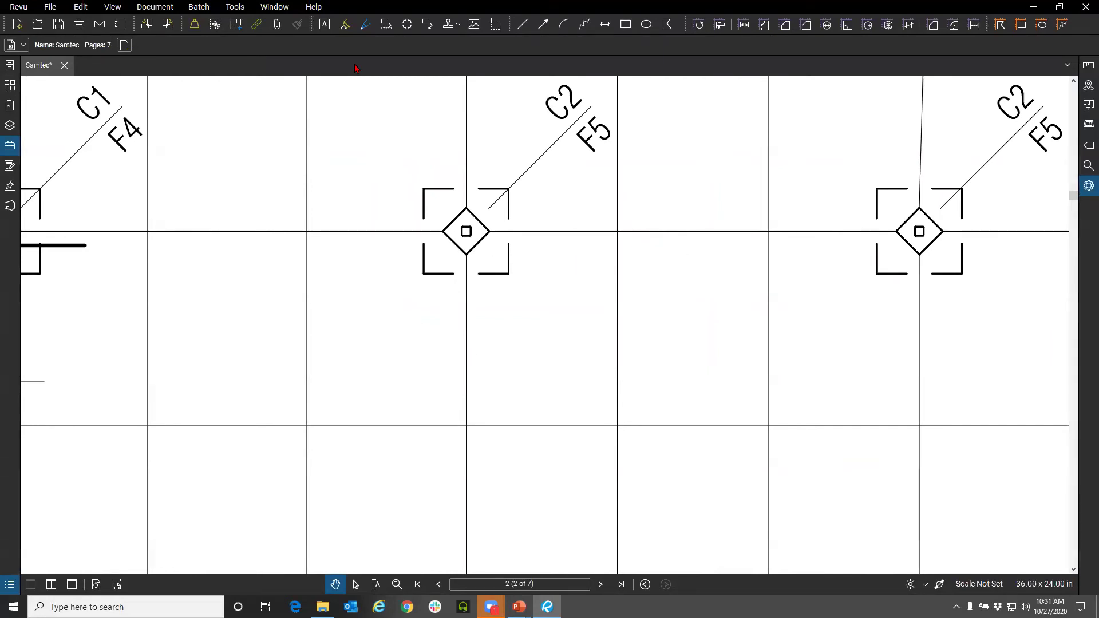
{"action": "left_click", "coordinate": [324, 25]}
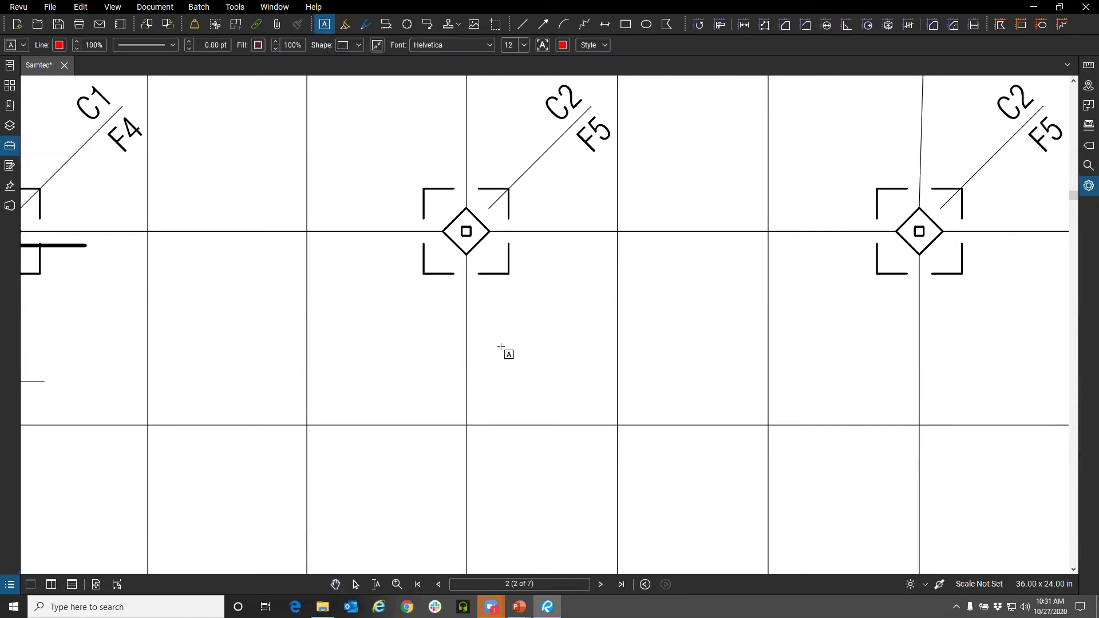
{"action": "scroll", "coordinate": [505, 344], "scroll_direction": "up", "scroll_amount": 1}
{"action": "scroll", "coordinate": [505, 314], "scroll_direction": "down", "scroll_amount": 1}
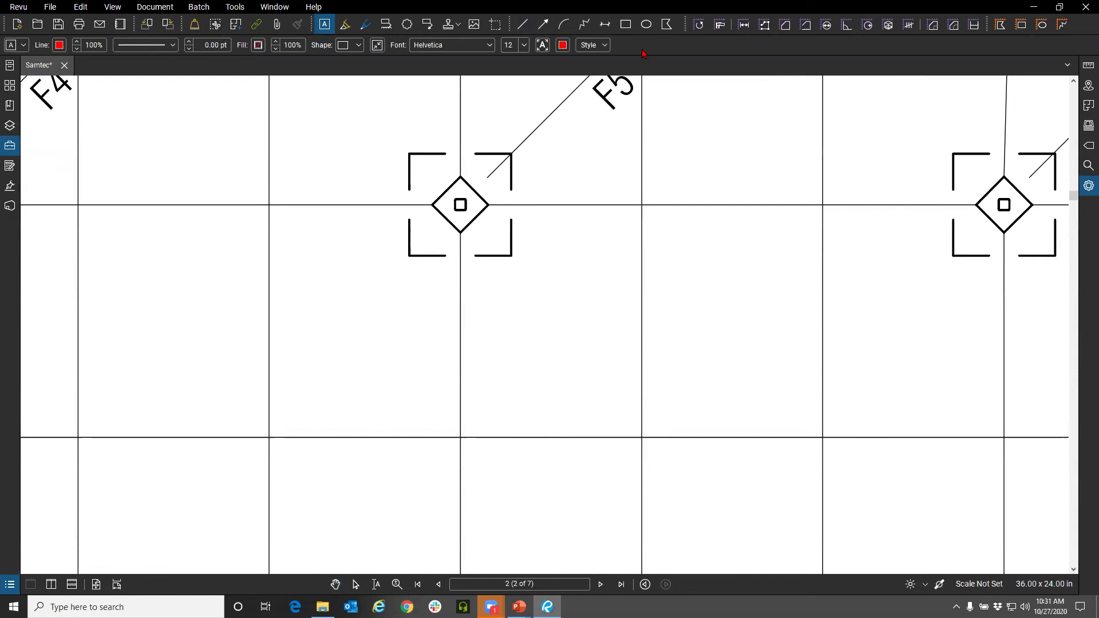
{"action": "key", "text": "Escape"}
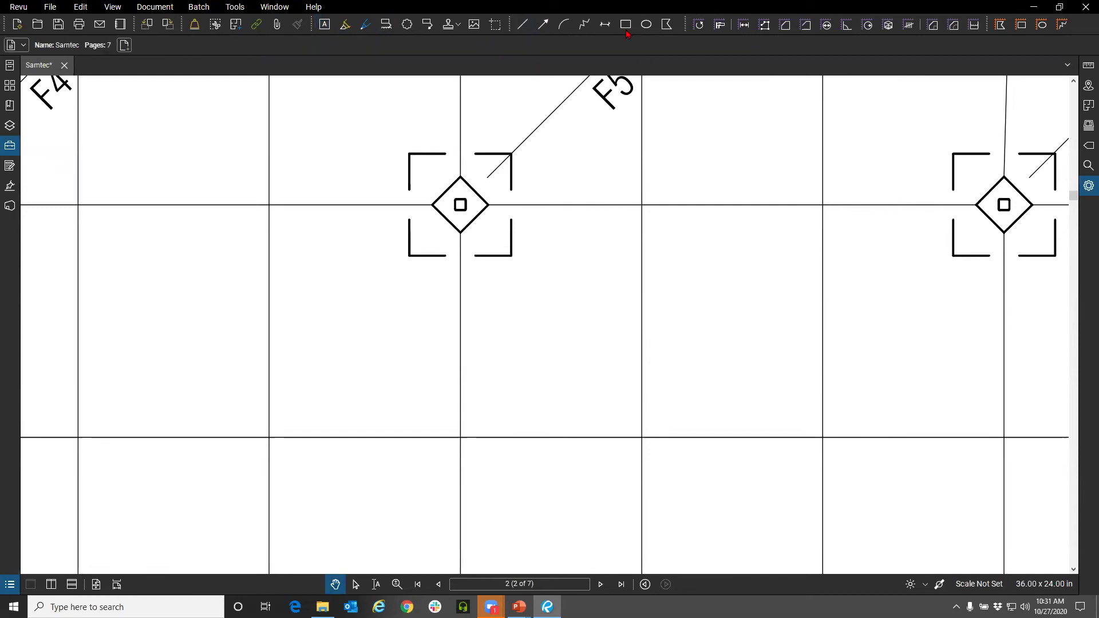
Step: Draw a red rectangle just below and right of the first C2/F5 column on grid line F, and hatch it with 20% Dots
{"action": "left_click", "coordinate": [625, 25]}
{"action": "mouse_move", "coordinate": [522, 314]}
{"action": "left_mouse_down"}
{"action": "mouse_move", "coordinate": [661, 410]}
{"action": "mouse_move", "coordinate": [692, 472]}
{"action": "left_mouse_up"}
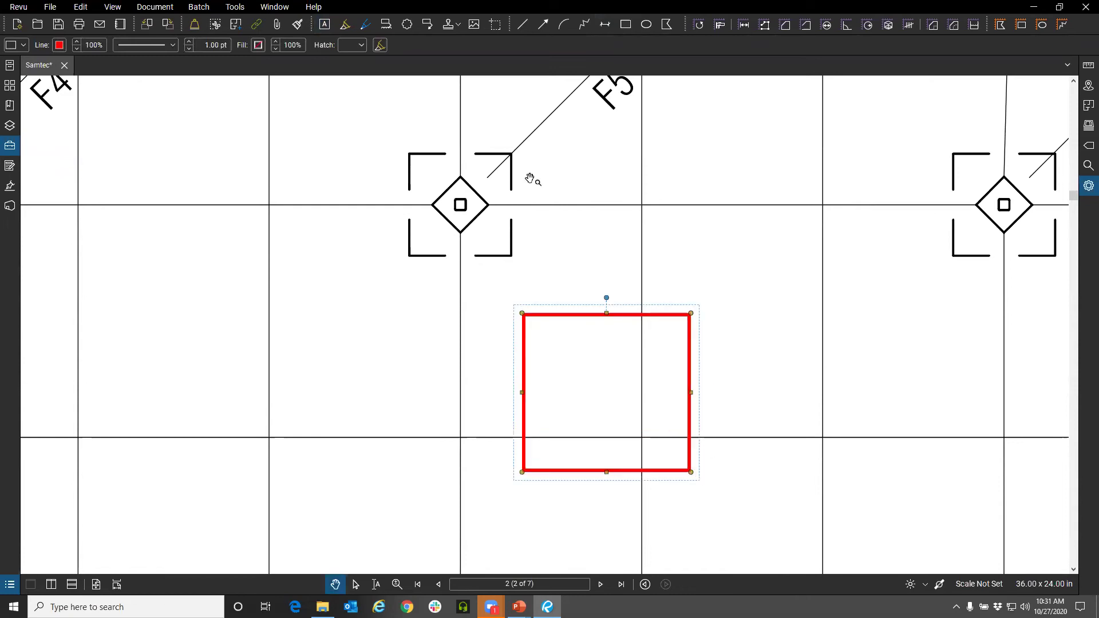
{"action": "left_click", "coordinate": [359, 49]}
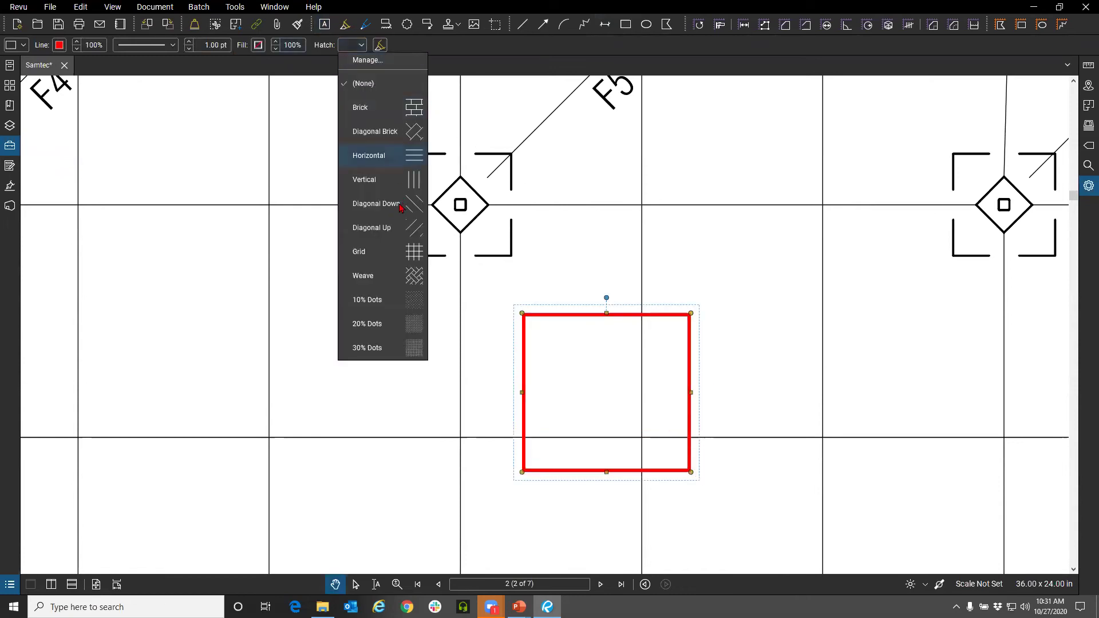
{"action": "left_click", "coordinate": [395, 324]}
Step: Shrink the dotted rectangle from its upper-left corner and adjust its lower-right corner slightly
{"action": "mouse_move", "coordinate": [510, 381]}
{"action": "left_mouse_down"}
{"action": "mouse_move", "coordinate": [477, 340]}
{"action": "mouse_move", "coordinate": [444, 327]}
{"action": "left_mouse_up"}
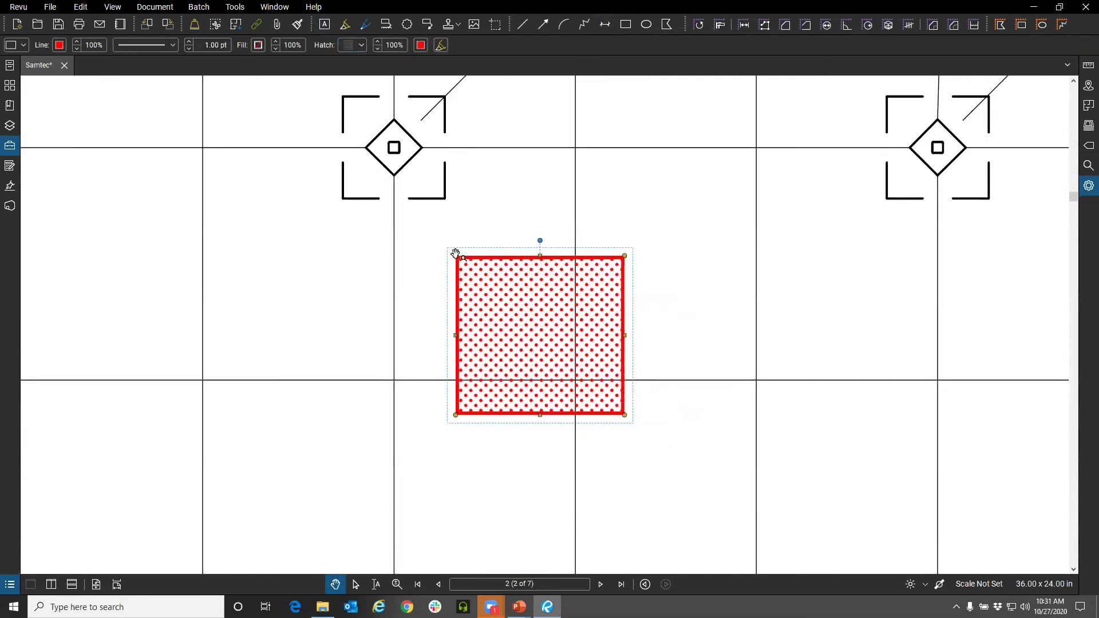
{"action": "left_click_drag", "start_coordinate": [461, 261], "coordinate": [505, 317]}
{"action": "left_click_drag", "start_coordinate": [624, 414], "coordinate": [628, 429]}
{"action": "left_click_drag", "start_coordinate": [531, 387], "coordinate": [490, 385]}
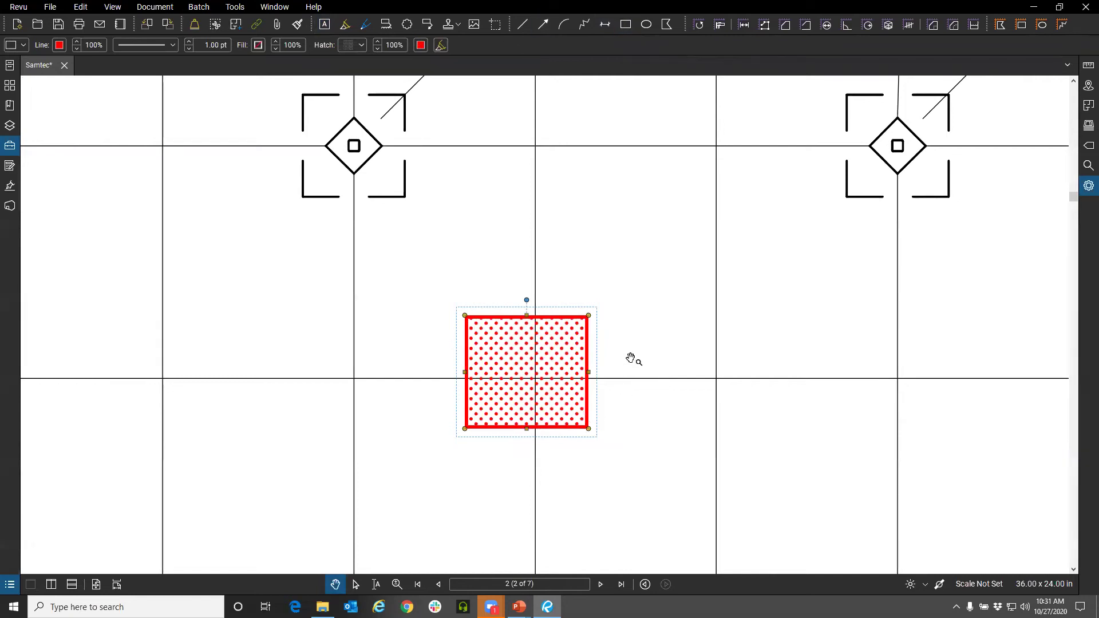
Step: Set the subject of the dotted rectangle to "Structural"
{"action": "mouse_move", "coordinate": [20, 52]}
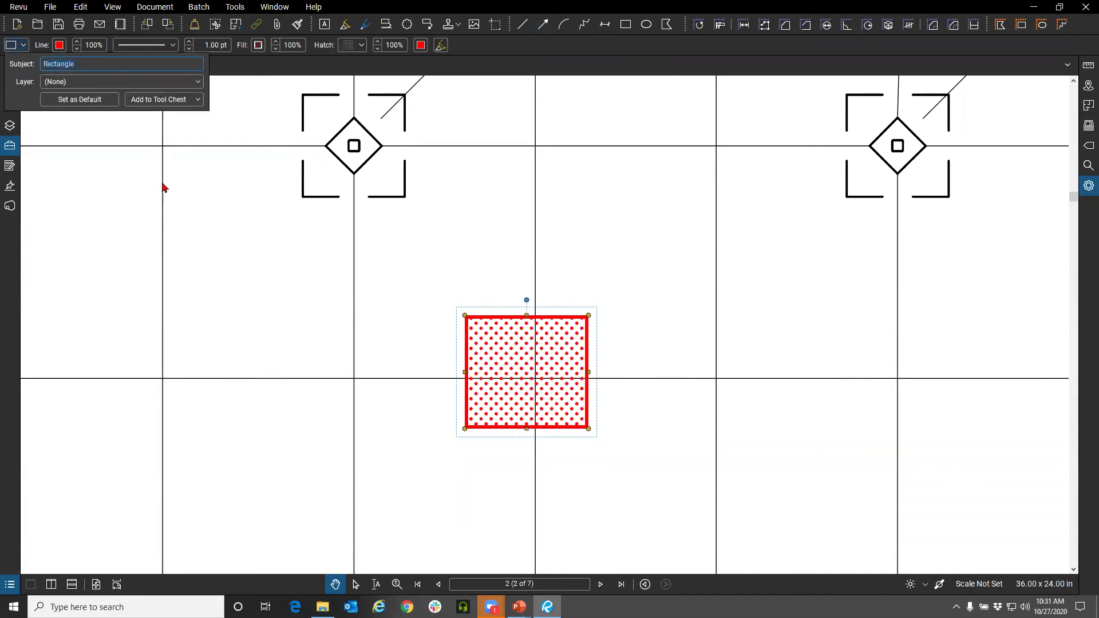
{"action": "type", "text": "Co"}
{"action": "key", "text": "BackSpace"}
{"action": "key", "text": "BackSpace"}
{"action": "key", "text": "BackSpace"}
{"action": "key", "text": "BackSpace"}
{"action": "key", "text": "BackSpace"}
{"action": "key", "text": "BackSpace"}
{"action": "type", "text": "Struc"}
{"action": "key", "text": "Return"}
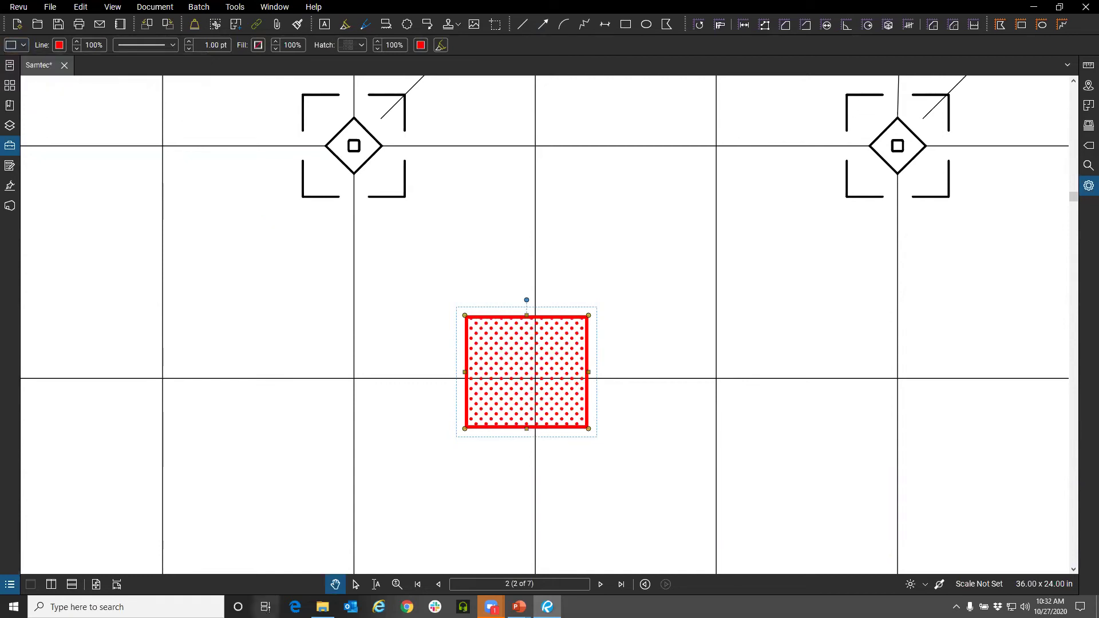
Step: Show the Markups List and sort it by Subject in descending order
{"action": "key", "text": "alt+l"}
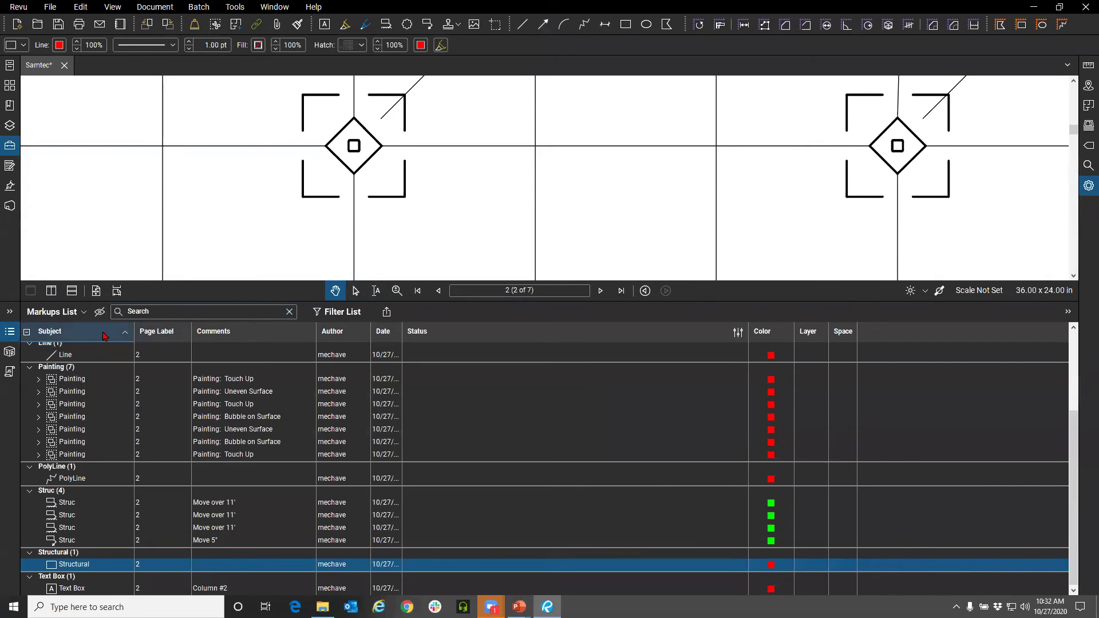
{"action": "left_click", "coordinate": [104, 334]}
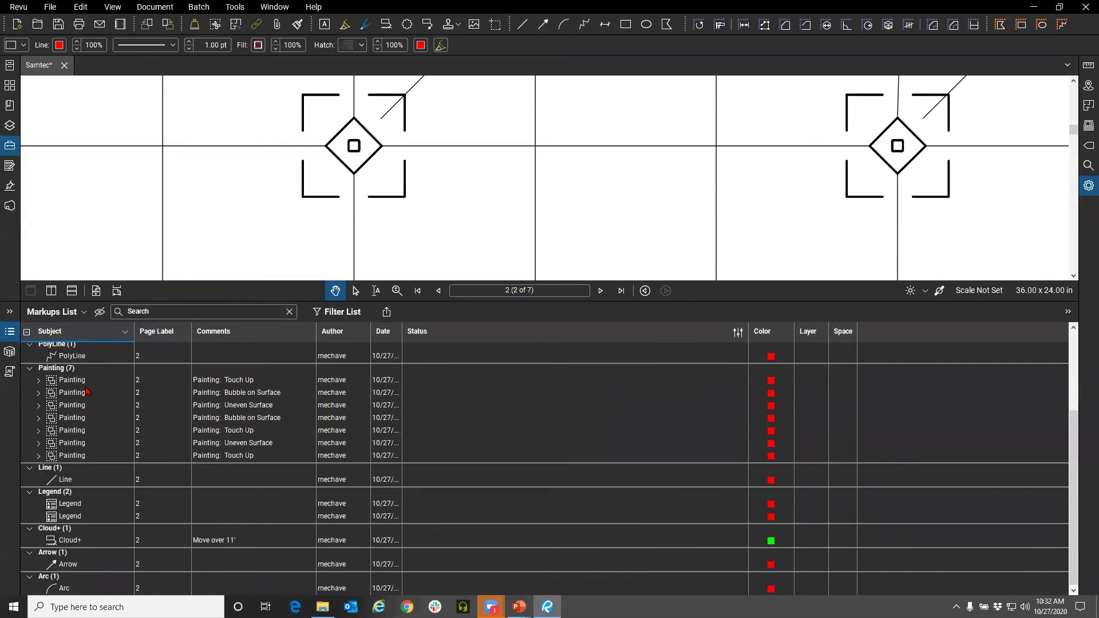
{"action": "scroll", "coordinate": [87, 391], "scroll_direction": "up", "scroll_amount": 3}
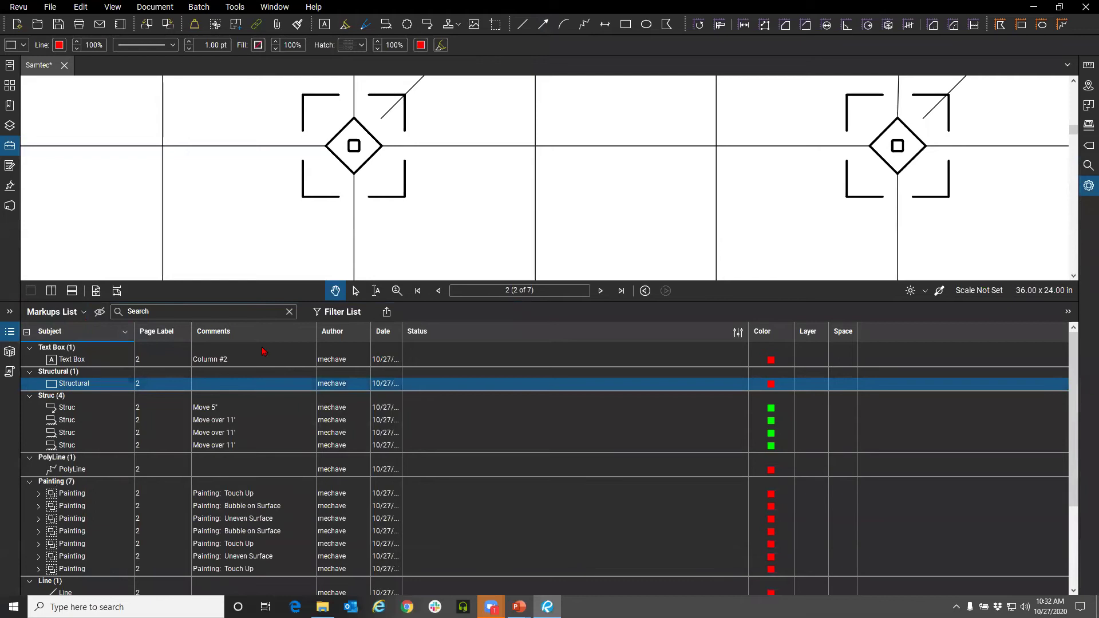
Step: Filter the Markups List to the Structural subject
{"action": "left_click", "coordinate": [341, 312]}
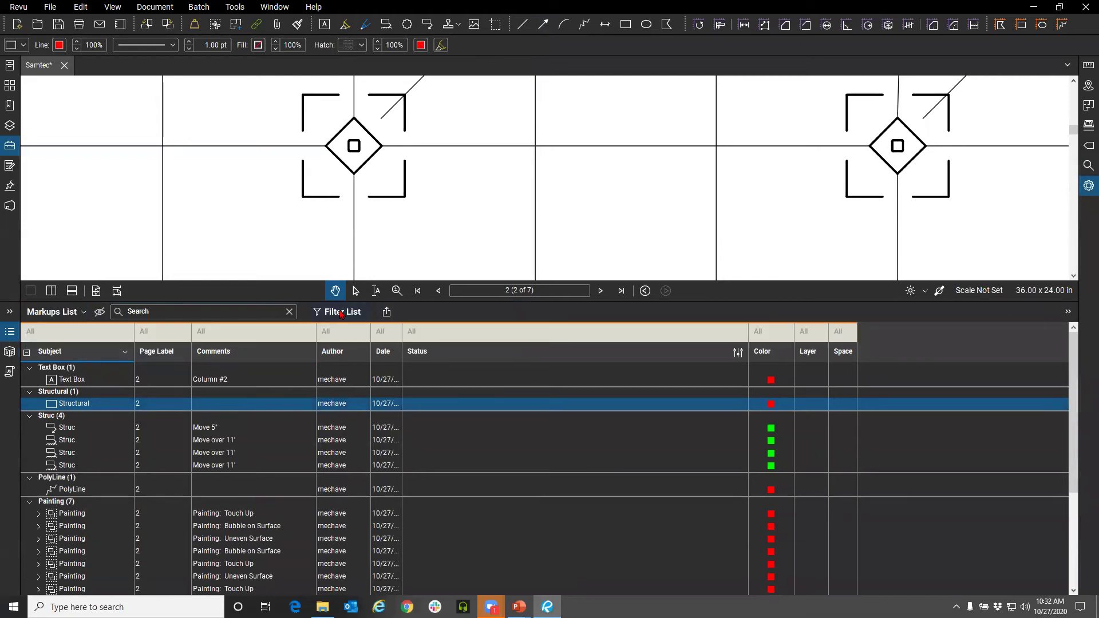
{"action": "left_click", "coordinate": [87, 337]}
{"action": "left_click", "coordinate": [57, 470]}
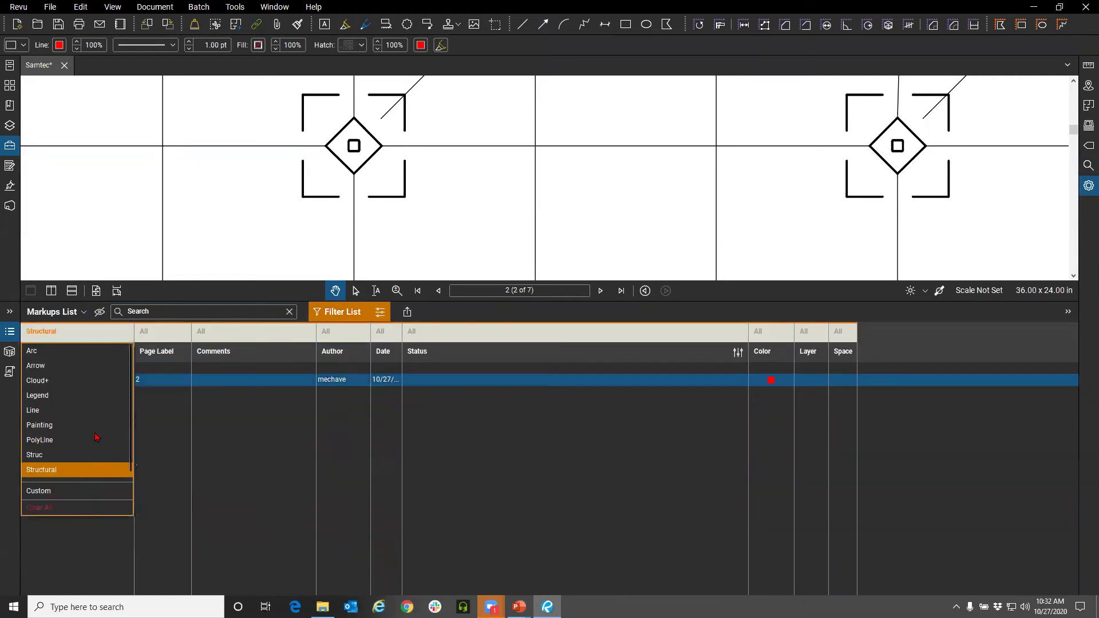
Step: Add the dotted "Structural" rectangle to the Engineer Review tool set and expand that set
{"action": "left_click", "coordinate": [510, 302]}
{"action": "right_click", "coordinate": [514, 385]}
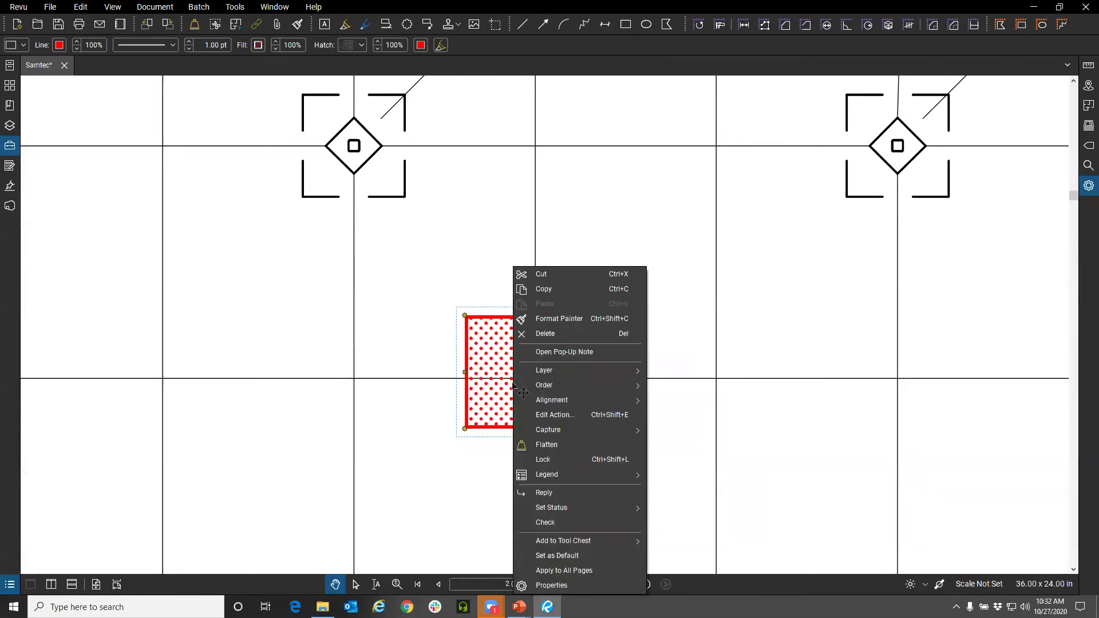
{"action": "left_click", "coordinate": [493, 372]}
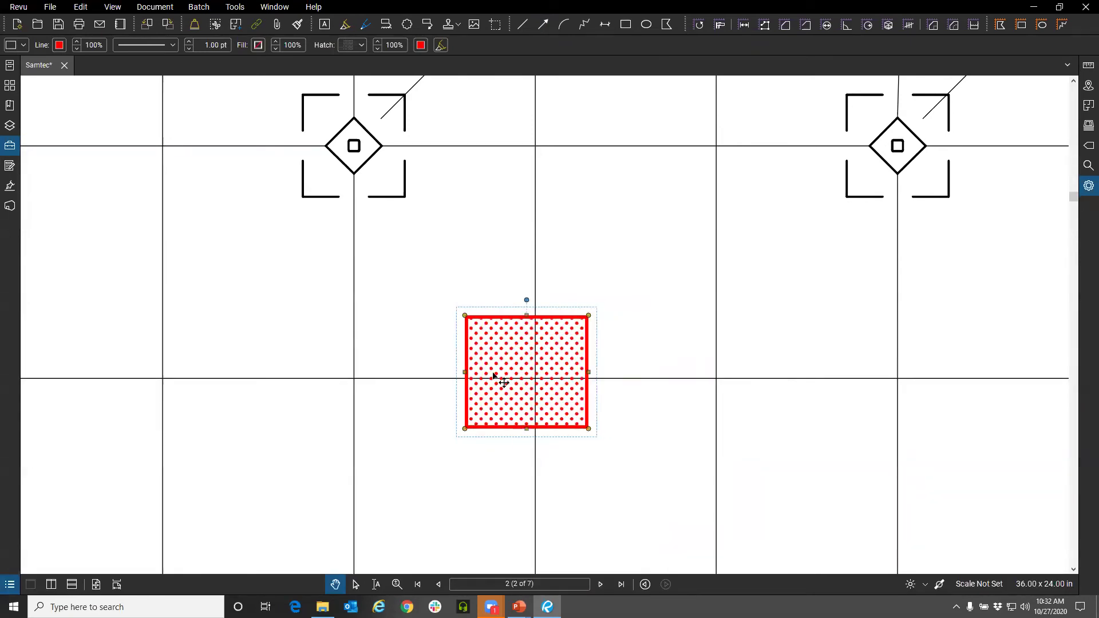
{"action": "right_click", "coordinate": [506, 362]}
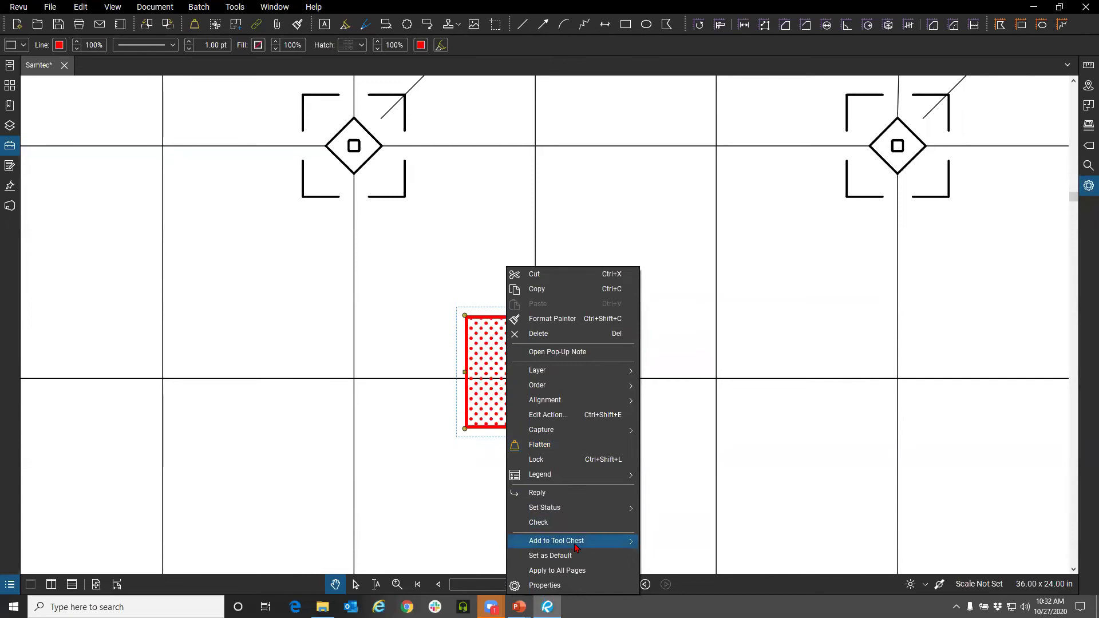
{"action": "left_click", "coordinate": [704, 547]}
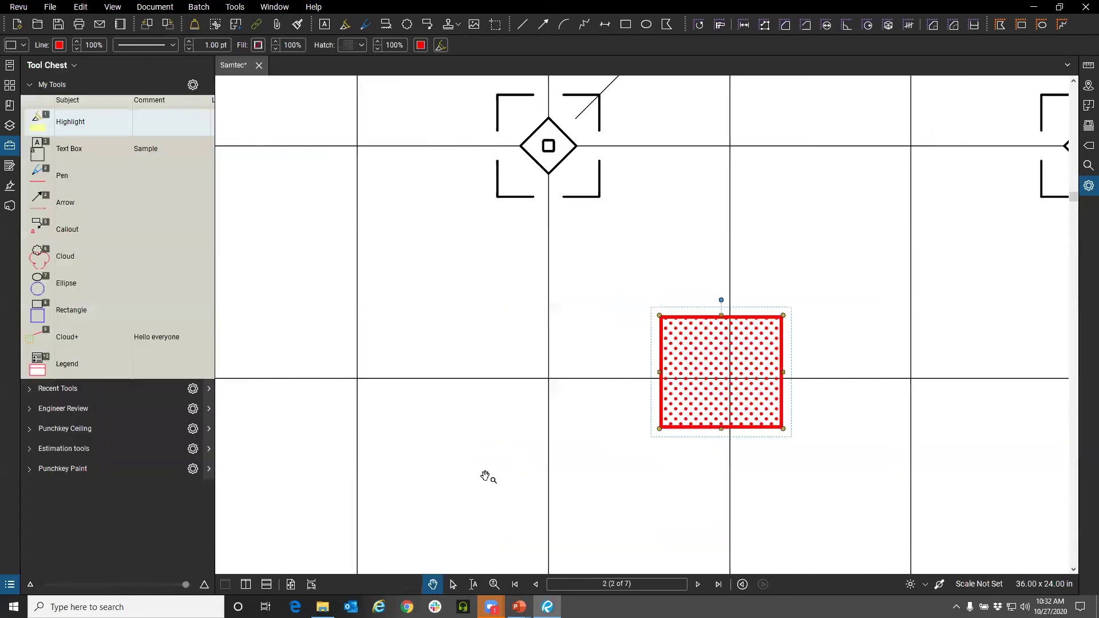
{"action": "left_click", "coordinate": [34, 409]}
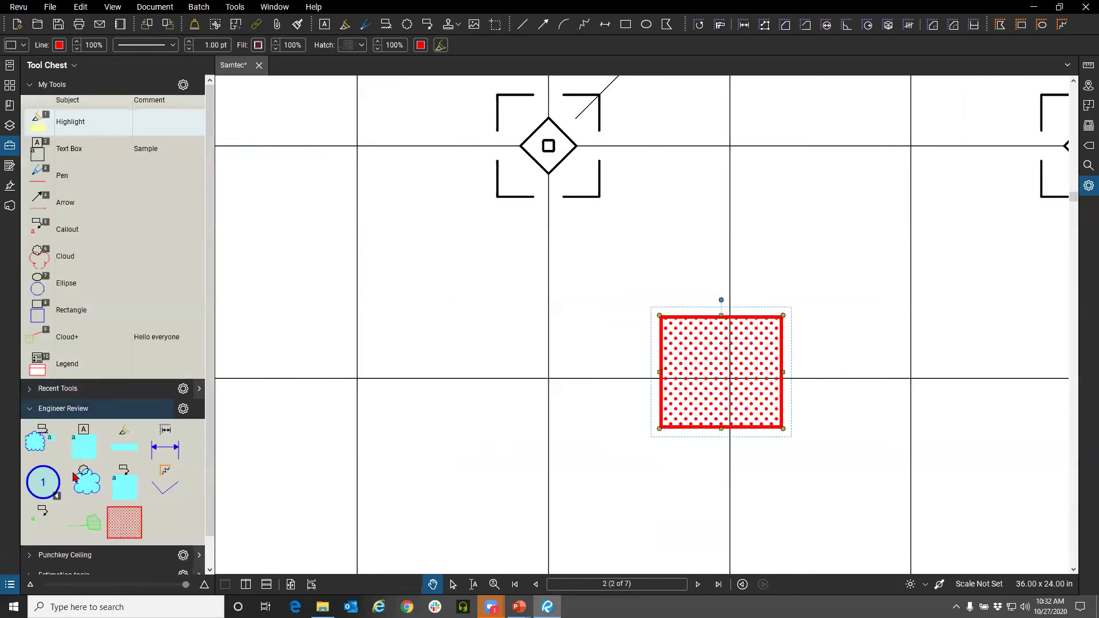
Step: Create a count tool from the dotted rectangle in the Engineer Review set
{"action": "right_click", "coordinate": [125, 518]}
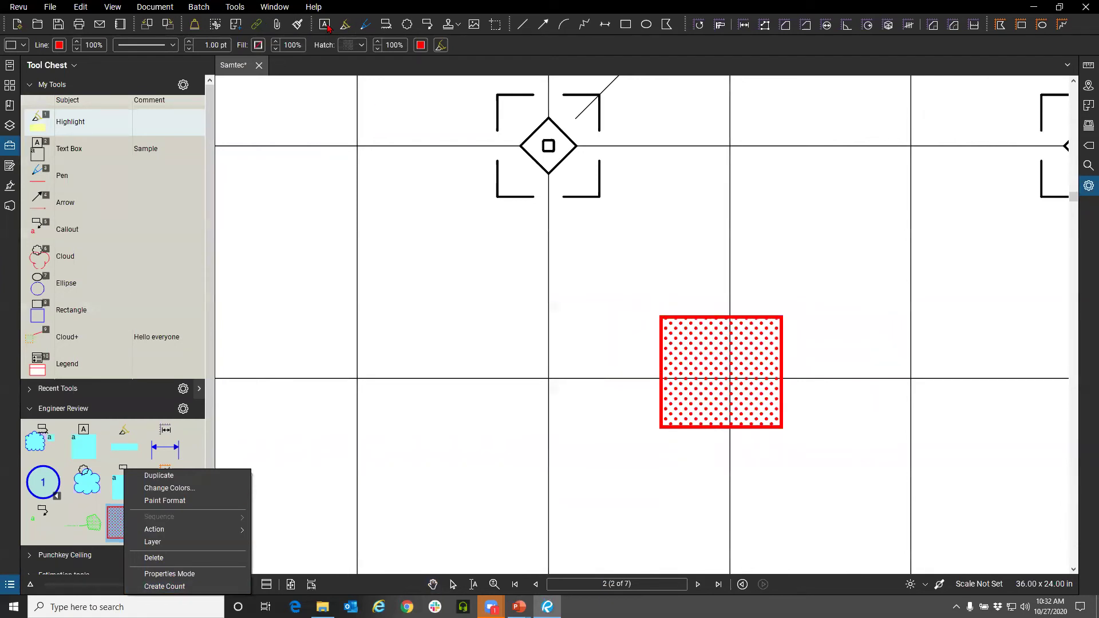
{"action": "left_click", "coordinate": [187, 587]}
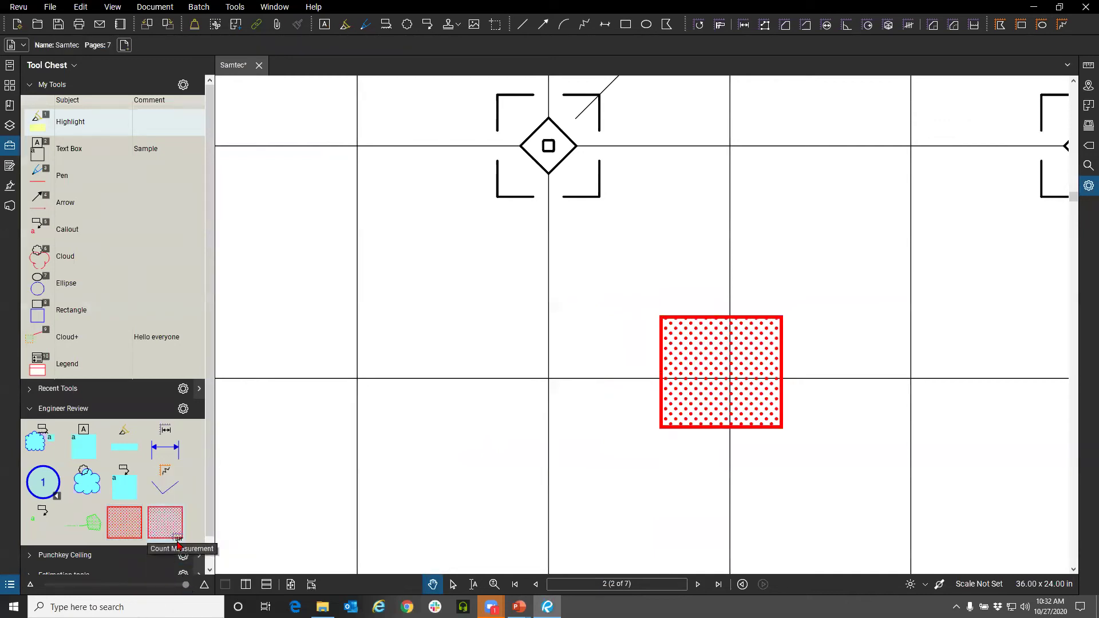
{"action": "left_click", "coordinate": [130, 528]}
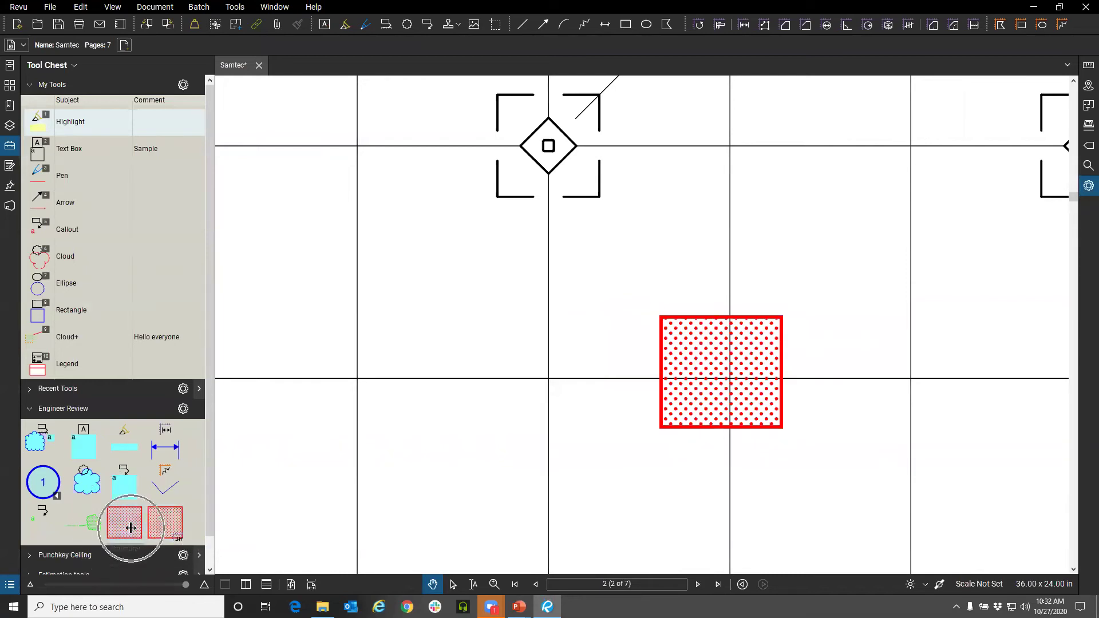
Step: Place a trial count mark on a C2/F5 footing with the new count tool, and remove it
{"action": "left_click", "coordinate": [163, 532]}
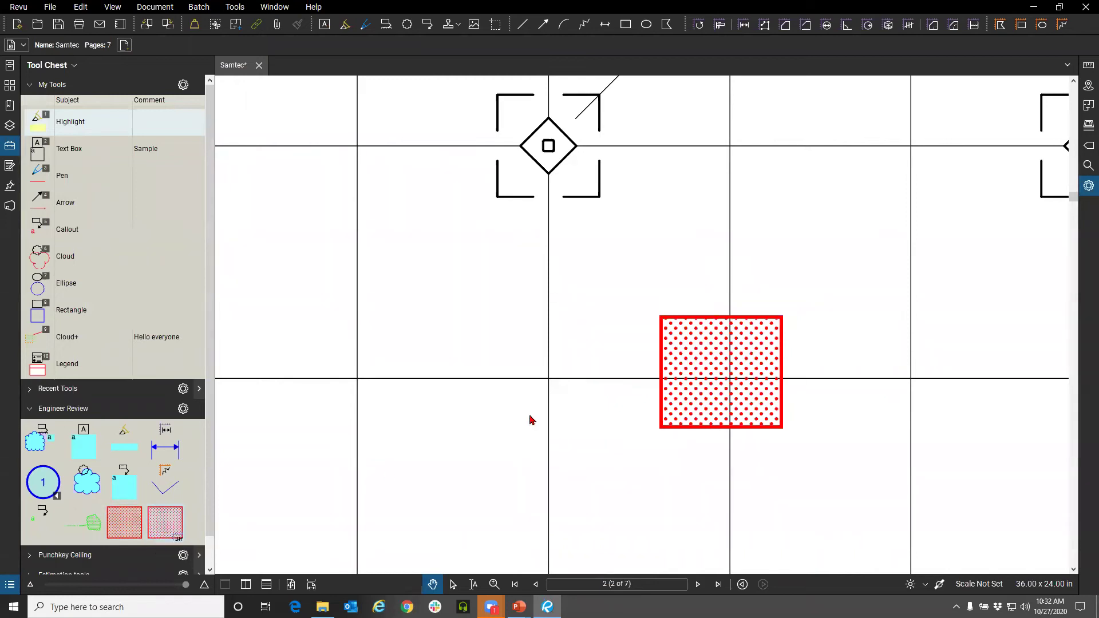
{"action": "scroll", "coordinate": [463, 381], "scroll_direction": "down", "scroll_amount": 2}
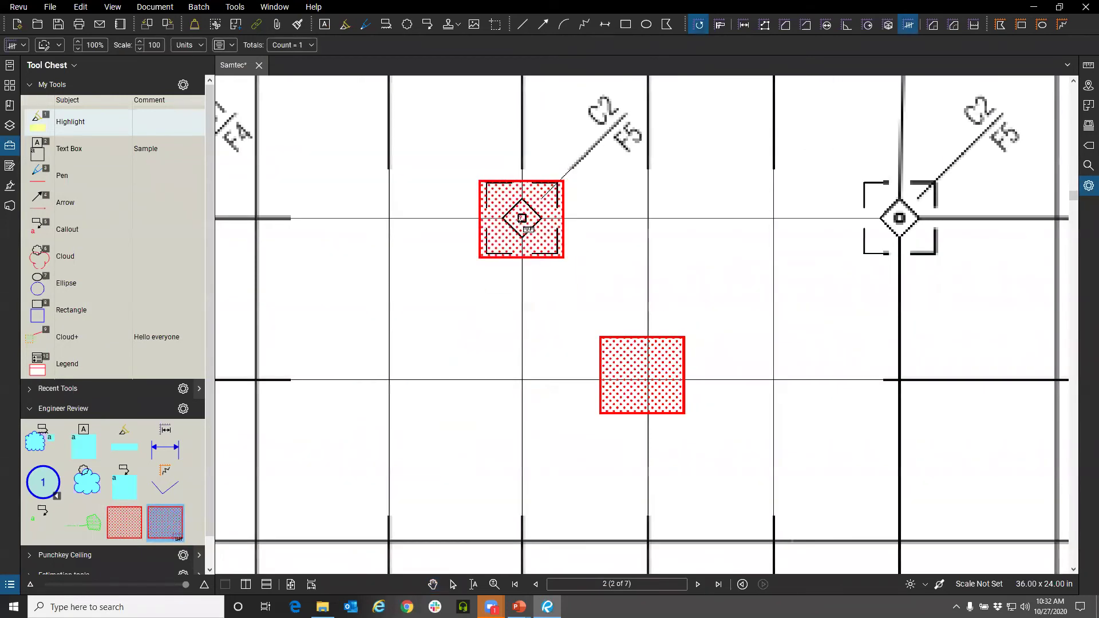
{"action": "left_click", "coordinate": [519, 221]}
{"action": "mouse_move", "coordinate": [798, 263]}
{"action": "left_mouse_down"}
{"action": "mouse_move", "coordinate": [547, 241]}
{"action": "mouse_move", "coordinate": [355, 241]}
{"action": "left_mouse_up"}
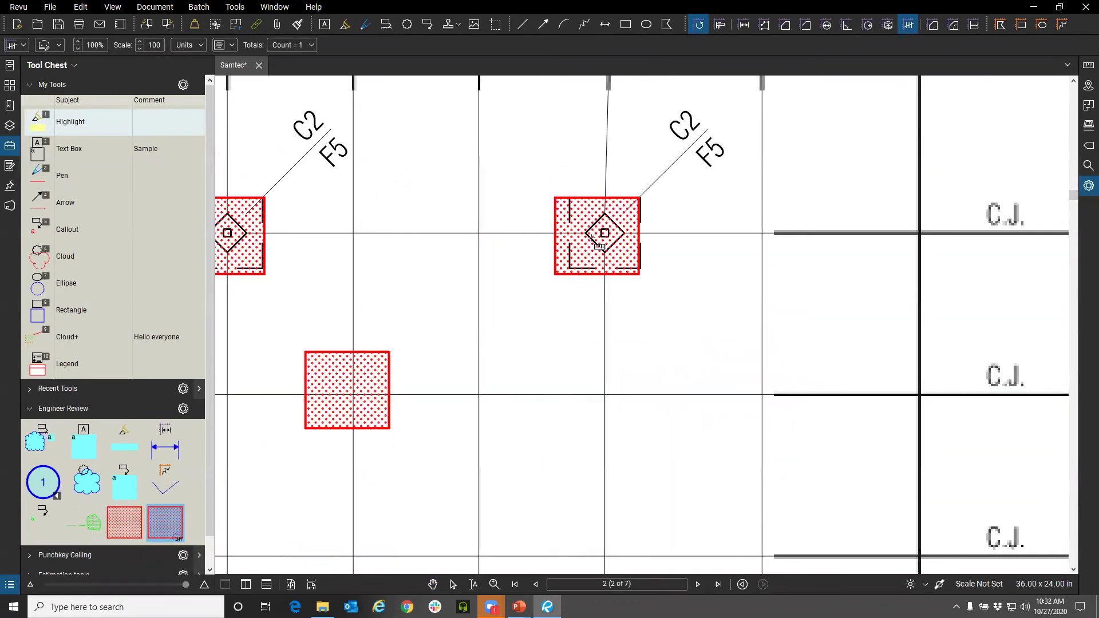
{"action": "key", "text": "Escape"}
{"action": "left_click_drag", "start_coordinate": [404, 270], "coordinate": [588, 282]}
{"action": "left_click", "coordinate": [430, 268]}
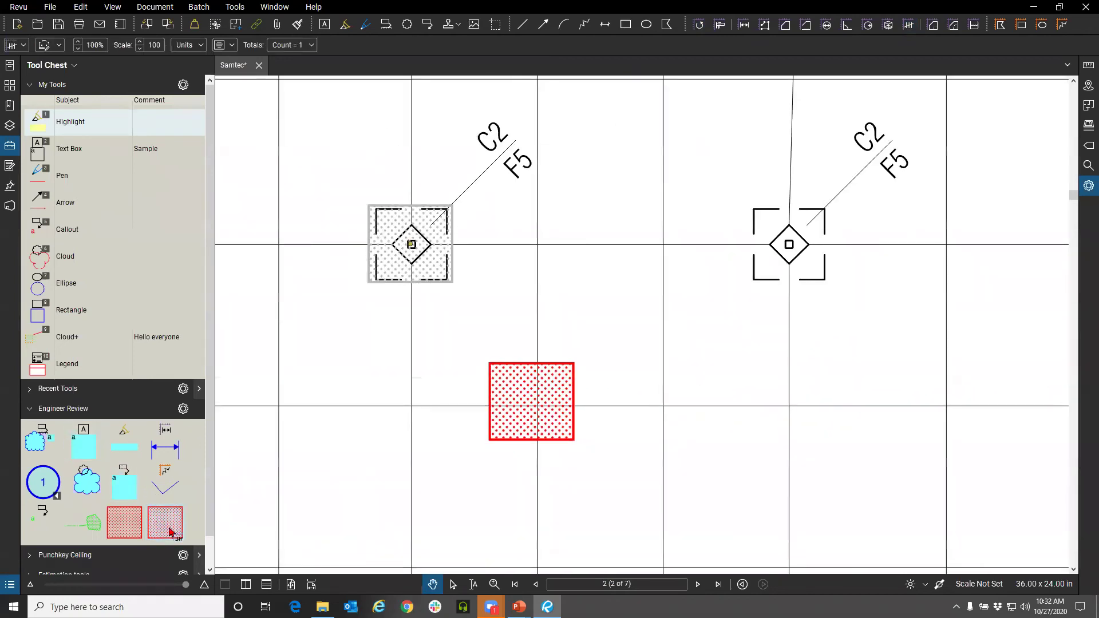
{"action": "right_click", "coordinate": [167, 524]}
{"action": "key", "text": "Escape"}
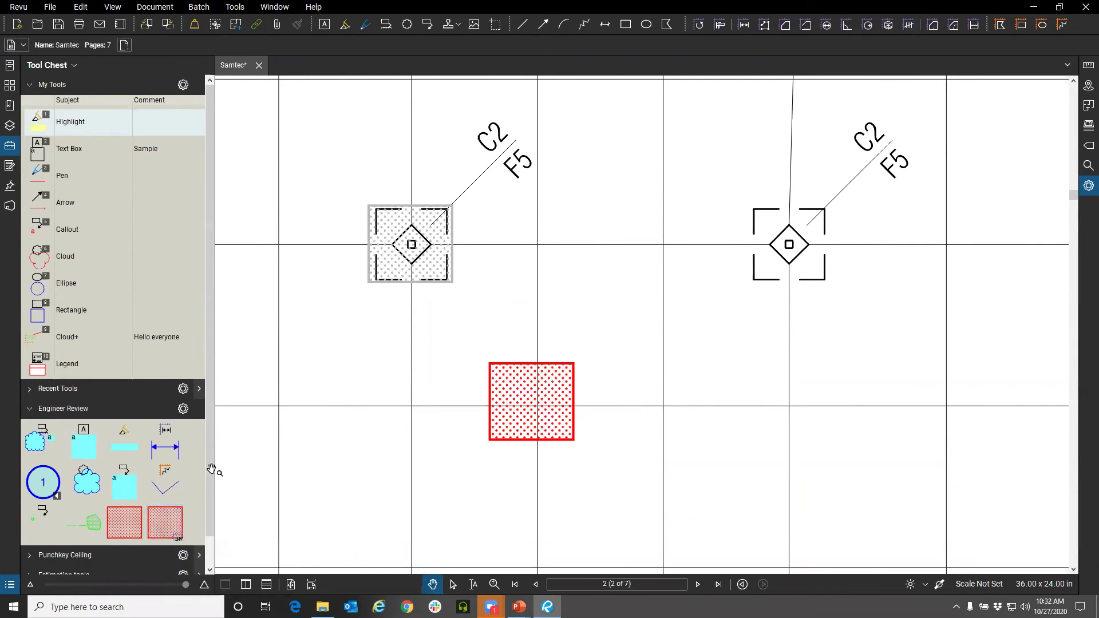
{"action": "left_click", "coordinate": [450, 261]}
Step: Set the count tool's subject to "Structural" and its label to "W8x10"
{"action": "left_click", "coordinate": [167, 524]}
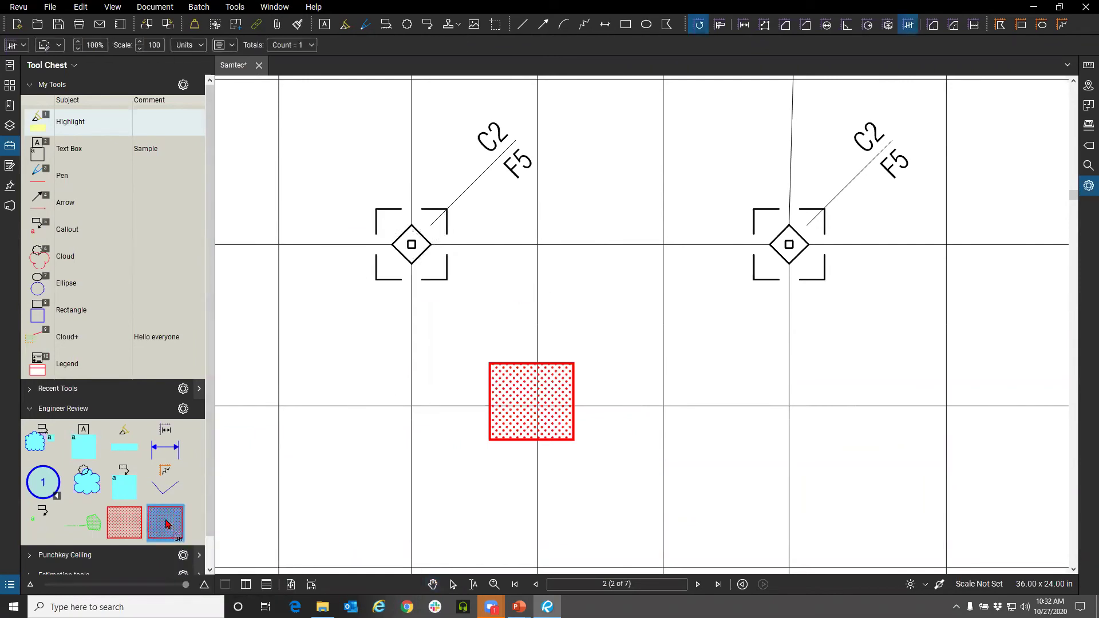
{"action": "left_click", "coordinate": [1089, 186]}
{"action": "left_click_drag", "start_coordinate": [940, 120], "coordinate": [855, 136]}
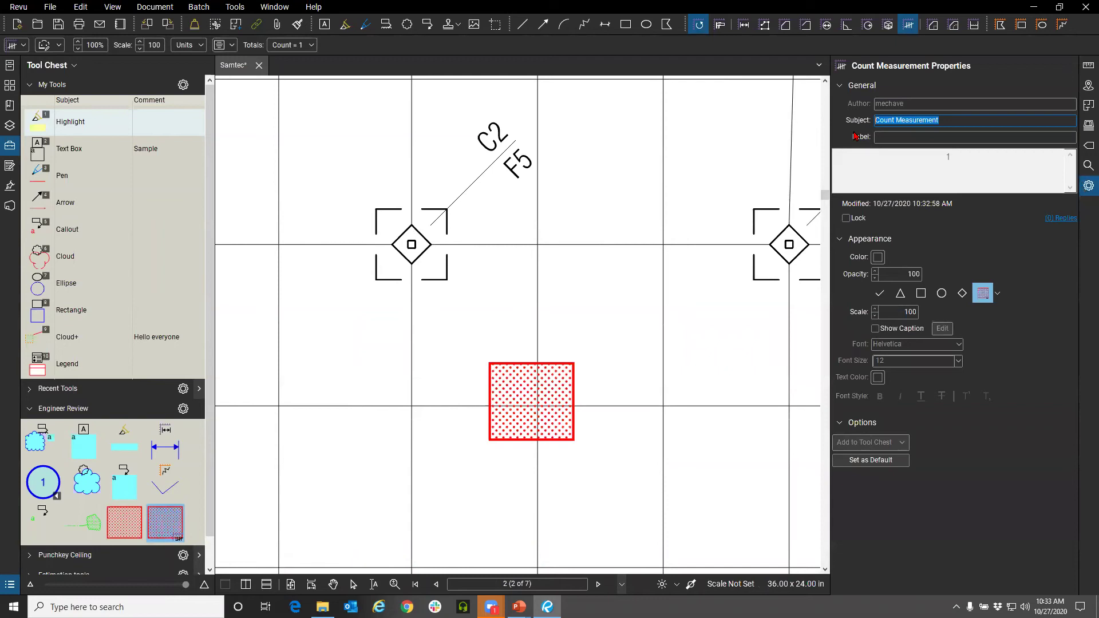
{"action": "type", "text": "Structu"}
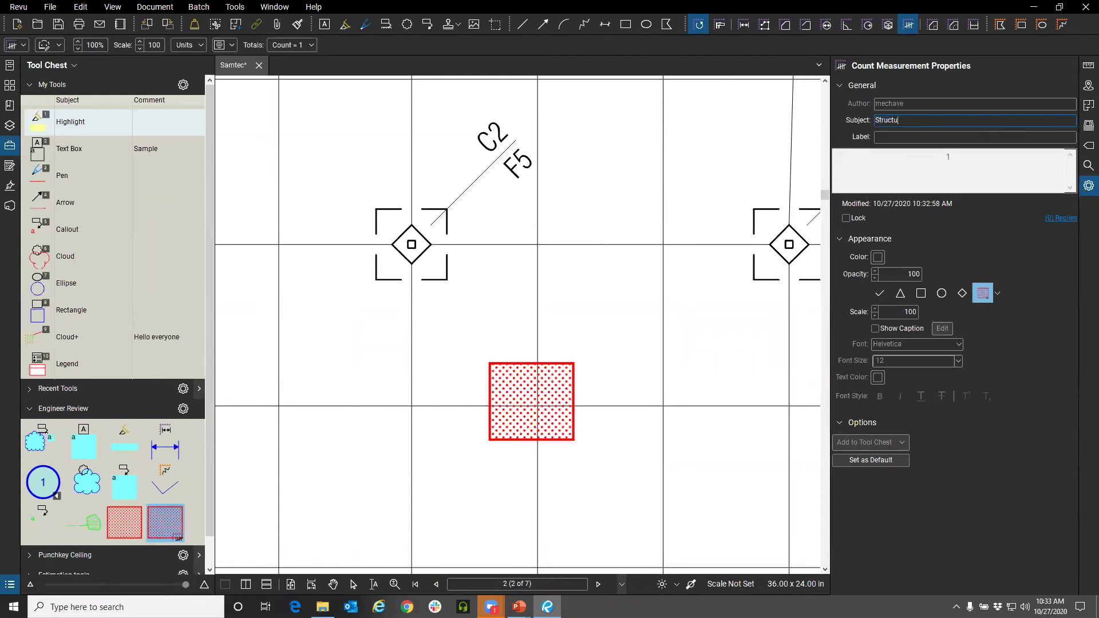
{"action": "left_click", "coordinate": [899, 136]}
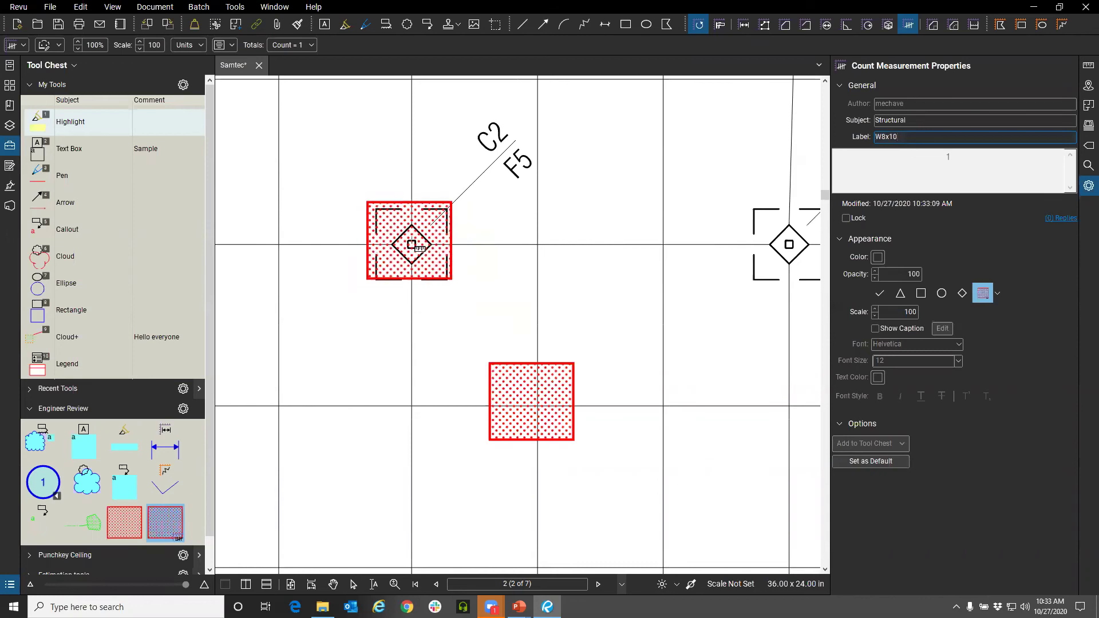
Step: Place count marks on the two neighbouring C2/F5 footings and the first C3/F6 footing along the grid line
{"action": "left_click", "coordinate": [412, 245]}
{"action": "scroll", "coordinate": [337, 257], "scroll_direction": "down", "scroll_amount": 2}
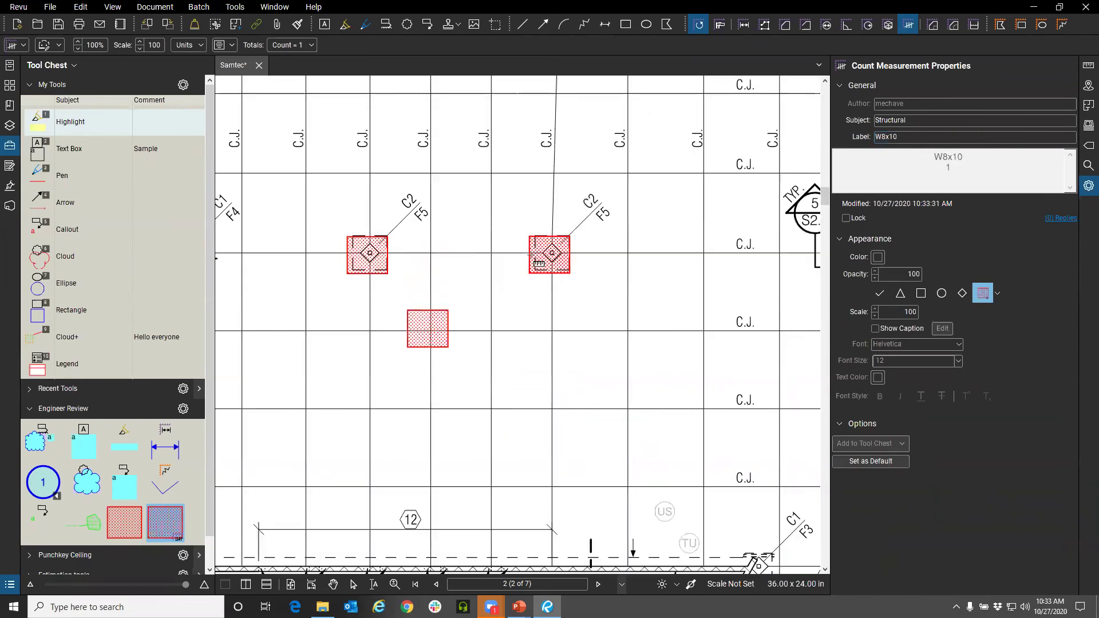
{"action": "left_click", "coordinate": [550, 255]}
{"action": "scroll", "coordinate": [469, 286], "scroll_direction": "down", "scroll_amount": 3}
{"action": "left_click_drag", "start_coordinate": [569, 297], "coordinate": [361, 294]}
{"action": "scroll", "coordinate": [494, 273], "scroll_direction": "up", "scroll_amount": 3}
{"action": "left_click", "coordinate": [451, 253]}
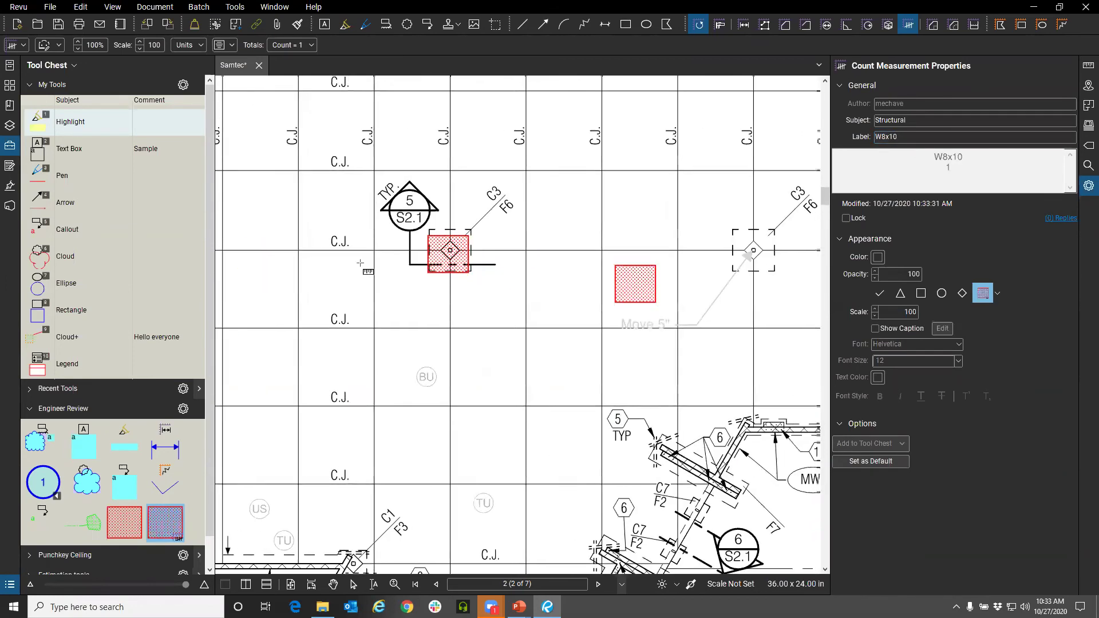
Step: Continue the count on the second C3/F6 footing, the C1/F3 footing and the far C2/F5 footing, and end the count
{"action": "left_click_drag", "start_coordinate": [741, 273], "coordinate": [360, 263]}
{"action": "left_click", "coordinate": [360, 241]}
{"action": "scroll", "coordinate": [469, 260], "scroll_direction": "down", "scroll_amount": 3}
{"action": "left_click_drag", "start_coordinate": [486, 324], "coordinate": [360, 212]}
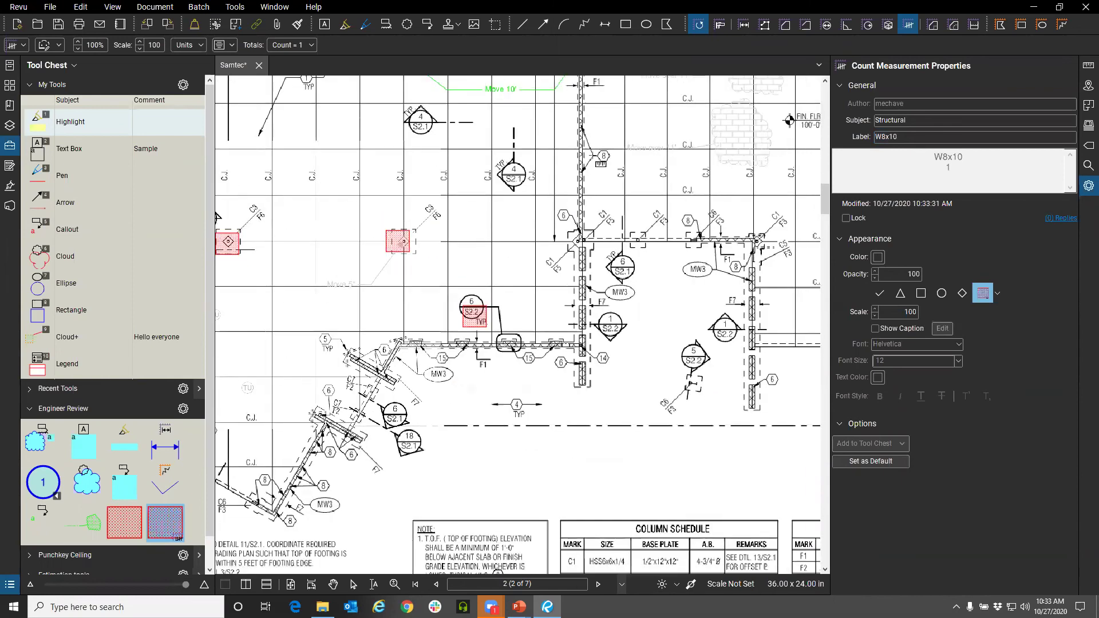
{"action": "left_click_drag", "start_coordinate": [607, 158], "coordinate": [482, 235]}
{"action": "scroll", "coordinate": [533, 211], "scroll_direction": "up", "scroll_amount": 5}
{"action": "left_click", "coordinate": [449, 222]}
{"action": "scroll", "coordinate": [441, 236], "scroll_direction": "down", "scroll_amount": 1}
{"action": "scroll", "coordinate": [661, 266], "scroll_direction": "down", "scroll_amount": 2}
{"action": "scroll", "coordinate": [572, 297], "scroll_direction": "up", "scroll_amount": 2}
{"action": "key", "text": "Escape"}
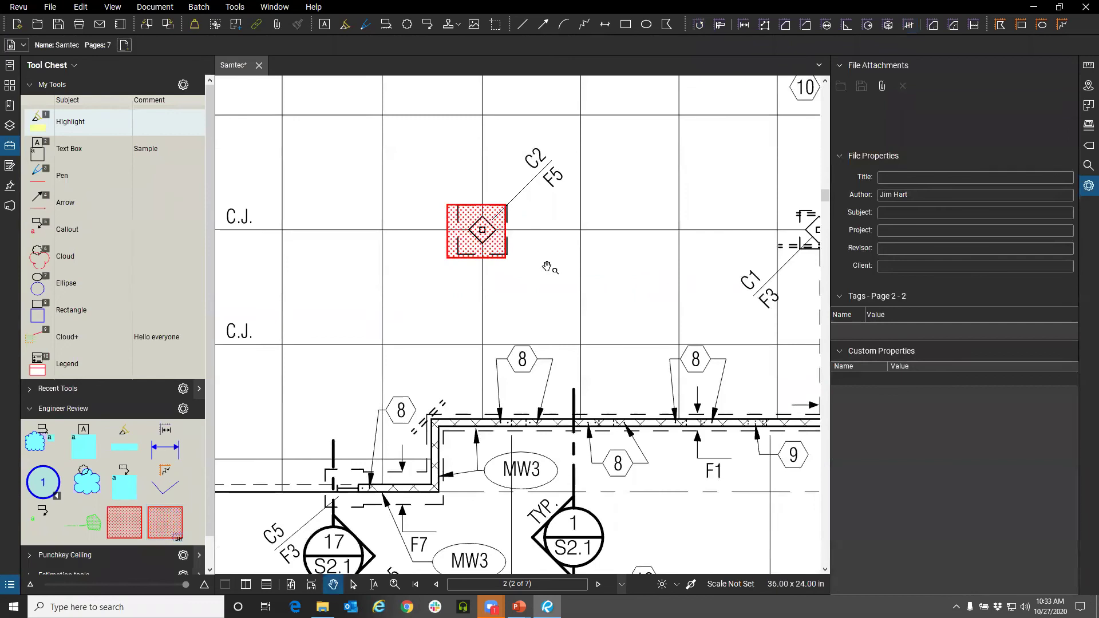
Step: Show the Markups List and add the Label column to it
{"action": "scroll", "coordinate": [547, 267], "scroll_direction": "down", "scroll_amount": 2}
{"action": "left_click_drag", "start_coordinate": [548, 267], "coordinate": [687, 208]}
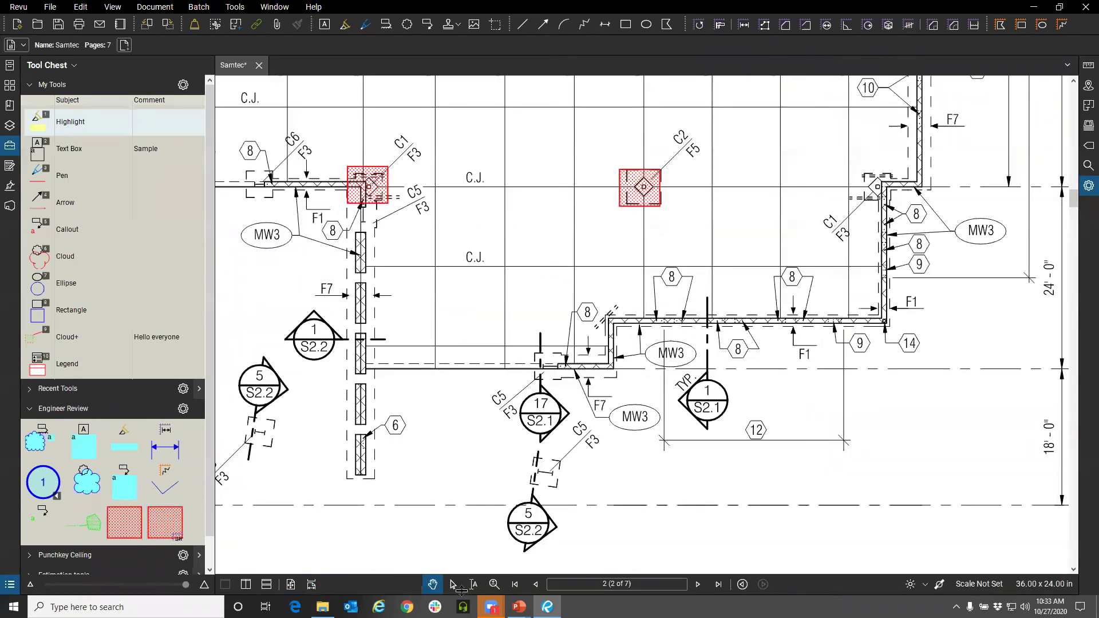
{"action": "left_click_drag", "start_coordinate": [461, 589], "coordinate": [461, 252]}
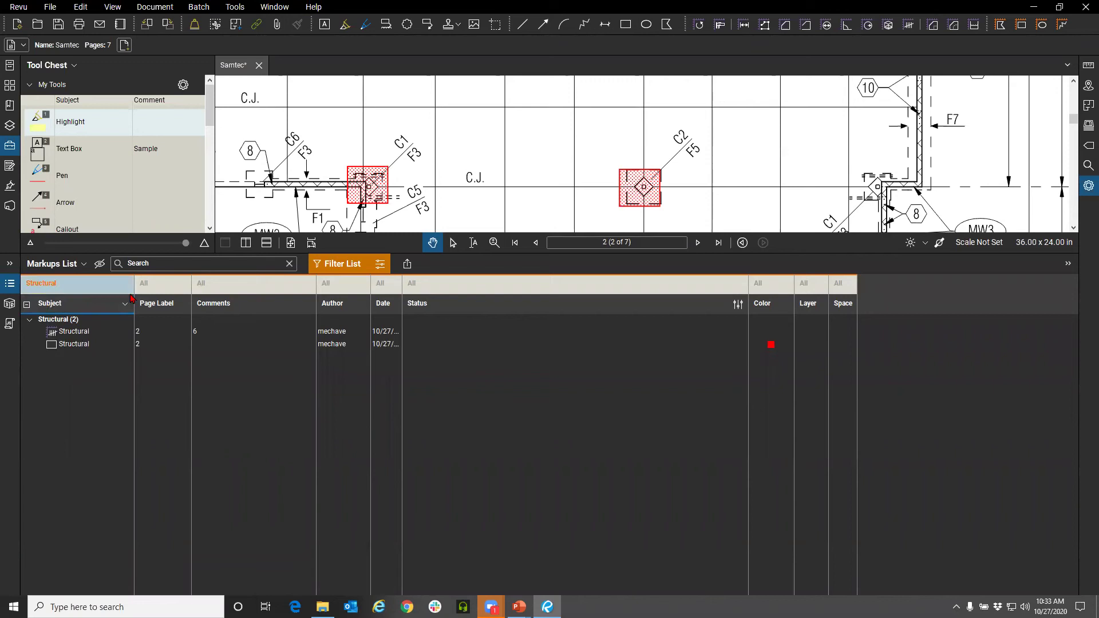
{"action": "left_click", "coordinate": [83, 265]}
{"action": "mouse_move", "coordinate": [77, 283]}
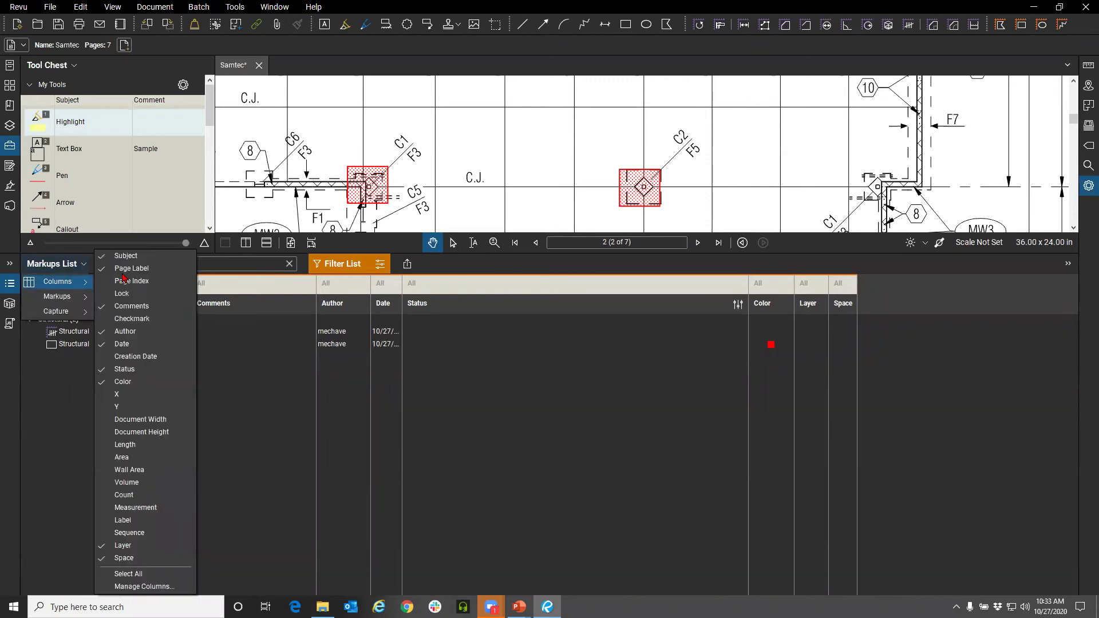
{"action": "left_click", "coordinate": [124, 520]}
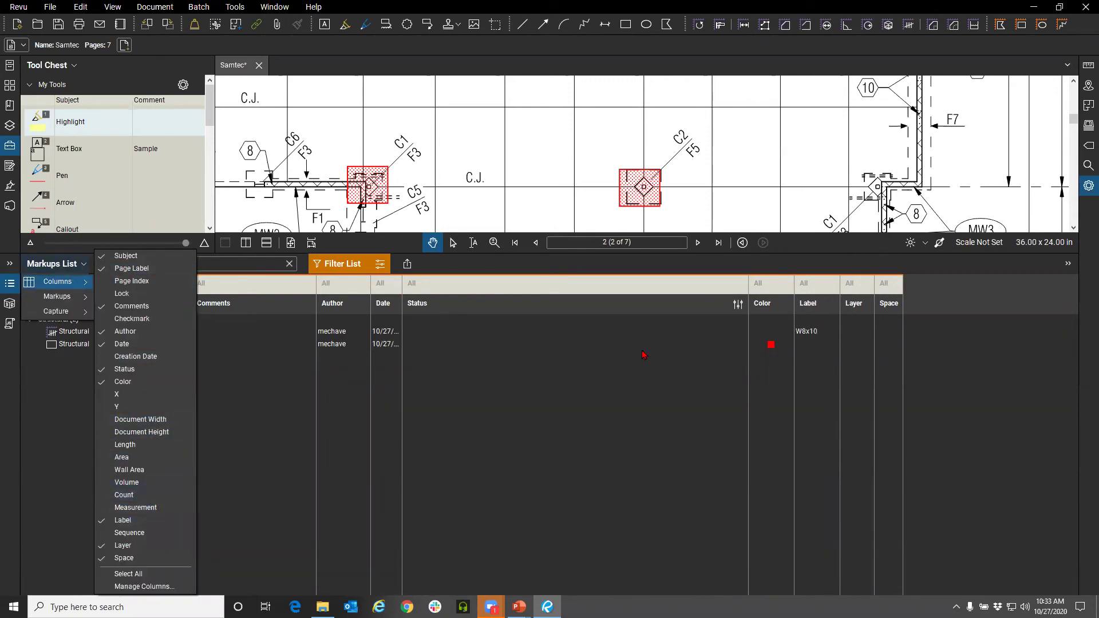
{"action": "left_click", "coordinate": [292, 390]}
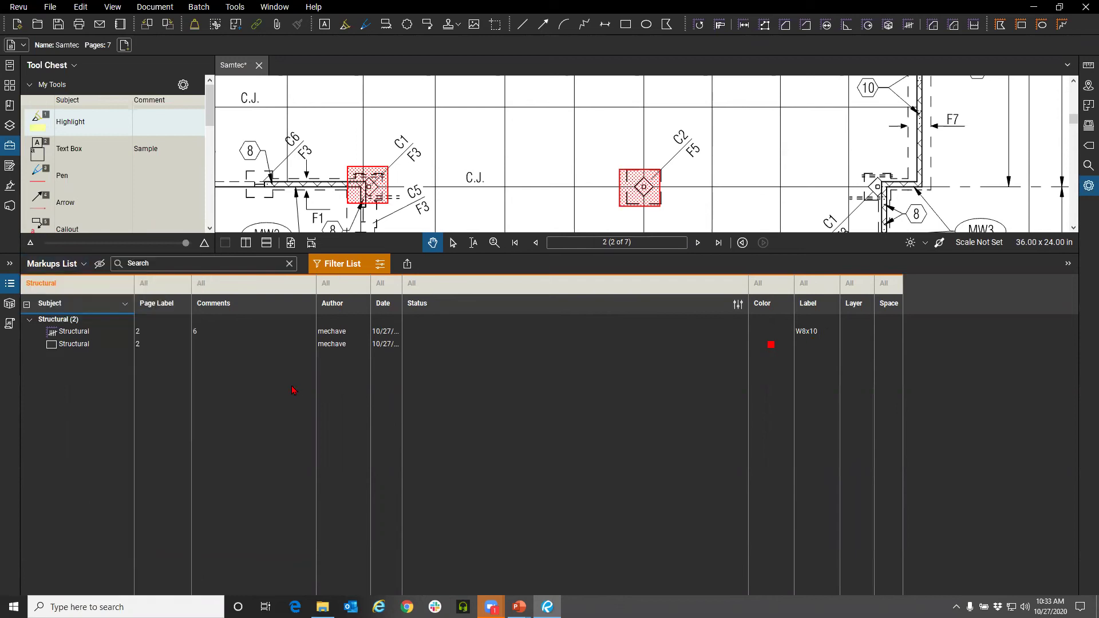
Step: Hide the Comments, Date, Status, Layer and Space columns in the Markups List
{"action": "left_click", "coordinate": [84, 265]}
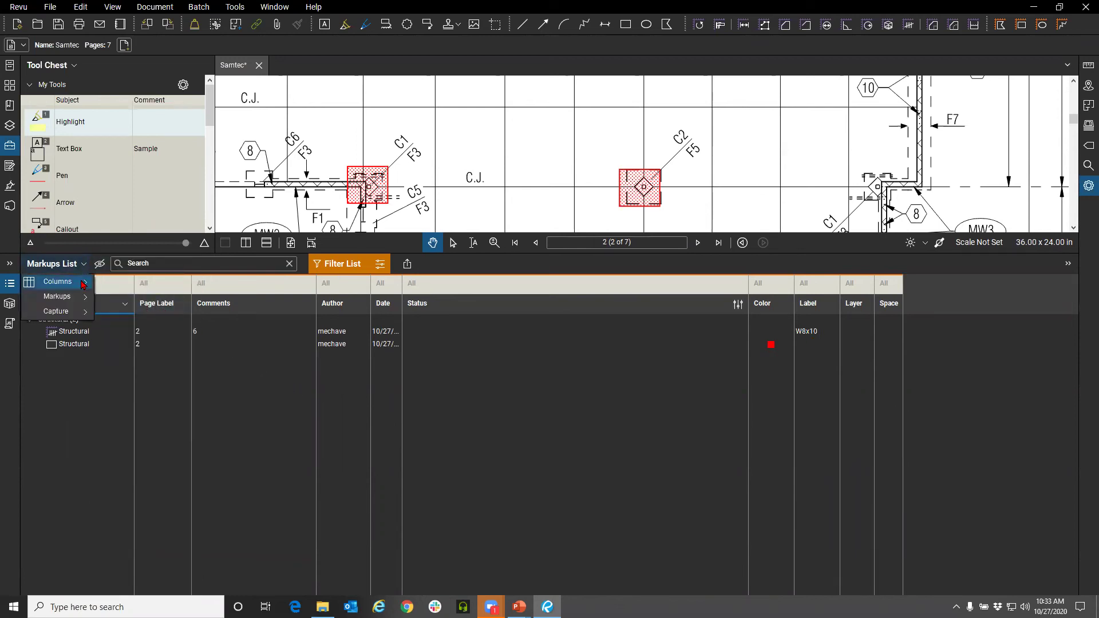
{"action": "mouse_move", "coordinate": [80, 282]}
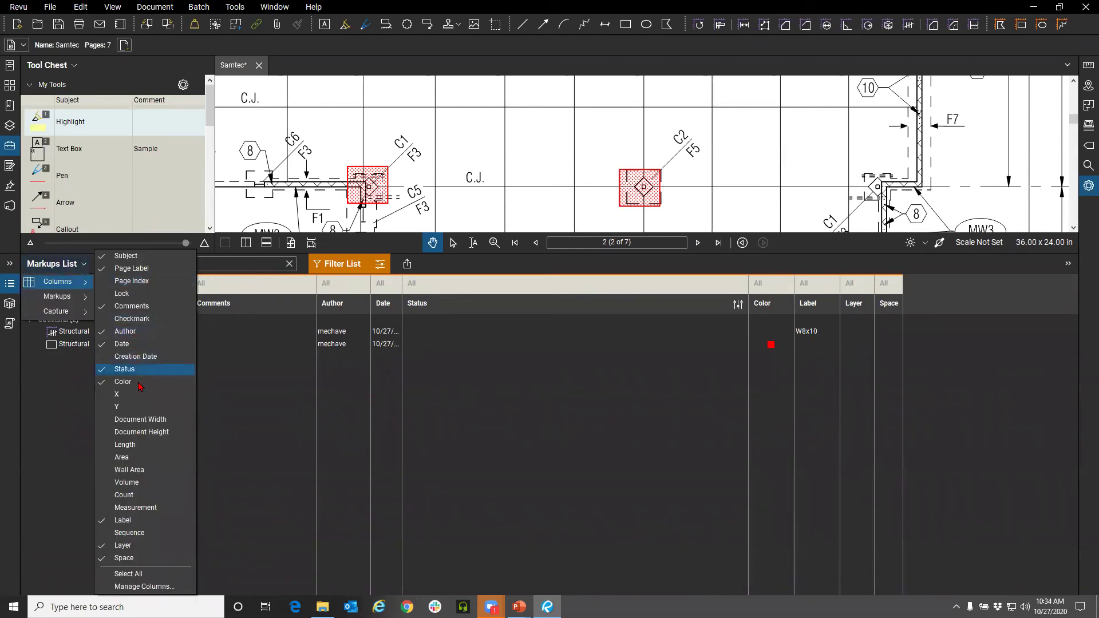
{"action": "left_click", "coordinate": [136, 312]}
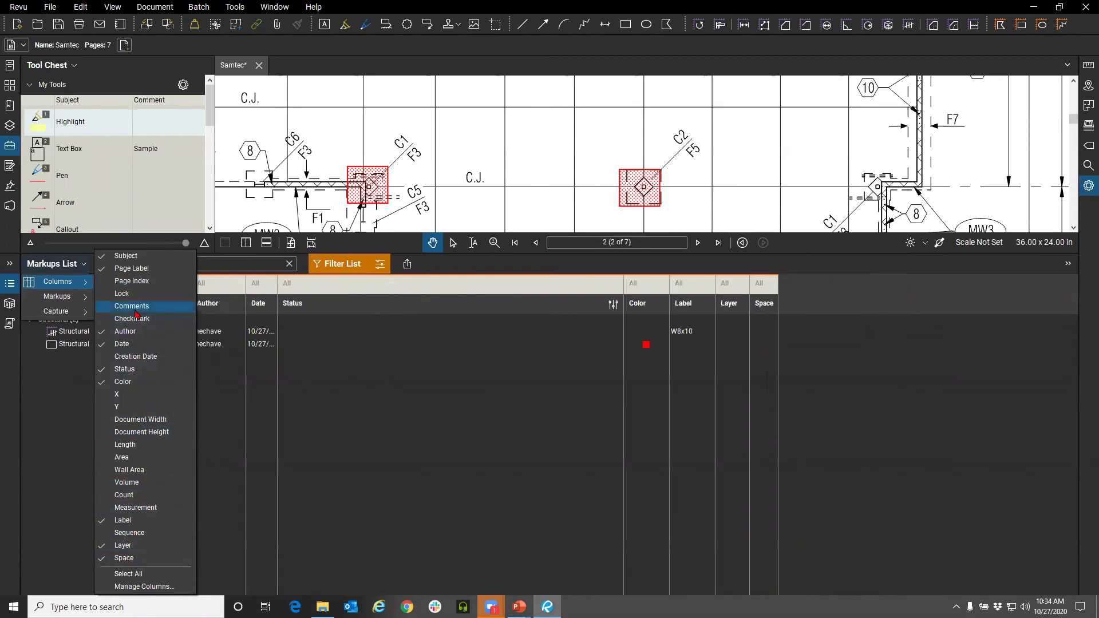
{"action": "left_click", "coordinate": [131, 345]}
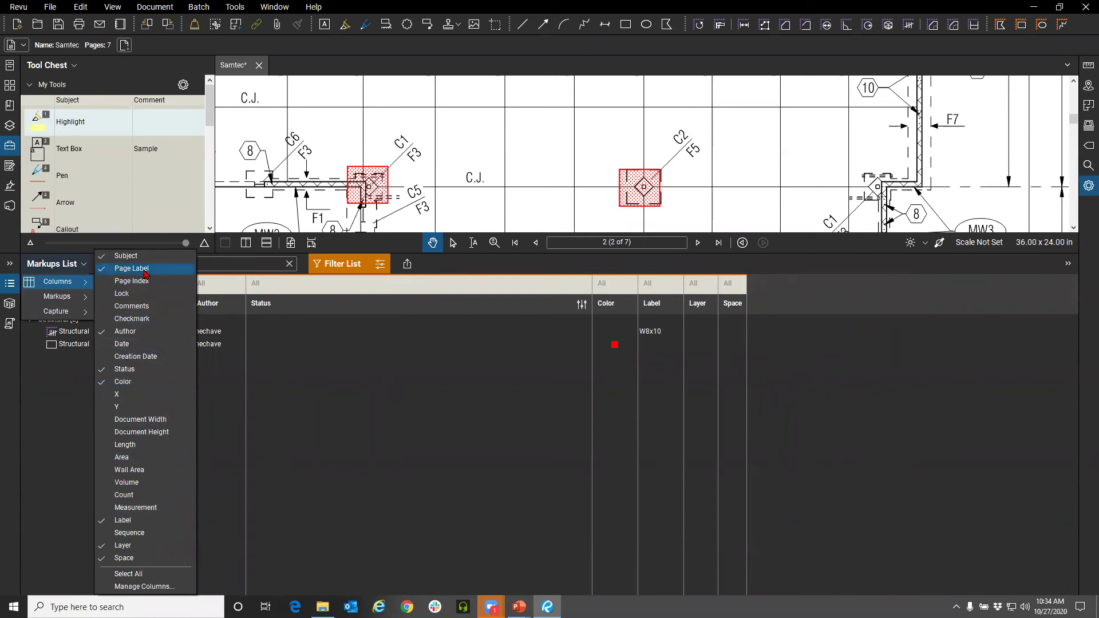
{"action": "left_click", "coordinate": [132, 369]}
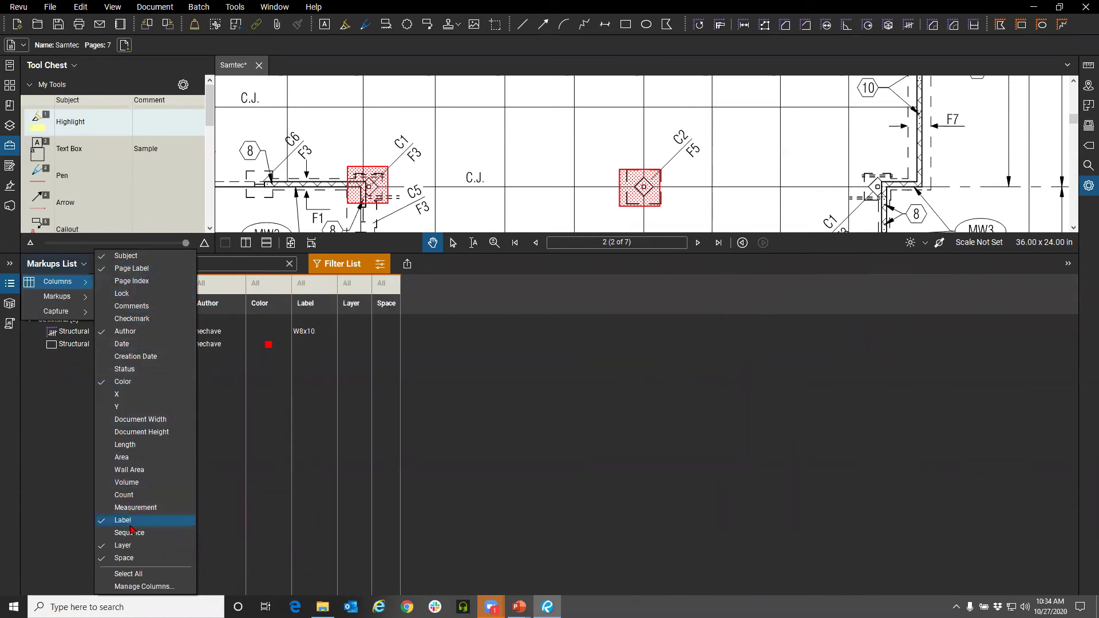
{"action": "left_click", "coordinate": [125, 544]}
{"action": "left_click", "coordinate": [124, 557]}
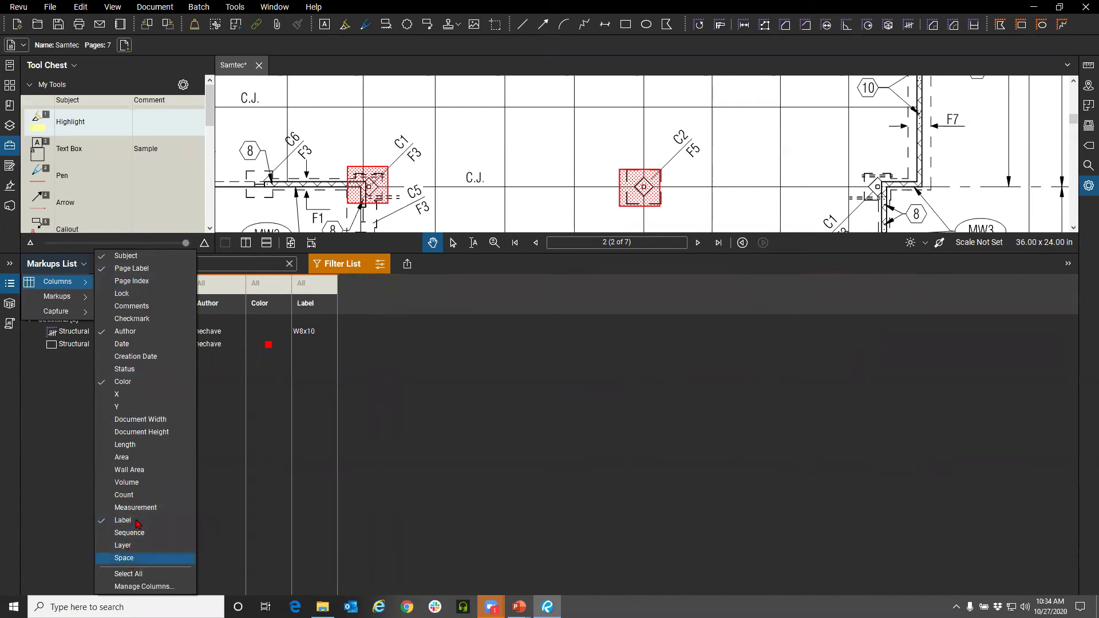
{"action": "key", "text": "Escape"}
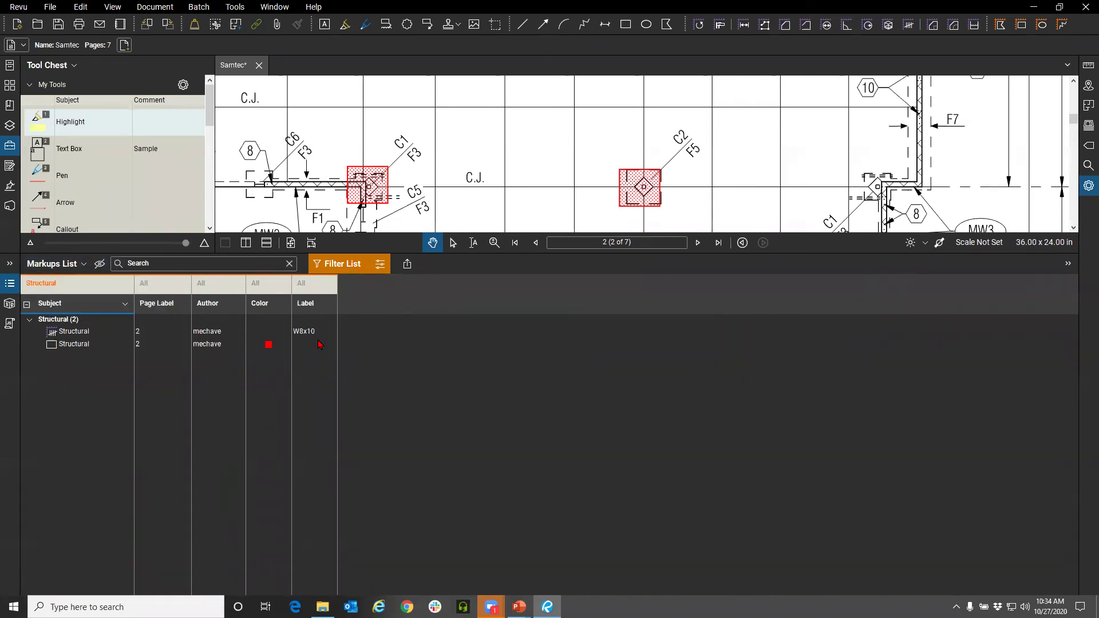
Step: Select the W8x10 count in the Markups List and shrink the list to expose more of the plan
{"action": "left_click", "coordinate": [68, 335]}
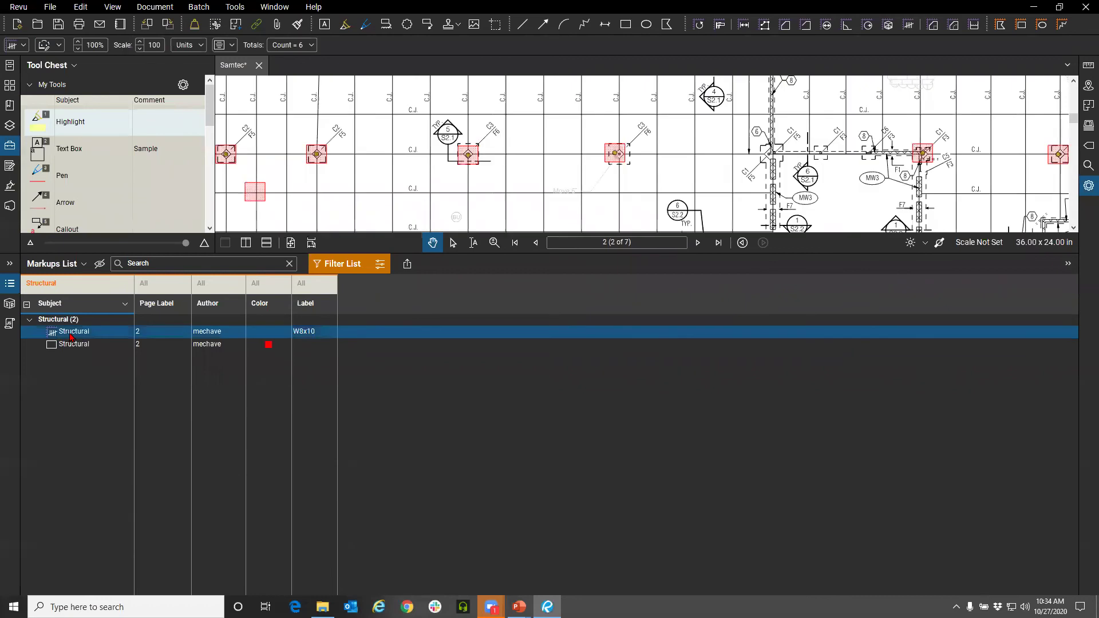
{"action": "left_click", "coordinate": [301, 337]}
{"action": "left_click_drag", "start_coordinate": [377, 253], "coordinate": [382, 400]}
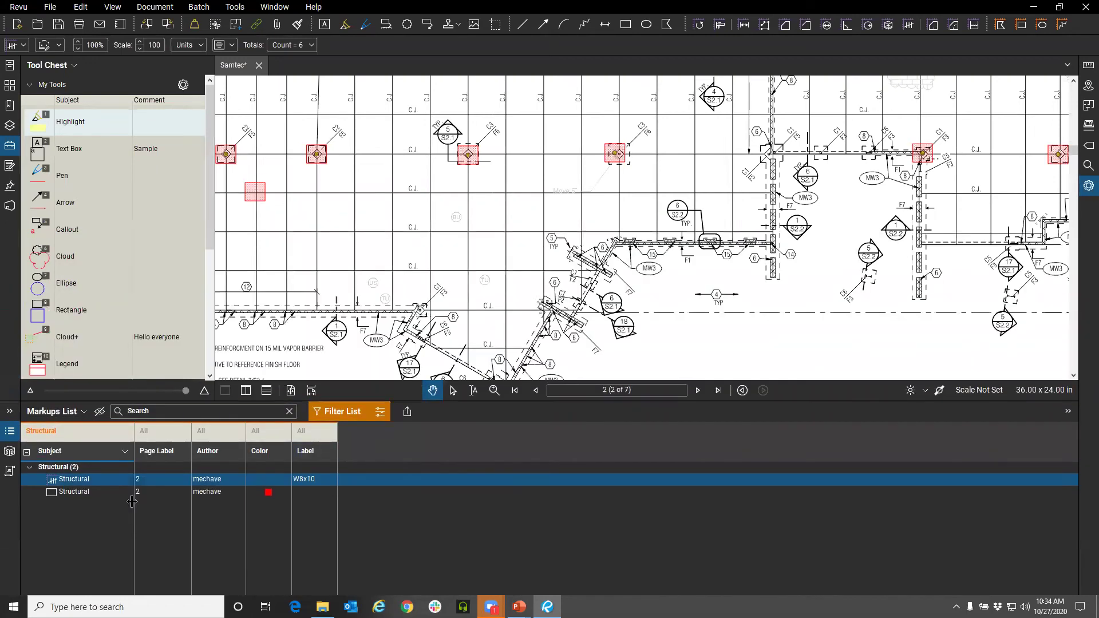
Step: Add the Count column to the Markups List and hide the list
{"action": "left_click", "coordinate": [82, 410]}
{"action": "mouse_move", "coordinate": [58, 430]}
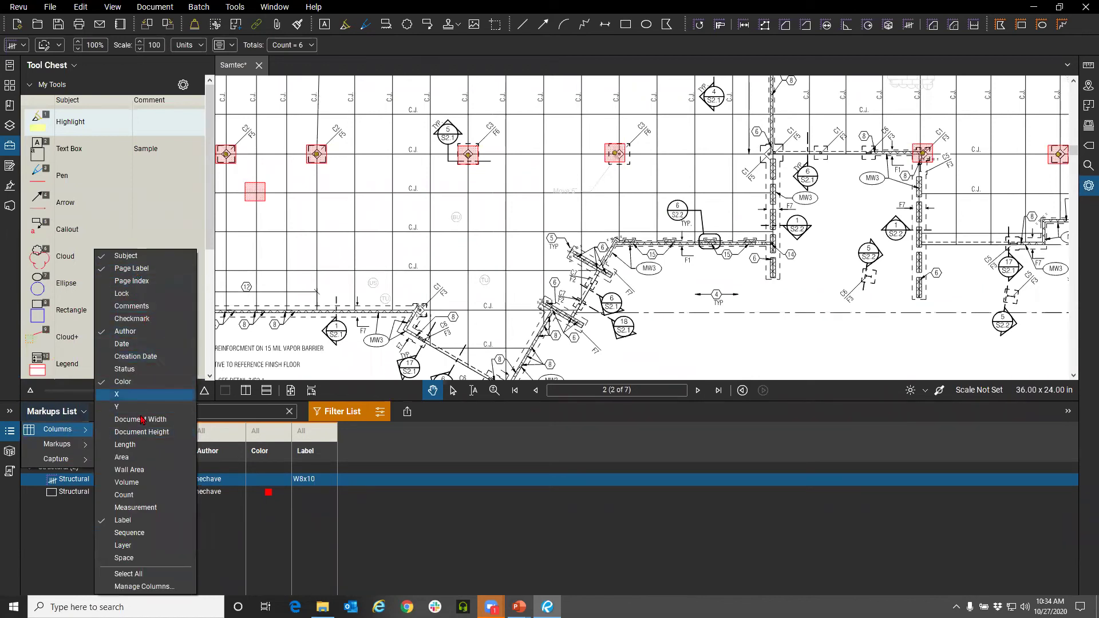
{"action": "left_click", "coordinate": [133, 496]}
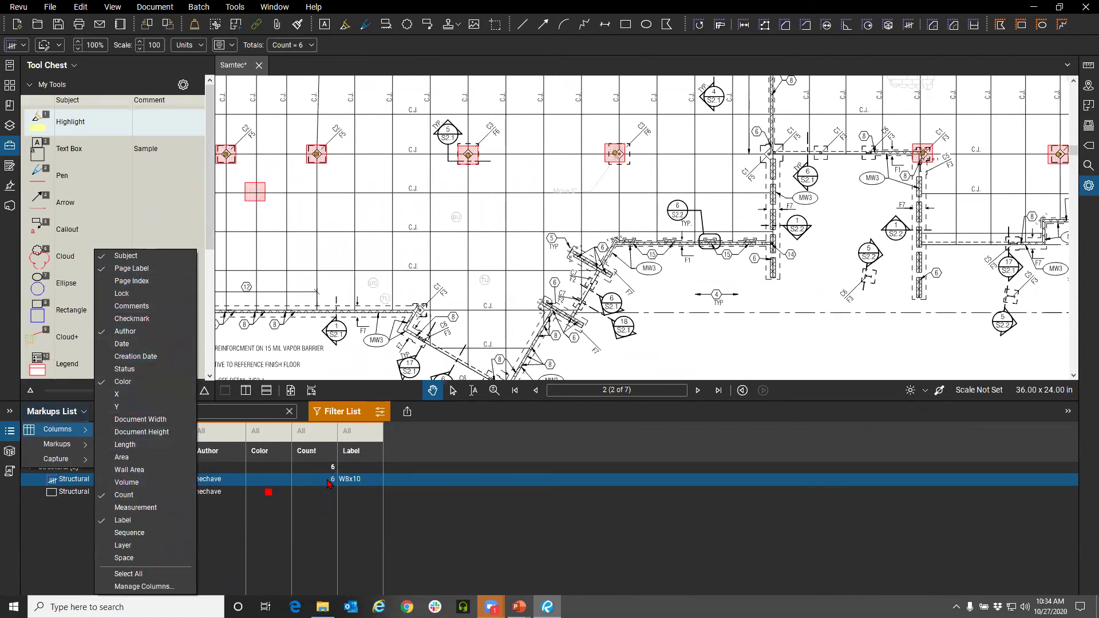
{"action": "left_click", "coordinate": [330, 483]}
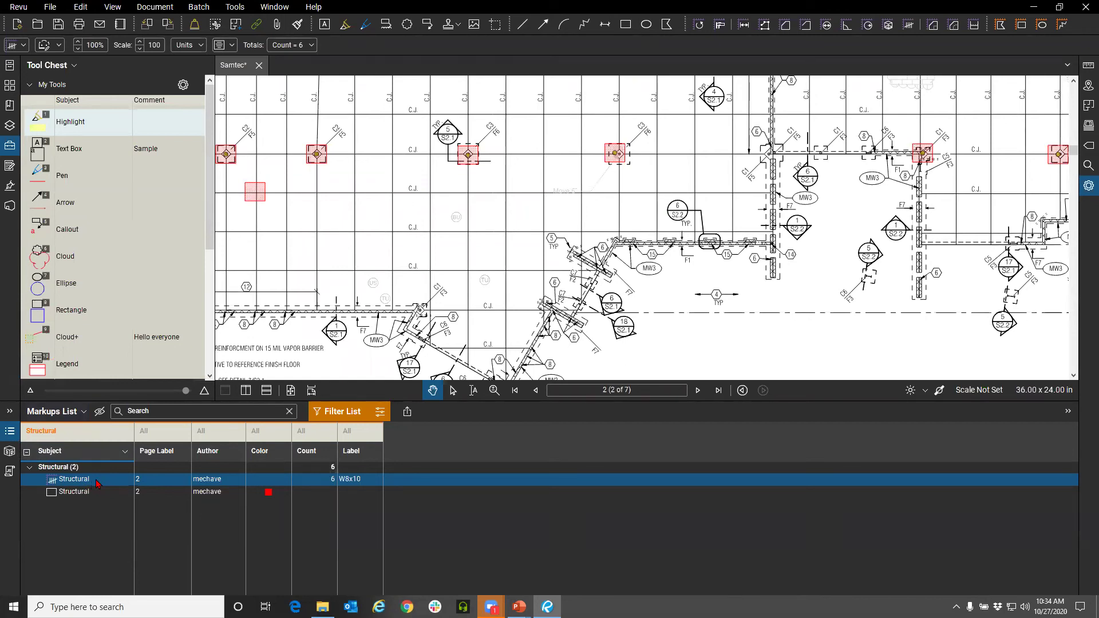
{"action": "left_click", "coordinate": [10, 431]}
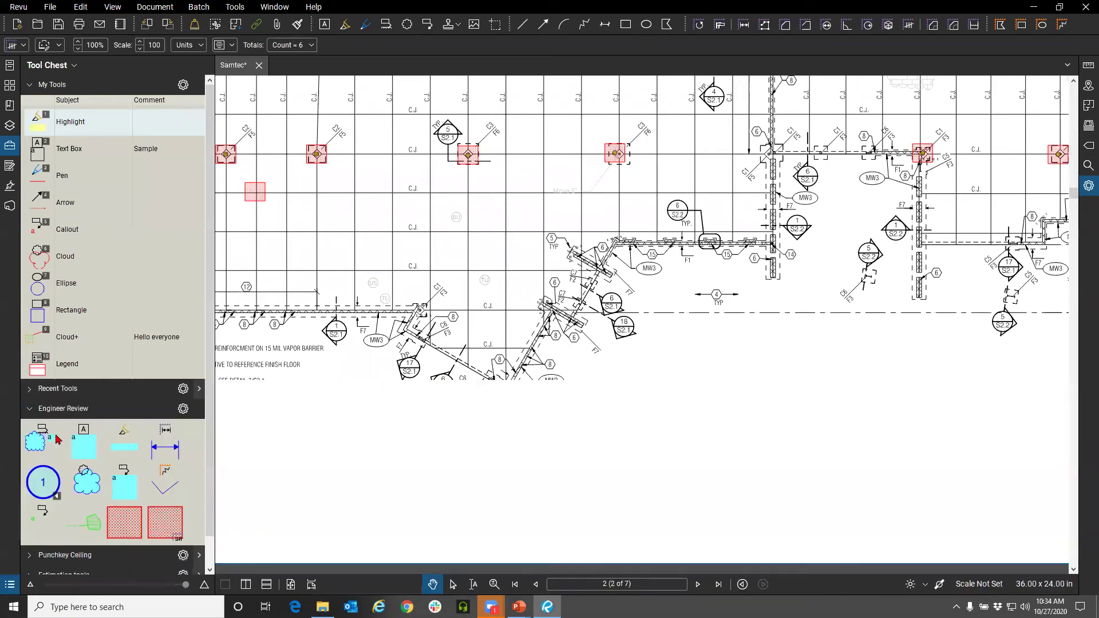
Step: Place a text box reading 1 below the gridline between the C2/F5 and C3/F6 footings
{"action": "scroll", "coordinate": [382, 222], "scroll_direction": "up", "scroll_amount": 4}
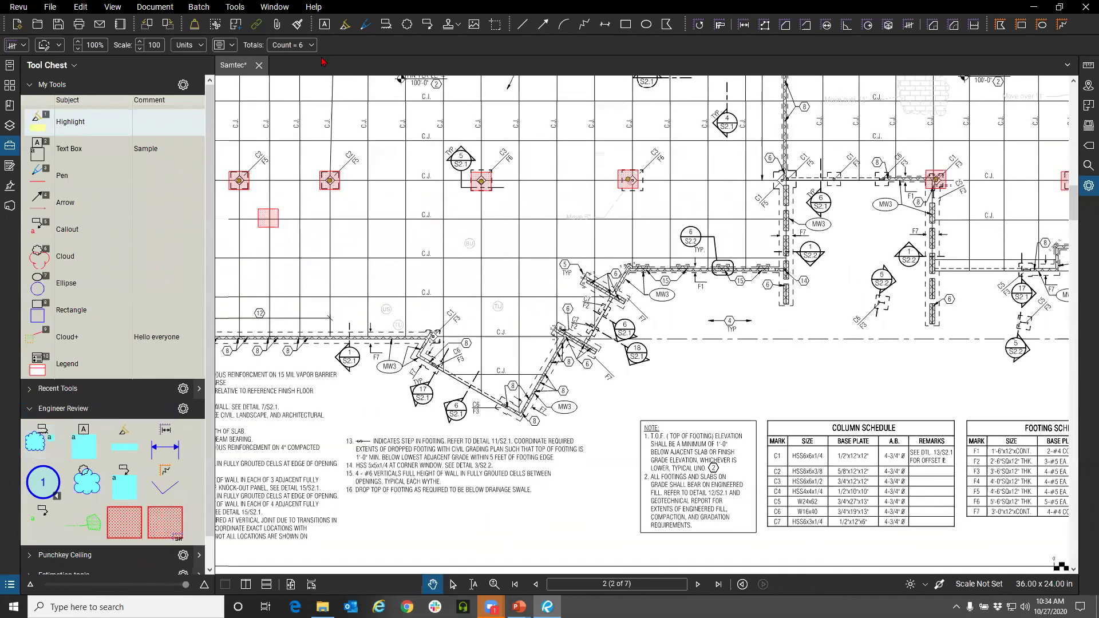
{"action": "key", "text": "t"}
{"action": "scroll", "coordinate": [378, 270], "scroll_direction": "up", "scroll_amount": 4}
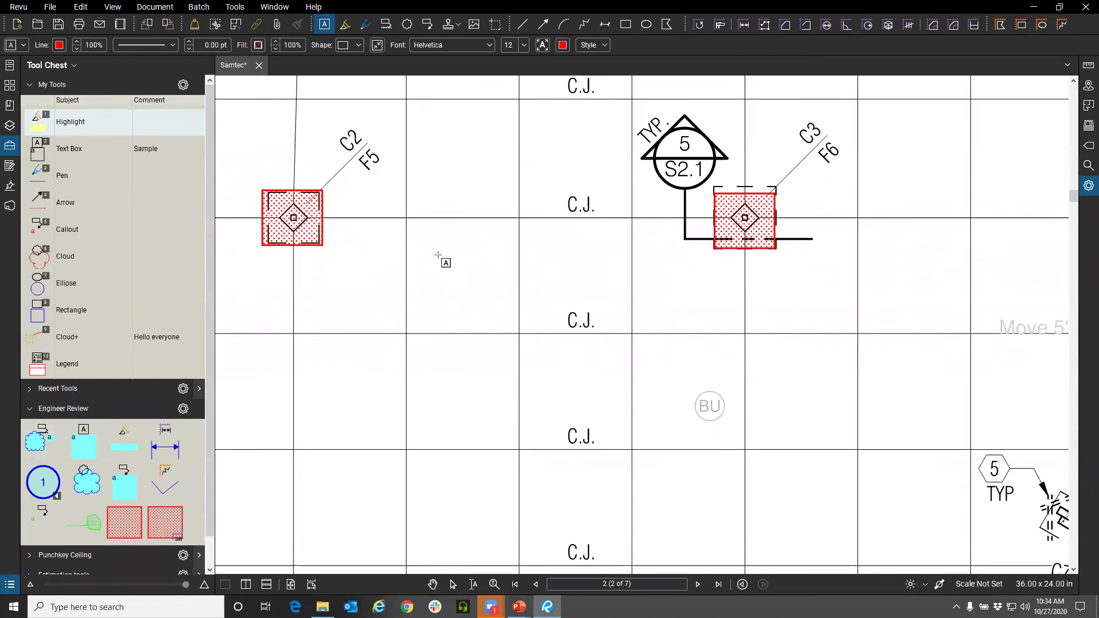
{"action": "left_click_drag", "start_coordinate": [438, 255], "coordinate": [551, 362]}
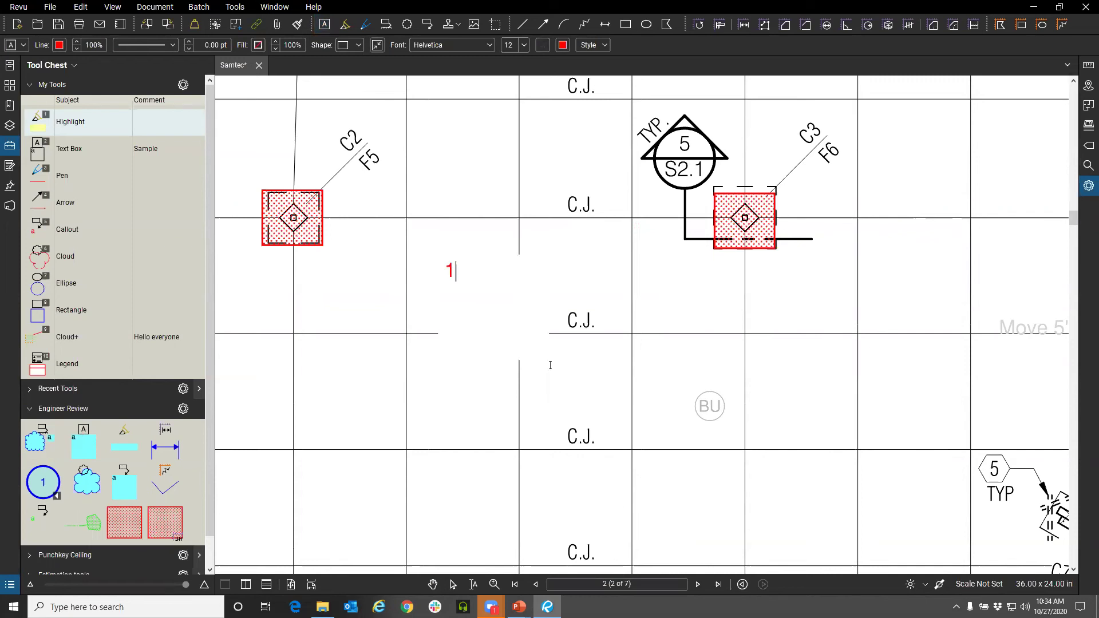
{"action": "scroll", "coordinate": [553, 365], "scroll_direction": "down", "scroll_amount": 1}
{"action": "key", "text": "Escape"}
{"action": "scroll", "coordinate": [480, 292], "scroll_direction": "up", "scroll_amount": 2}
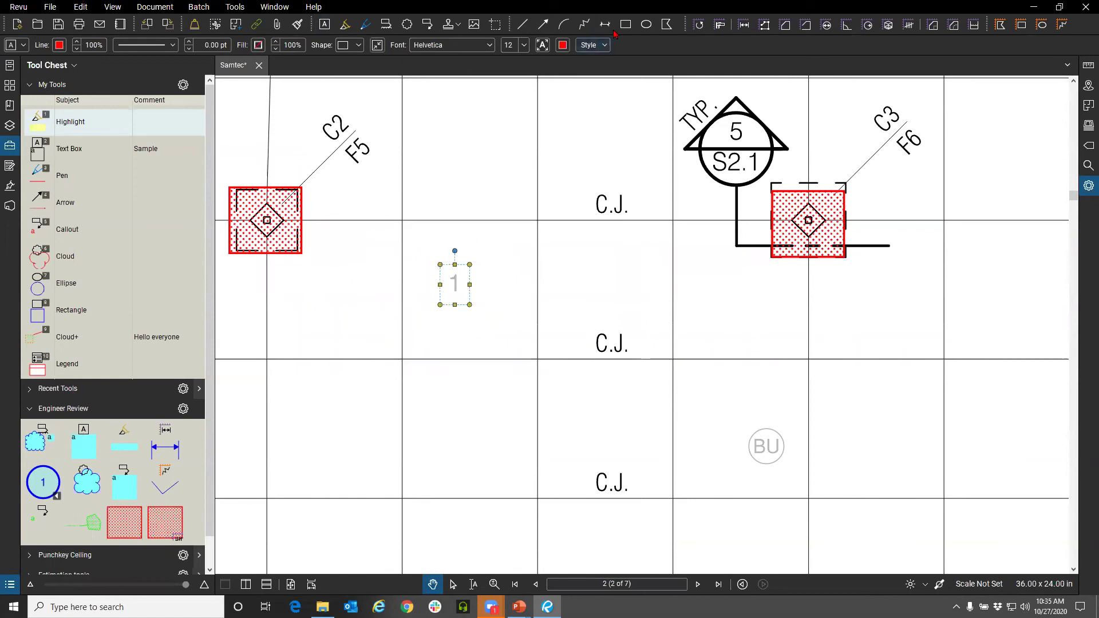
Step: Draw an ellipse centred around the number 1 text box so that it encircles the number
{"action": "left_click", "coordinate": [626, 25]}
{"action": "left_click", "coordinate": [646, 25]}
{"action": "scroll", "coordinate": [456, 287], "scroll_direction": "up", "scroll_amount": 2}
{"action": "mouse_move", "coordinate": [451, 279]}
{"action": "left_mouse_down"}
{"action": "mouse_move", "coordinate": [520, 288]}
{"action": "mouse_move", "coordinate": [555, 374]}
{"action": "mouse_move", "coordinate": [485, 307]}
{"action": "mouse_move", "coordinate": [499, 298]}
{"action": "left_mouse_up"}
{"action": "left_click", "coordinate": [491, 332]}
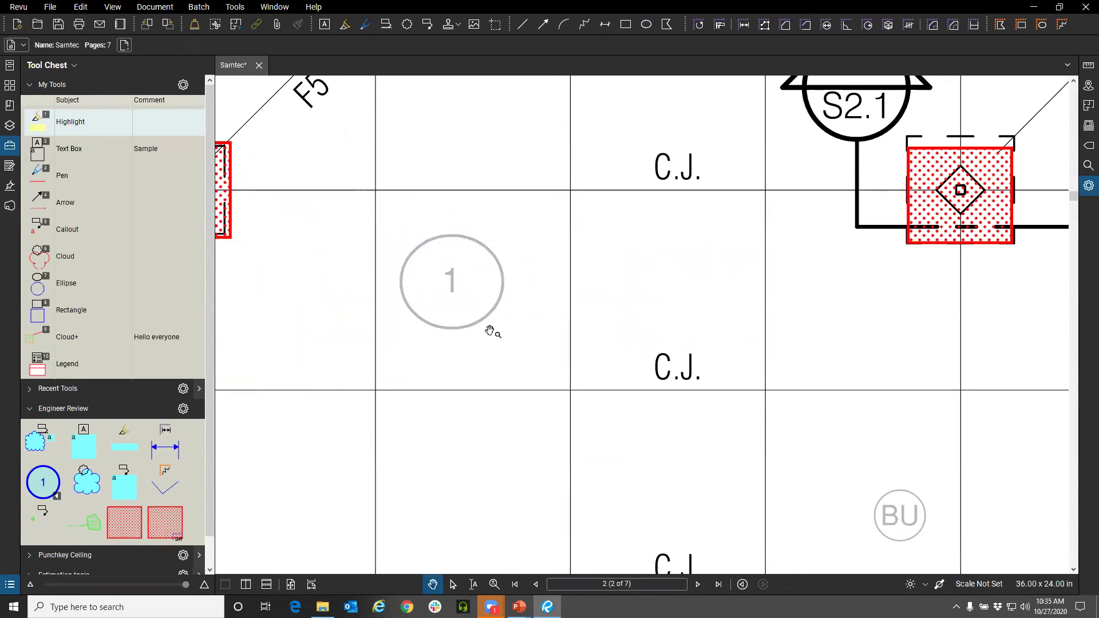
{"action": "left_click", "coordinate": [451, 285]}
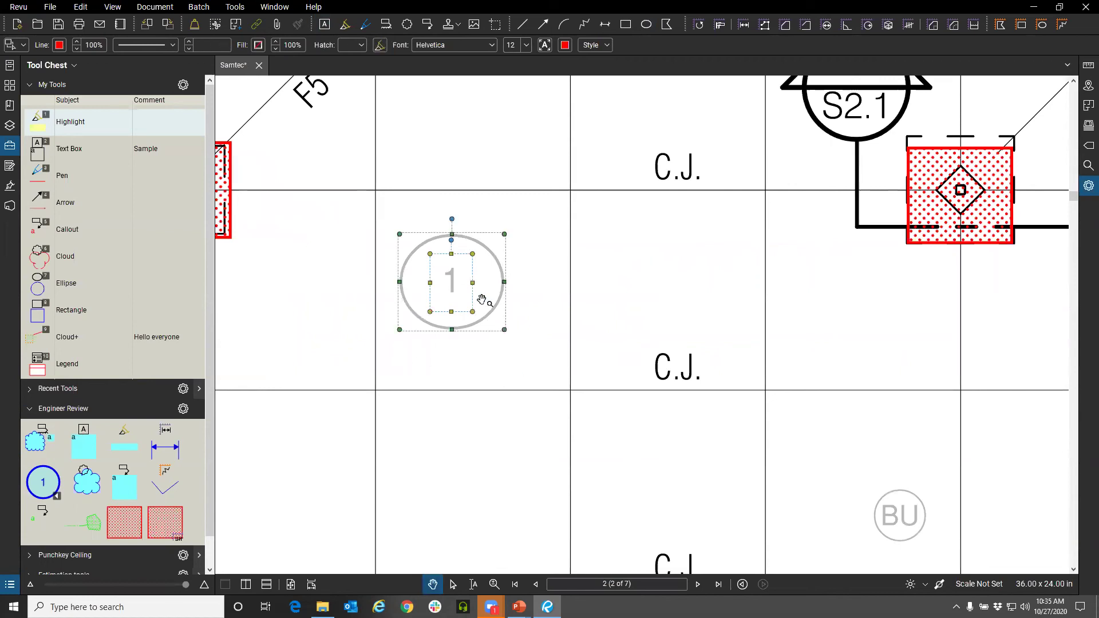
{"action": "left_click", "coordinate": [533, 338]}
{"action": "left_click", "coordinate": [453, 291]}
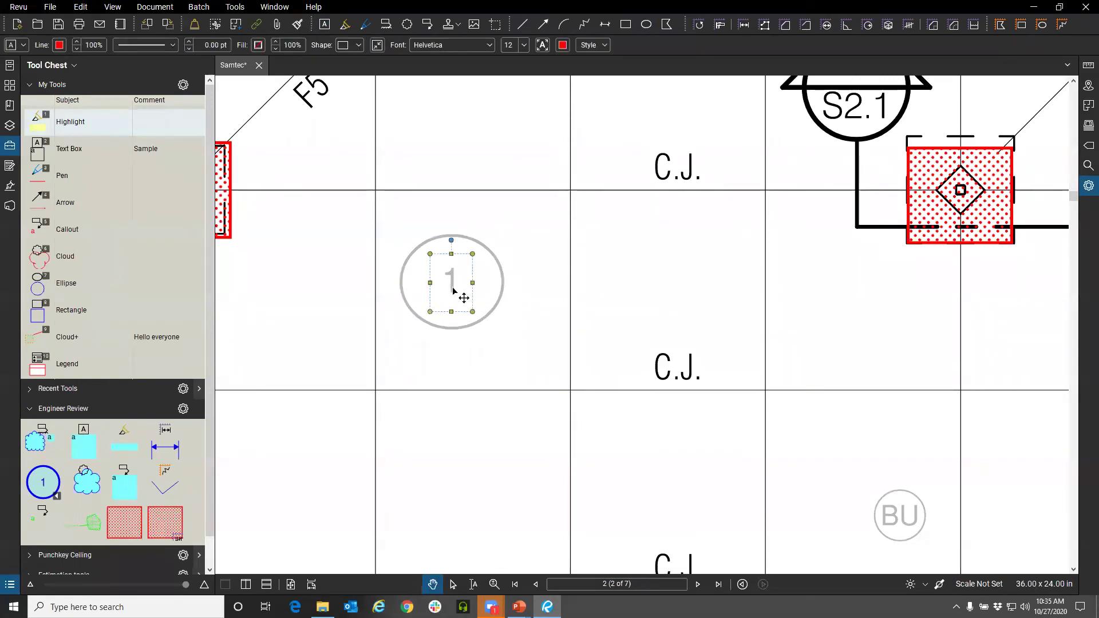
{"action": "left_click", "coordinate": [500, 307]}
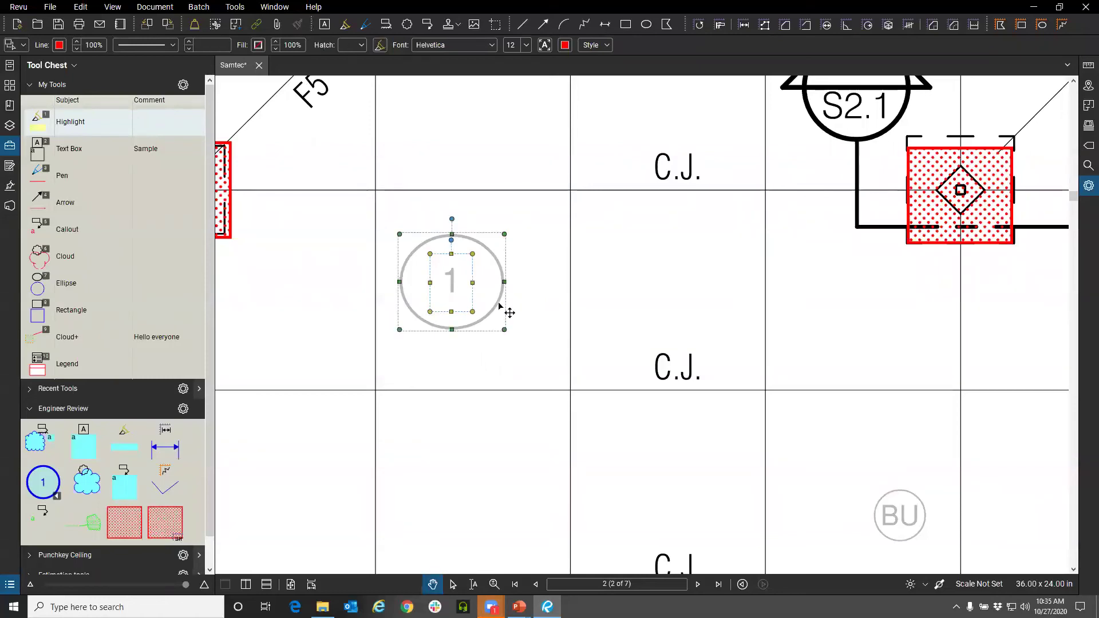
{"action": "right_click", "coordinate": [501, 308]}
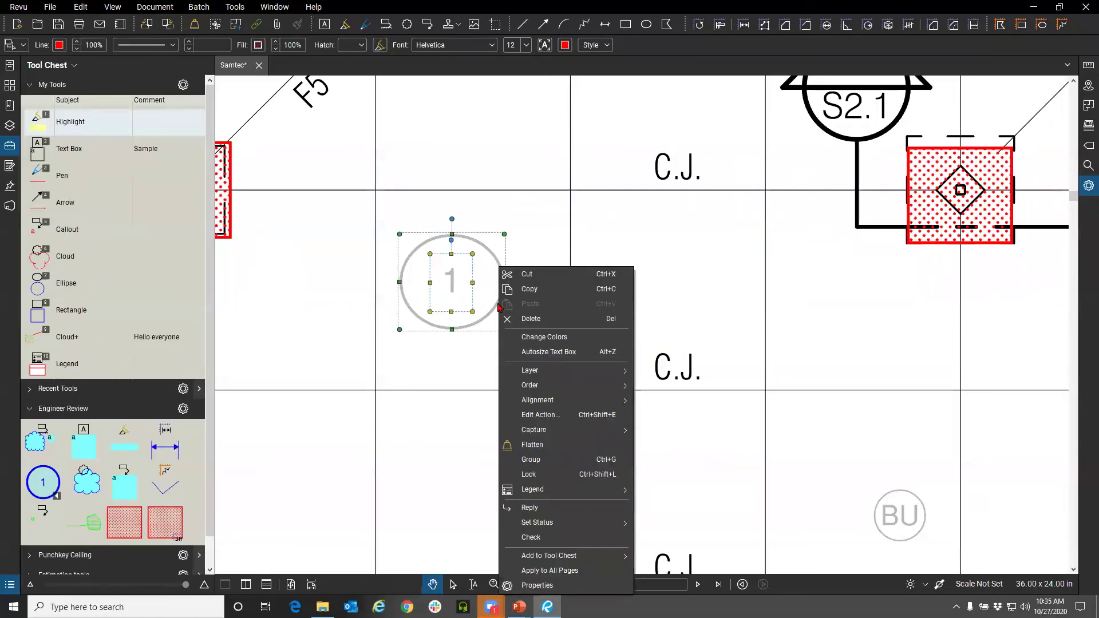
{"action": "left_click", "coordinate": [567, 465]}
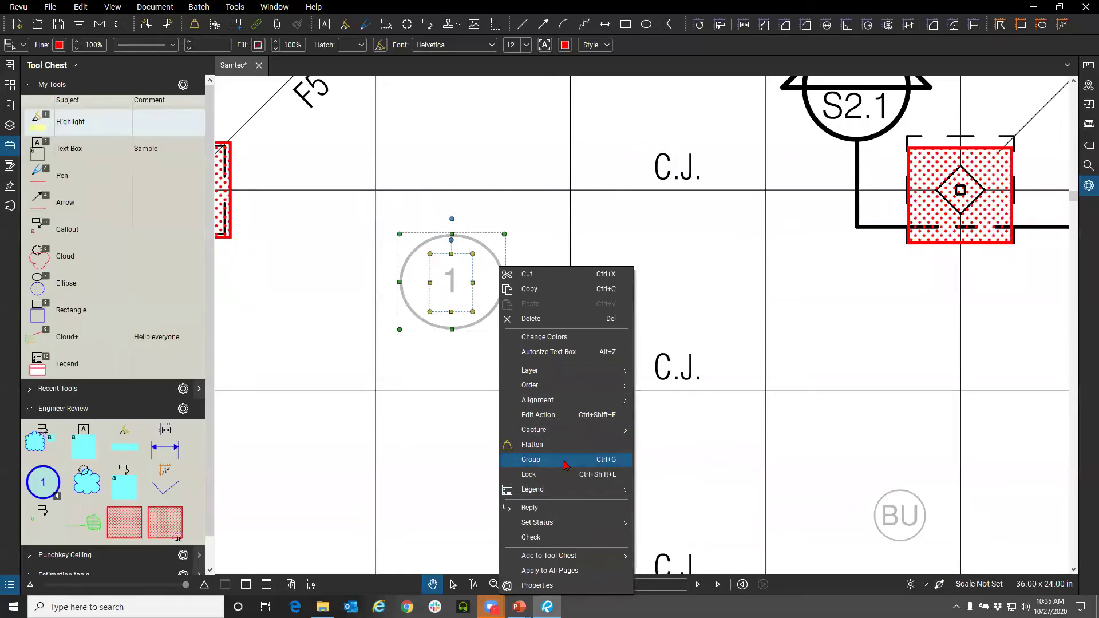
{"action": "left_click", "coordinate": [457, 379]}
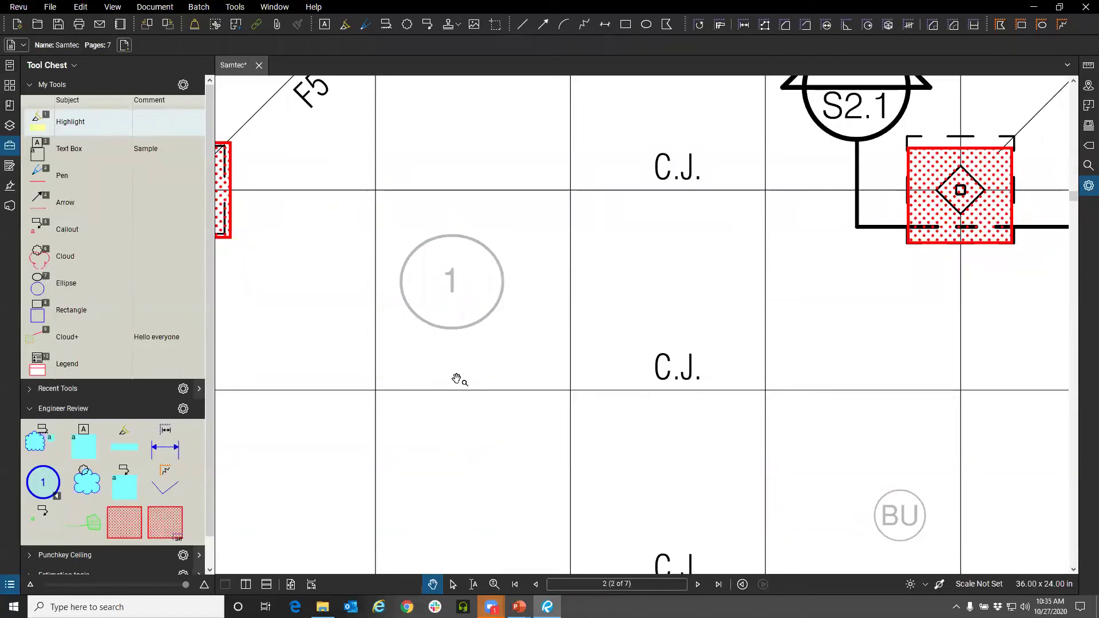
{"action": "left_click", "coordinate": [458, 292]}
{"action": "left_click", "coordinate": [502, 319]}
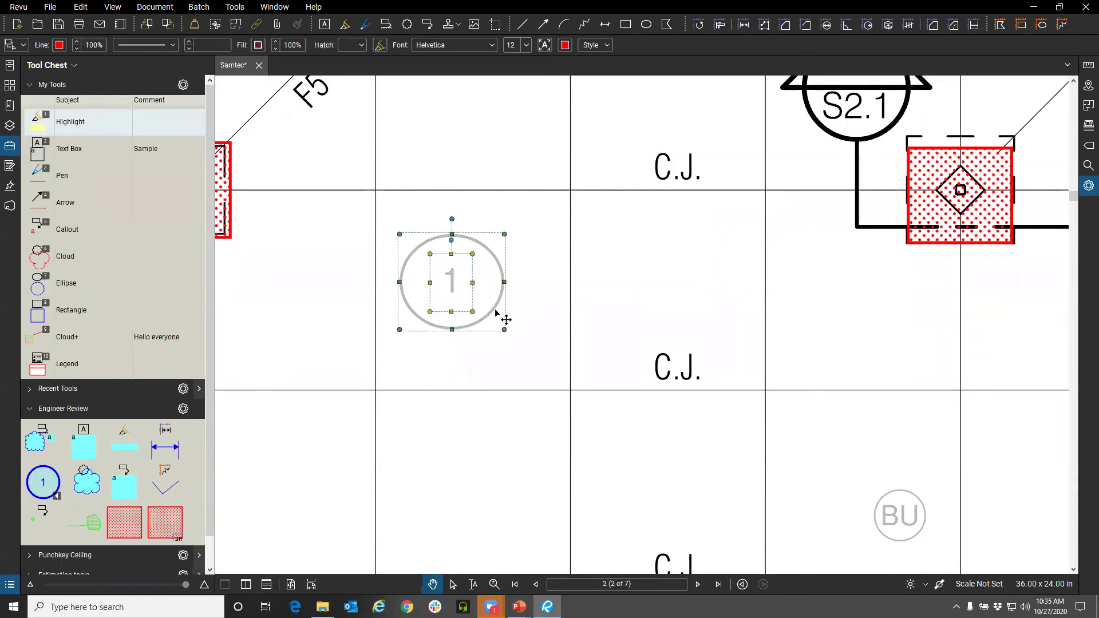
{"action": "left_click", "coordinate": [482, 381]}
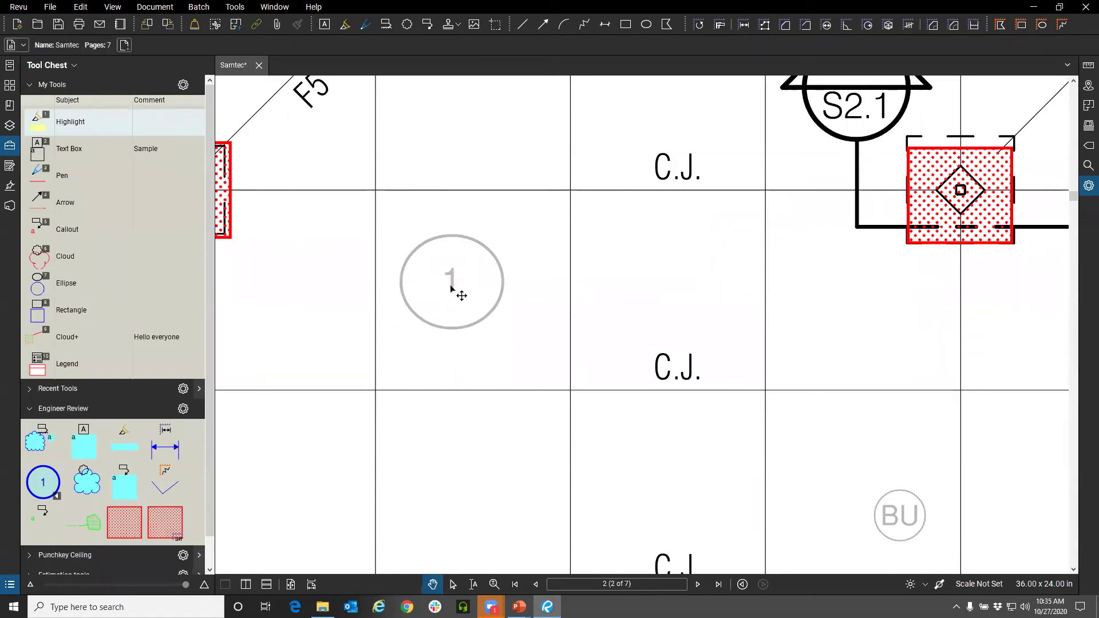
{"action": "left_click", "coordinate": [491, 333]}
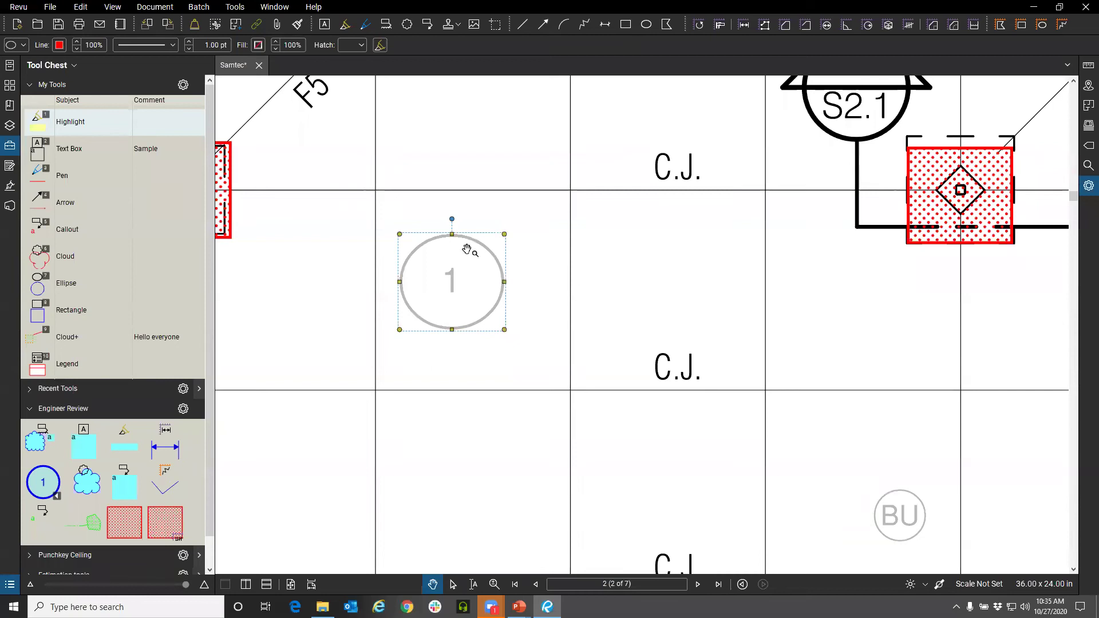
{"action": "left_click", "coordinate": [455, 289]}
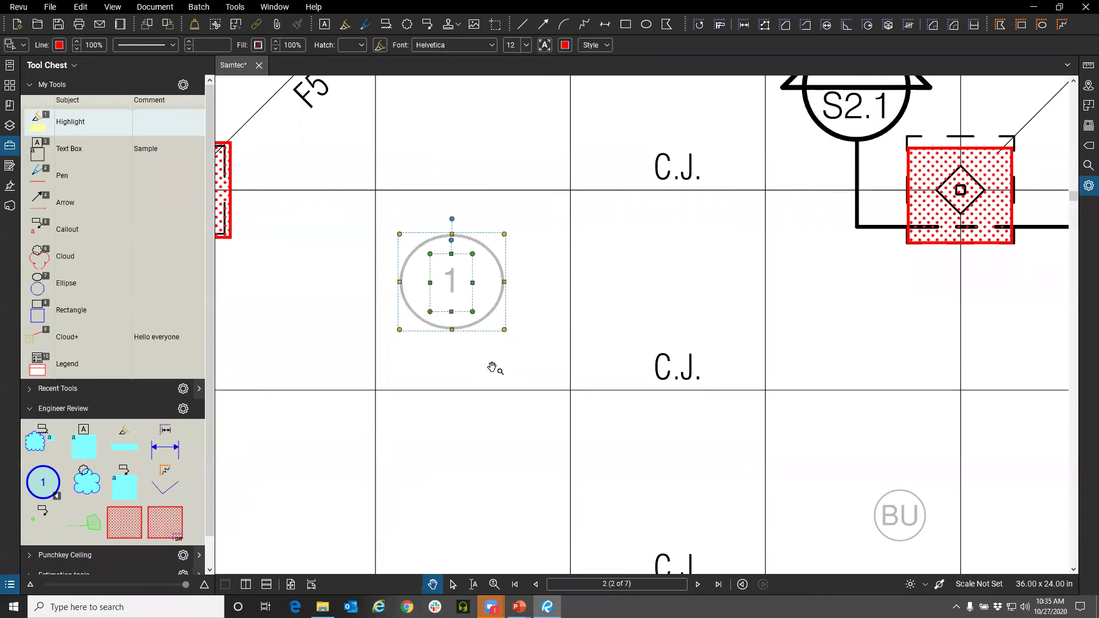
{"action": "left_click", "coordinate": [487, 360]}
Step: Select the number 1 text box together with its surrounding ellipse and group them
{"action": "left_click", "coordinate": [462, 294]}
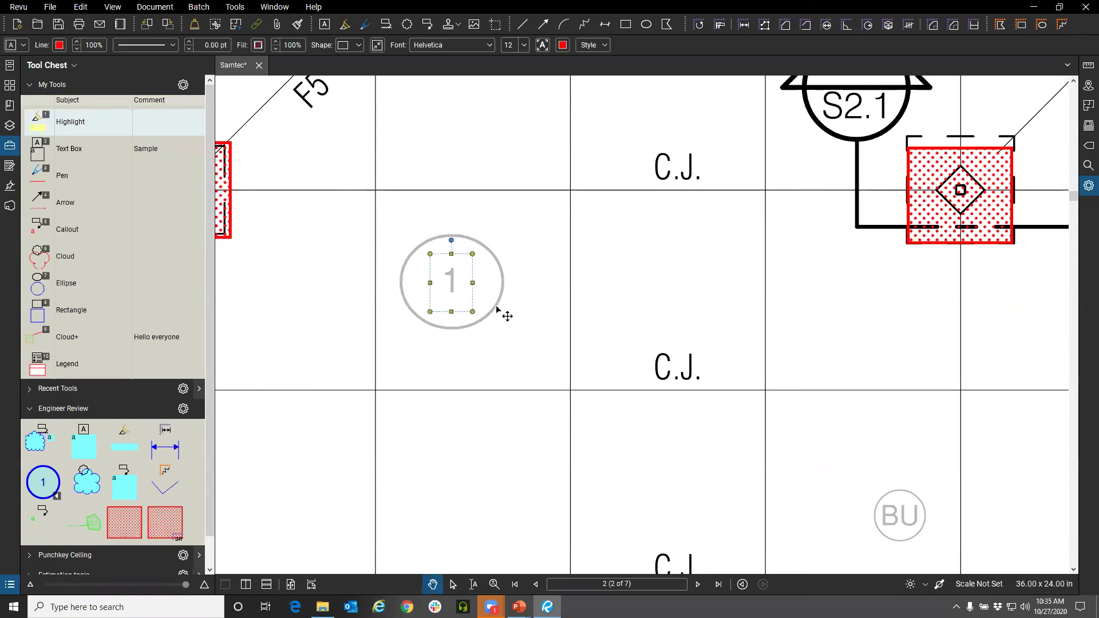
{"action": "left_click", "coordinate": [499, 312]}
{"action": "right_click", "coordinate": [500, 313]}
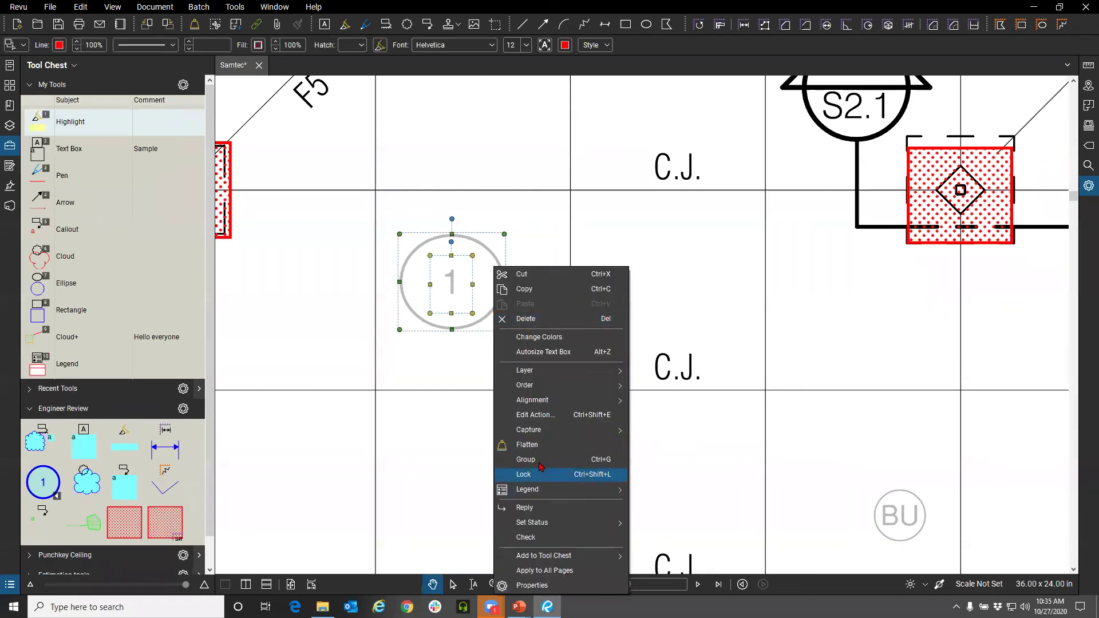
{"action": "left_click", "coordinate": [540, 471]}
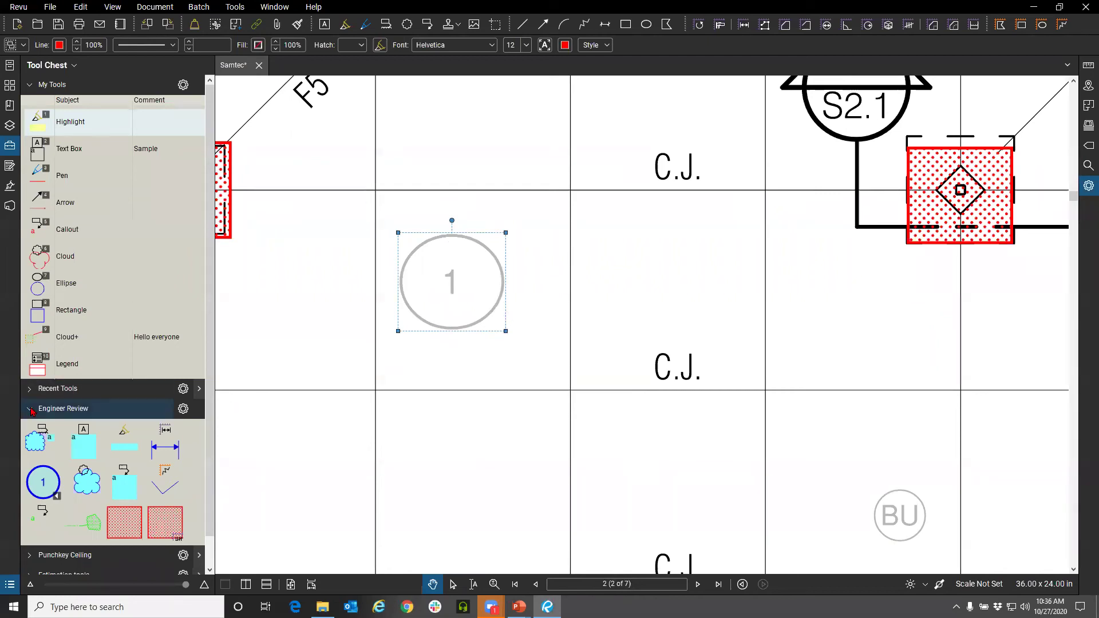
Step: Expand Recent Tools, show the markup properties, and add the grouped circled 1 to the Engineer Review tool set
{"action": "left_click", "coordinate": [34, 389]}
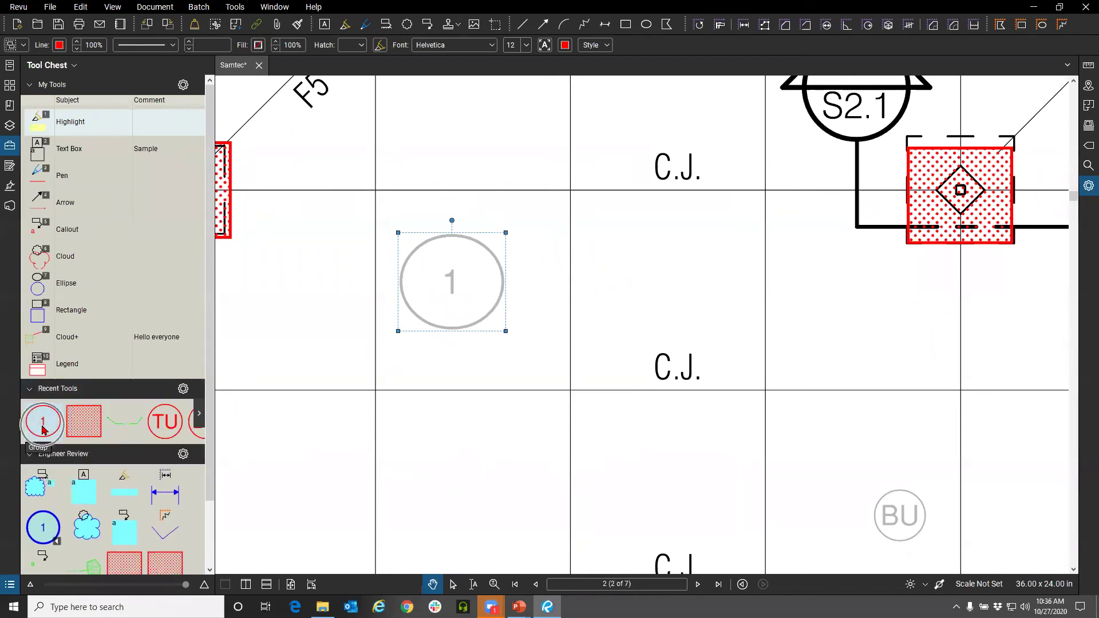
{"action": "left_click", "coordinate": [43, 427]}
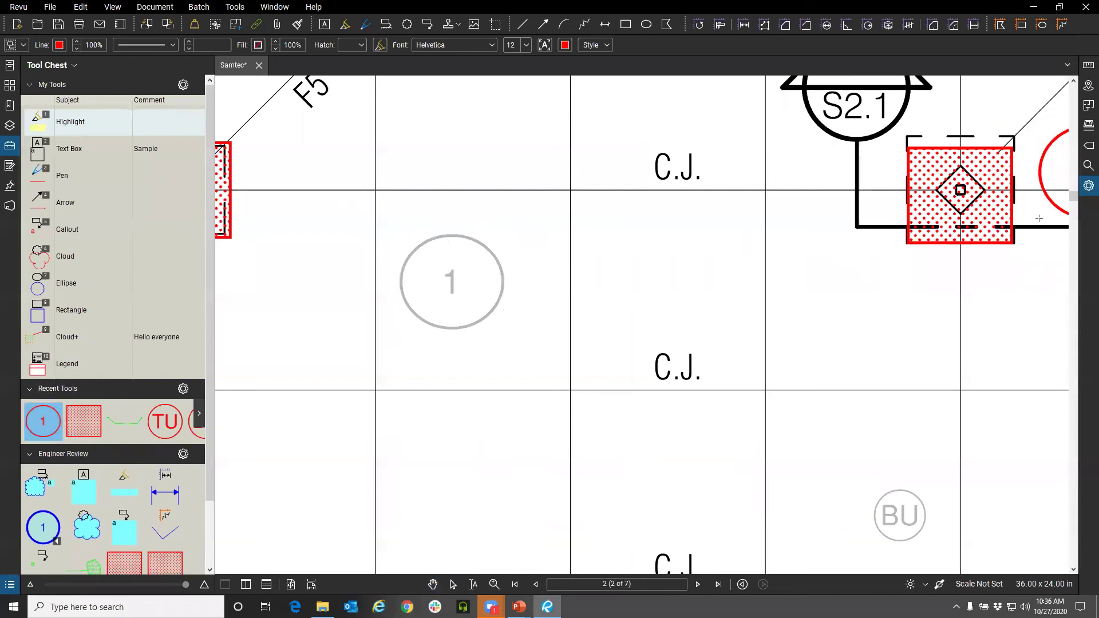
{"action": "left_click", "coordinate": [1088, 185]}
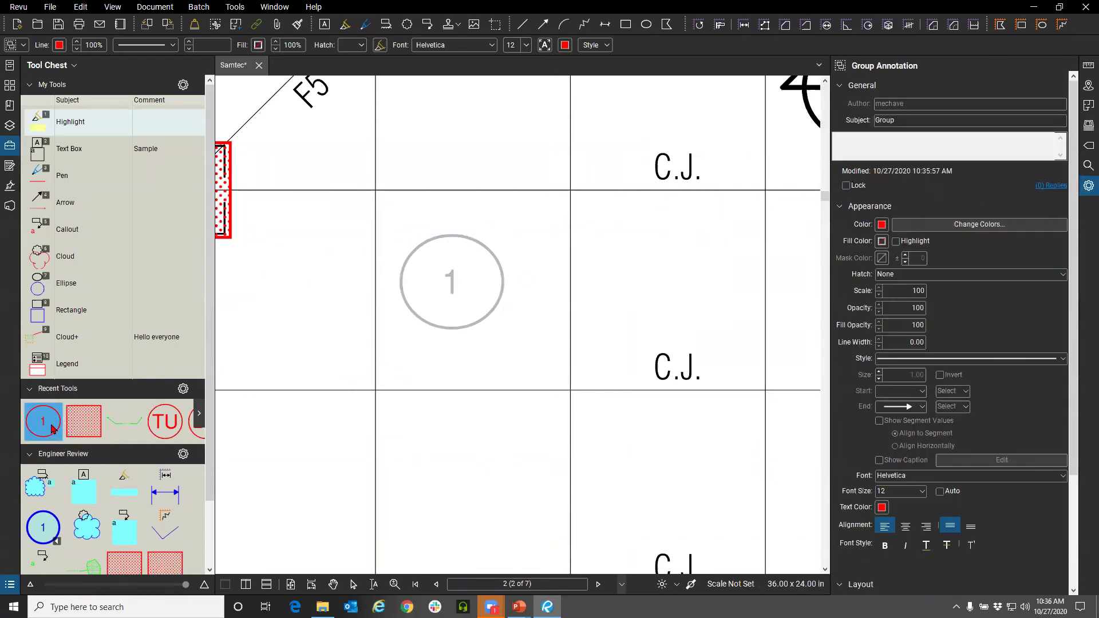
{"action": "scroll", "coordinate": [53, 430], "scroll_direction": "down", "scroll_amount": 3}
{"action": "mouse_move", "coordinate": [46, 350]}
{"action": "left_mouse_down"}
{"action": "mouse_move", "coordinate": [166, 498]}
{"action": "mouse_move", "coordinate": [189, 504]}
{"action": "left_mouse_up"}
Step: Define a 1, 2, 3 sequence for the new circled 1 tool, resetting per Document and renumbering when markups are deleted
{"action": "right_click", "coordinate": [49, 530]}
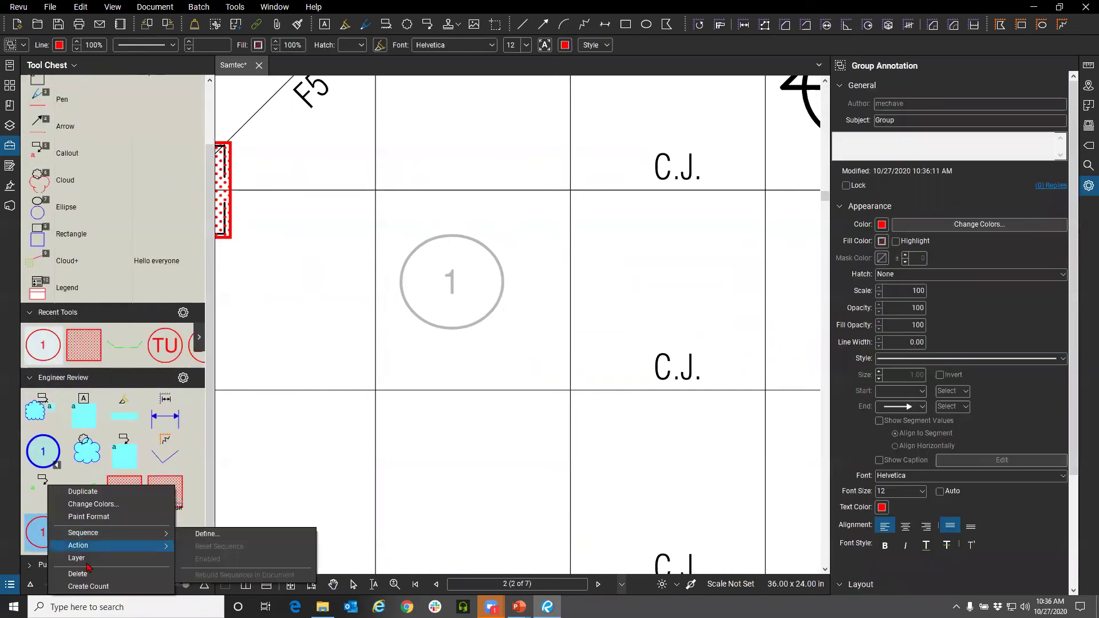
{"action": "mouse_move", "coordinate": [95, 536]}
{"action": "left_click", "coordinate": [257, 530]}
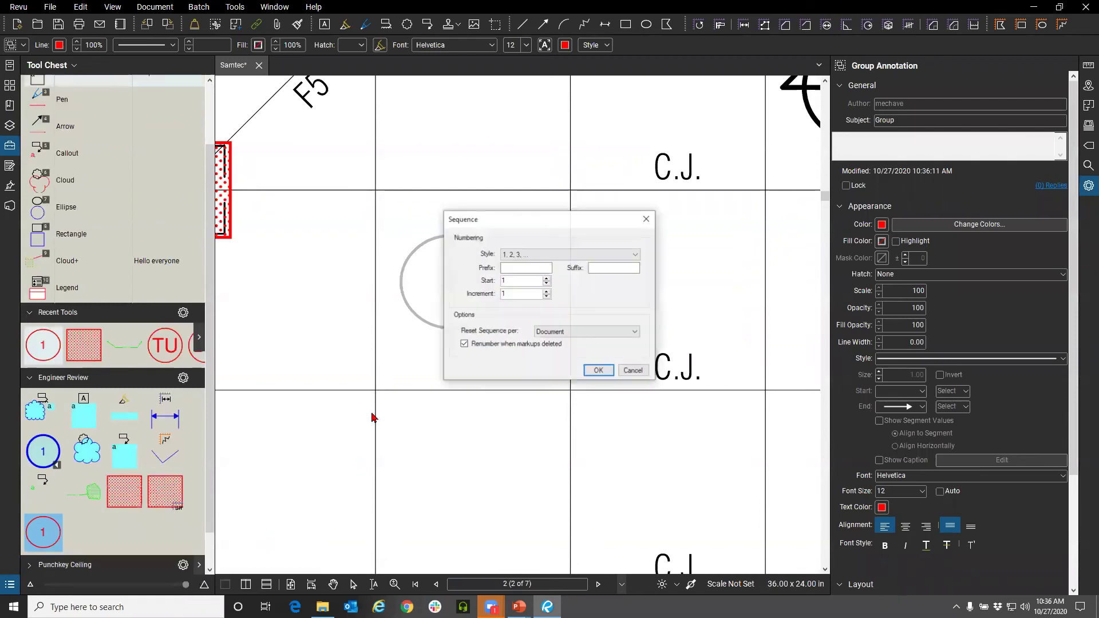
{"action": "left_click_drag", "start_coordinate": [518, 222], "coordinate": [449, 206]}
{"action": "left_click", "coordinate": [456, 240]}
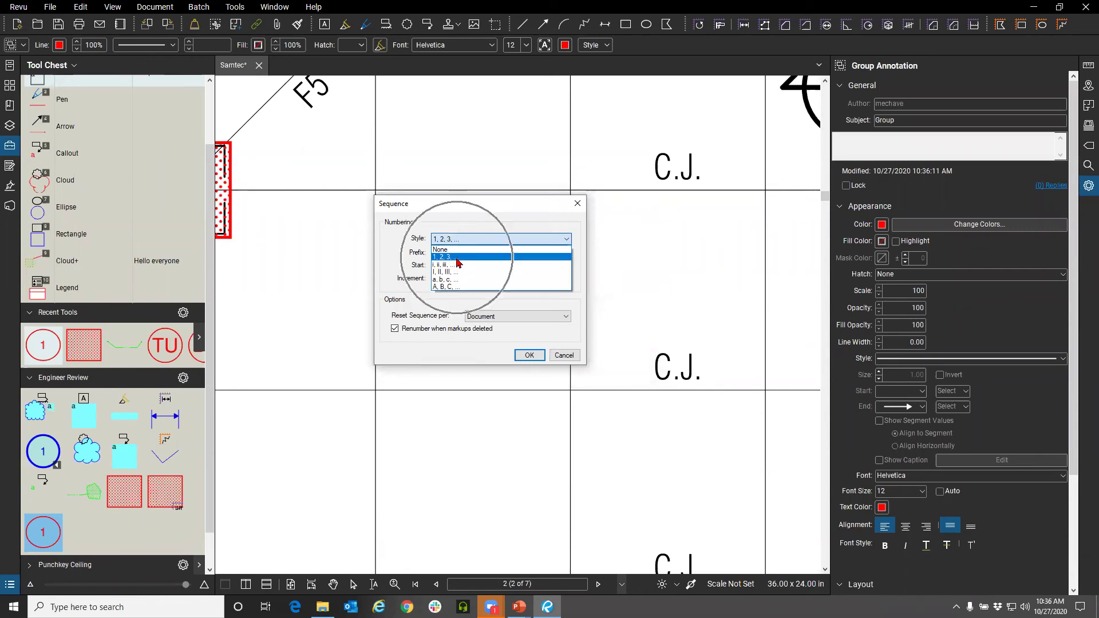
{"action": "left_click", "coordinate": [453, 257]}
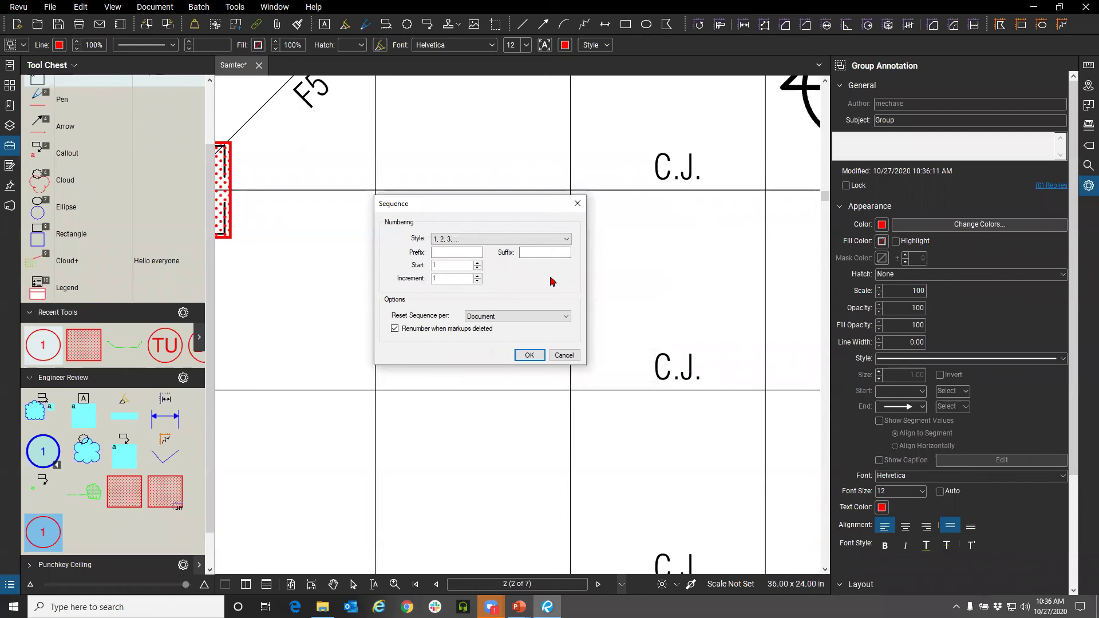
{"action": "key", "text": "ctrl"}
{"action": "left_click", "coordinate": [498, 316]}
{"action": "left_click", "coordinate": [462, 353]}
{"action": "left_click", "coordinate": [476, 333]}
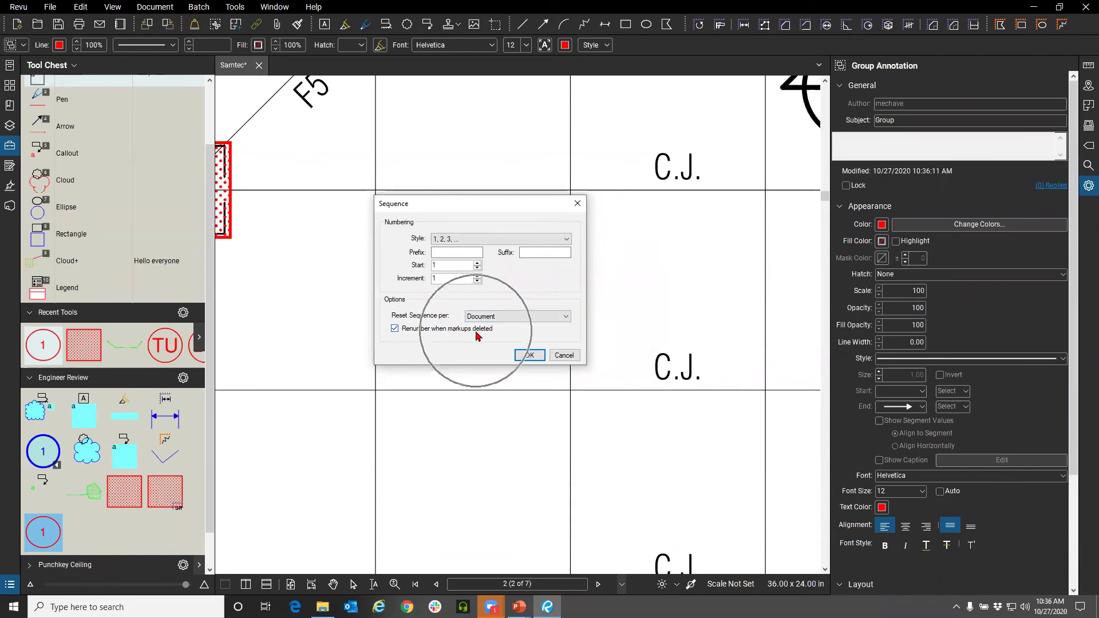
{"action": "left_click", "coordinate": [528, 355]}
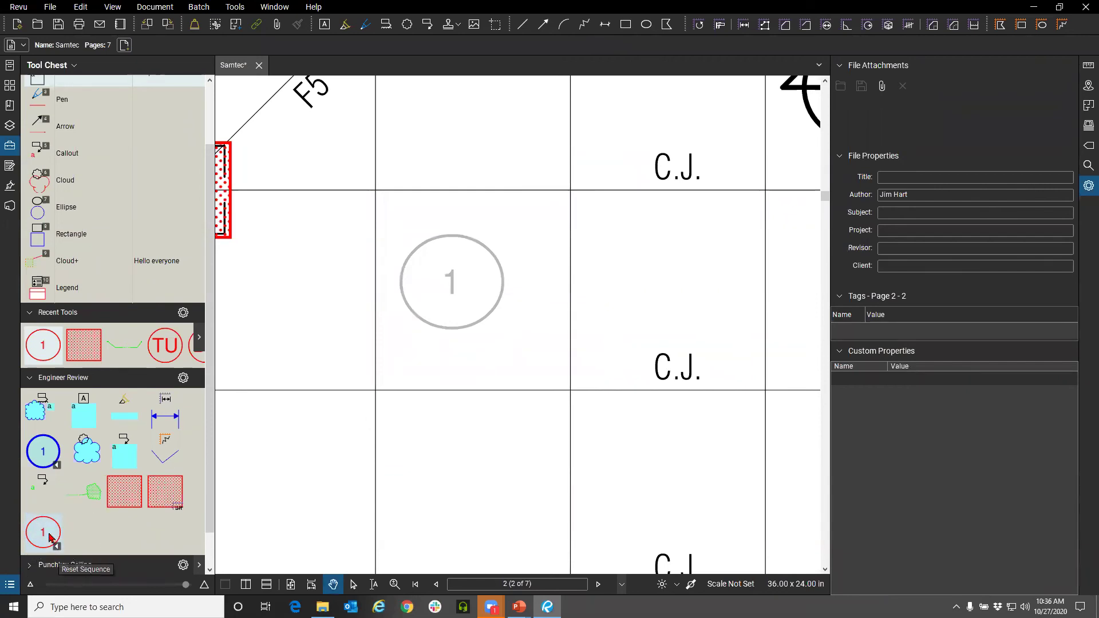
Step: Change the subject of the new circled 1 sequence tool in the Engineer Review tool set to Structural
{"action": "right_click", "coordinate": [50, 538]}
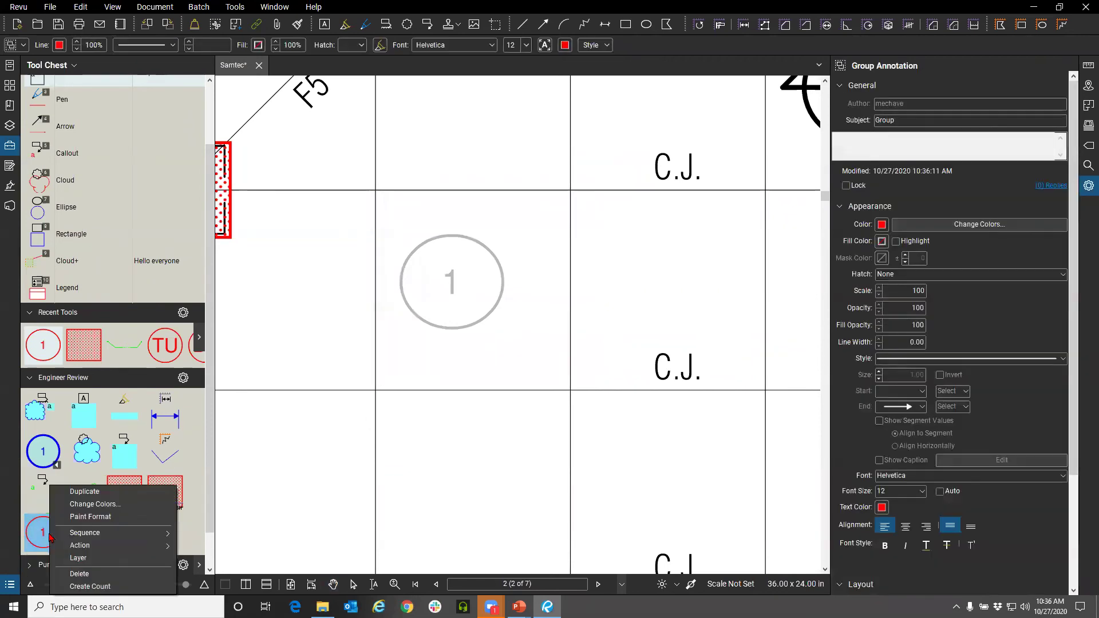
{"action": "left_click", "coordinate": [927, 129]}
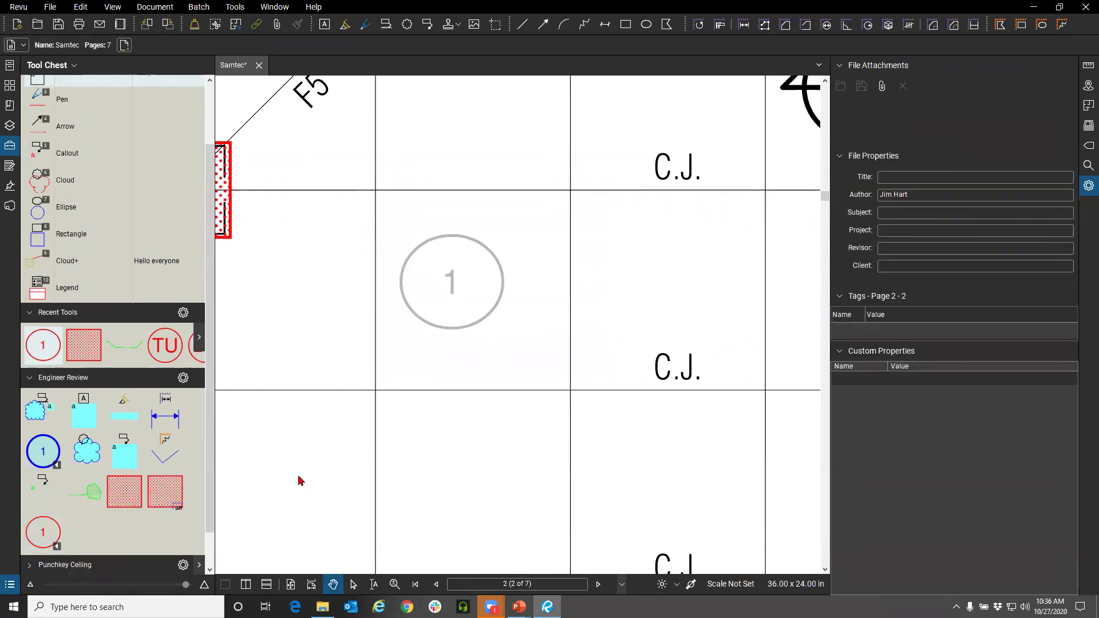
{"action": "right_click", "coordinate": [42, 538]}
{"action": "left_click", "coordinate": [908, 127]}
{"action": "left_click", "coordinate": [50, 538]}
{"action": "left_click_drag", "start_coordinate": [897, 119], "coordinate": [845, 123]}
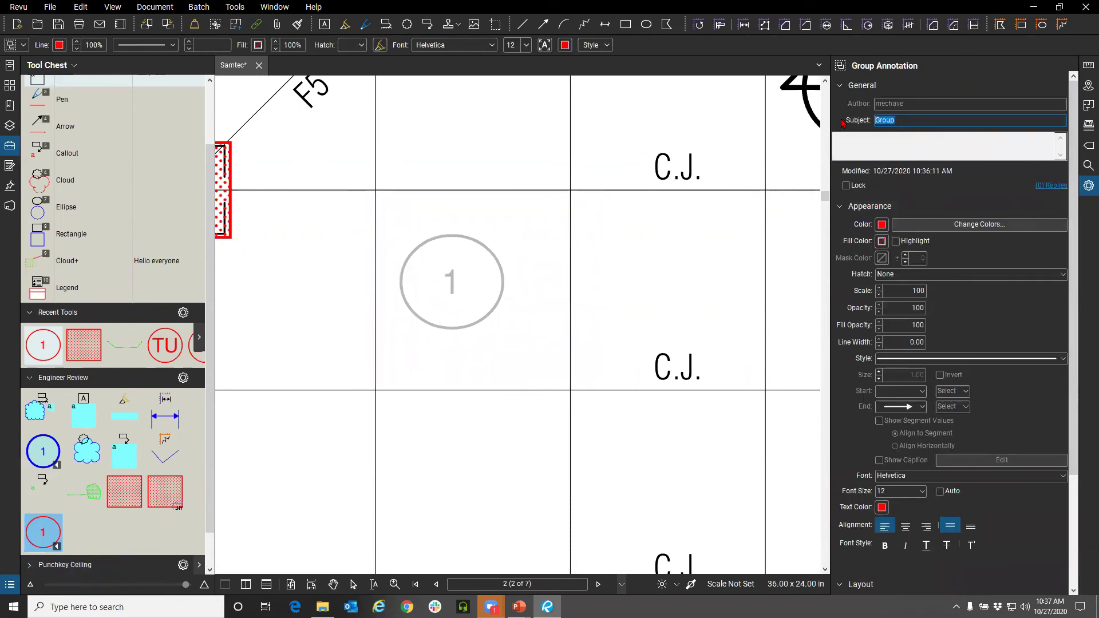
{"action": "type", "text": "Struc"}
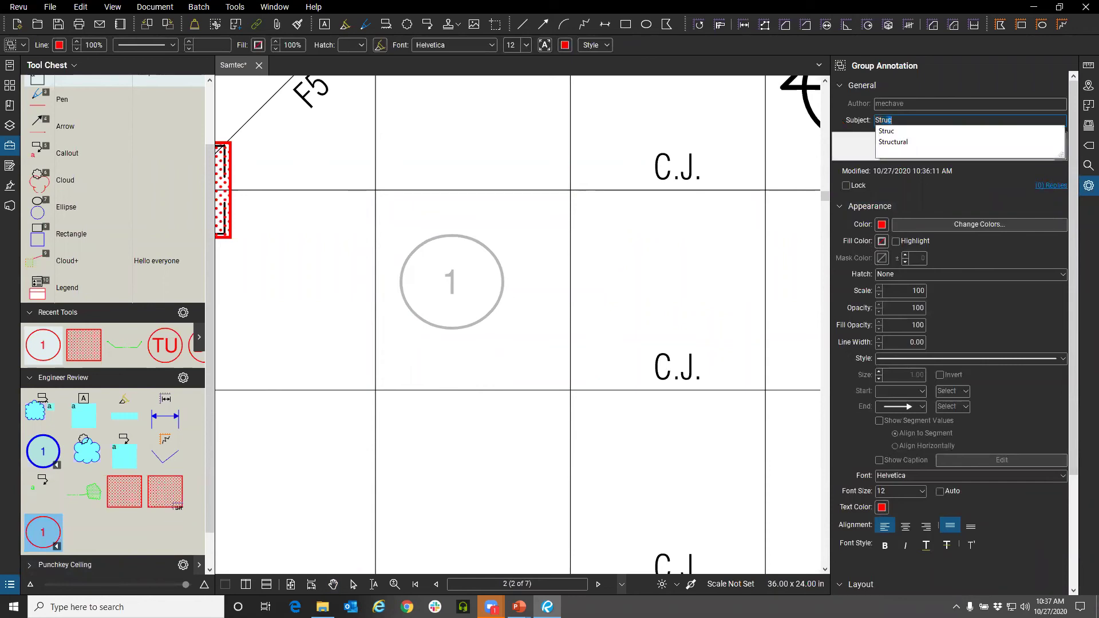
{"action": "type", "text": "tural"}
{"action": "key", "text": "Return"}
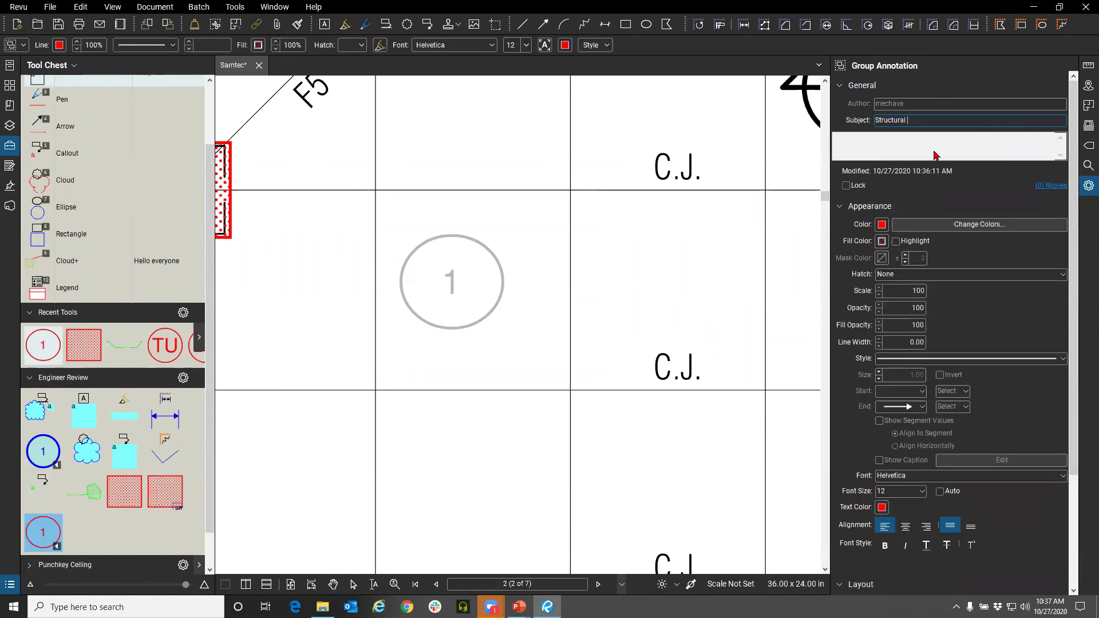
Step: Place circled numbers 1 and 2 on the plan, one beside the C3/F6 column and one below it
{"action": "left_click", "coordinate": [745, 264]}
{"action": "scroll", "coordinate": [467, 252], "scroll_direction": "down", "scroll_amount": 2}
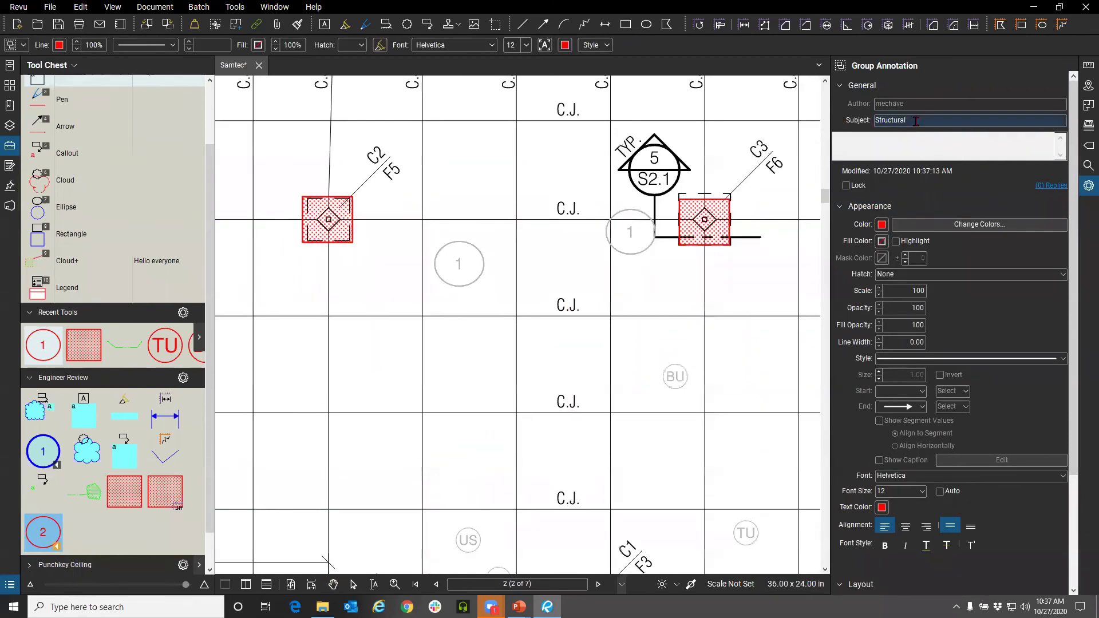
{"action": "left_click", "coordinate": [582, 390]}
{"action": "left_click_drag", "start_coordinate": [597, 432], "coordinate": [507, 350]}
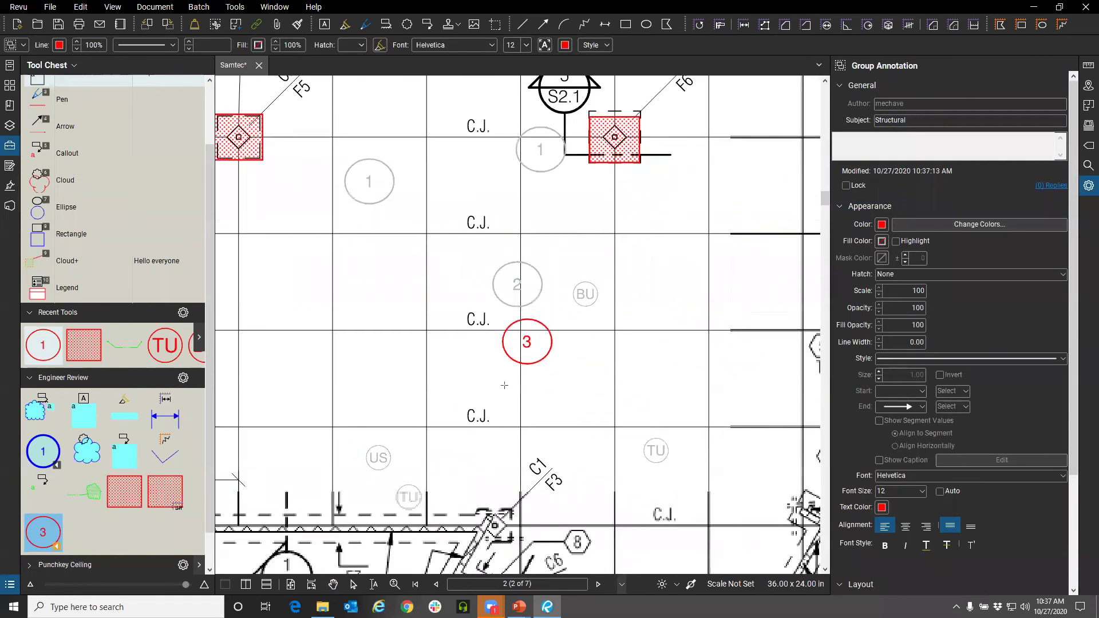
Step: Show the Markups List, reselect the circled sequence tool, and turn off the list's Structural subject filter
{"action": "left_click_drag", "start_coordinate": [412, 574], "coordinate": [477, 272]}
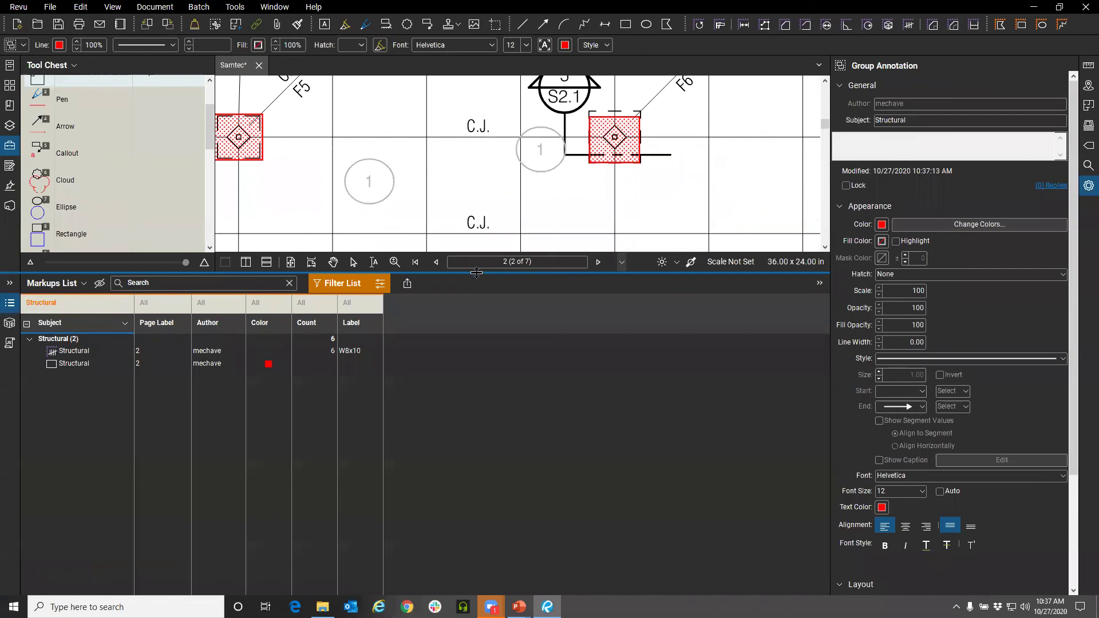
{"action": "left_click_drag", "start_coordinate": [487, 312], "coordinate": [467, 491]}
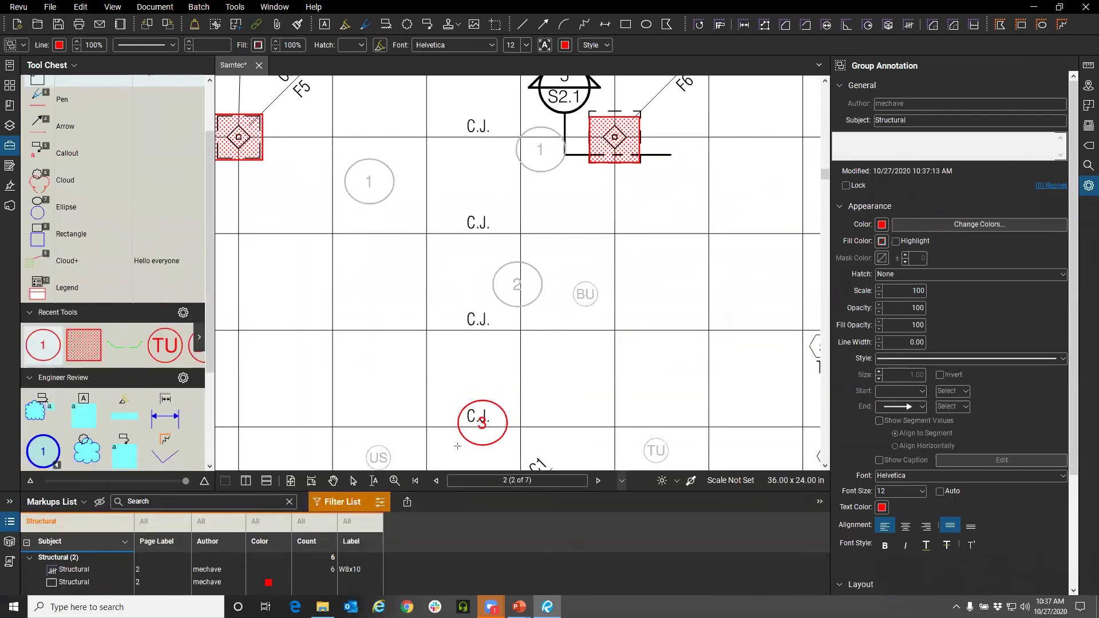
{"action": "key", "text": "Escape"}
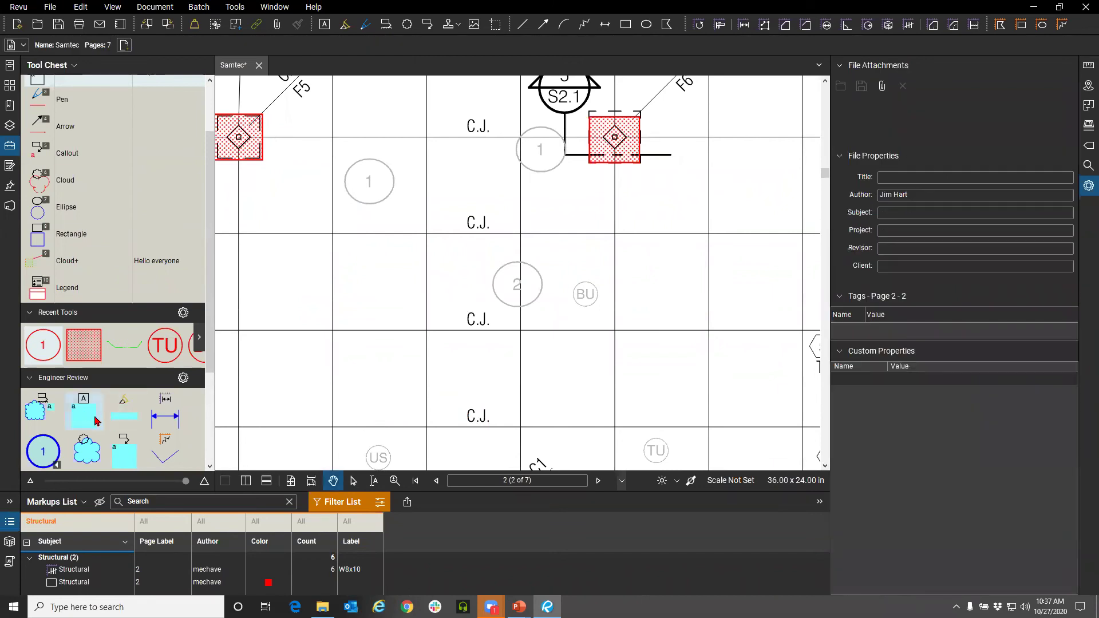
{"action": "scroll", "coordinate": [97, 380], "scroll_direction": "down", "scroll_amount": 3}
{"action": "left_click", "coordinate": [43, 388]}
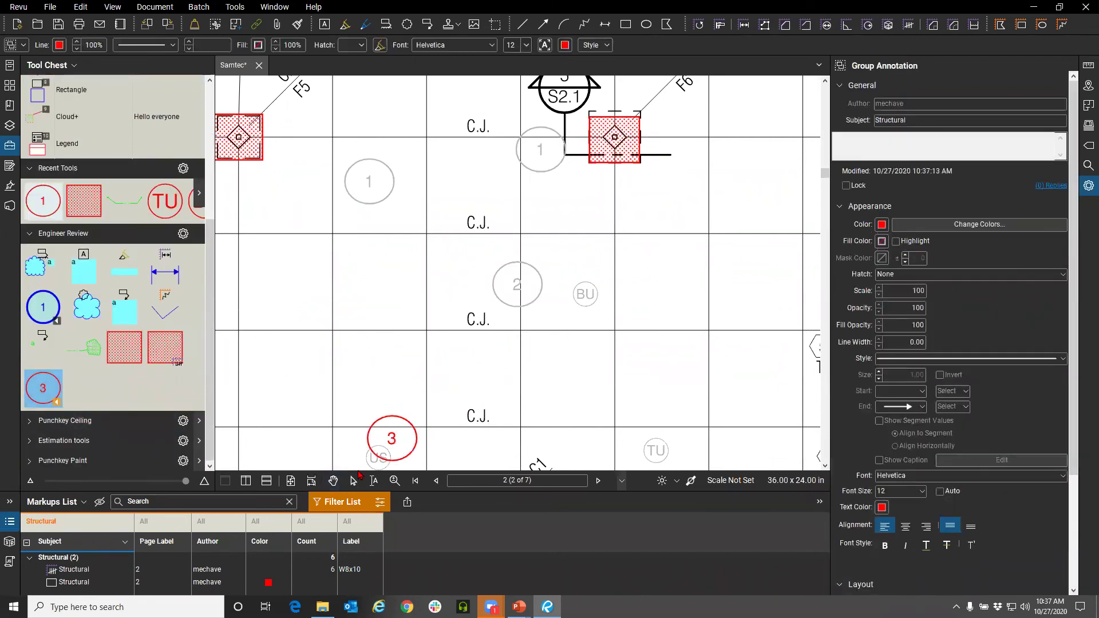
{"action": "left_click", "coordinate": [345, 505]}
Step: Enlarge the Markups List, look through the markups grouped by subject, and collapse the list again
{"action": "scroll", "coordinate": [261, 435], "scroll_direction": "down", "scroll_amount": 2}
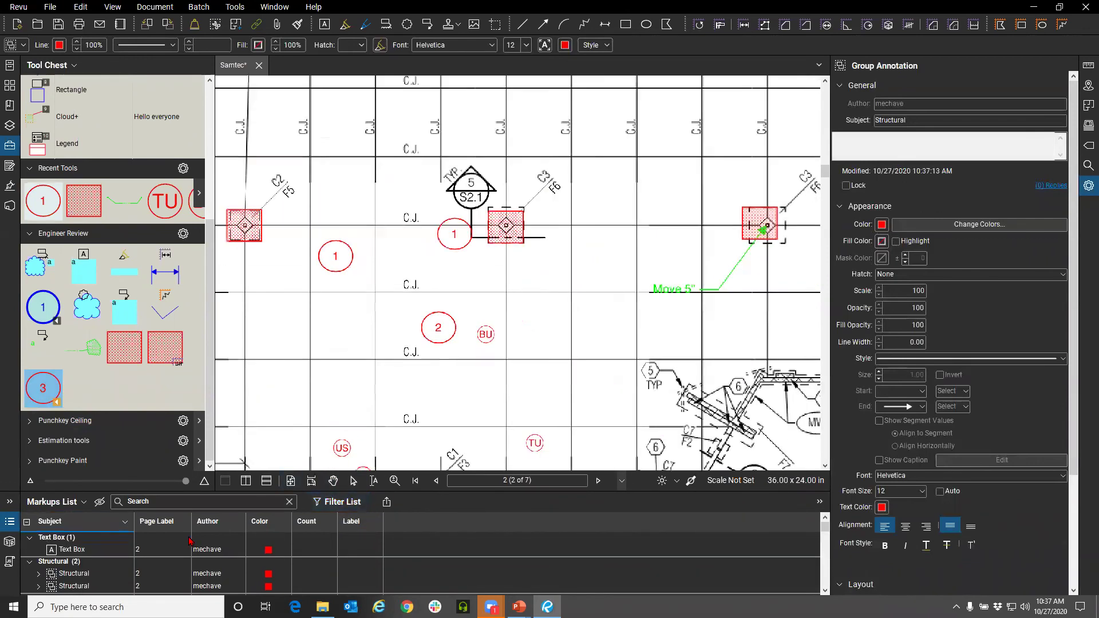
{"action": "scroll", "coordinate": [190, 541], "scroll_direction": "down", "scroll_amount": 3}
{"action": "left_click_drag", "start_coordinate": [205, 490], "coordinate": [143, 262]}
{"action": "scroll", "coordinate": [99, 507], "scroll_direction": "up", "scroll_amount": 4}
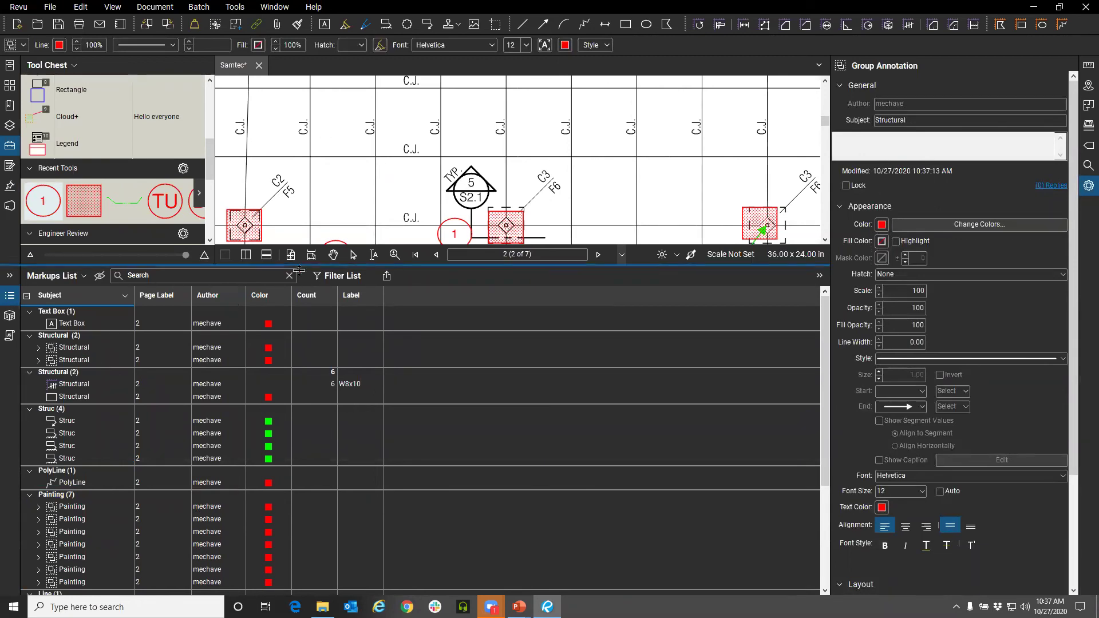
{"action": "left_click_drag", "start_coordinate": [302, 266], "coordinate": [312, 589]}
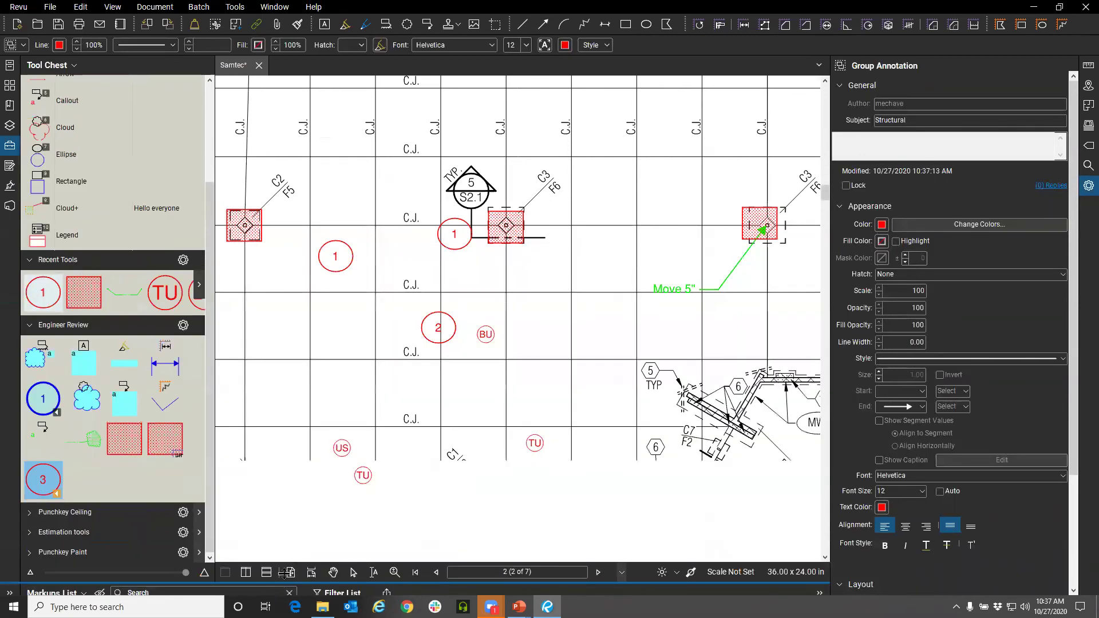
Step: Place circled numbers 3 to 8 in the grid bays around the circled 2, then end the placement
{"action": "scroll", "coordinate": [442, 296], "scroll_direction": "up", "scroll_amount": 2}
{"action": "left_click", "coordinate": [517, 310]}
{"action": "left_click", "coordinate": [613, 338]}
{"action": "scroll", "coordinate": [580, 348], "scroll_direction": "down", "scroll_amount": 1}
{"action": "scroll", "coordinate": [580, 348], "scroll_direction": "down", "scroll_amount": 3}
{"action": "left_click", "coordinate": [528, 338]}
{"action": "left_click", "coordinate": [407, 339]}
{"action": "left_click", "coordinate": [319, 352]}
{"action": "left_click", "coordinate": [293, 257]}
{"action": "left_click_drag", "start_coordinate": [432, 390], "coordinate": [483, 417]}
{"action": "key", "text": "Escape"}
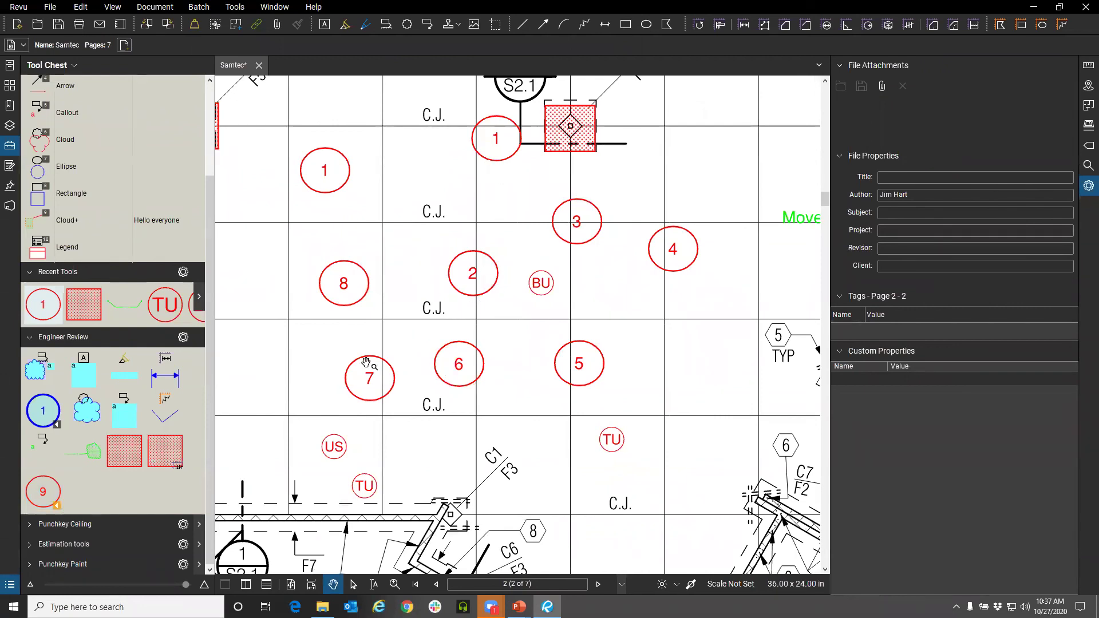
Step: Select the hatched W8x10 count markup on the columns and examine its entry in the Markups List
{"action": "left_click_drag", "start_coordinate": [465, 203], "coordinate": [470, 206]}
{"action": "left_click_drag", "start_coordinate": [213, 141], "coordinate": [462, 216]}
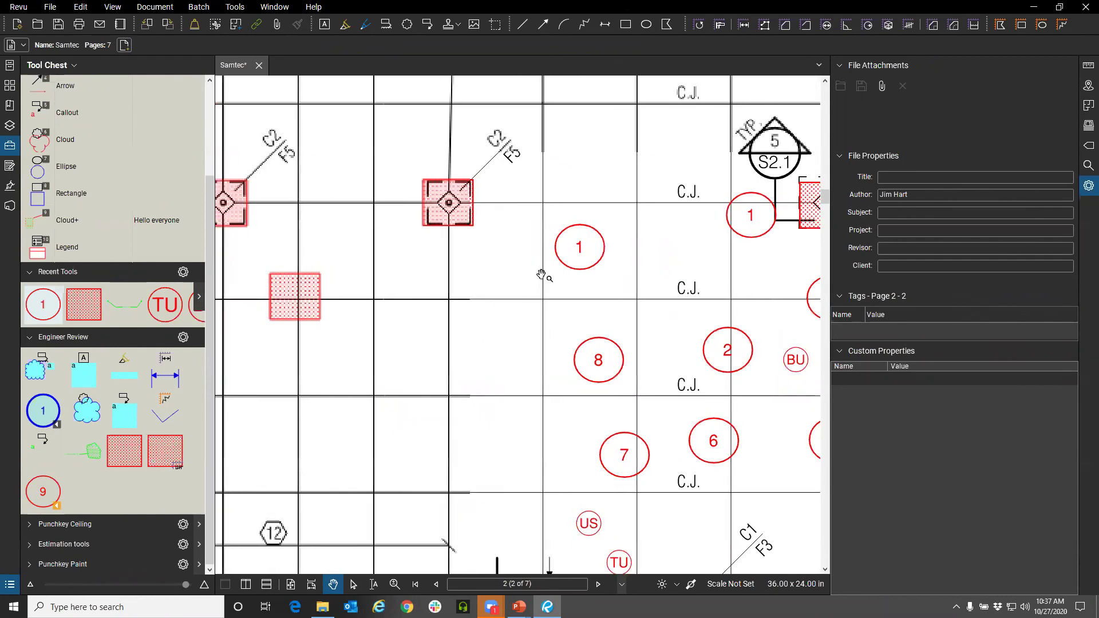
{"action": "left_click", "coordinate": [463, 217]}
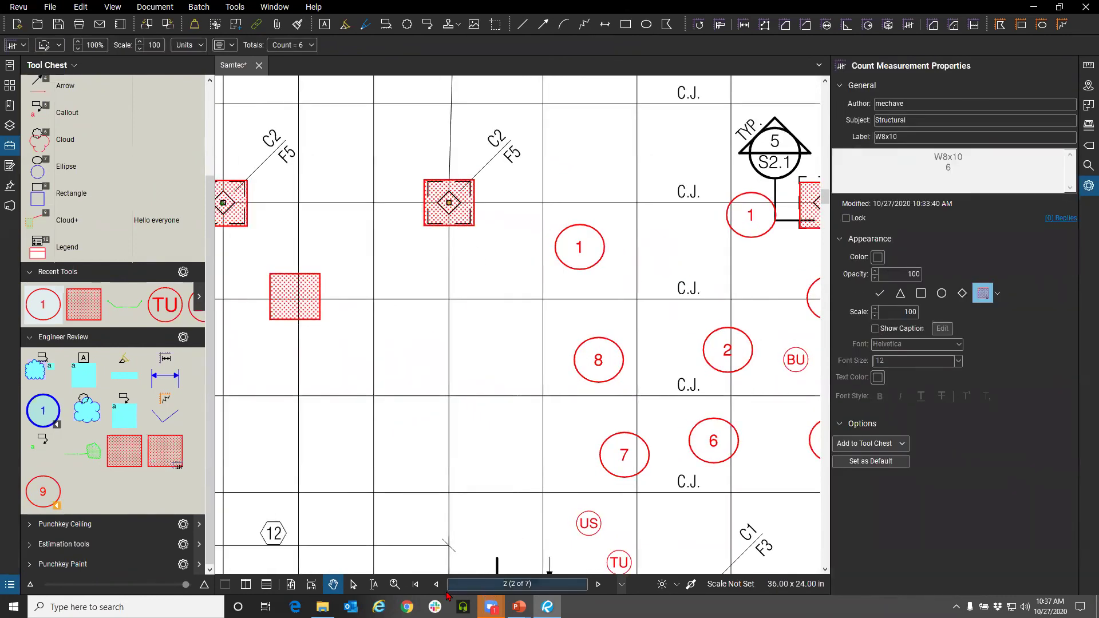
{"action": "left_click_drag", "start_coordinate": [446, 594], "coordinate": [488, 327]}
{"action": "left_click", "coordinate": [453, 218]}
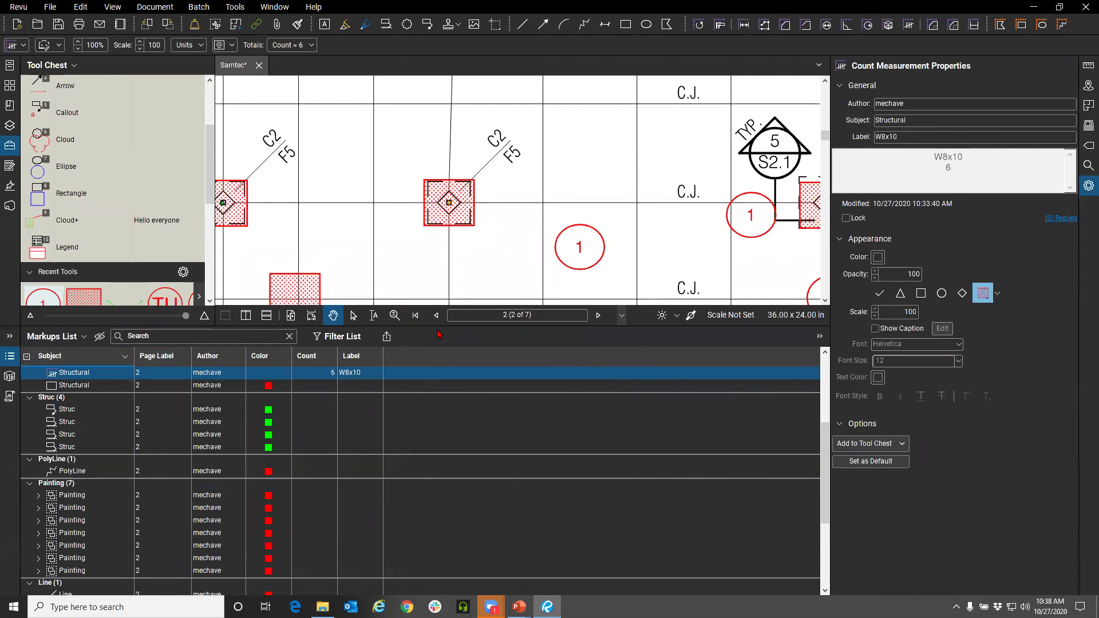
{"action": "left_click_drag", "start_coordinate": [423, 324], "coordinate": [423, 575]}
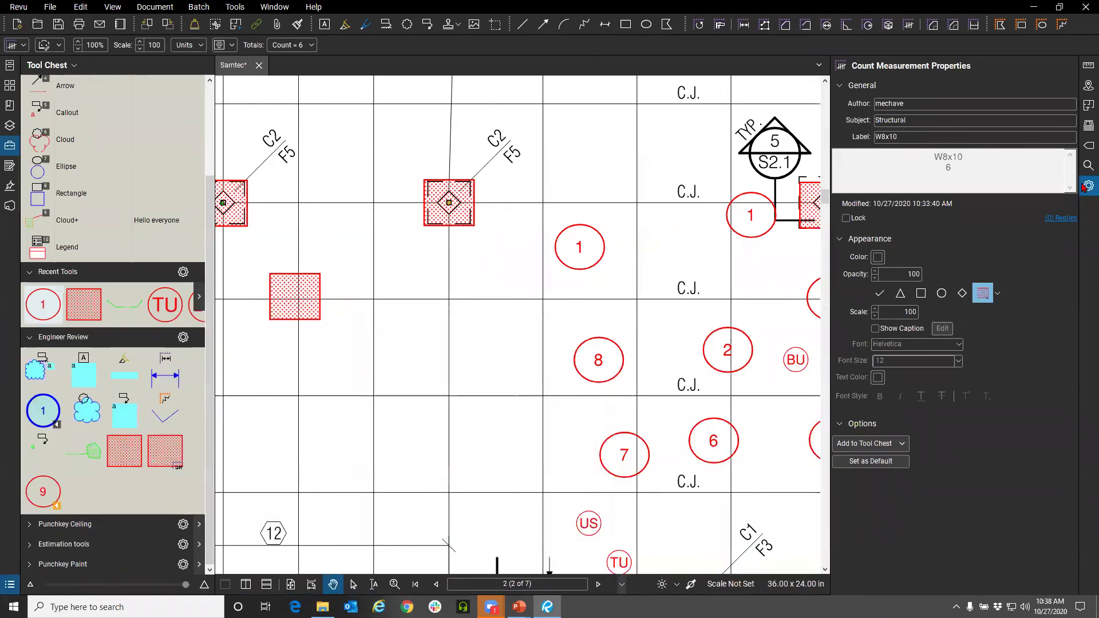
Step: Hide the markup properties to widen the drawing area and collapse the Engineer Review tool set
{"action": "left_click", "coordinate": [1085, 186]}
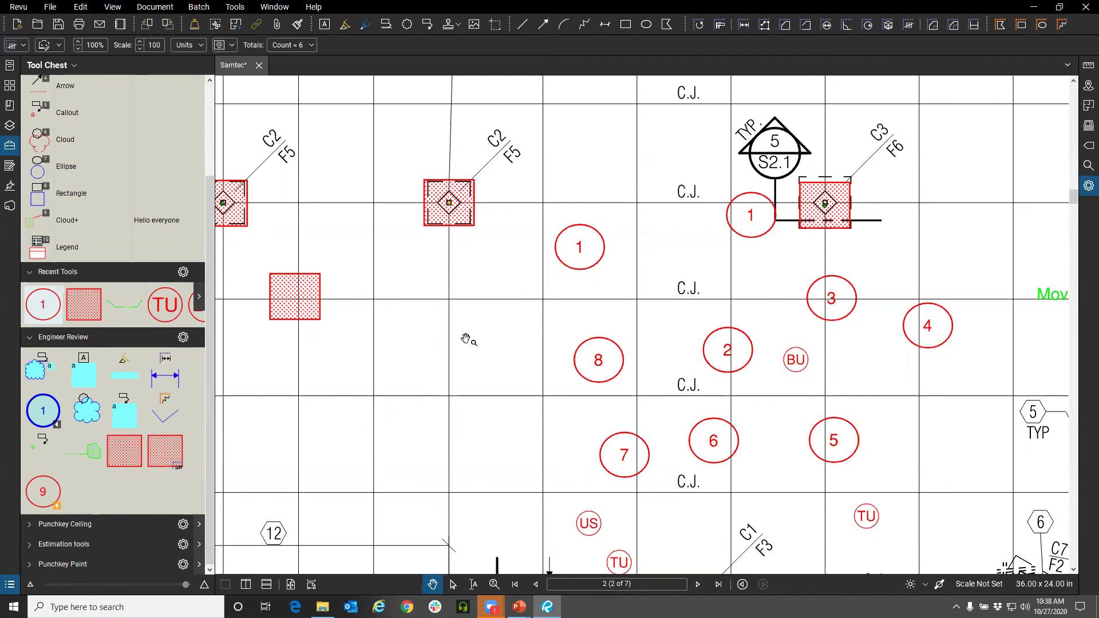
{"action": "scroll", "coordinate": [465, 338], "scroll_direction": "down", "scroll_amount": 3}
{"action": "left_click", "coordinate": [465, 338]}
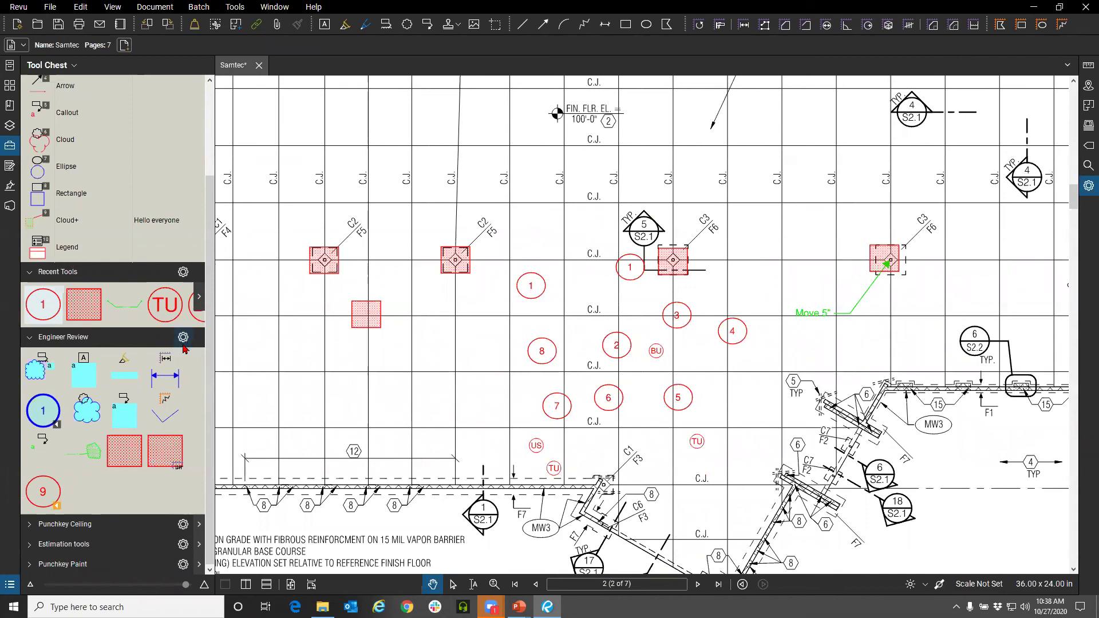
{"action": "left_click", "coordinate": [29, 339]}
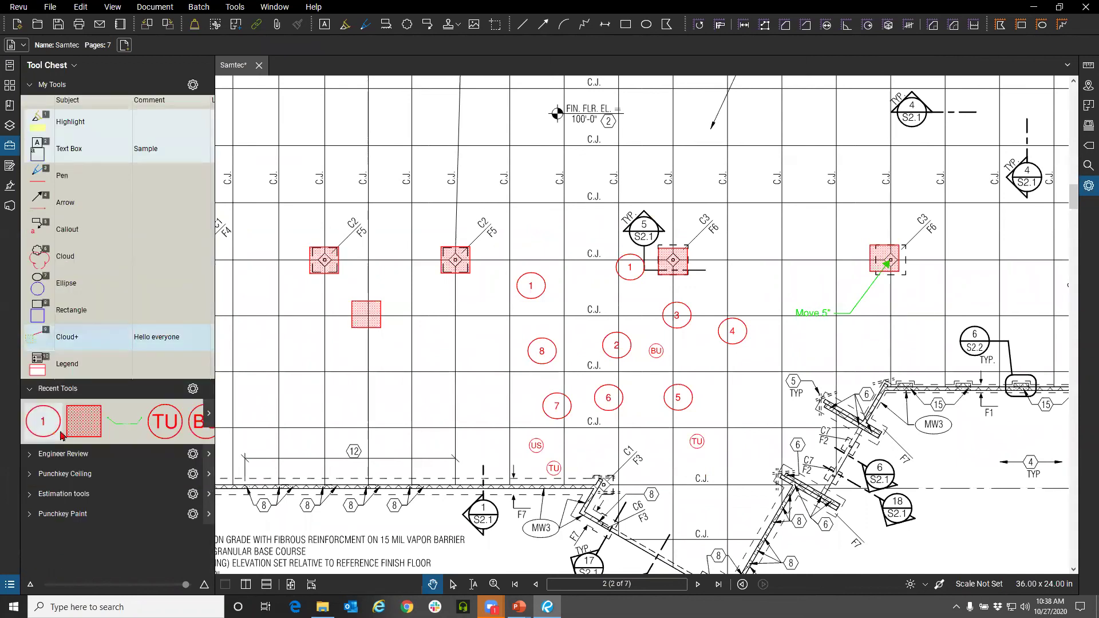
{"action": "left_click", "coordinate": [193, 455]}
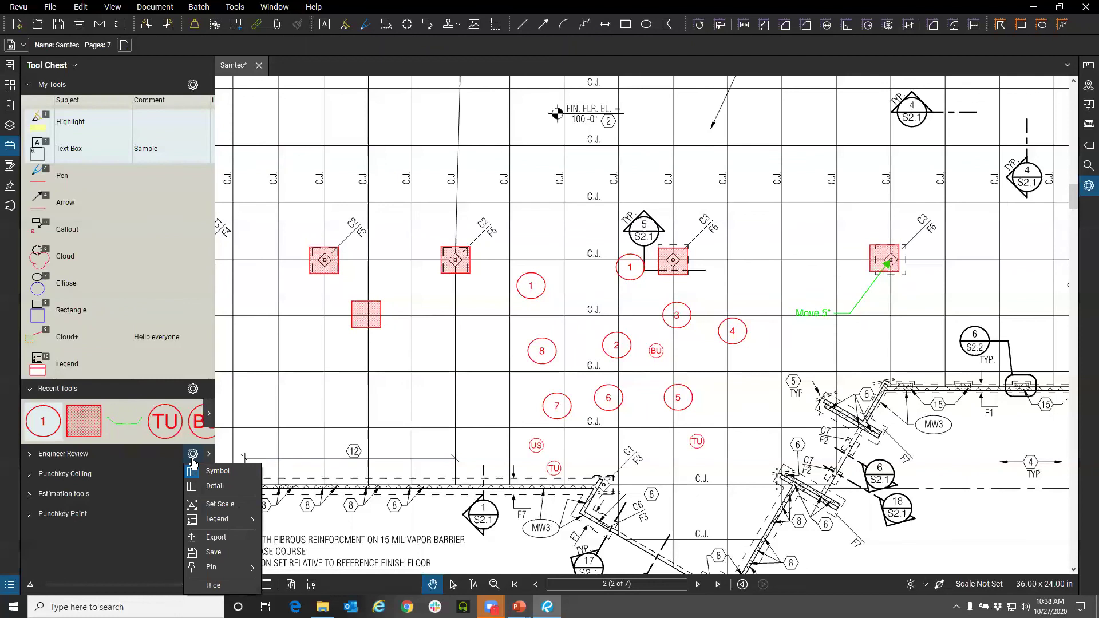
{"action": "left_click", "coordinate": [216, 537]}
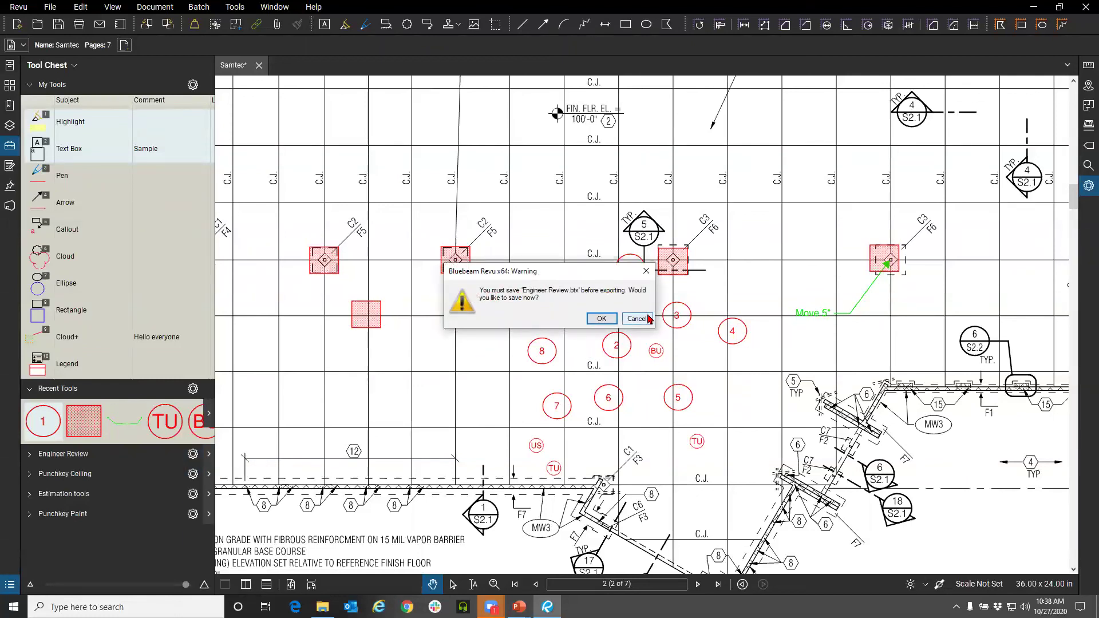
{"action": "left_click", "coordinate": [645, 270]}
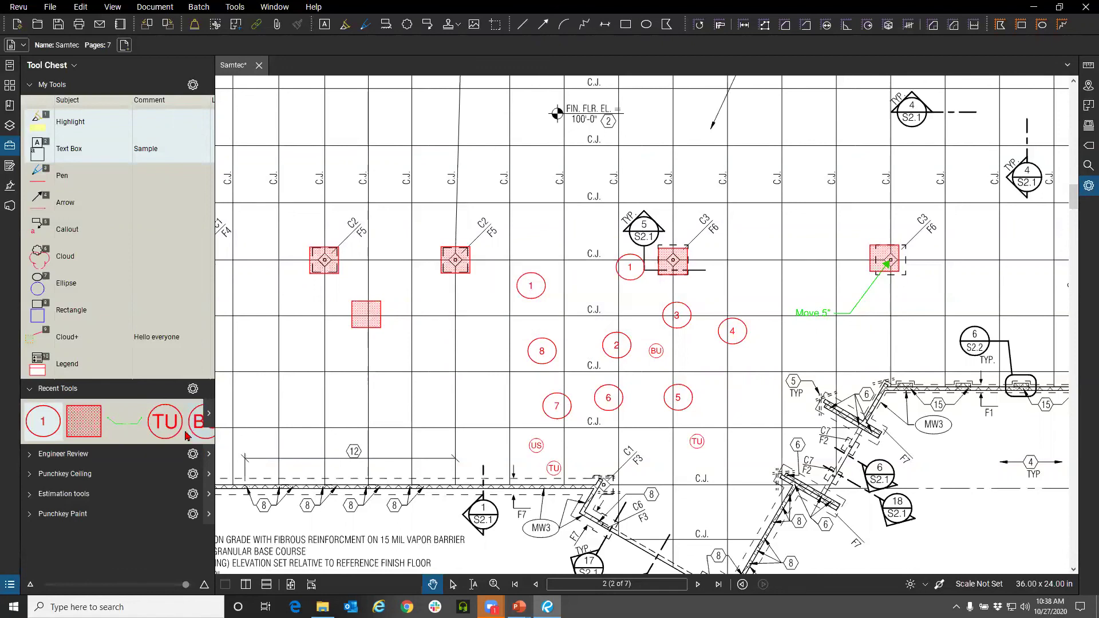
Step: Try to export the Punchkey Paint tool set to the Desktop as paint_punch.btx
{"action": "left_click", "coordinate": [193, 515]}
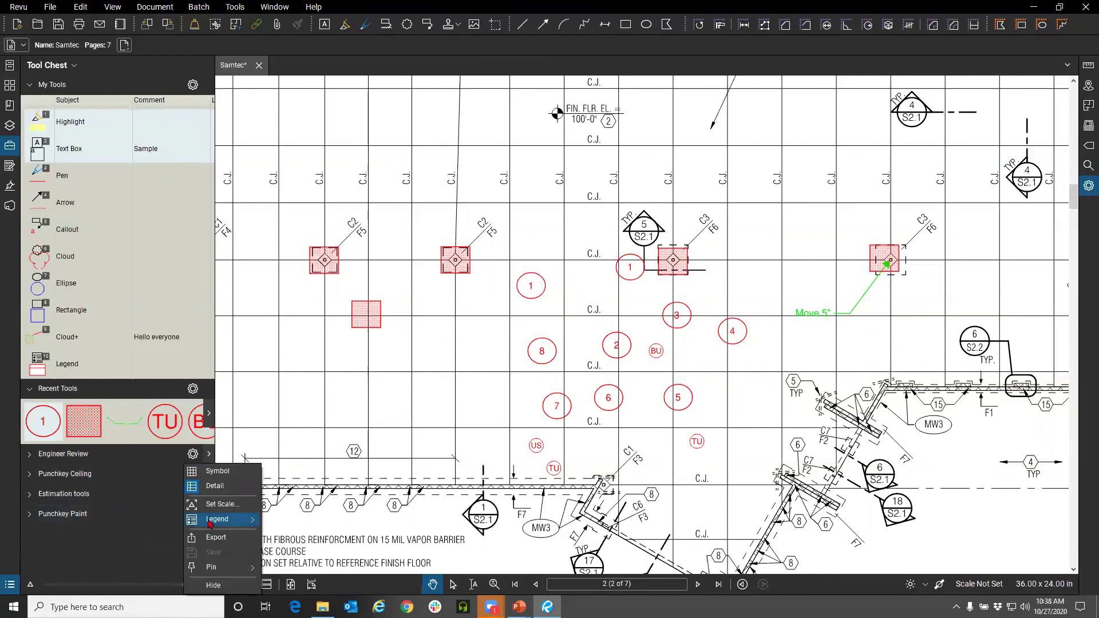
{"action": "left_click", "coordinate": [220, 541]}
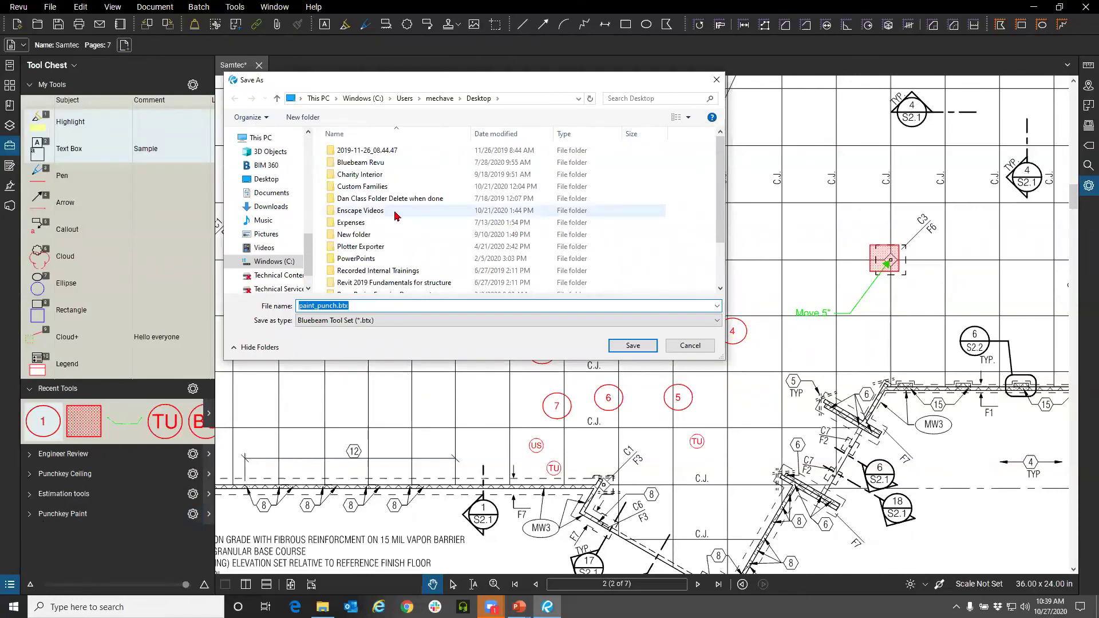
{"action": "scroll", "coordinate": [432, 198], "scroll_direction": "down", "scroll_amount": 2}
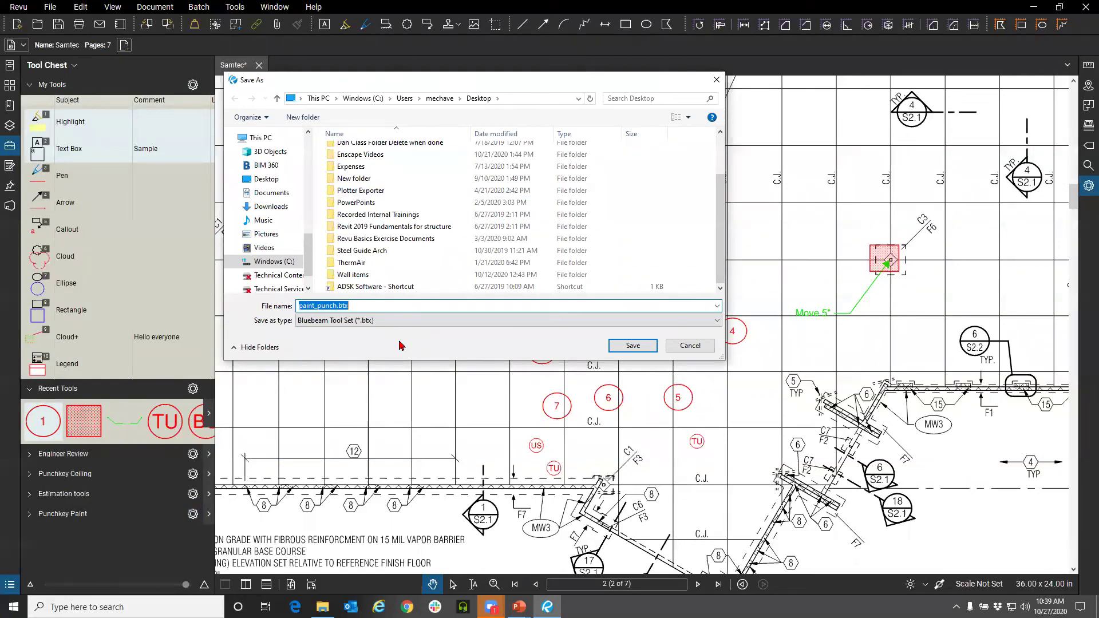
{"action": "left_click", "coordinate": [690, 345]}
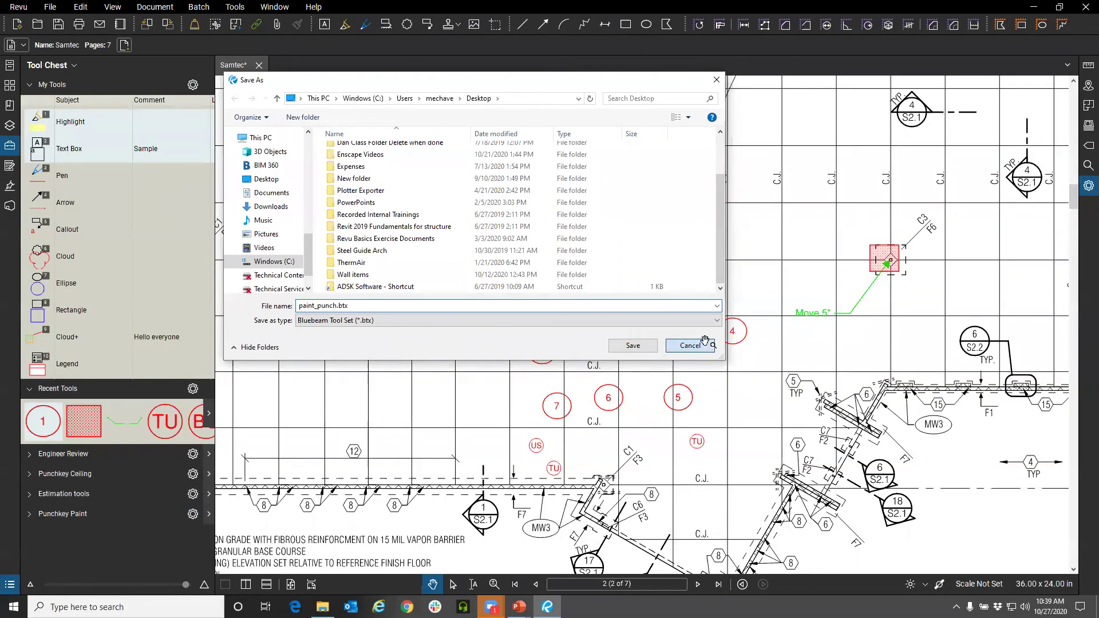
Step: Open tool set management, start importing a Bluebeam tool set, look through the Desktop folder for a file, and cancel the import
{"action": "left_click", "coordinate": [60, 66]}
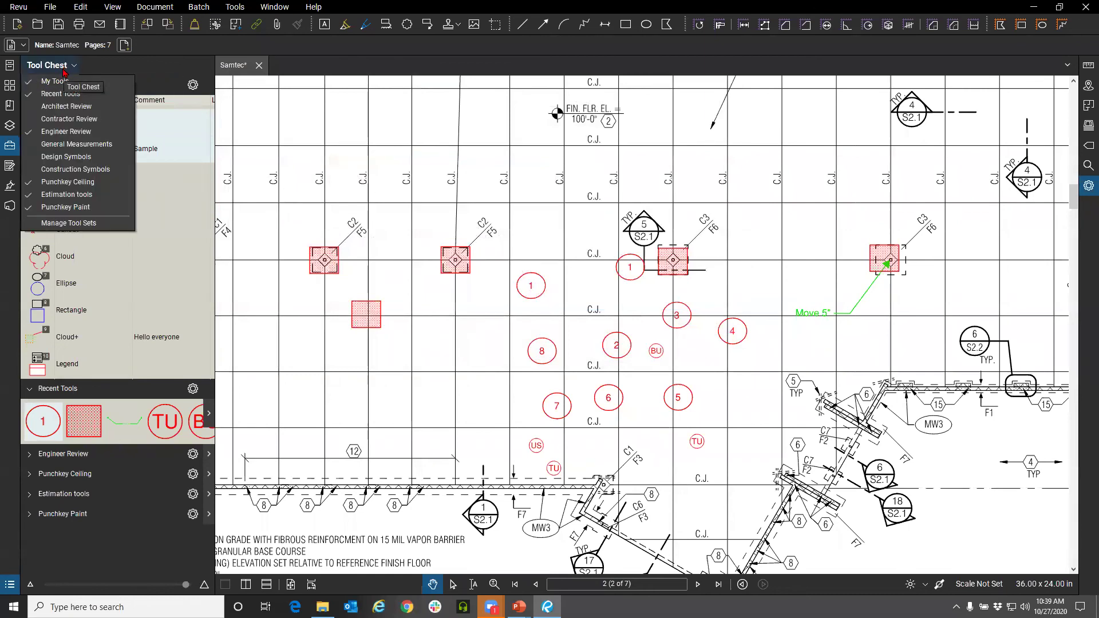
{"action": "left_click", "coordinate": [85, 224]}
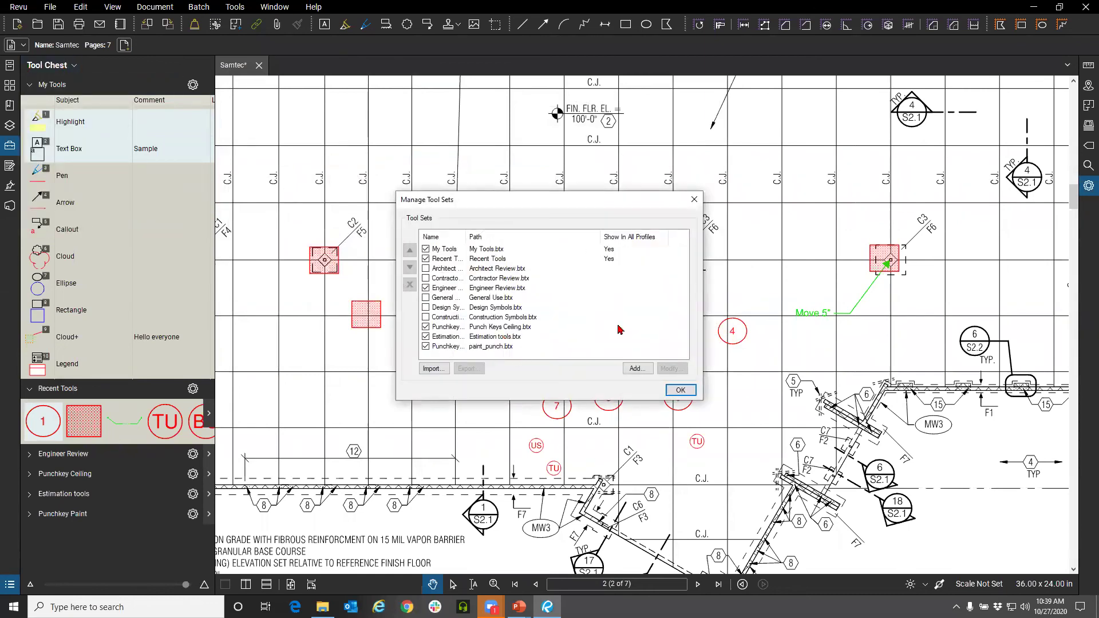
{"action": "left_click", "coordinate": [680, 391]}
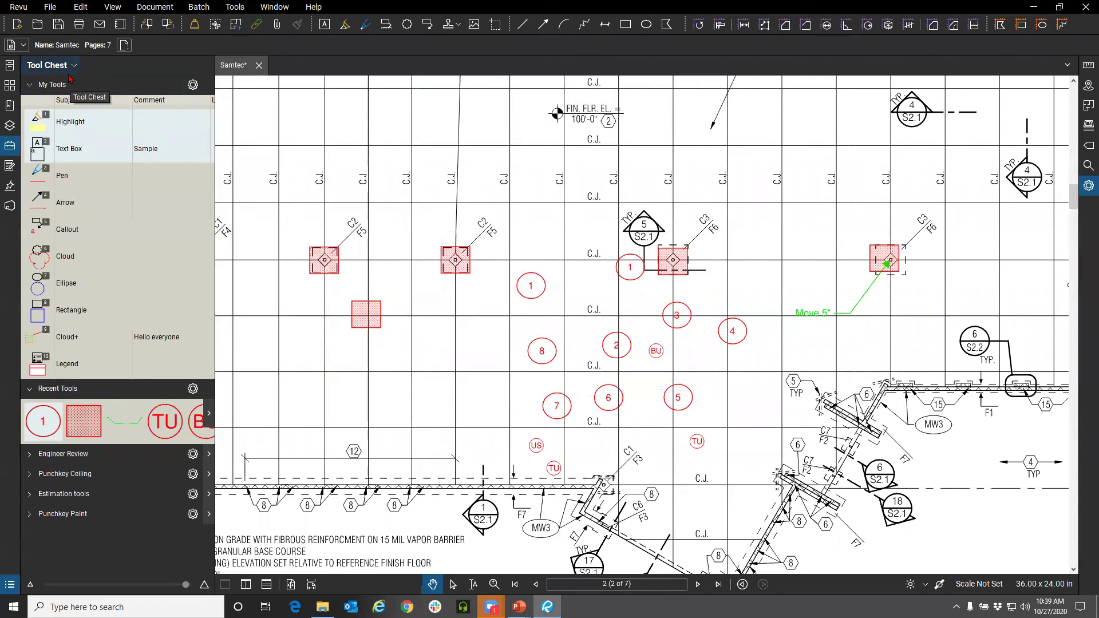
{"action": "left_click", "coordinate": [68, 71]}
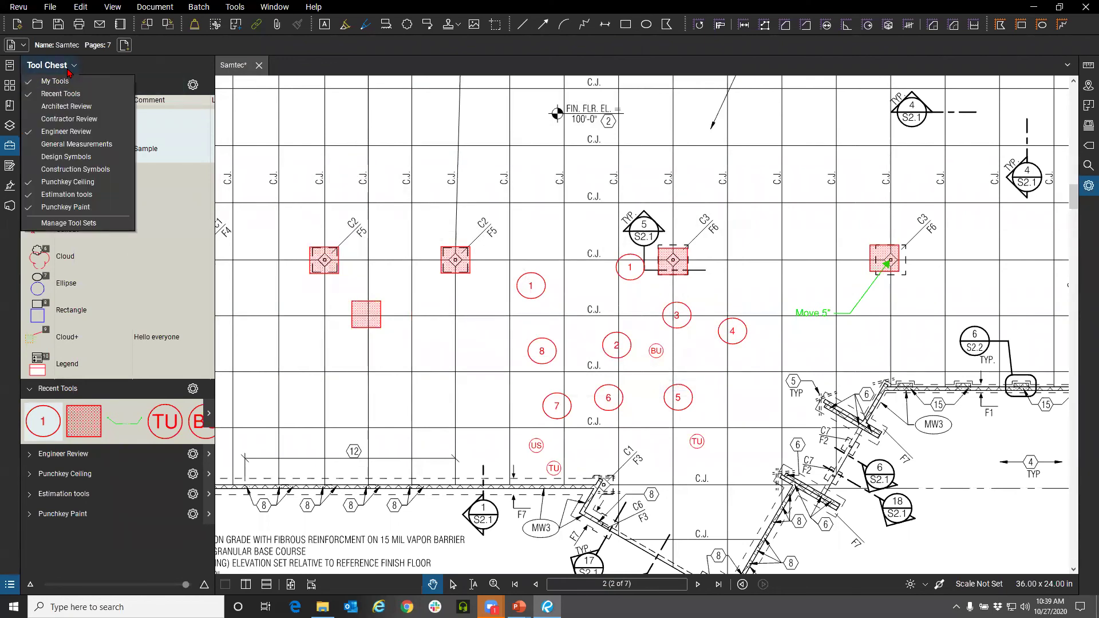
{"action": "left_click", "coordinate": [85, 225]}
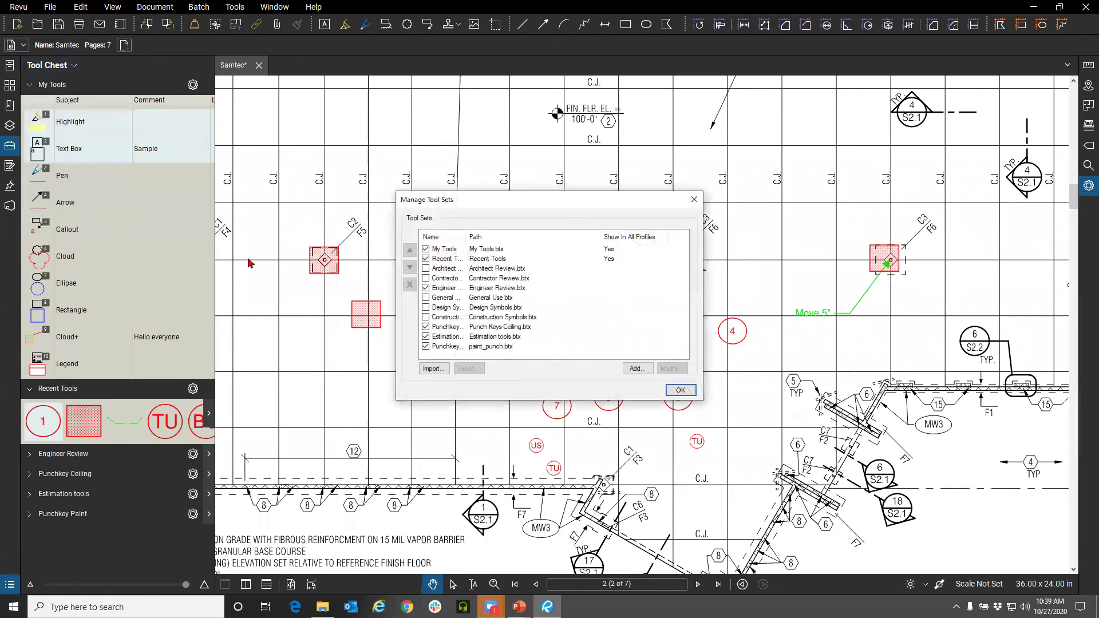
{"action": "left_click", "coordinate": [431, 369]}
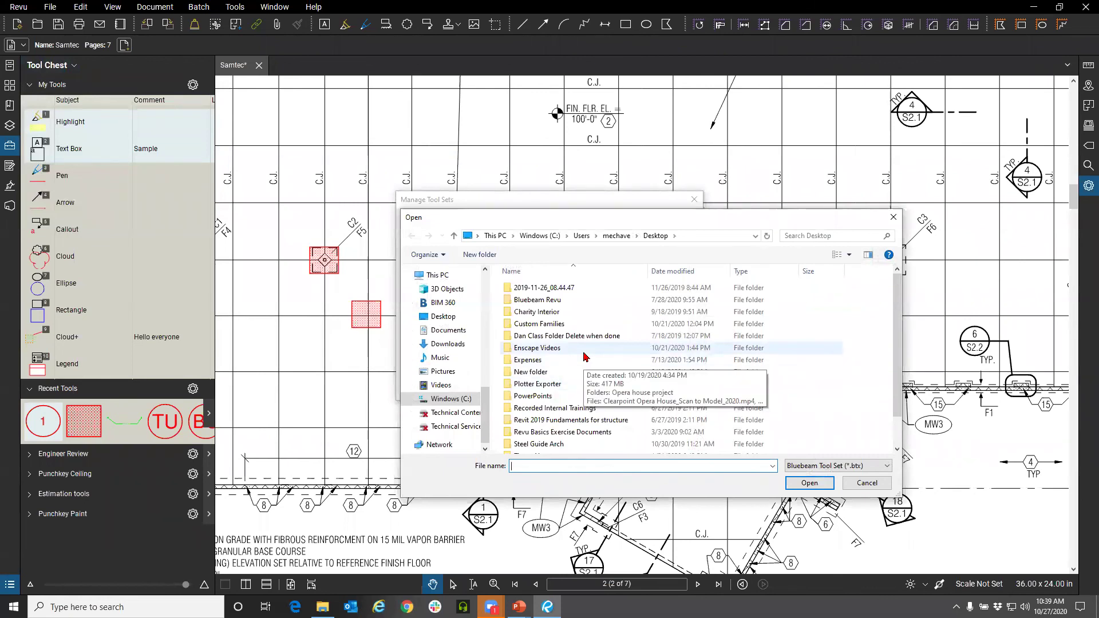
{"action": "scroll", "coordinate": [582, 360], "scroll_direction": "down", "scroll_amount": 1}
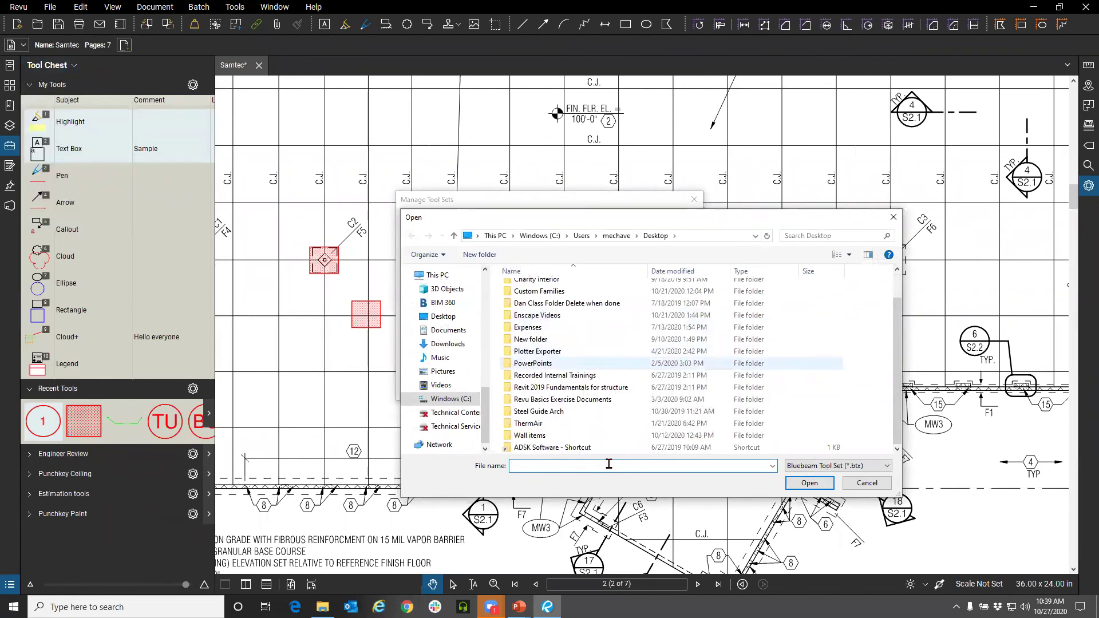
{"action": "left_click", "coordinate": [866, 482]}
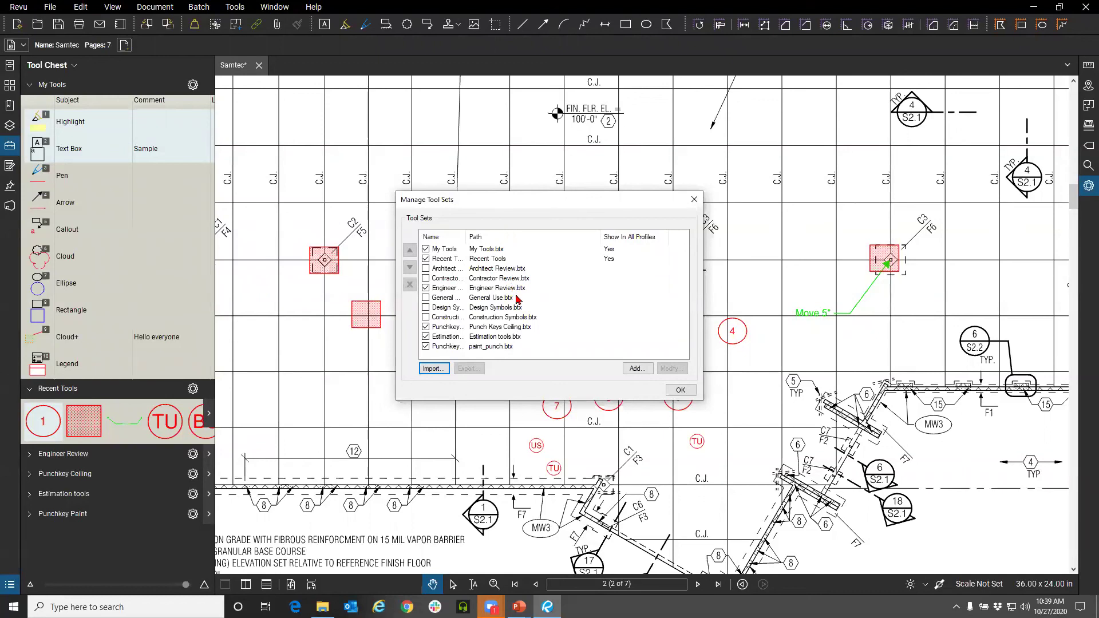
Step: Open the Architect Review tool set for modification, examine its Show In All Profiles option, and close tool set management
{"action": "left_click", "coordinate": [495, 268]}
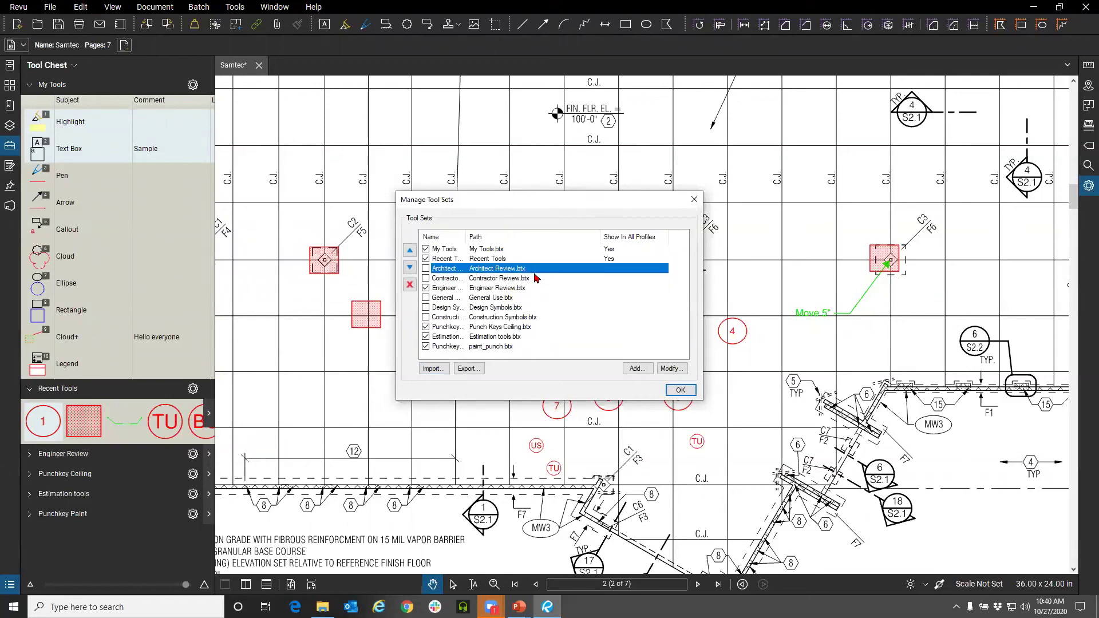
{"action": "left_click", "coordinate": [670, 368]}
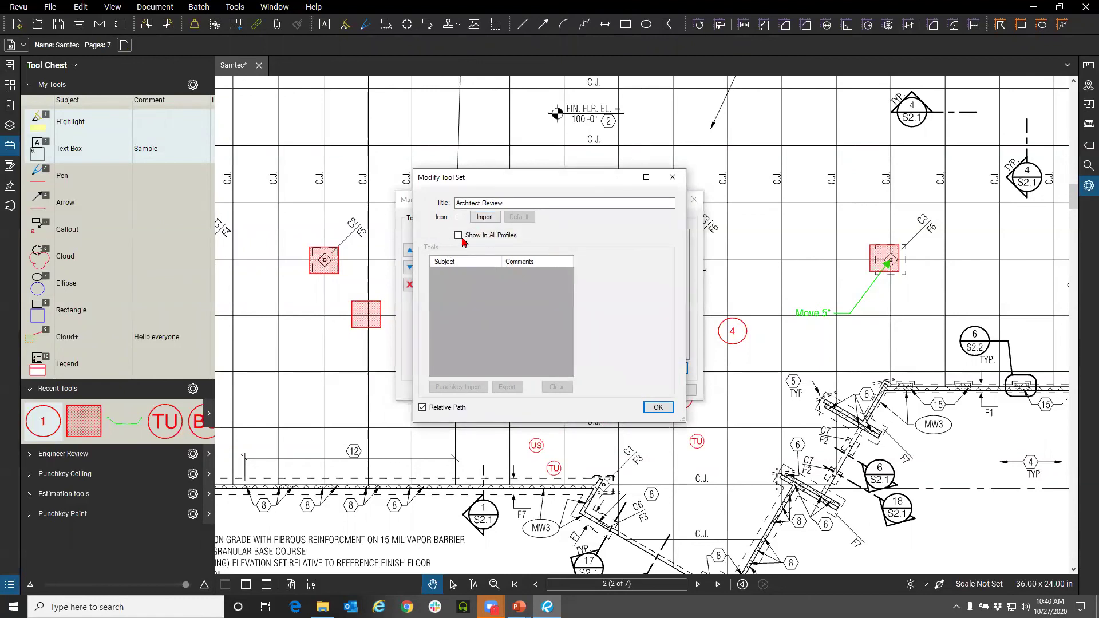
{"action": "left_click", "coordinate": [673, 178]}
{"action": "left_click", "coordinate": [695, 199]}
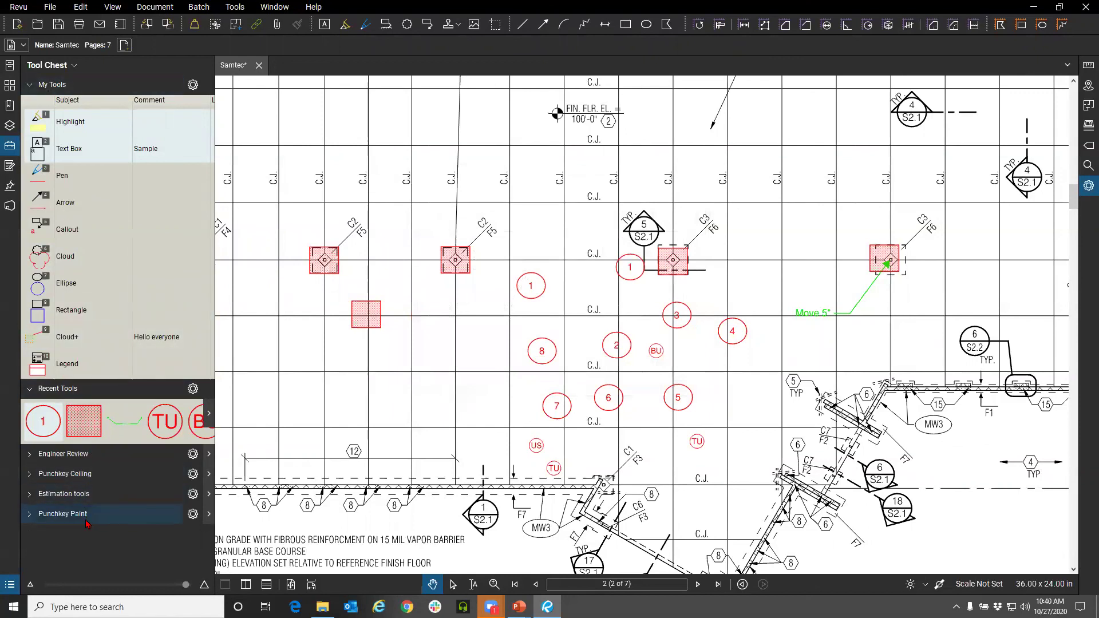
Step: Switch the workspace to a different Revu profile
{"action": "left_click", "coordinate": [18, 7]}
{"action": "mouse_move", "coordinate": [86, 89]}
{"action": "left_click", "coordinate": [138, 88]}
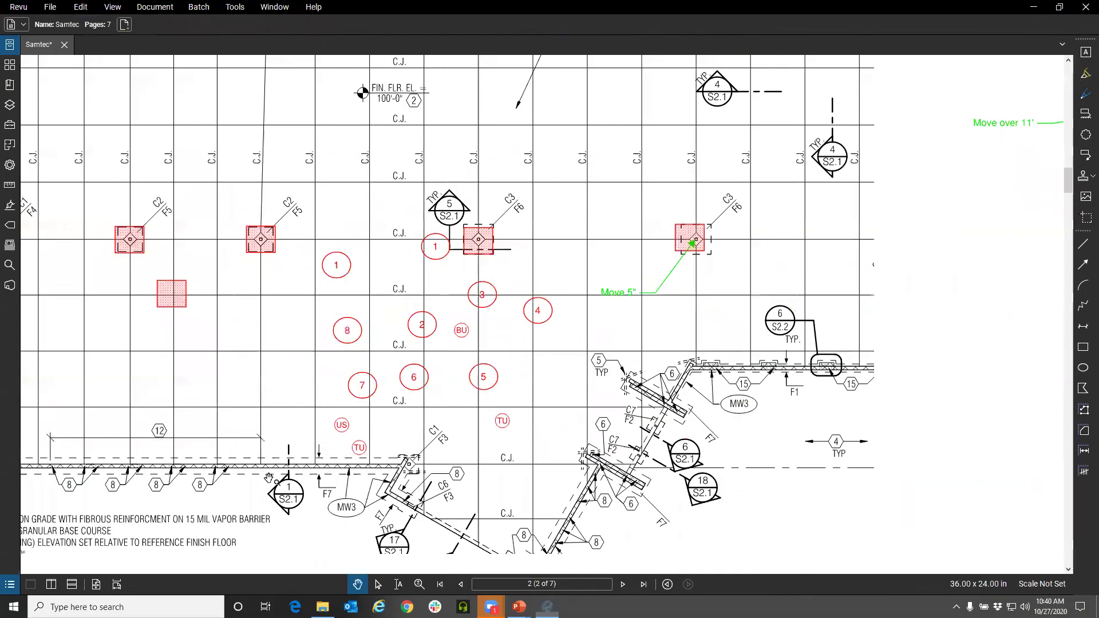
Step: Show the Tool Chest and review the tool sets available in this profile, from My Tools to Construction Symbols
{"action": "left_click", "coordinate": [10, 124]}
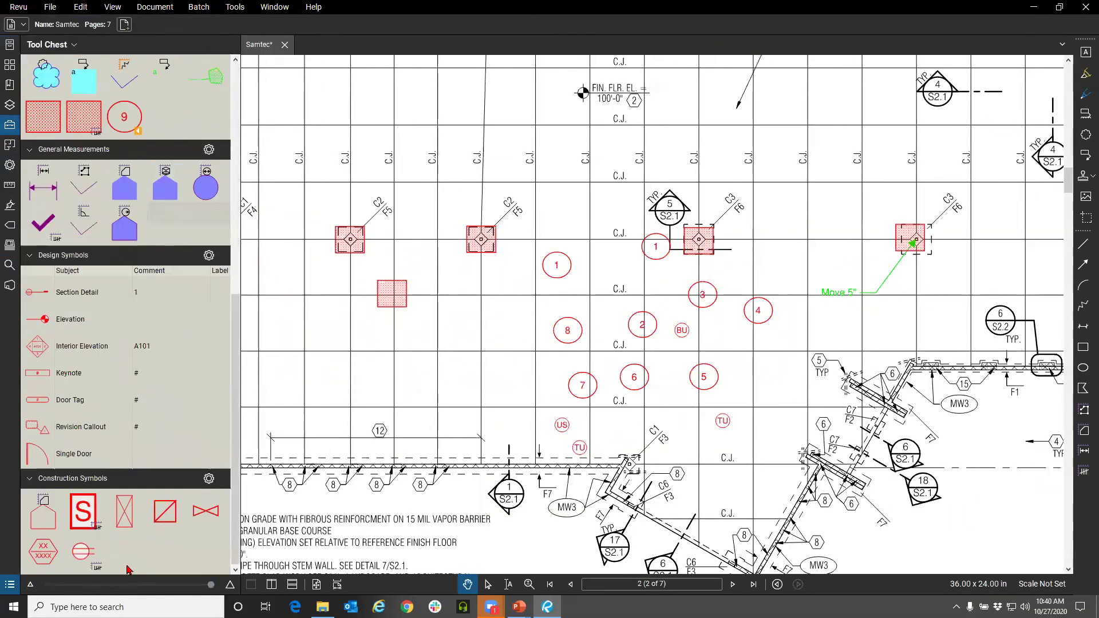
{"action": "scroll", "coordinate": [139, 536], "scroll_direction": "up", "scroll_amount": 10}
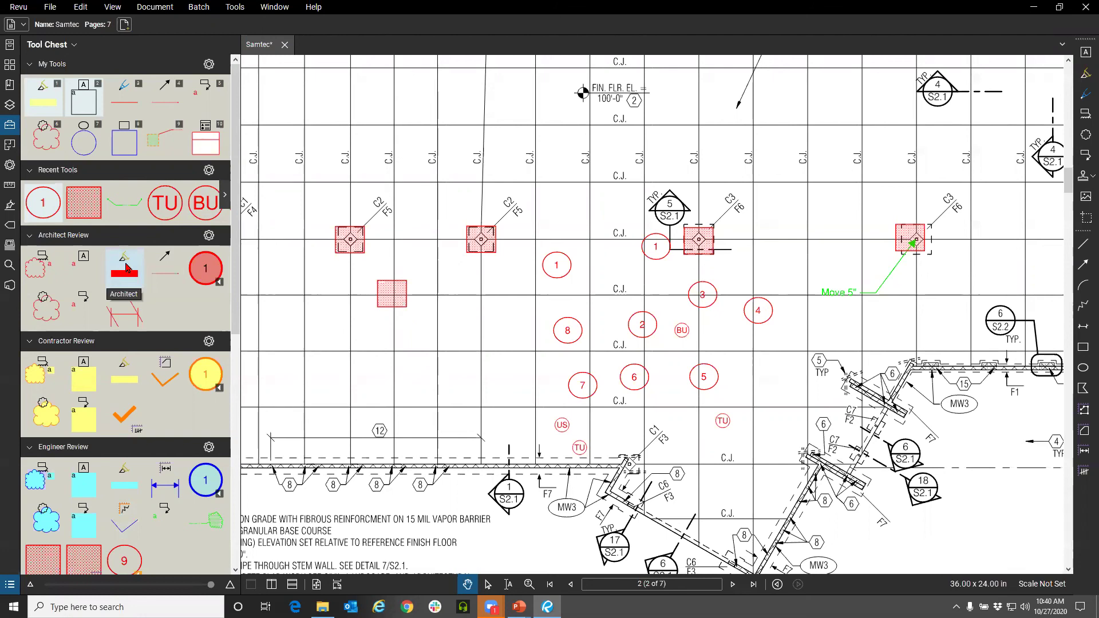
{"action": "scroll", "coordinate": [111, 274], "scroll_direction": "down", "scroll_amount": 8}
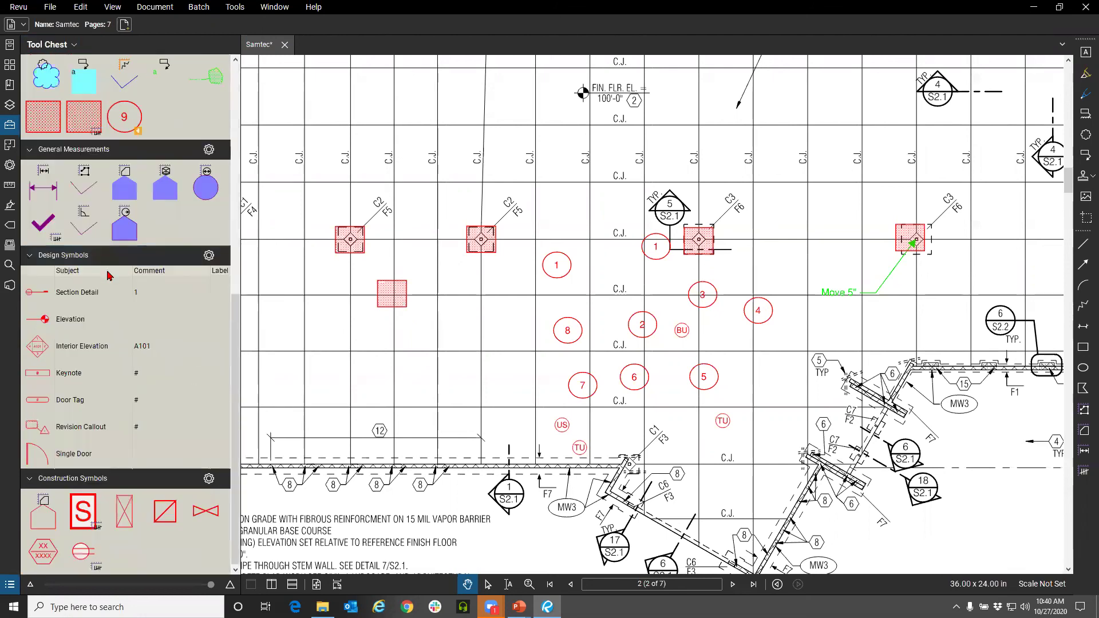
{"action": "scroll", "coordinate": [128, 436], "scroll_direction": "up", "scroll_amount": 8}
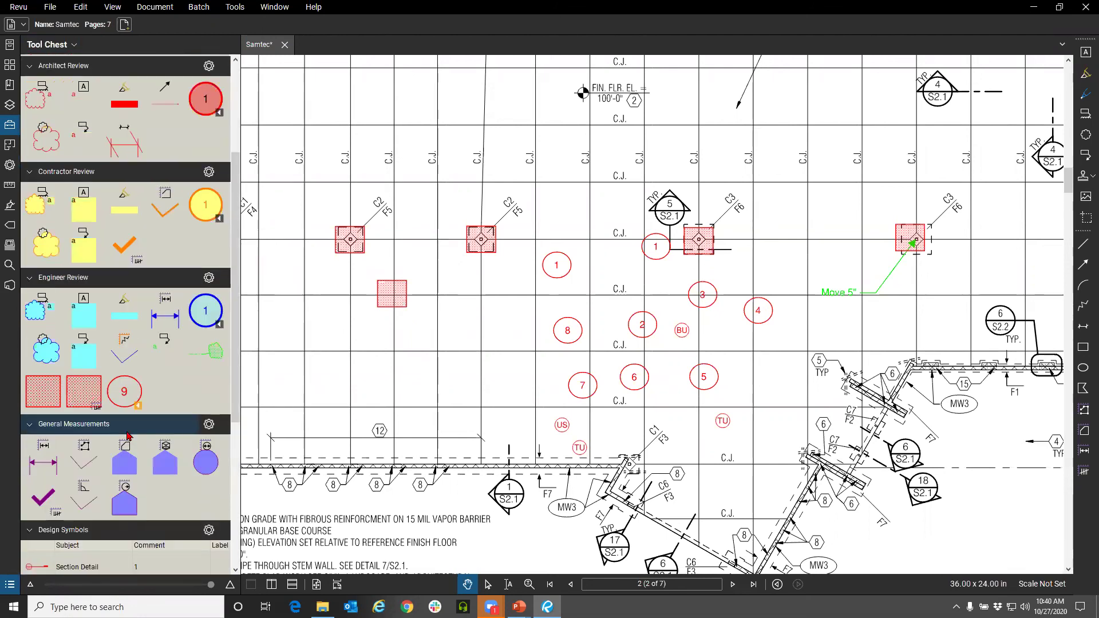